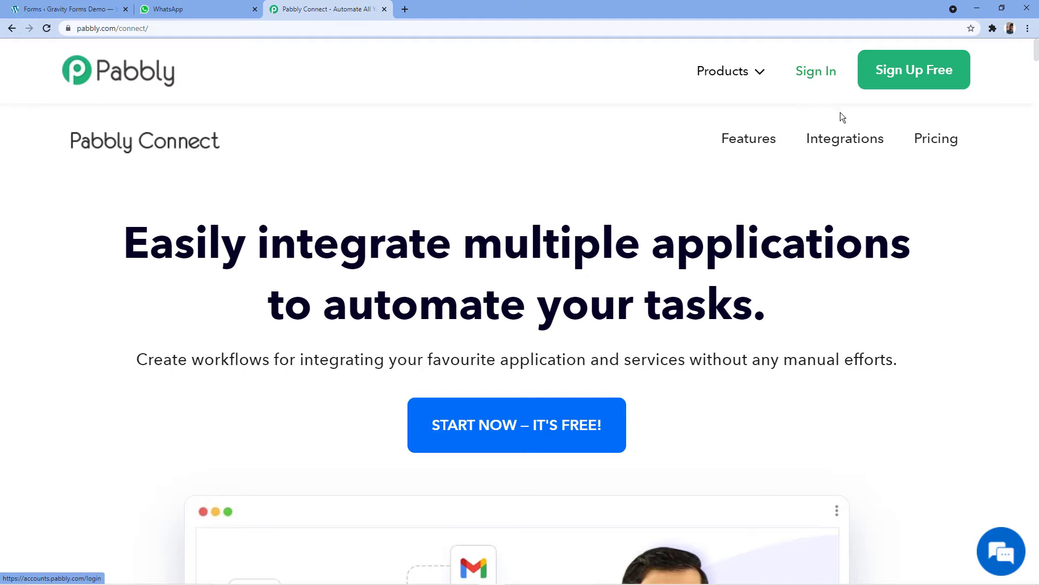
Sign in to the Pabbly account and open the Connect application's dashboard
click(825, 77)
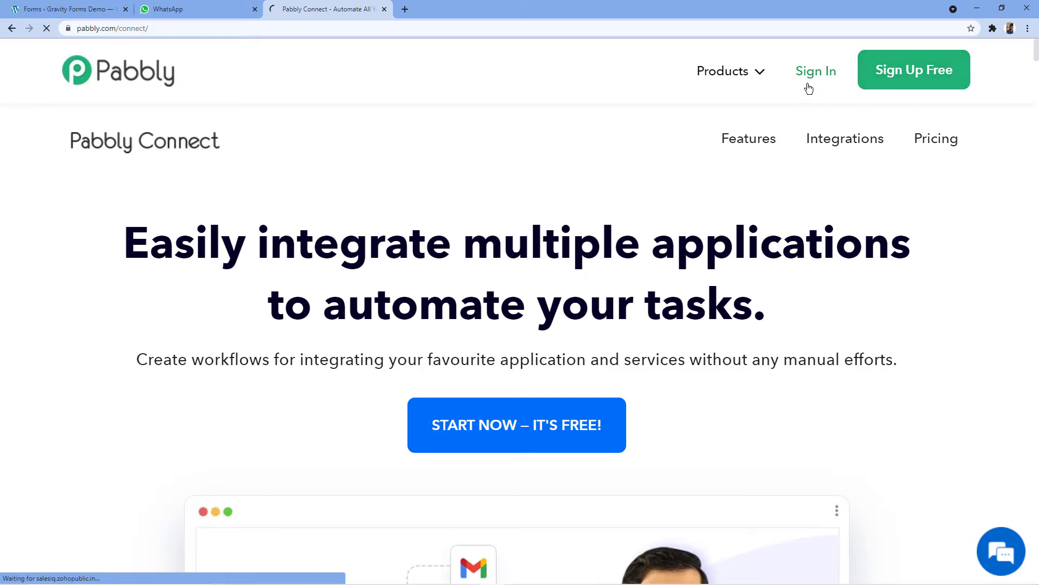
scroll(290, 303, down, 4)
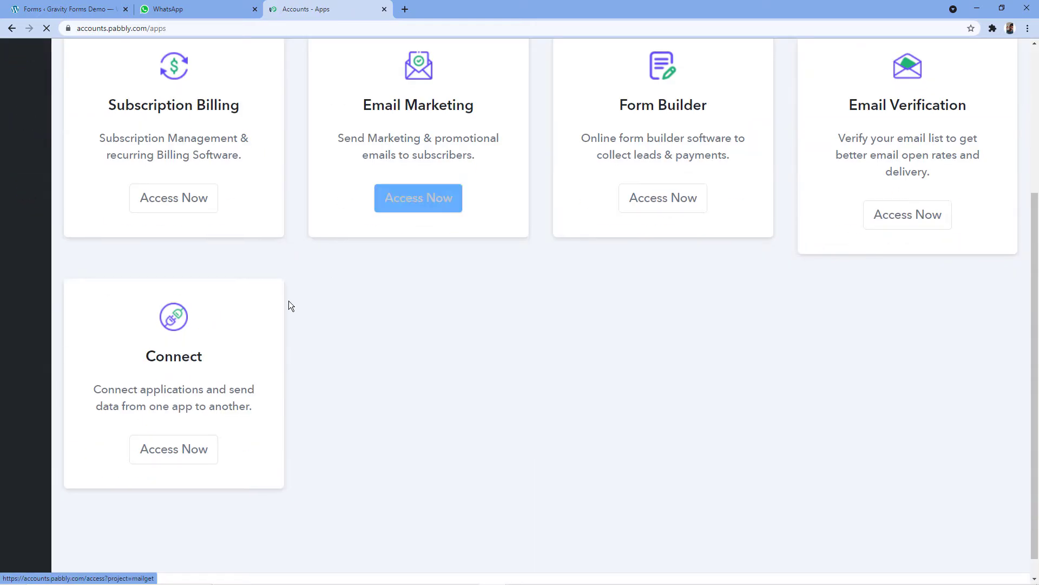
click(173, 455)
key(ctrl+w)
click(180, 450)
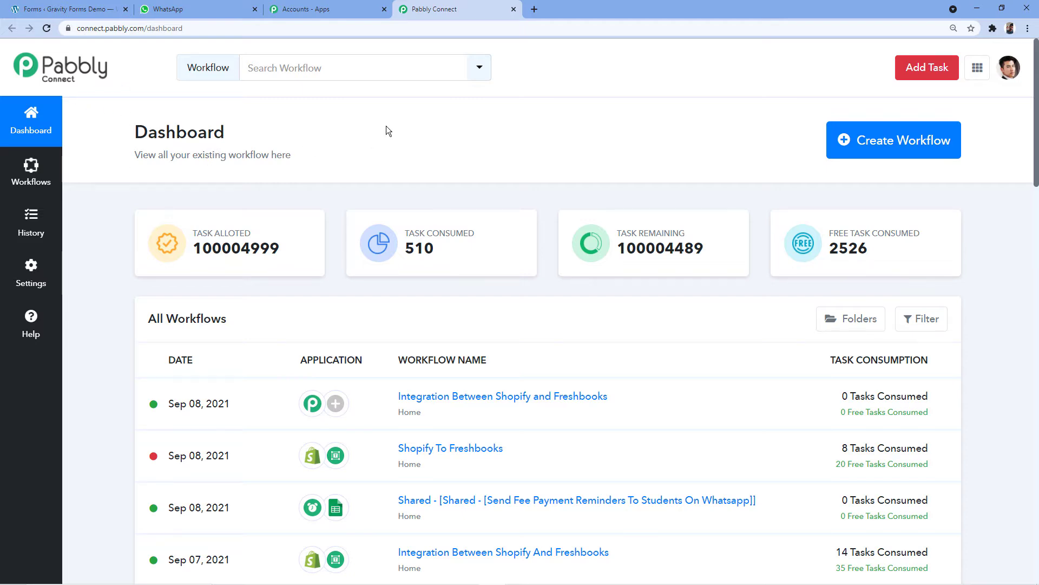
Create a new workflow named "Gravity Forms to WhatsApp"
click(893, 140)
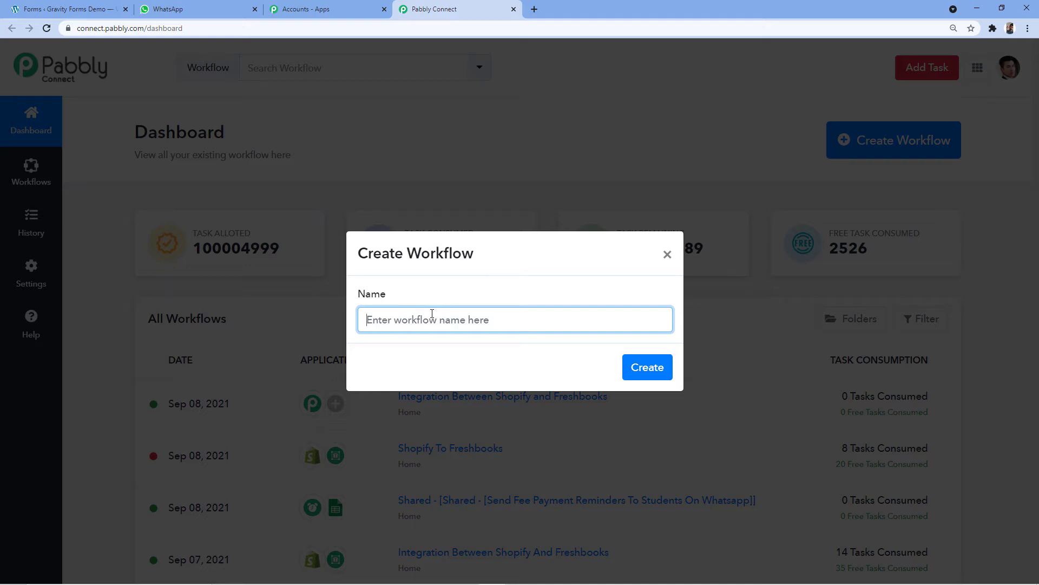
text(Gravity Forms to W)
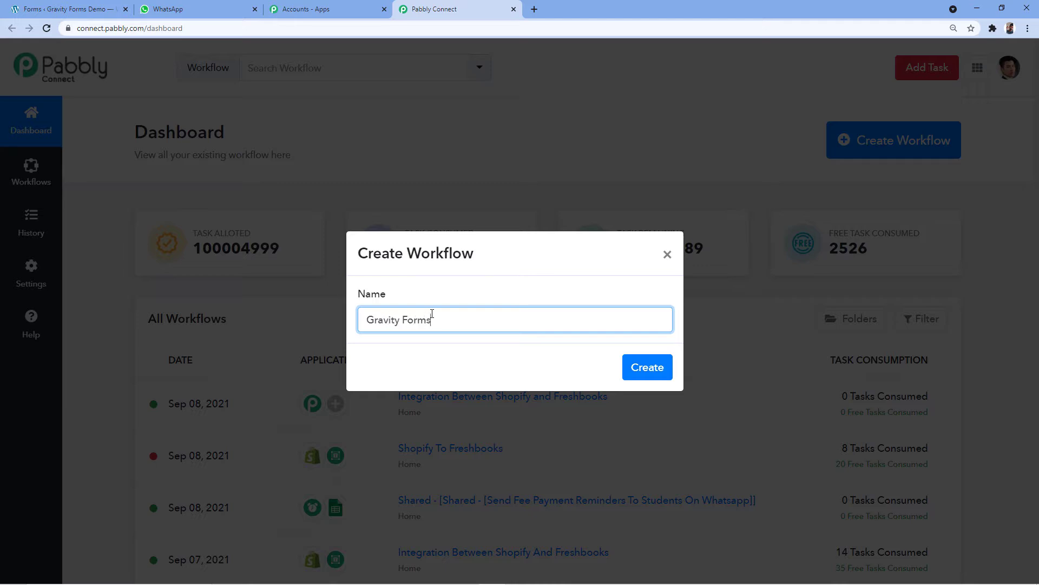
text(hatsApp)
click(650, 368)
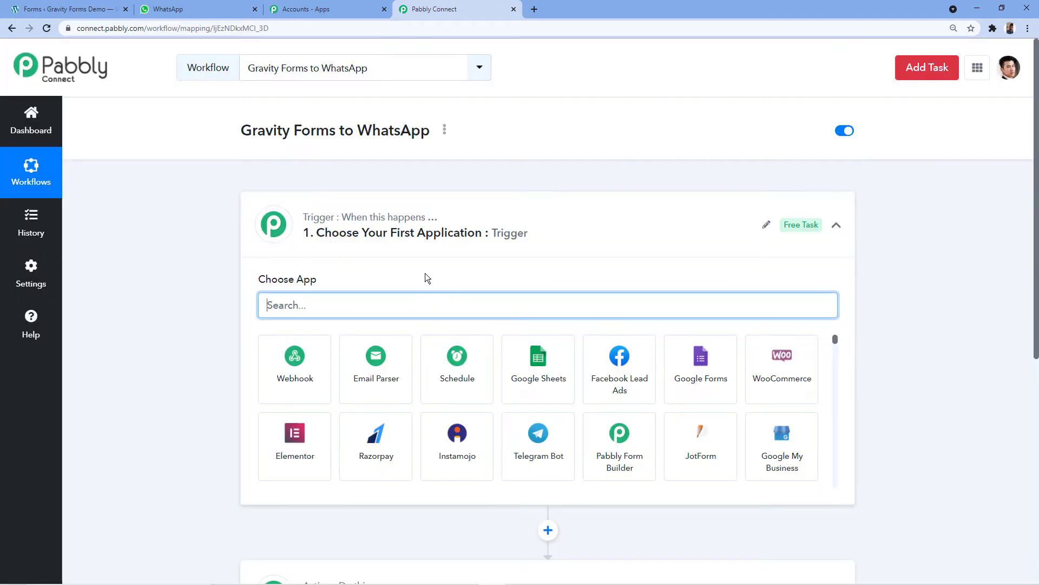
Set the workflow's trigger application to Gravity Forms with New Response as the trigger event
click(469, 233)
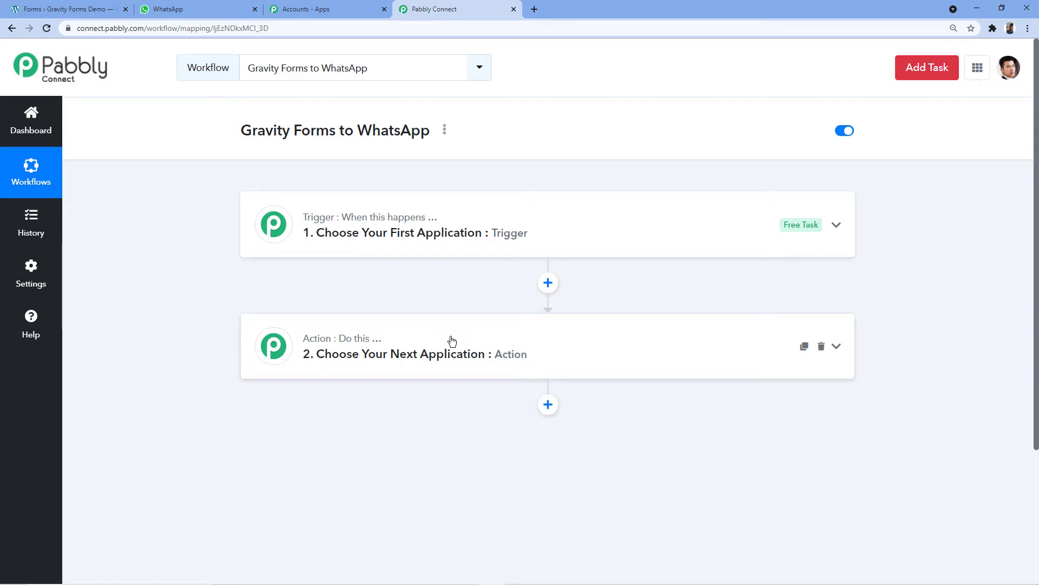
click(368, 232)
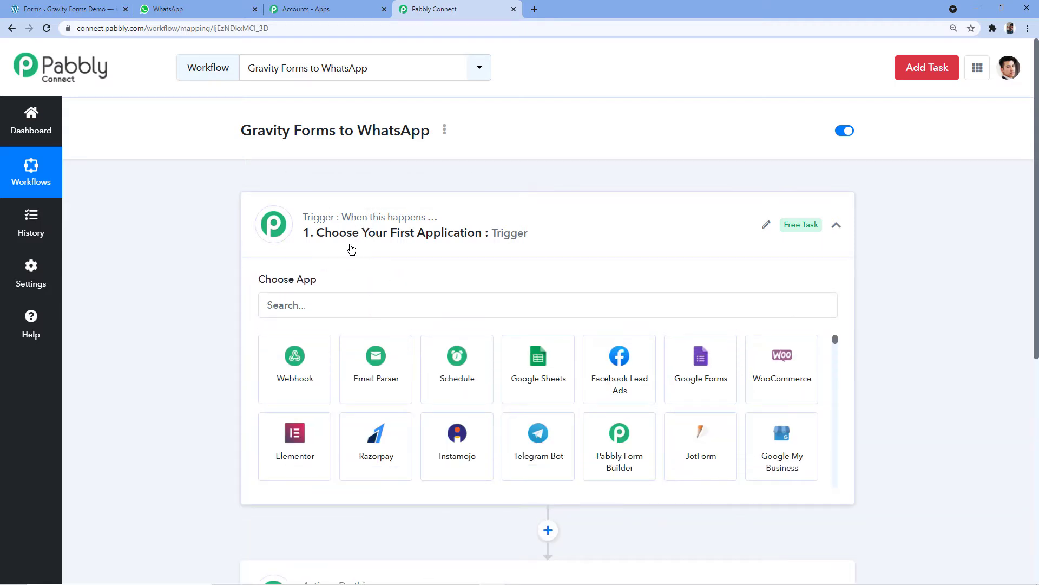
click(295, 304)
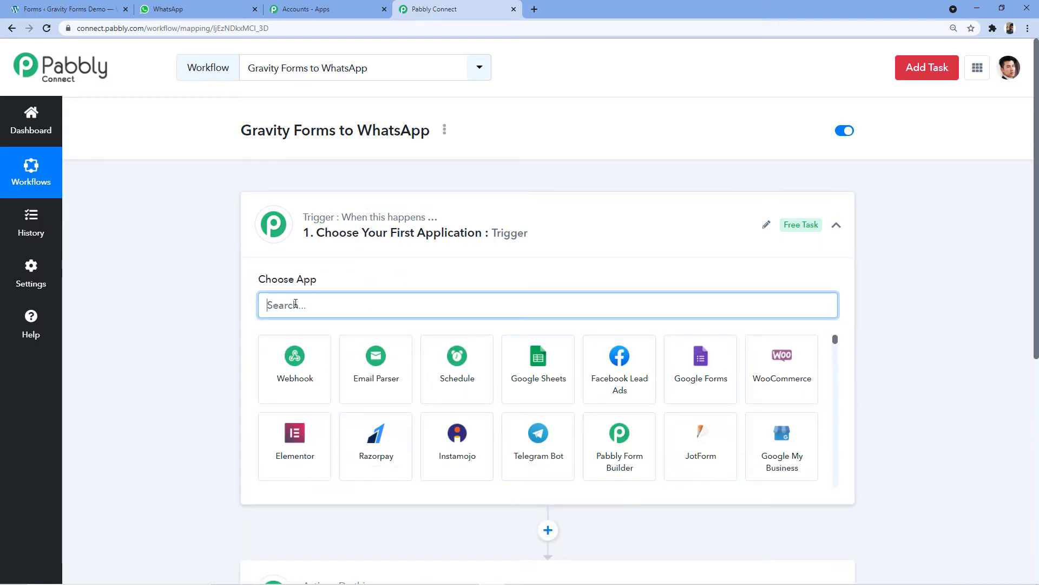
text(gravity)
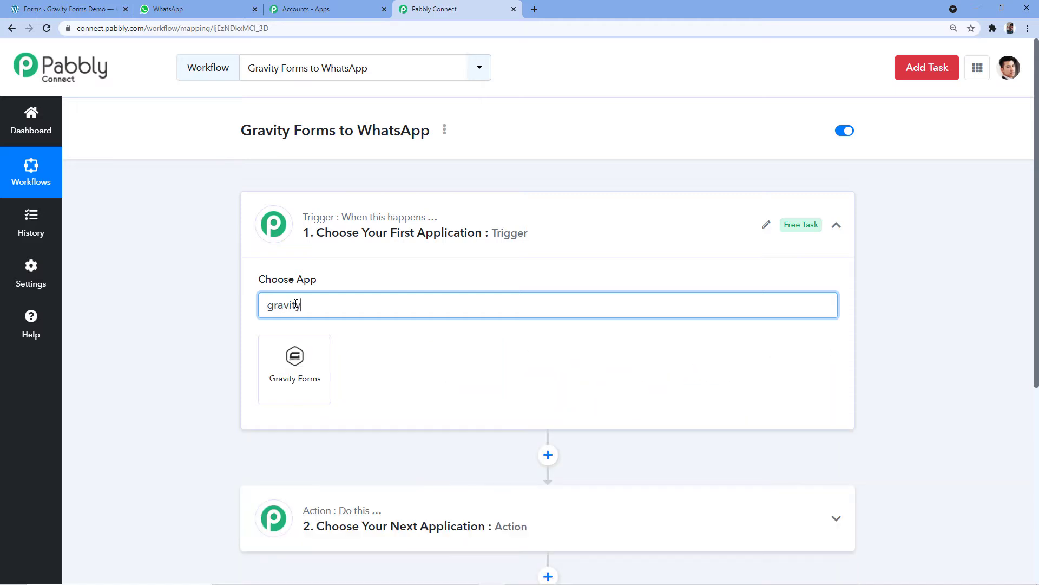
click(307, 359)
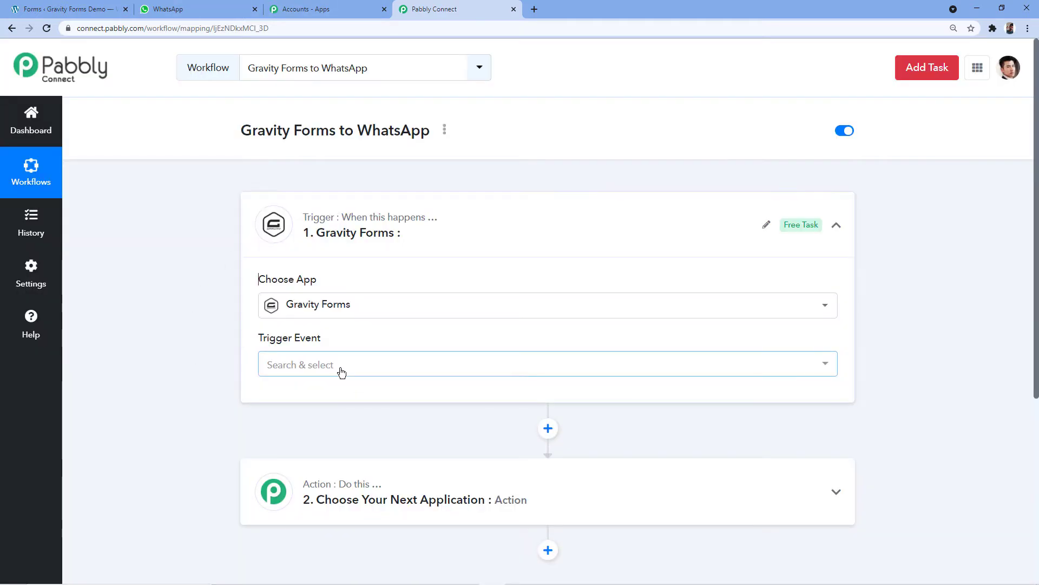
click(340, 368)
click(312, 428)
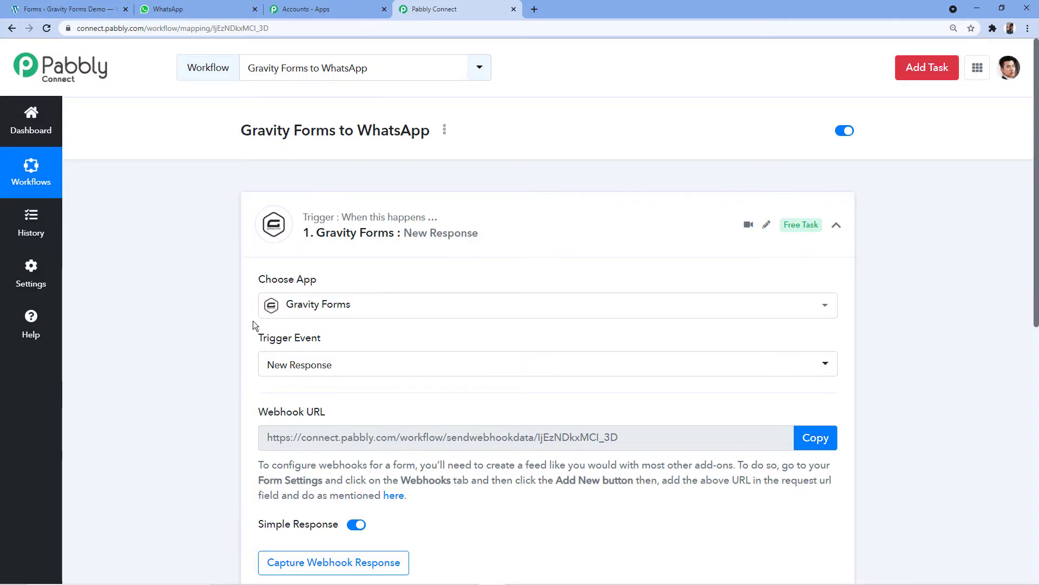
scroll(258, 324, down, 2)
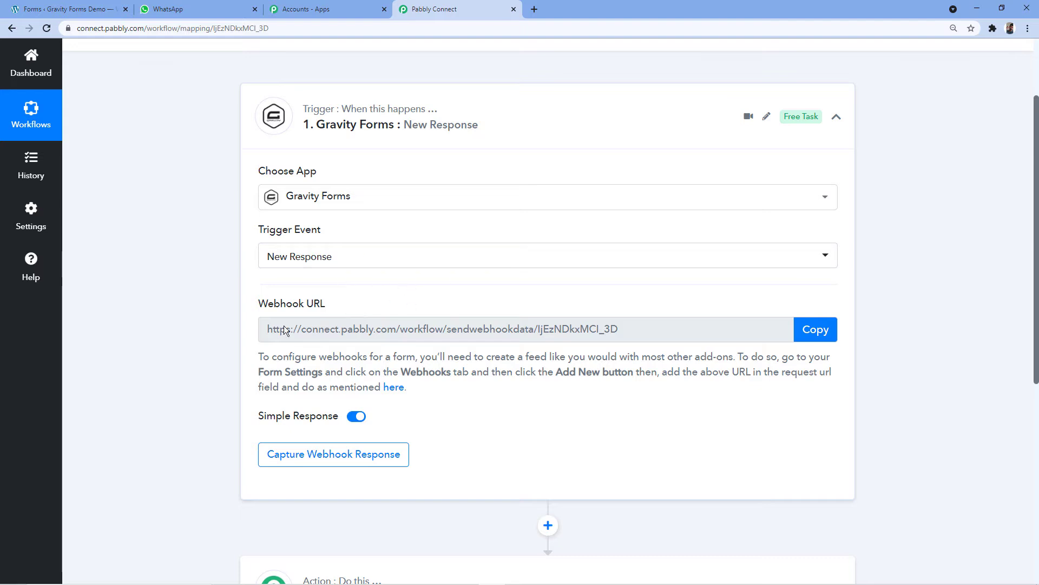
Switch to the Gravity Forms Demo WordPress site and search its installed plugins for "Webhooks"
click(90, 9)
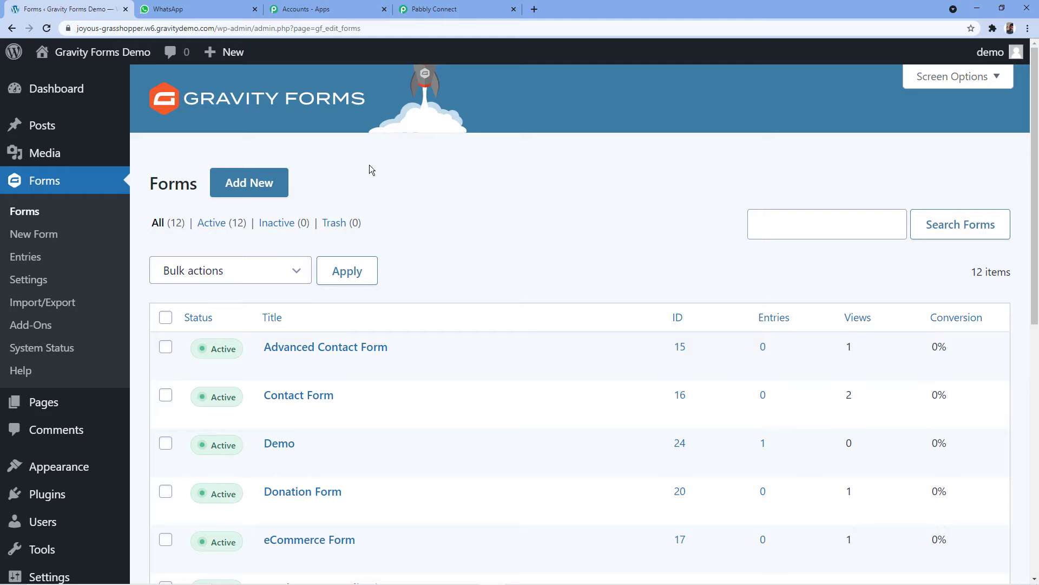
scroll(77, 208, down, 2)
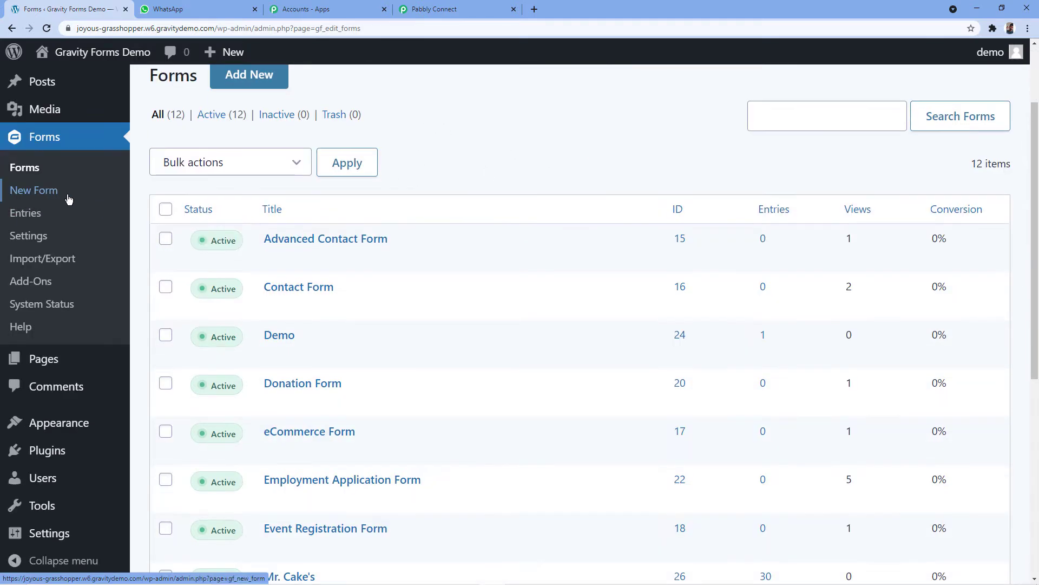
mouse_move(40, 443)
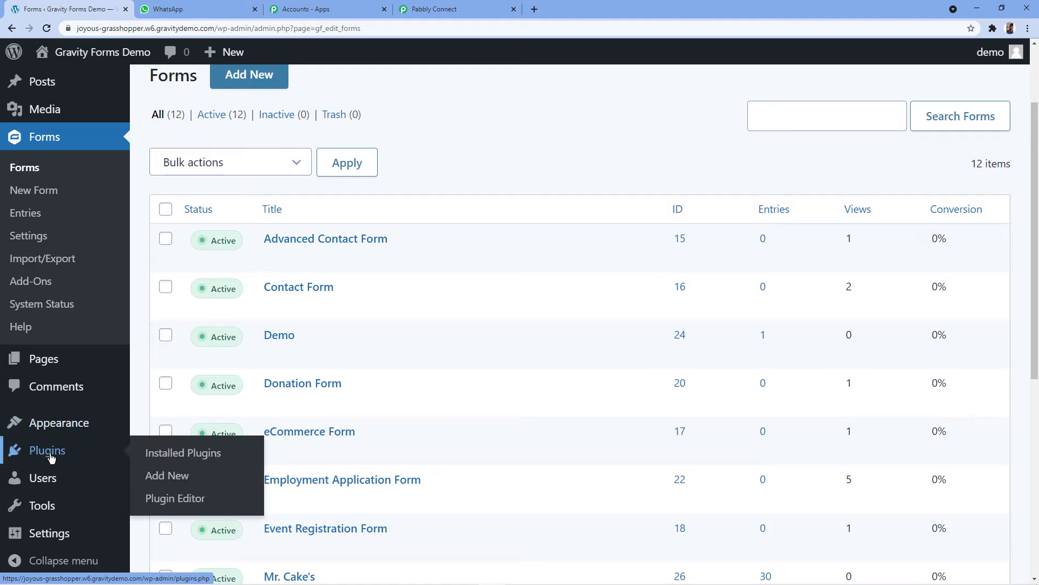
click(50, 456)
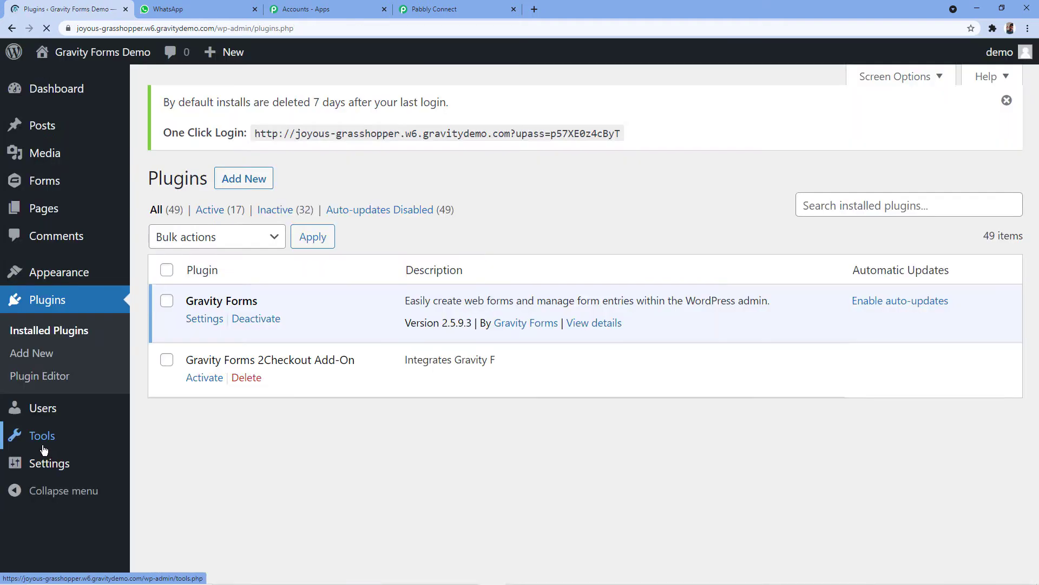
click(849, 200)
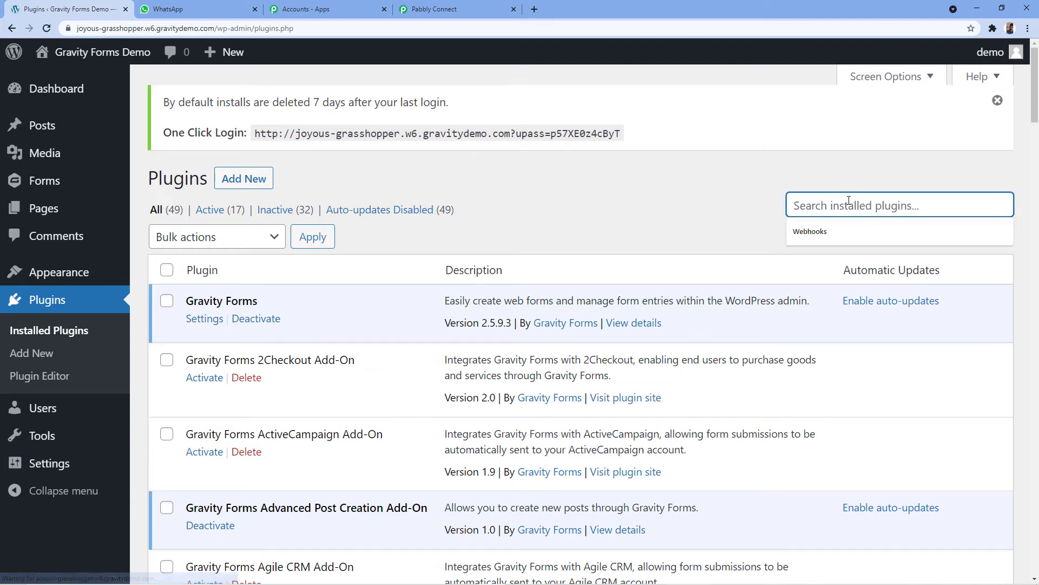
click(848, 238)
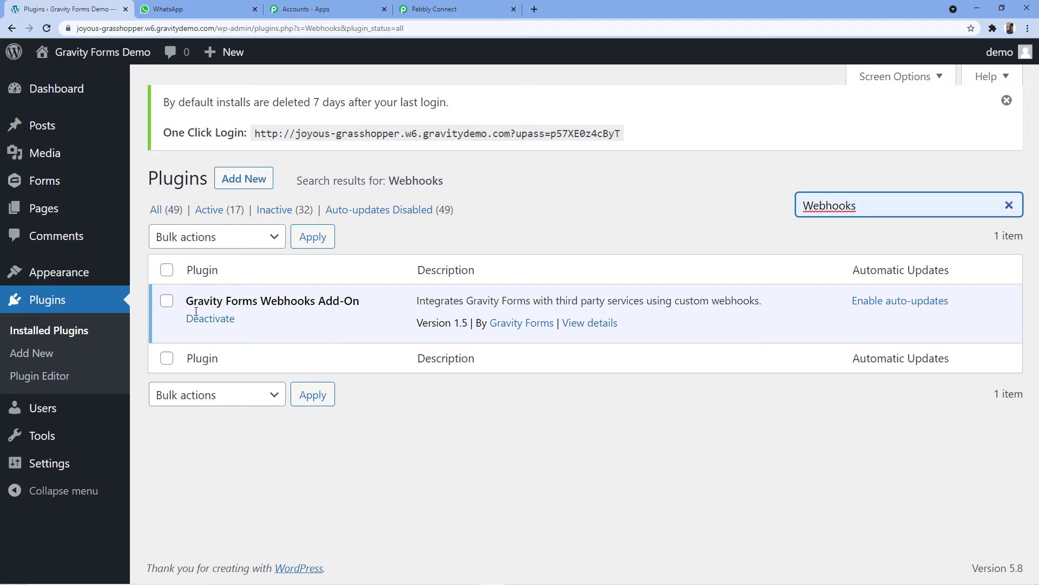
Open the Mr. Cake's form from the WordPress forms list in the form editor
click(59, 184)
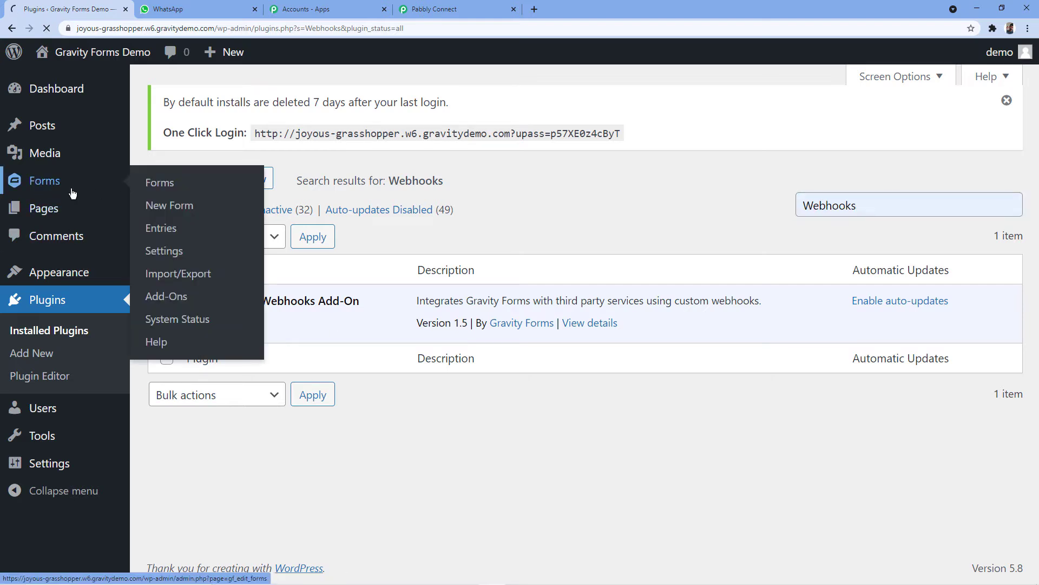
scroll(456, 193, down, 4)
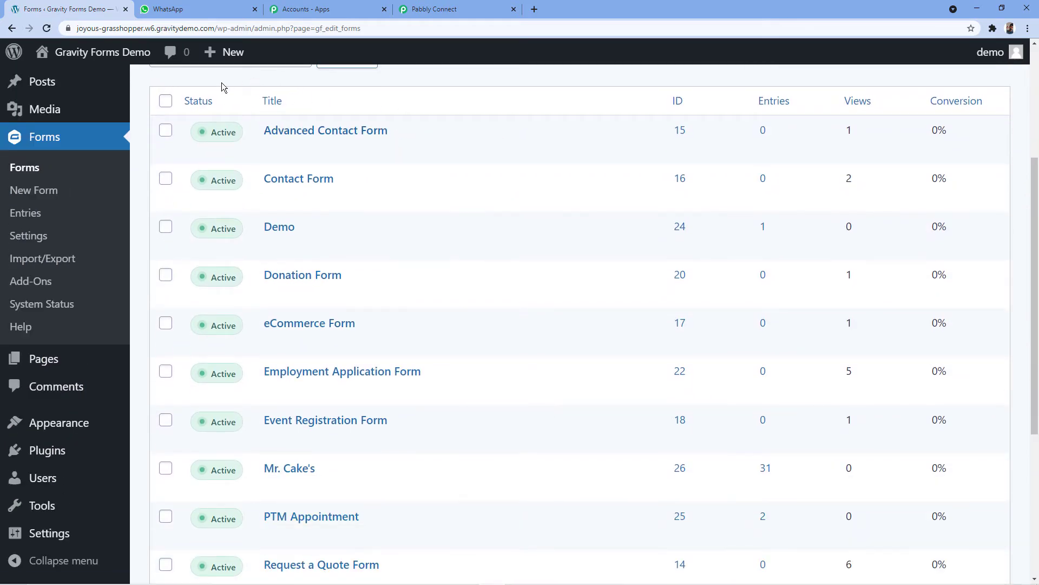
scroll(149, 273, down, 2)
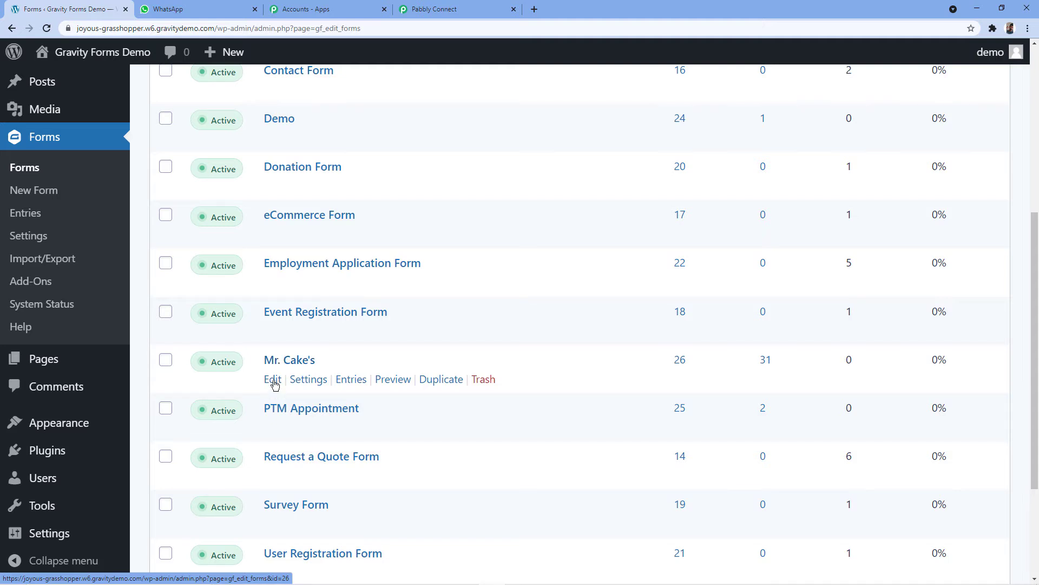
click(275, 381)
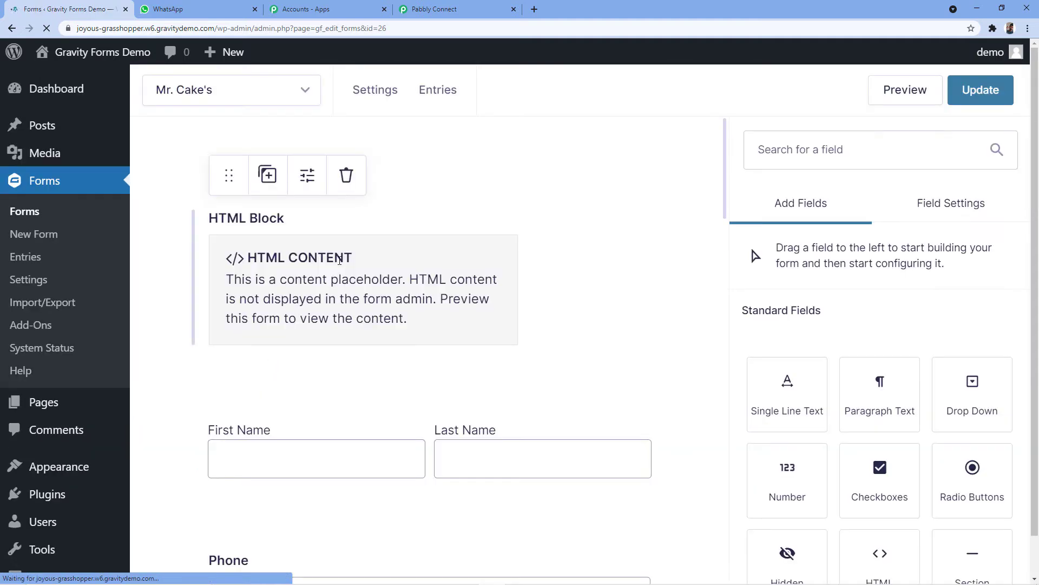
scroll(455, 162, down, 2)
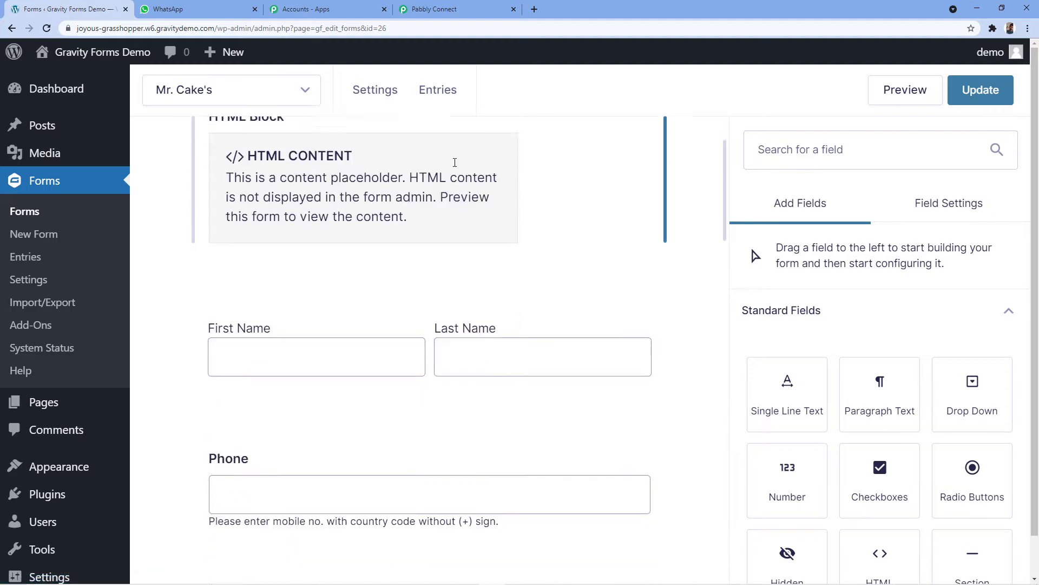
scroll(453, 164, up, 2)
click(209, 98)
Open the Webhooks settings of the Mr. Cake's form and start adding a new webhook feed
mouse_move(359, 96)
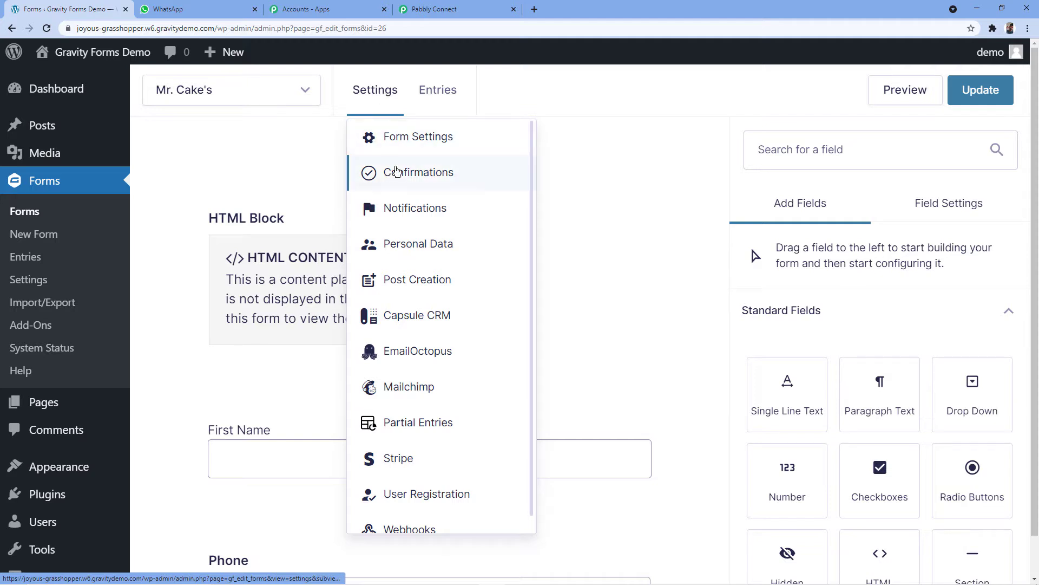
scroll(397, 172, down, 1)
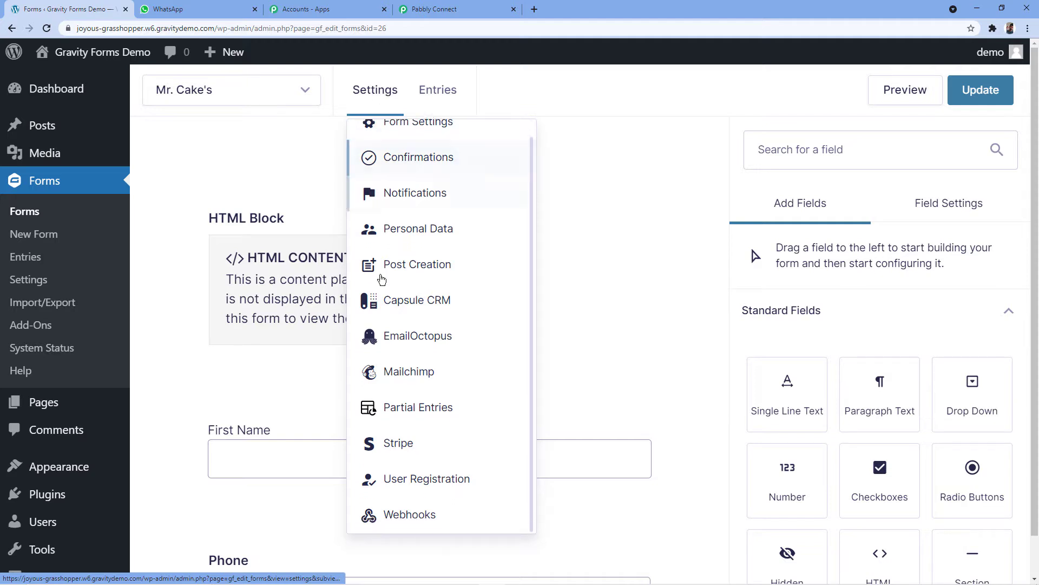
click(401, 514)
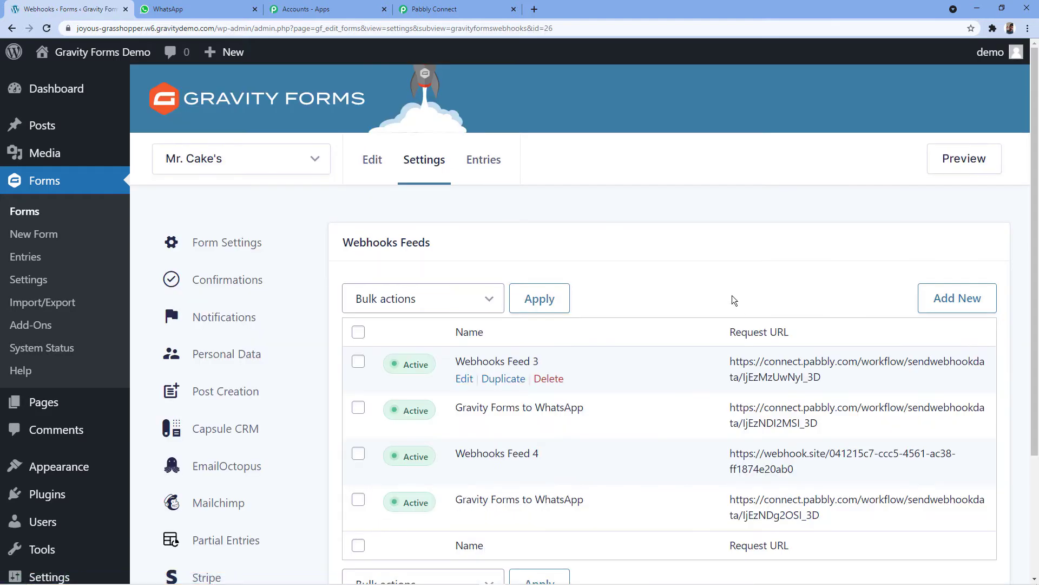
scroll(698, 222, down, 2)
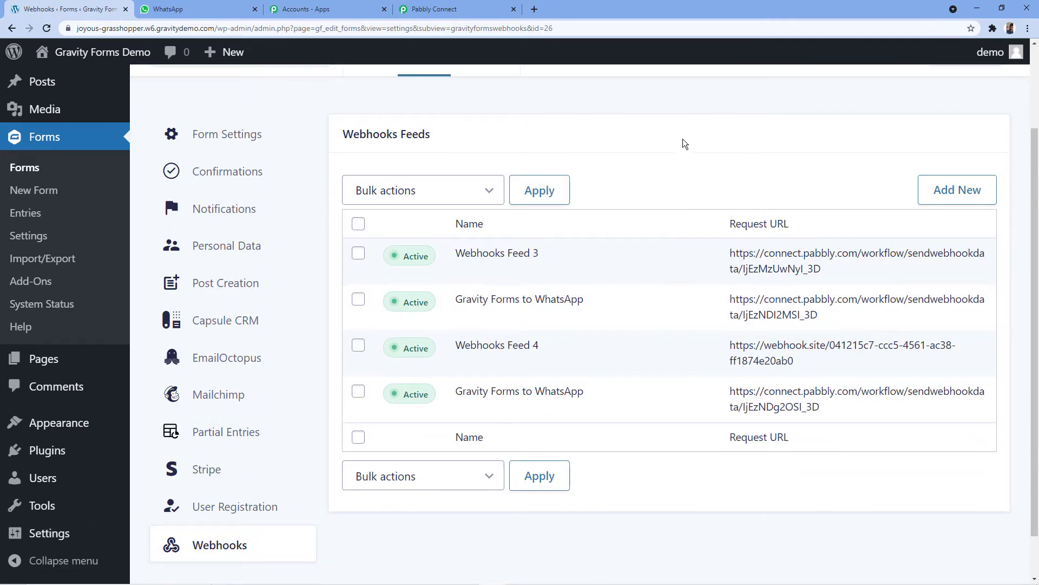
scroll(683, 144, up, 2)
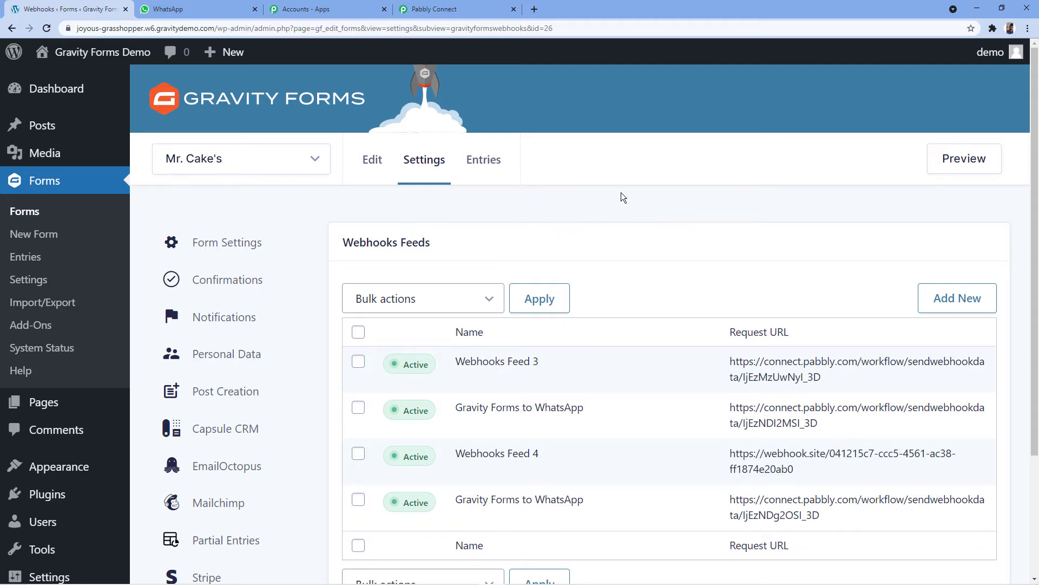
scroll(622, 197, down, 2)
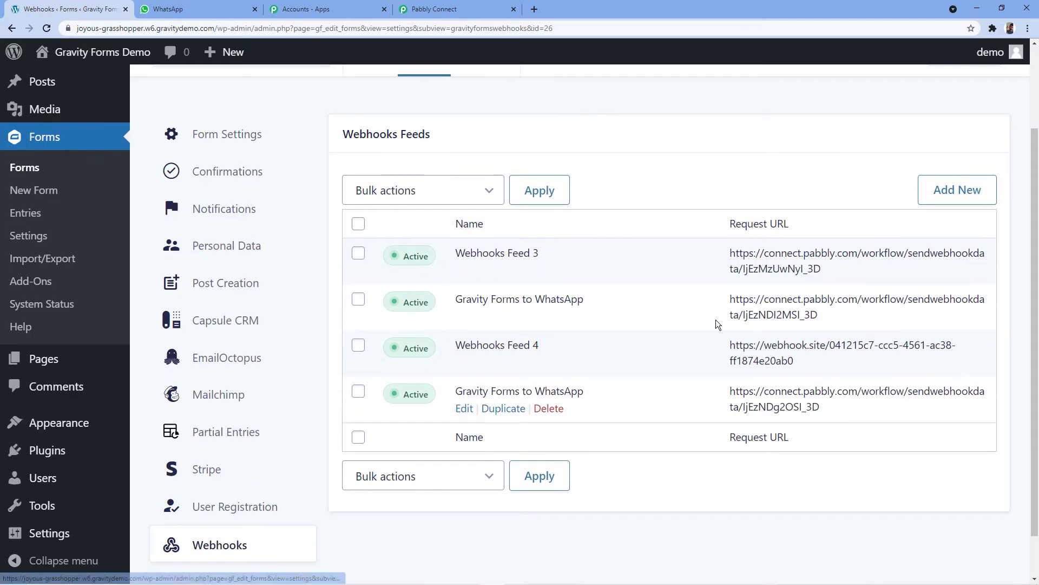
scroll(787, 165, up, 2)
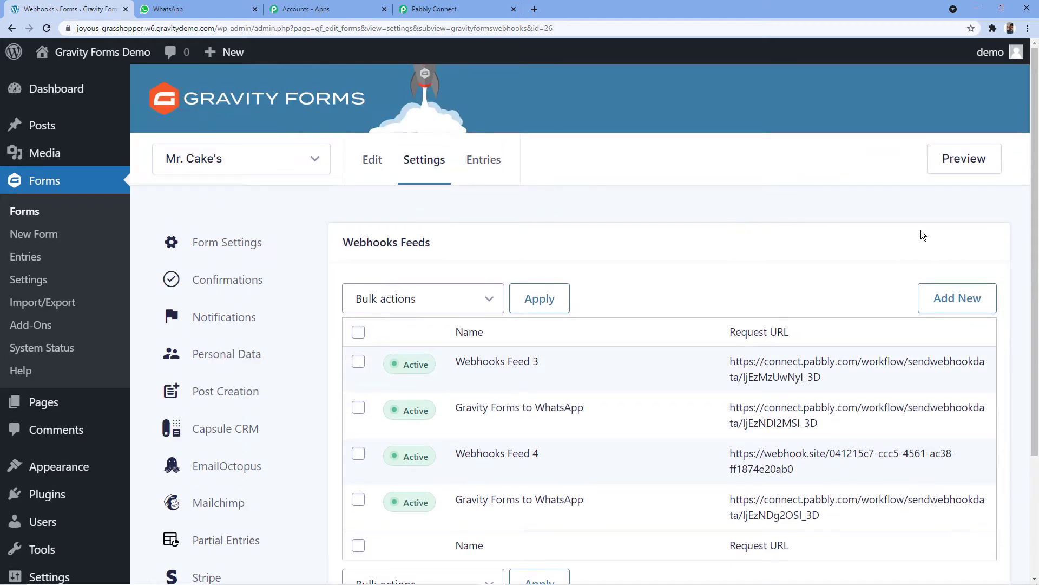
click(951, 301)
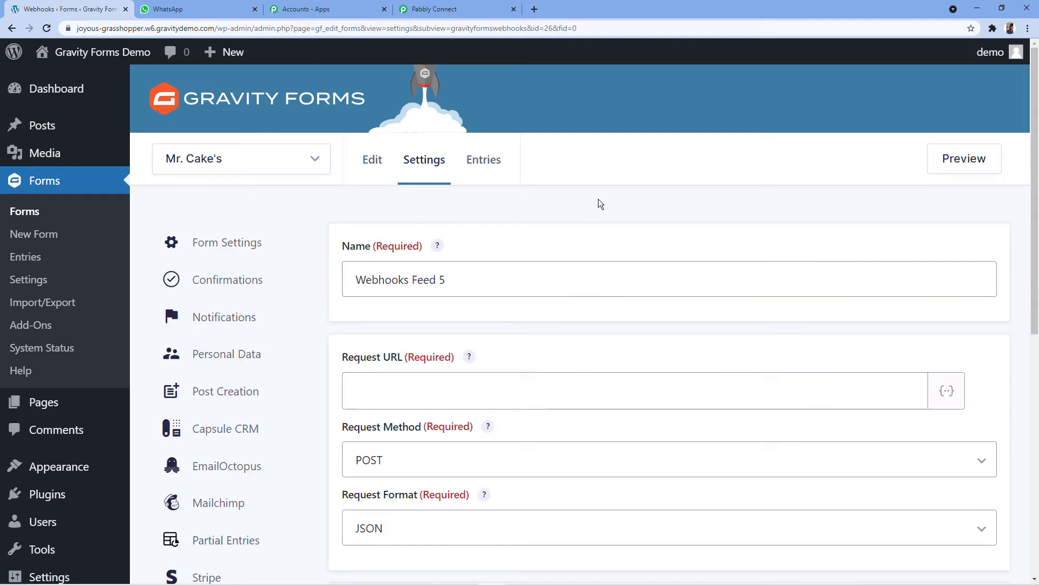
Name the new webhook feed "Gravity Forma to WhatsApp"
scroll(599, 200, down, 2)
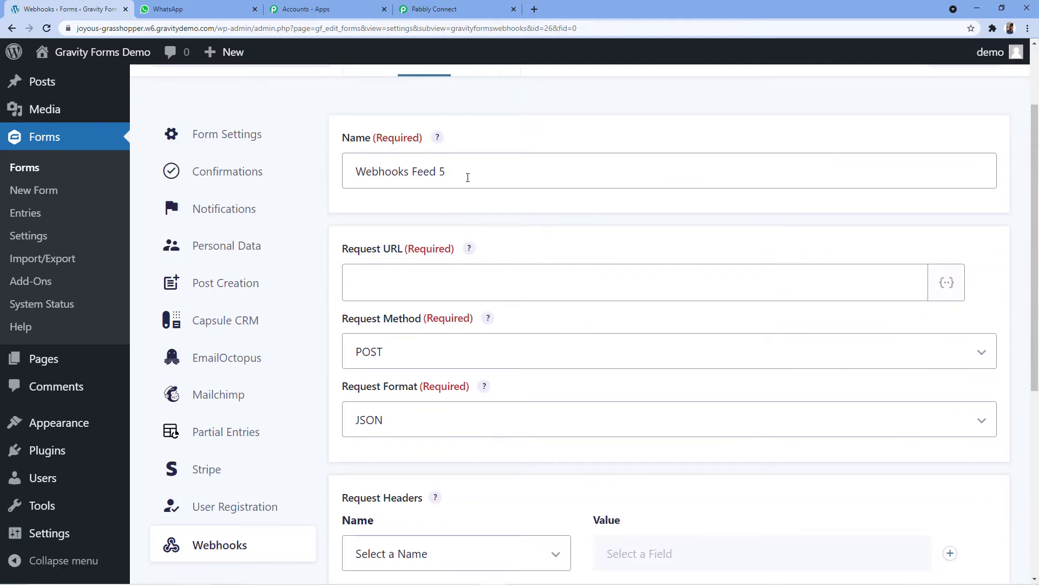
drag(481, 172, 347, 196)
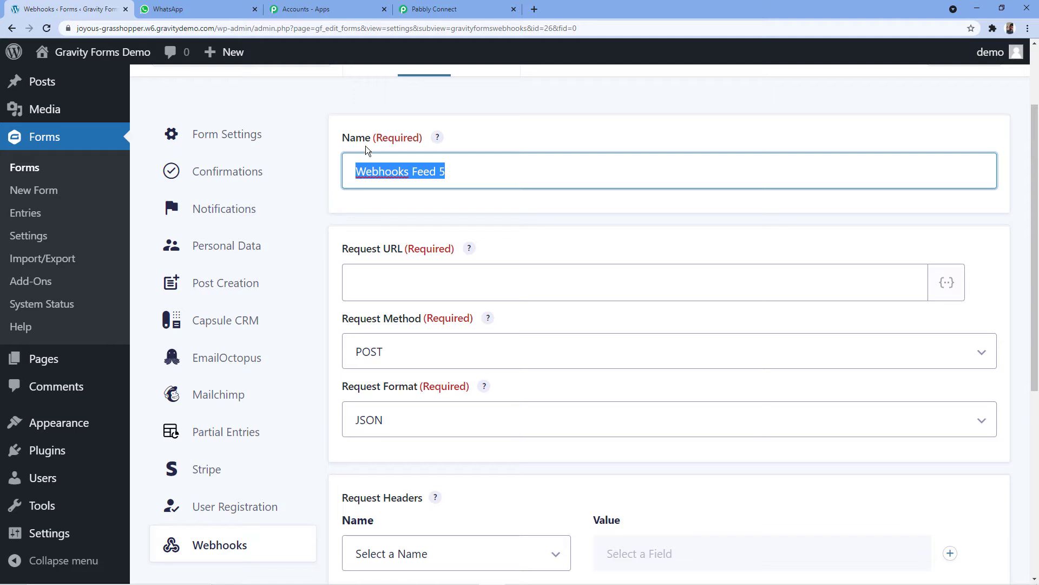
text(Gra)
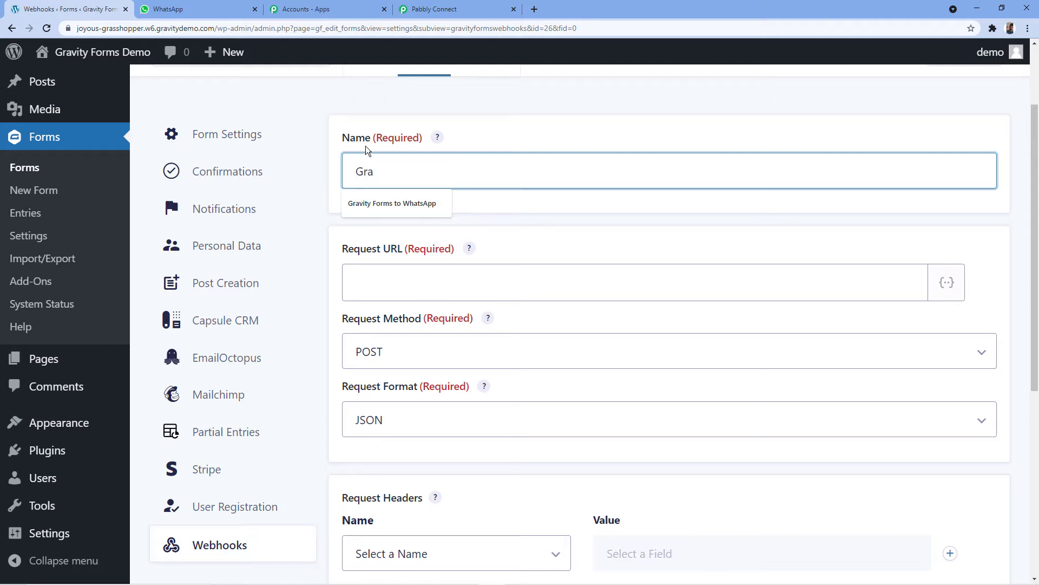
text(vity Forma to WhatsApp)
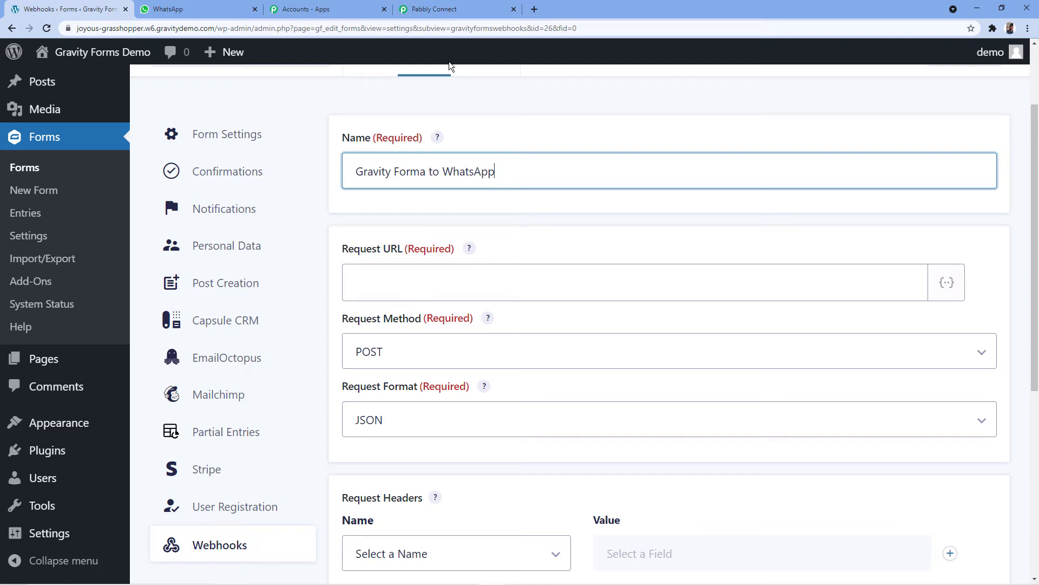
Copy the webhook URL from the Gravity Forms trigger in Pabbly Connect and paste it as the feed's Request URL in WordPress
click(437, 9)
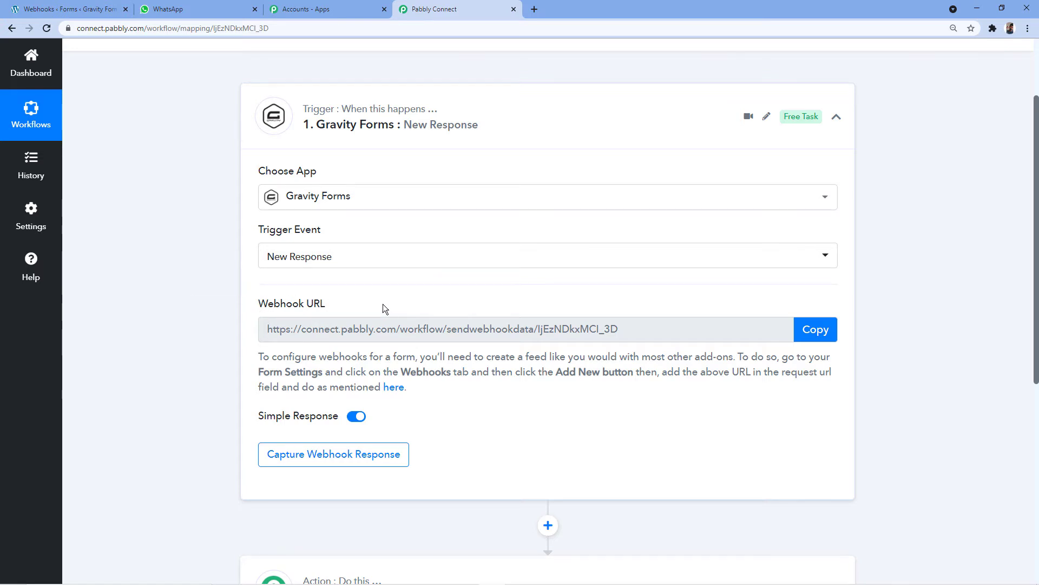
click(802, 339)
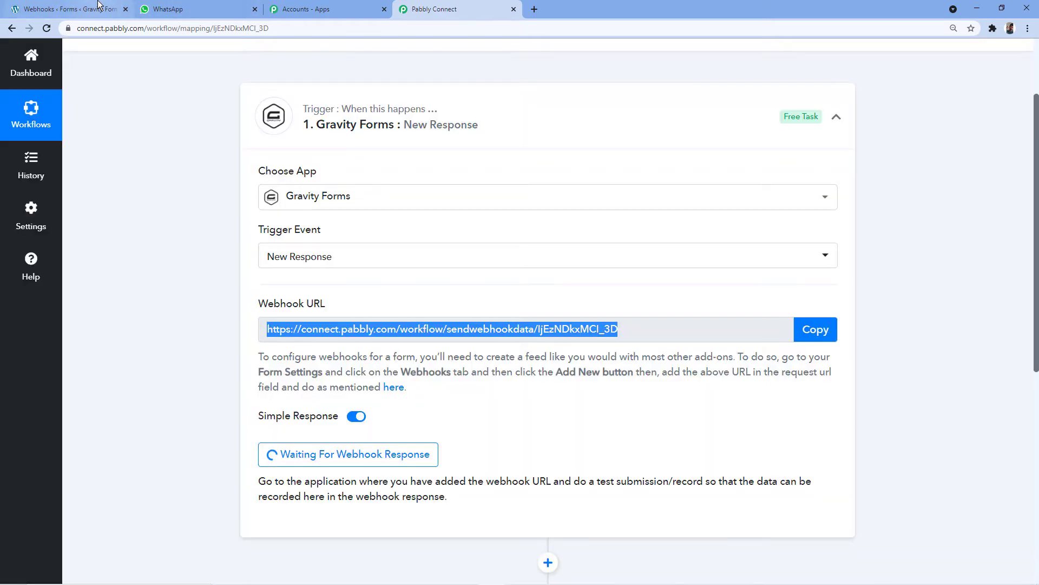
click(70, 9)
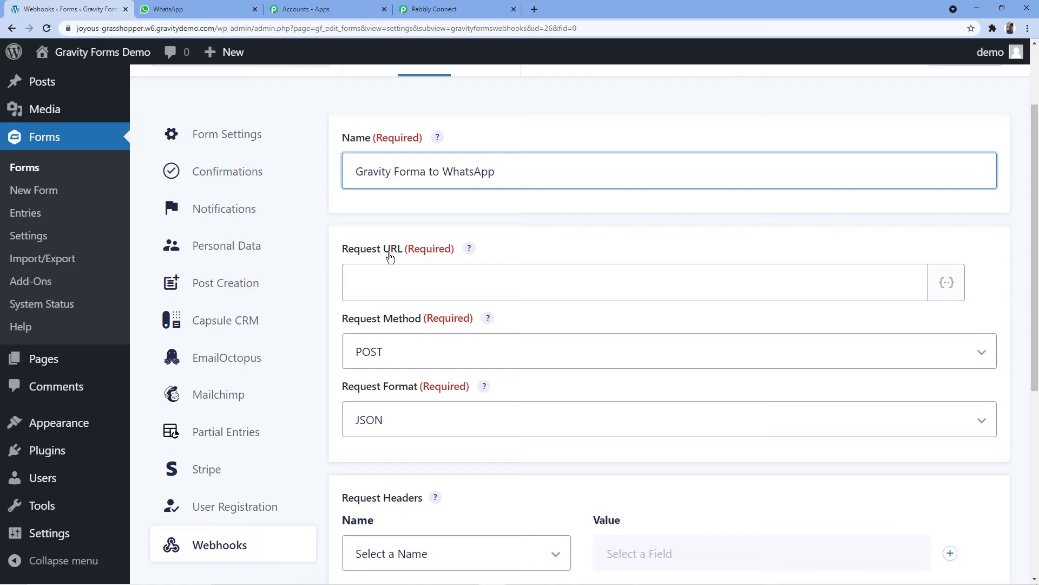
click(366, 285)
right_click(367, 282)
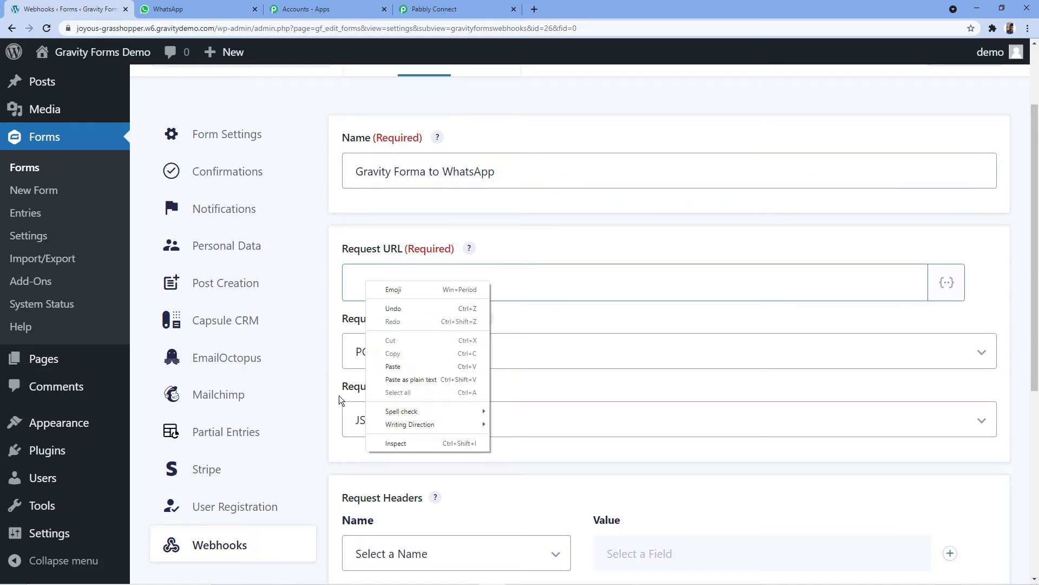
click(394, 367)
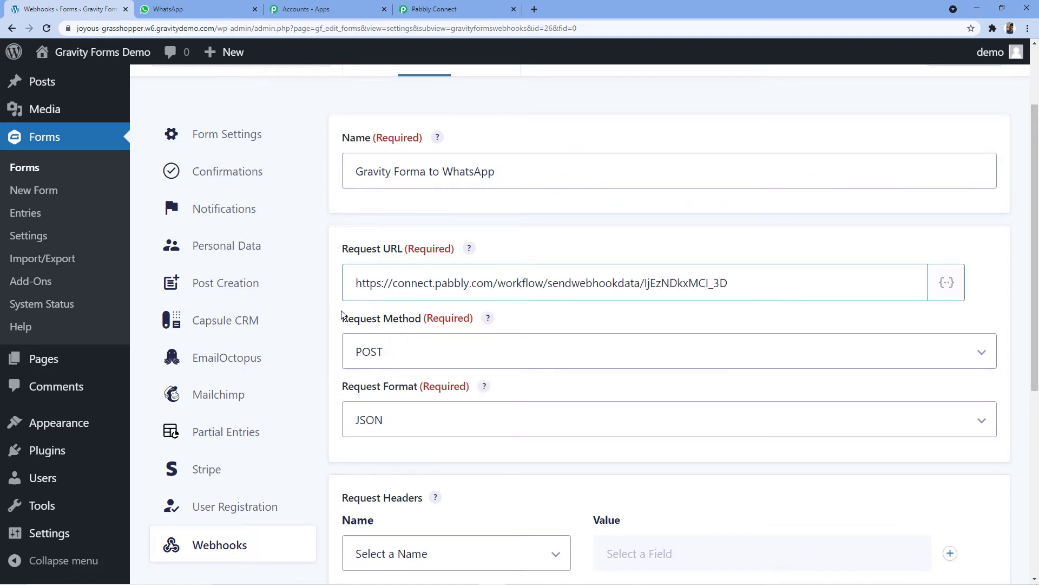
Save the webhook feed, keeping POST as request method, JSON as request format and All Fields as request body
scroll(583, 238, down, 2)
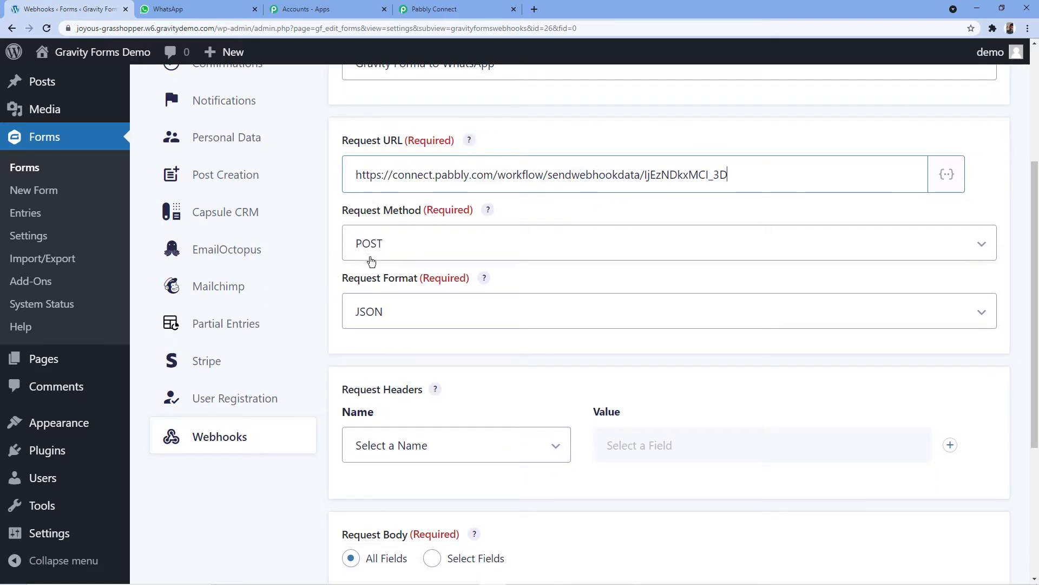
scroll(342, 285, down, 4)
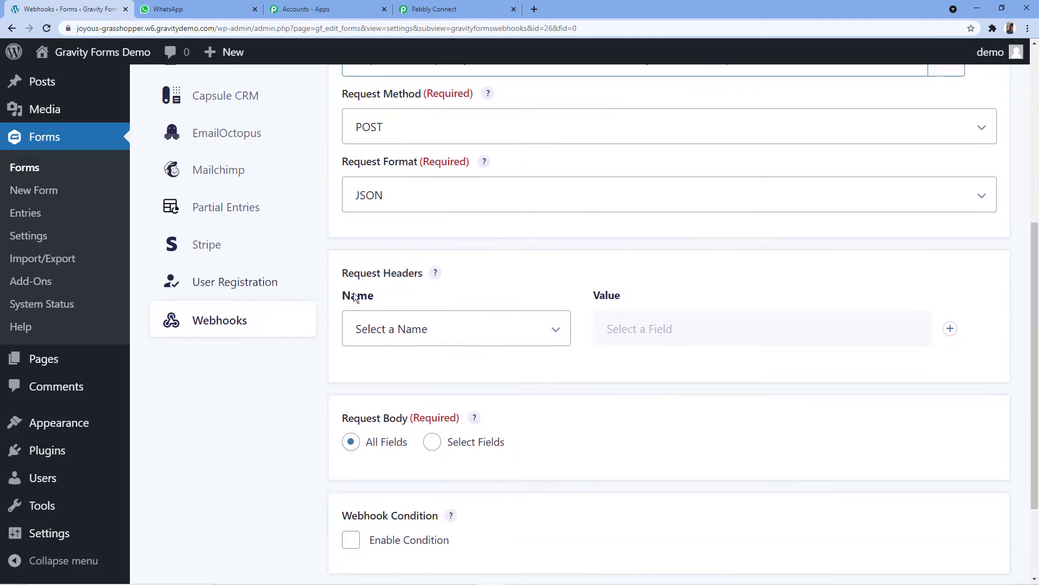
scroll(330, 336, down, 1)
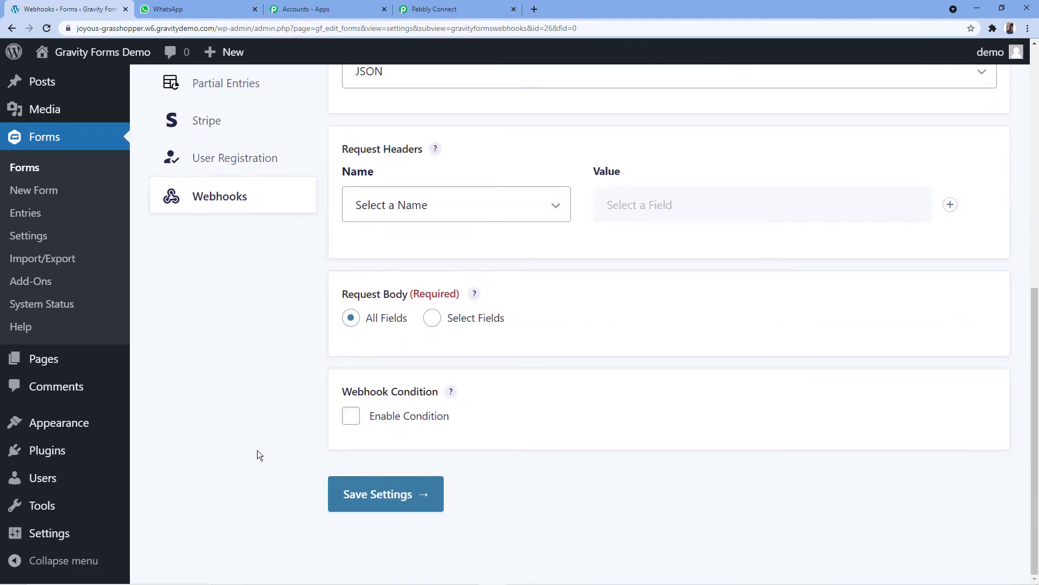
click(394, 495)
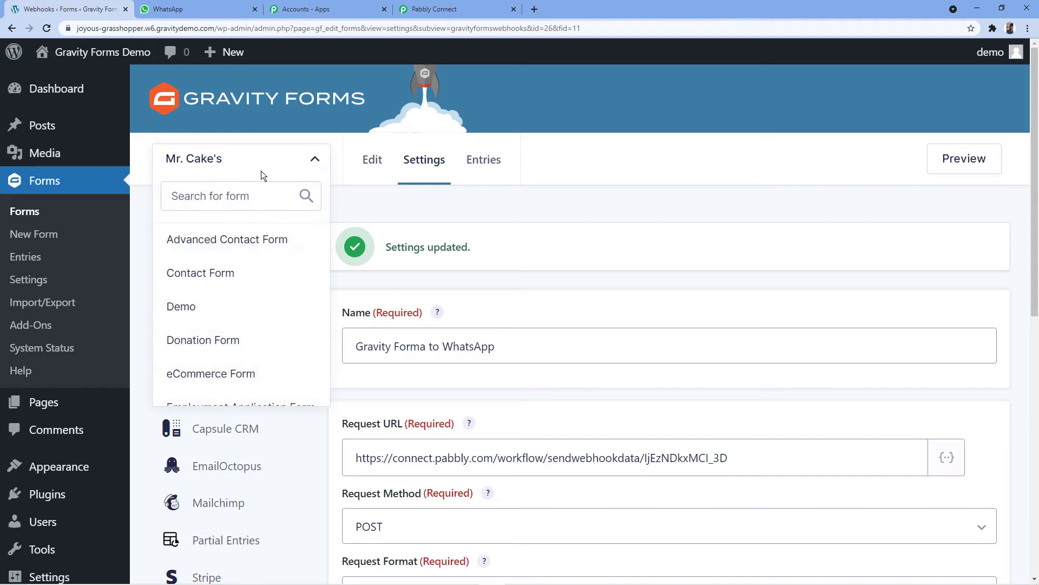
Switch to Pabbly Connect and check the webhook response capture status of the Gravity Forms trigger
click(476, 10)
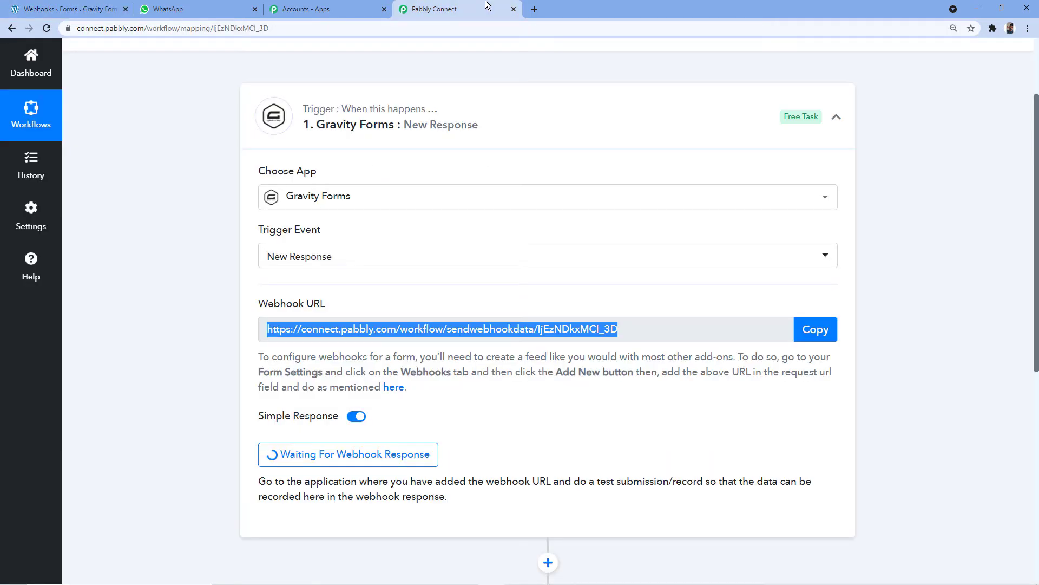
click(457, 401)
scroll(455, 388, down, 2)
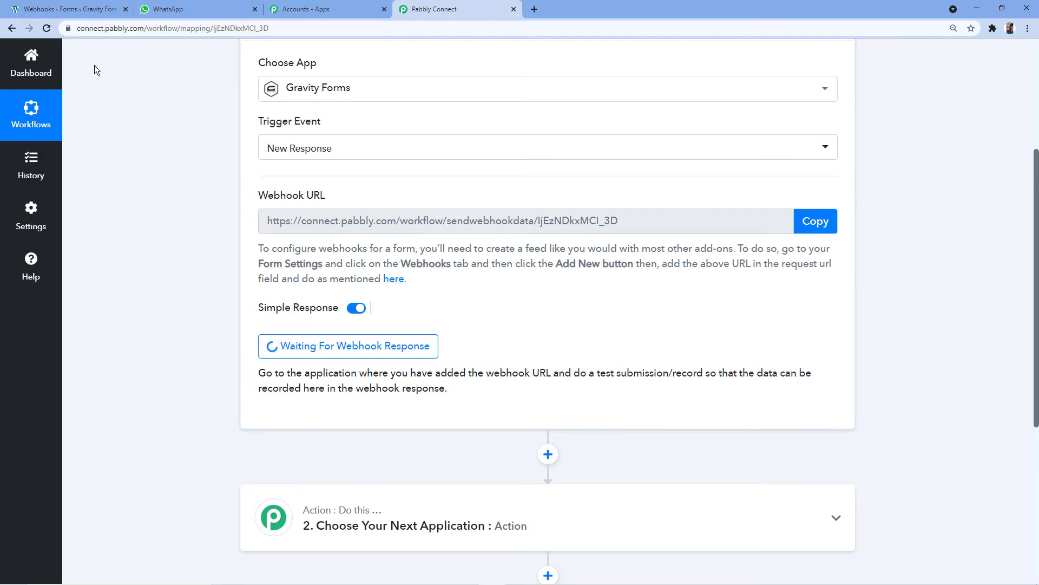
Return to the Gravity Forms site, open the preview of the Mr. Cake's form and look through its order fields
click(95, 7)
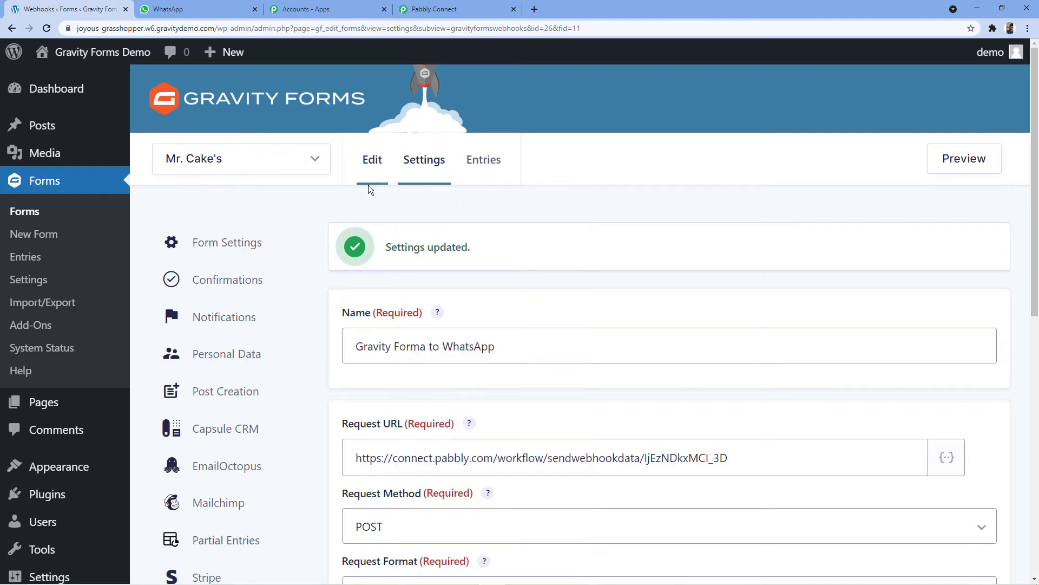
click(968, 164)
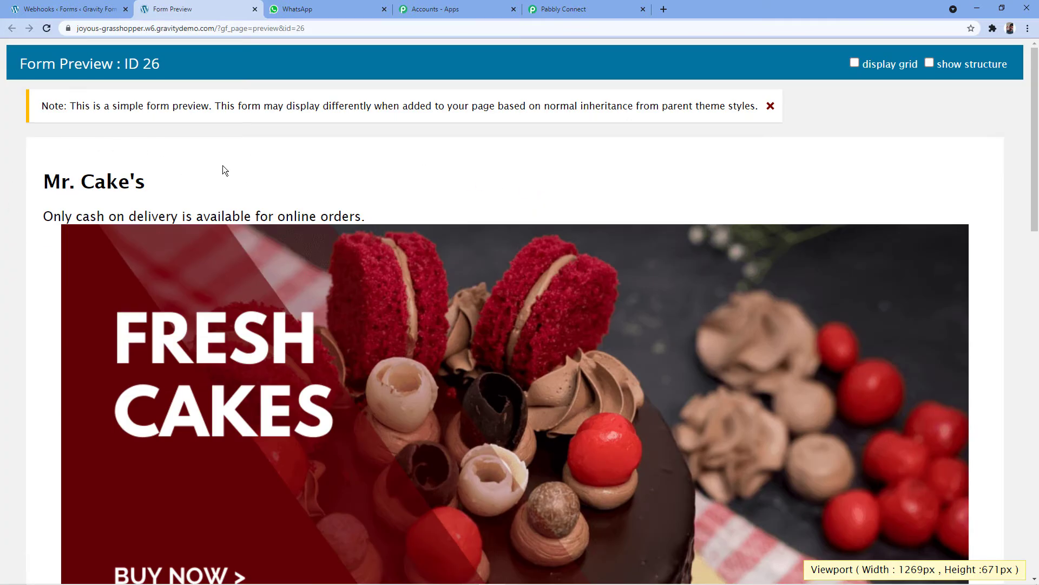
scroll(264, 157, down, 2)
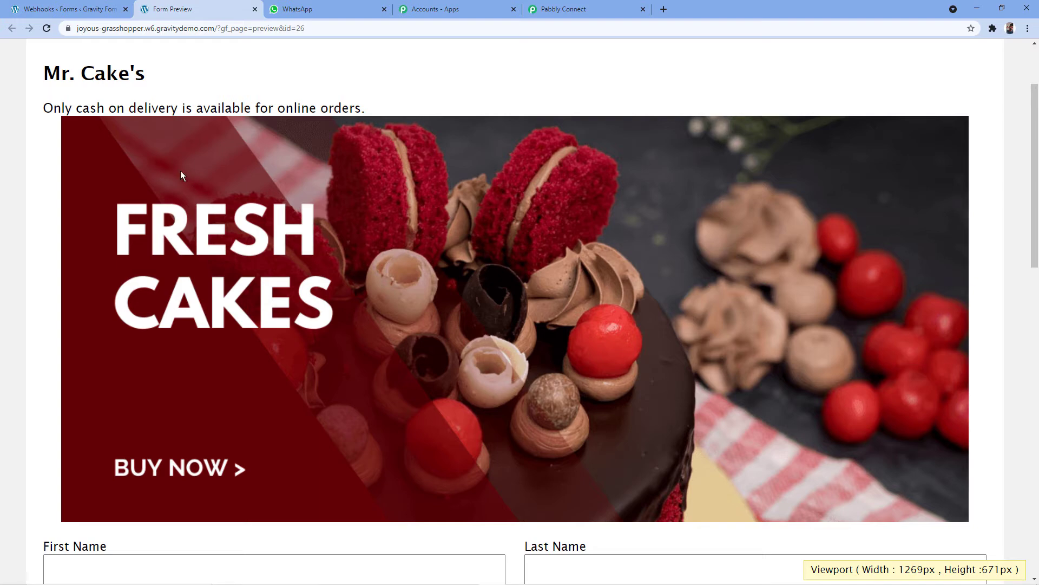
scroll(182, 174, down, 8)
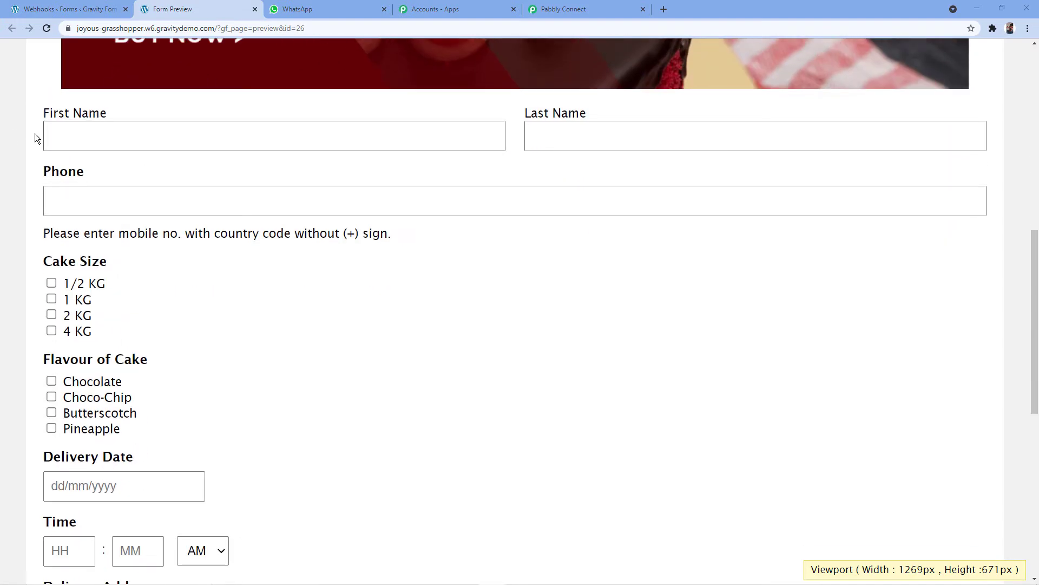
scroll(130, 268, down, 2)
scroll(130, 268, down, 7)
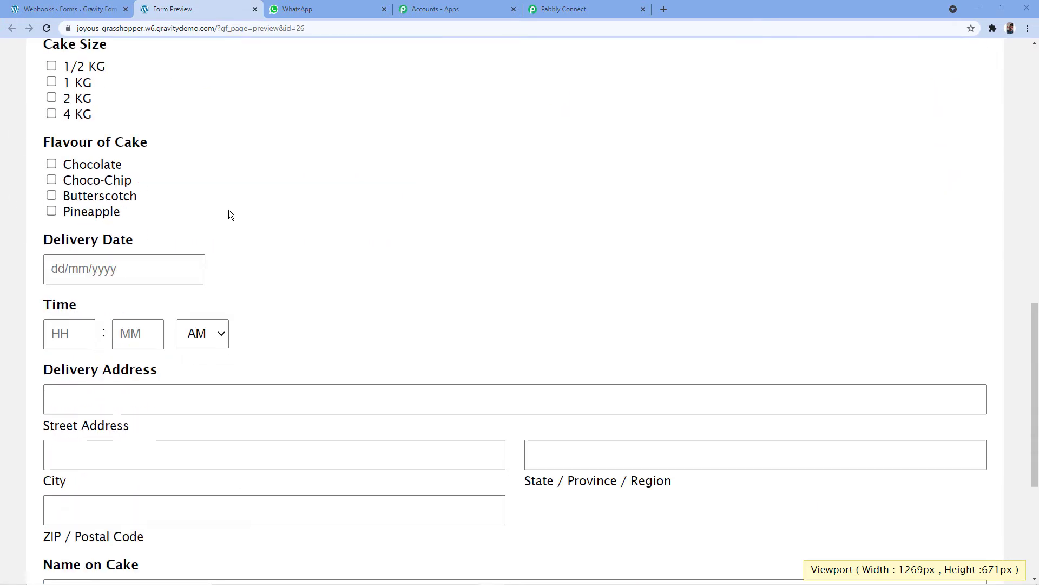
scroll(211, 320, up, 2)
scroll(227, 310, up, 8)
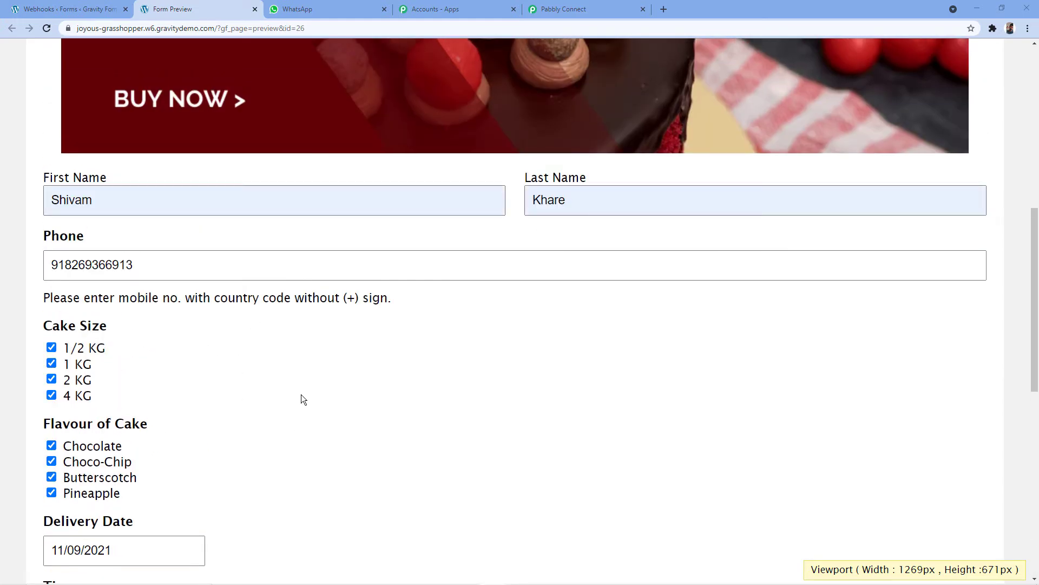
Review the customer, cake, delivery and title details filled into the Mr. Cake's form preview and submit the test order
scroll(124, 125, down, 2)
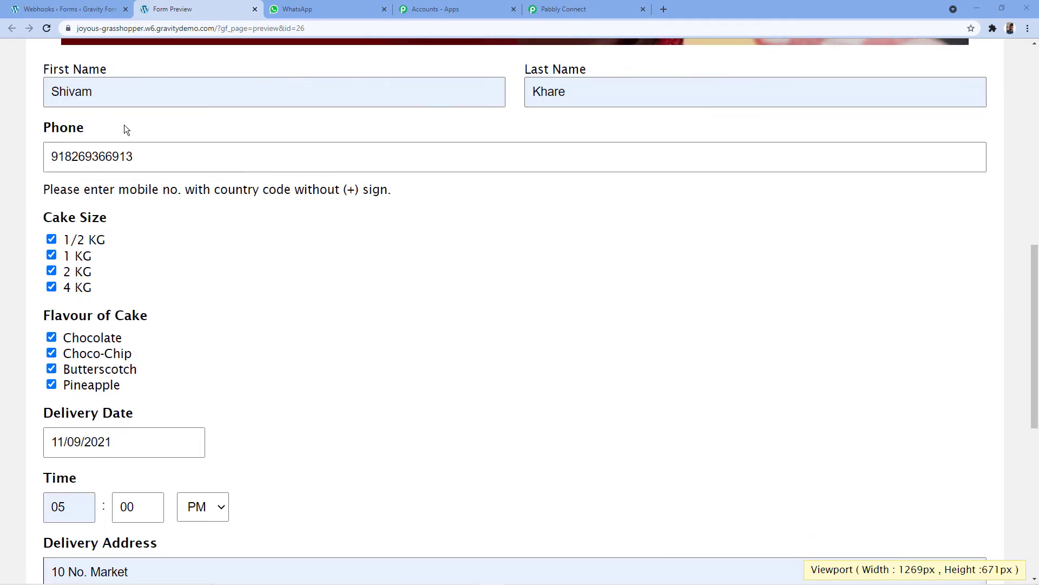
scroll(151, 159, down, 2)
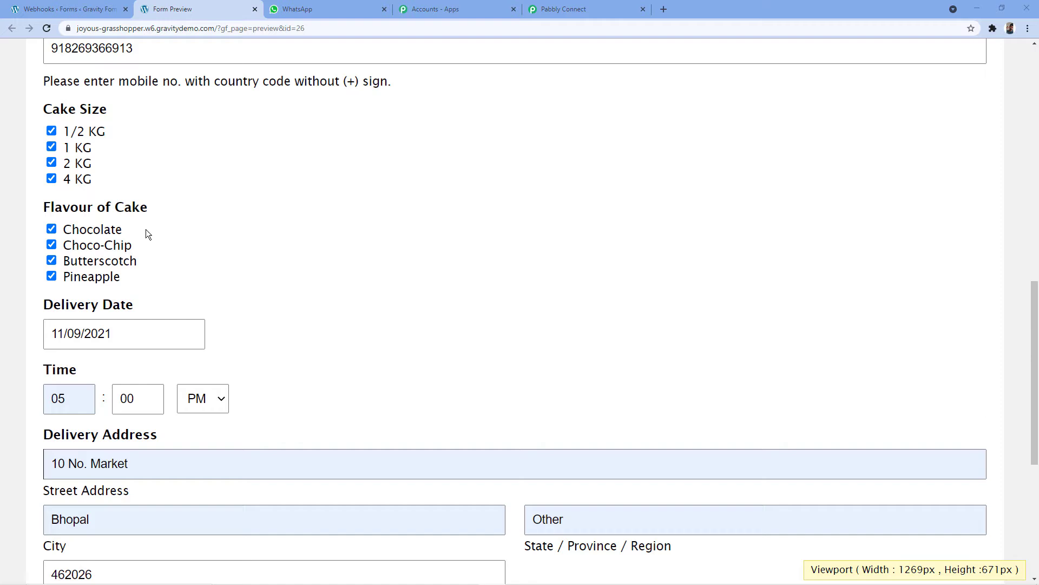
scroll(145, 229, down, 2)
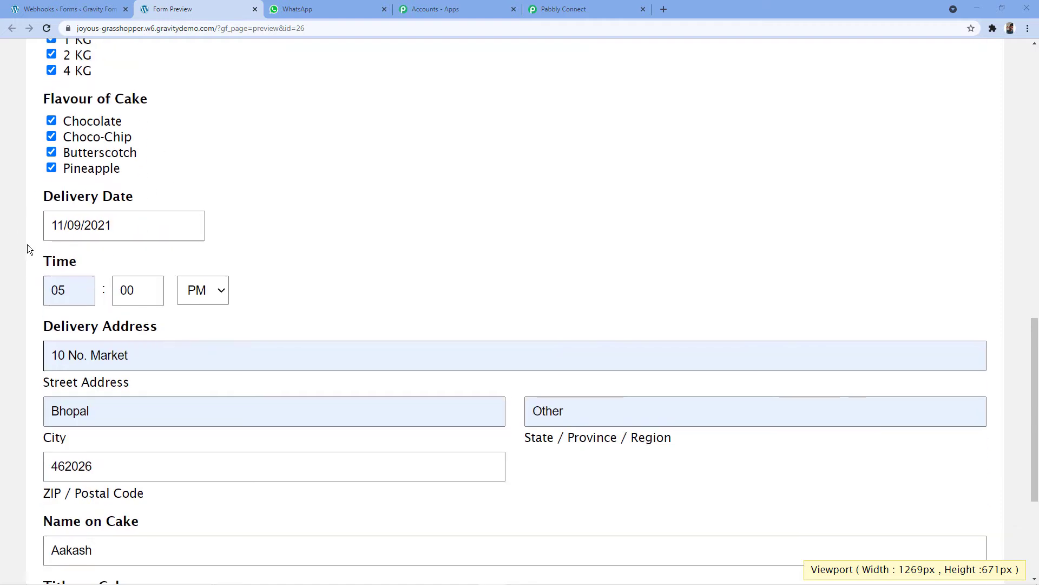
scroll(116, 234, down, 2)
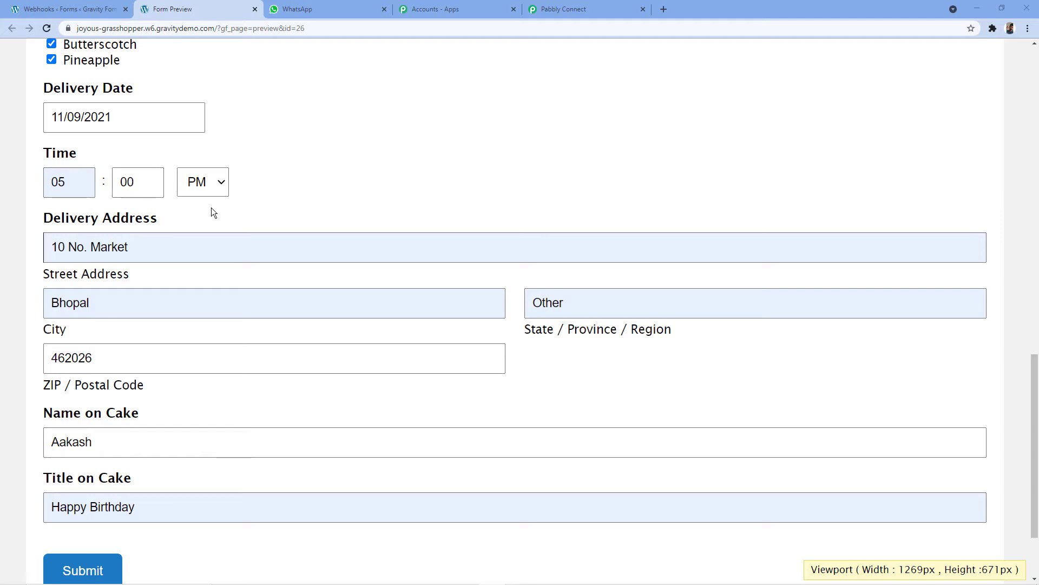
scroll(255, 204, down, 2)
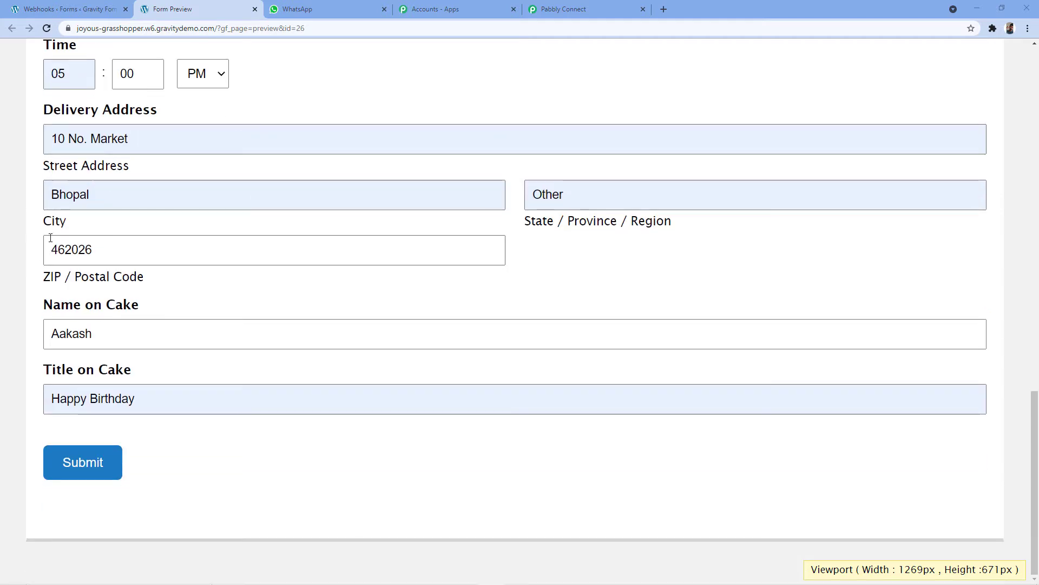
scroll(293, 248, up, 6)
scroll(310, 234, up, 2)
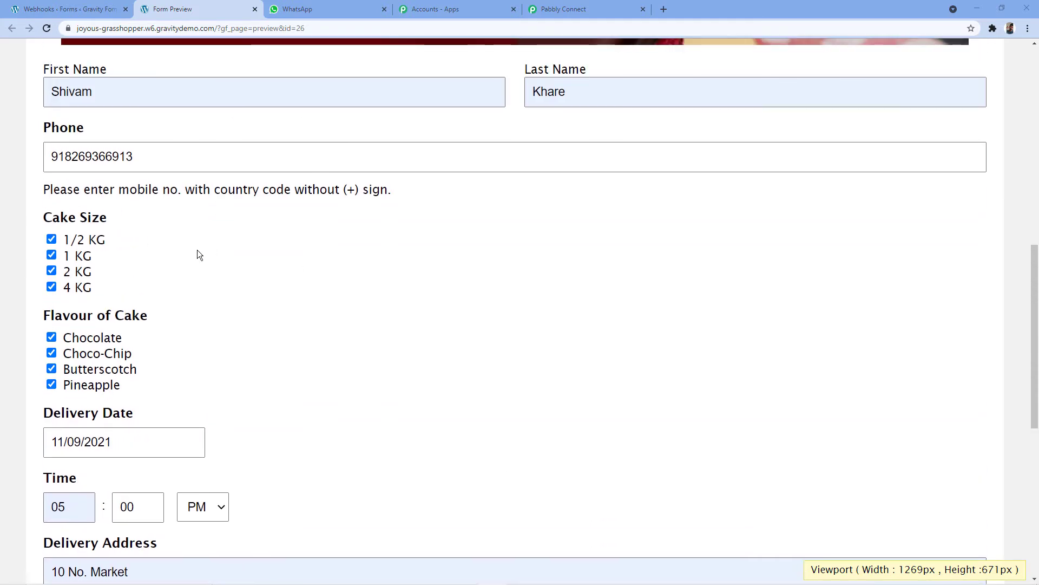
scroll(262, 253, down, 8)
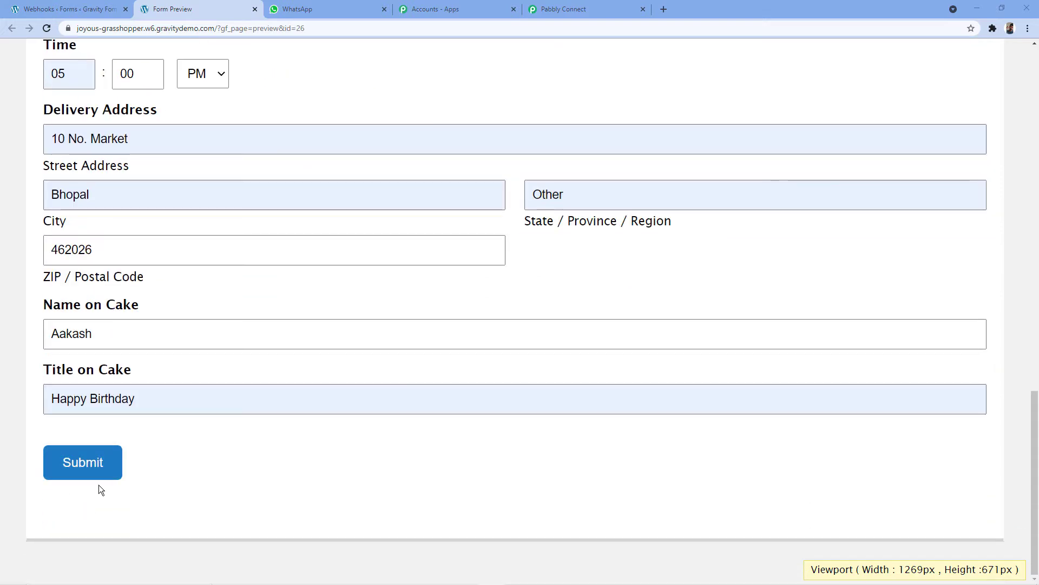
click(88, 470)
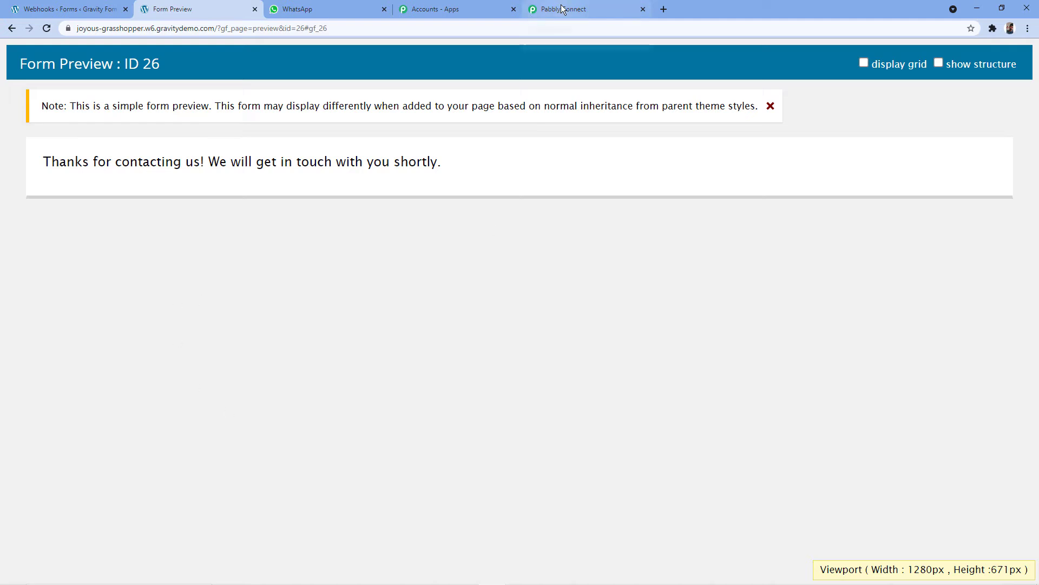
Switch to Pabbly Connect and examine the response received by the Gravity Forms trigger for the submitted customer, cake and delivery details
click(596, 9)
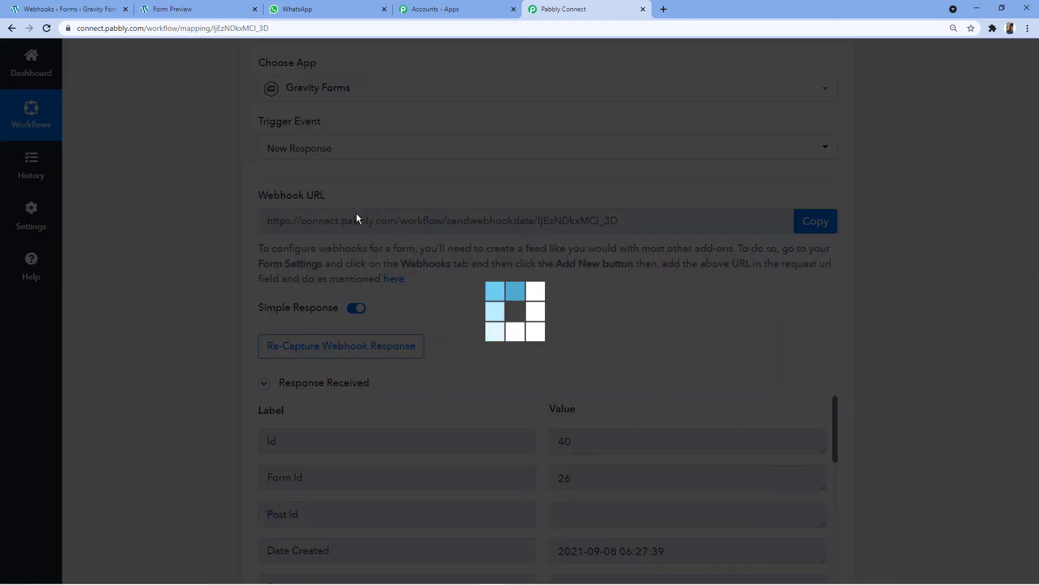
scroll(337, 261, down, 2)
scroll(352, 244, down, 2)
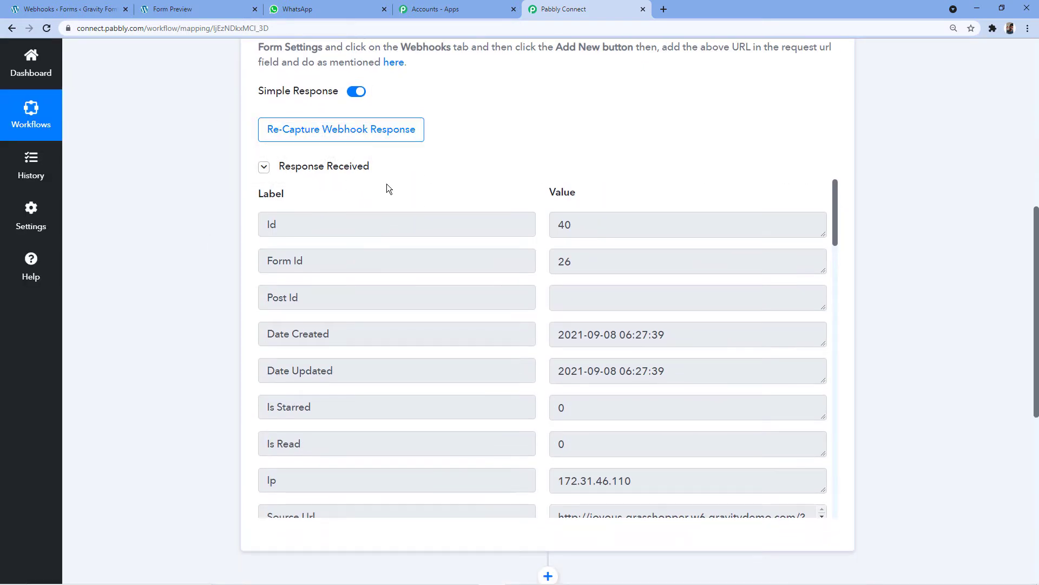
scroll(478, 201, down, 5)
scroll(489, 207, down, 10)
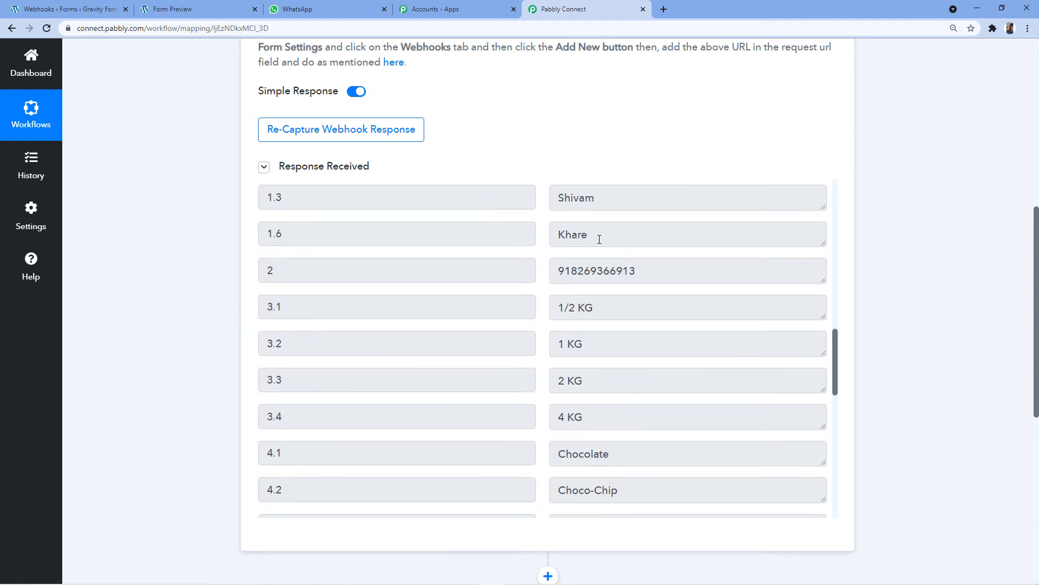
click(599, 239)
click(646, 273)
scroll(614, 271, down, 8)
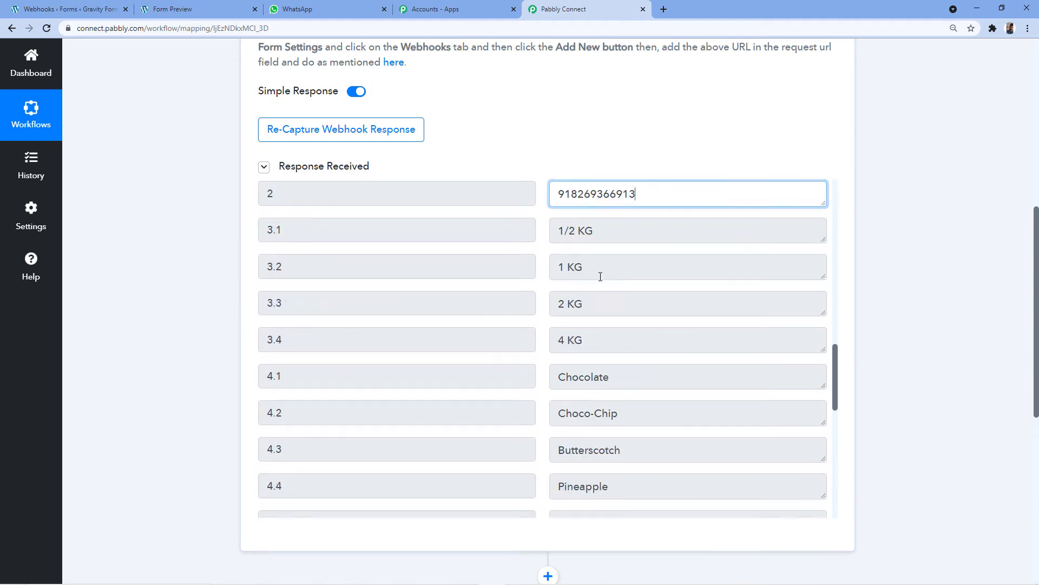
scroll(552, 313, up, 2)
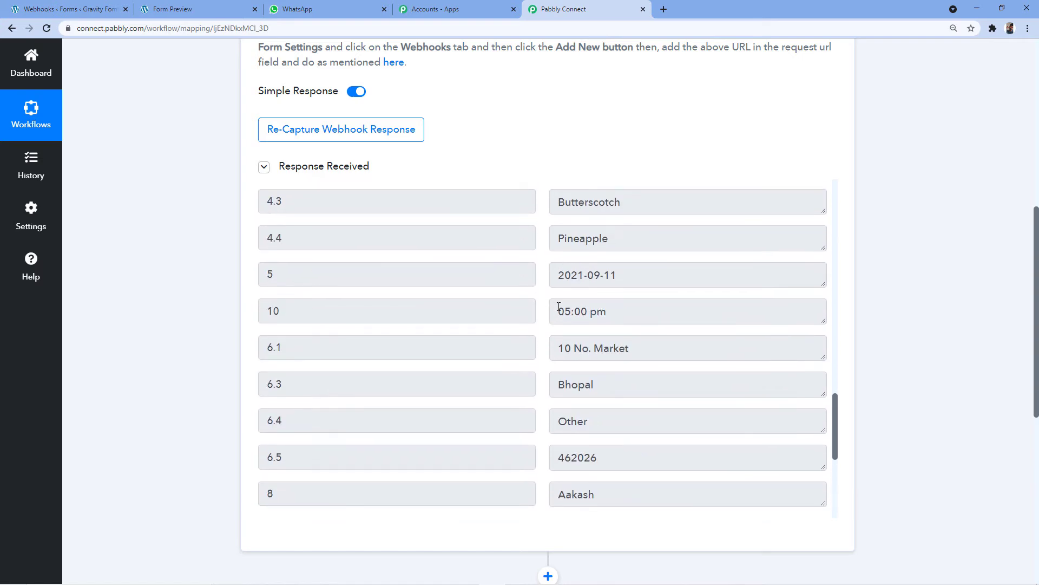
scroll(528, 299, up, 4)
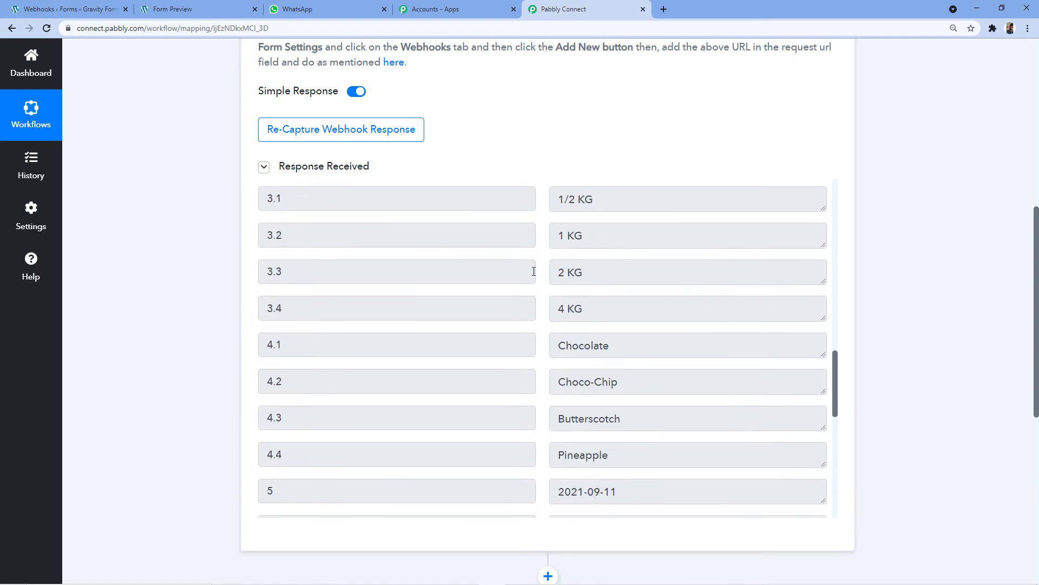
Check the submitted form preview, return to the Gravity Forms response in Pabbly Connect and examine the format of the delivery date in field 5
scroll(536, 269, up, 2)
click(163, 9)
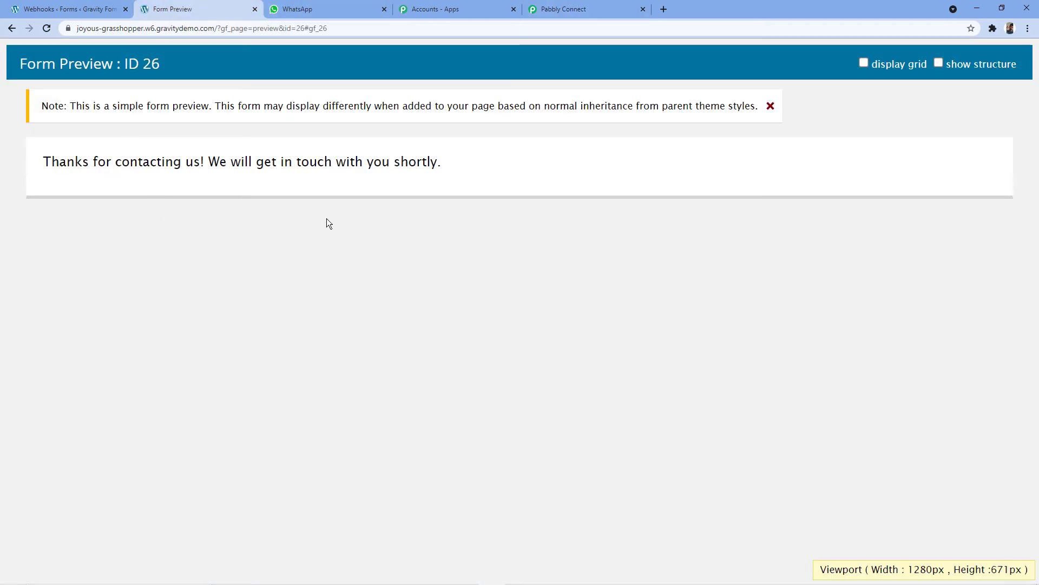
click(574, 10)
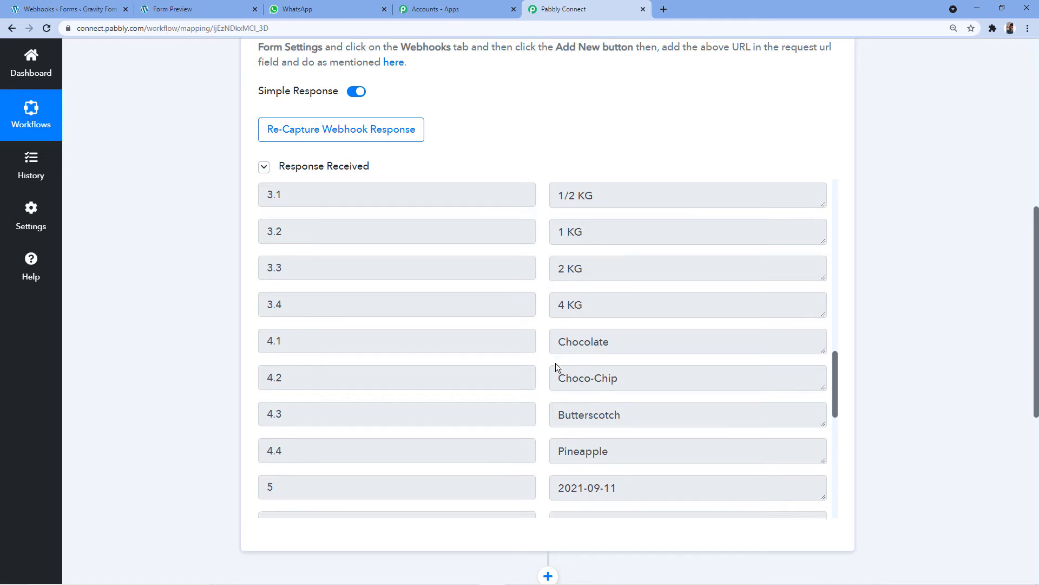
scroll(556, 369, down, 4)
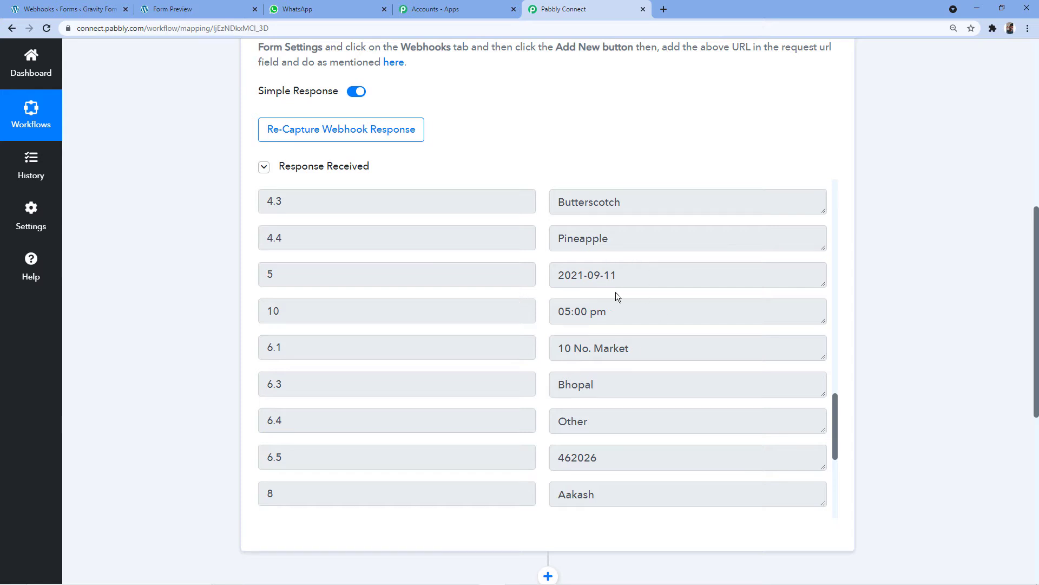
drag(621, 278, 547, 279)
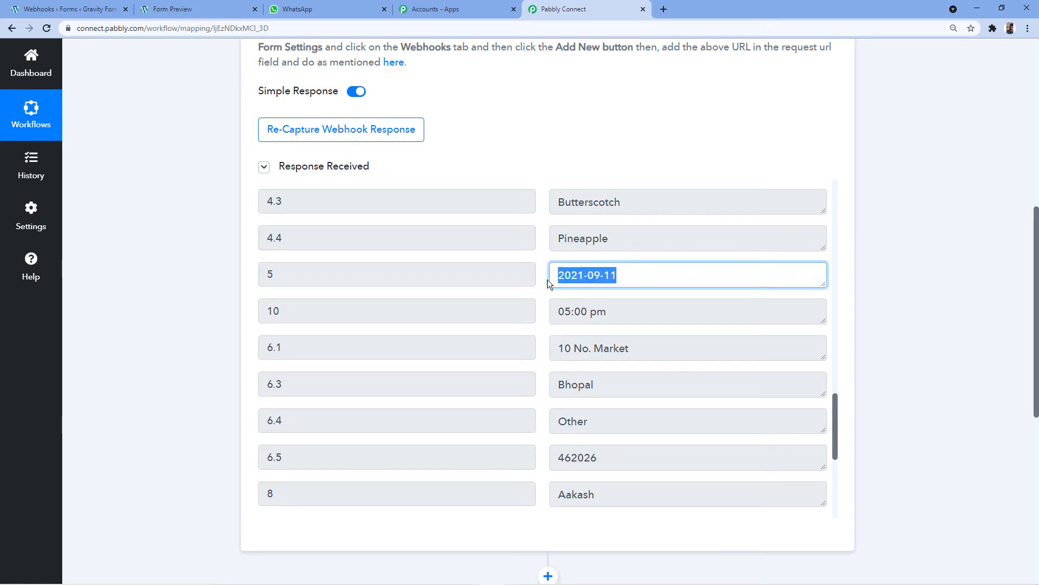
click(652, 273)
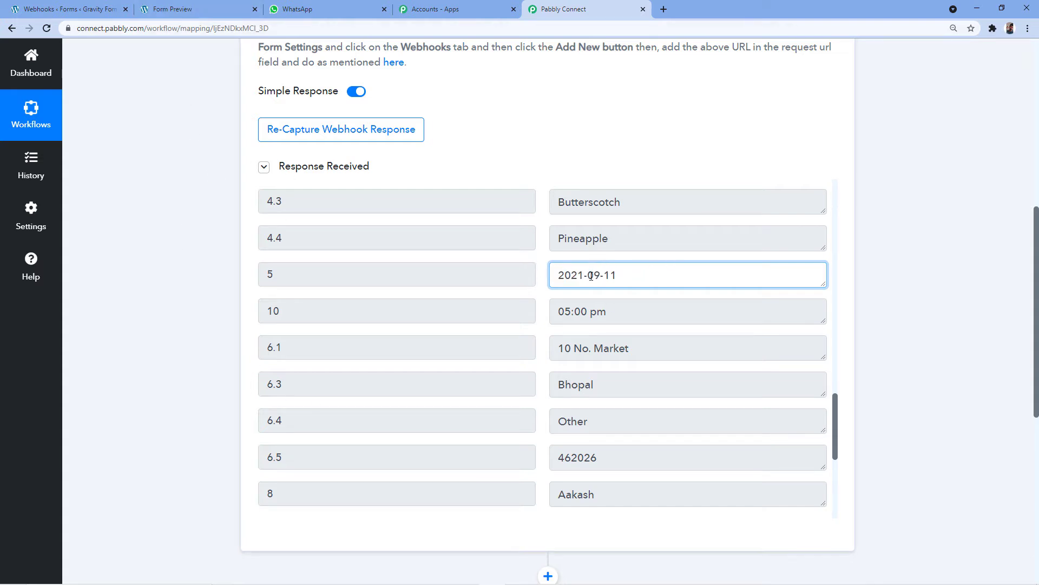
drag(558, 276, 620, 280)
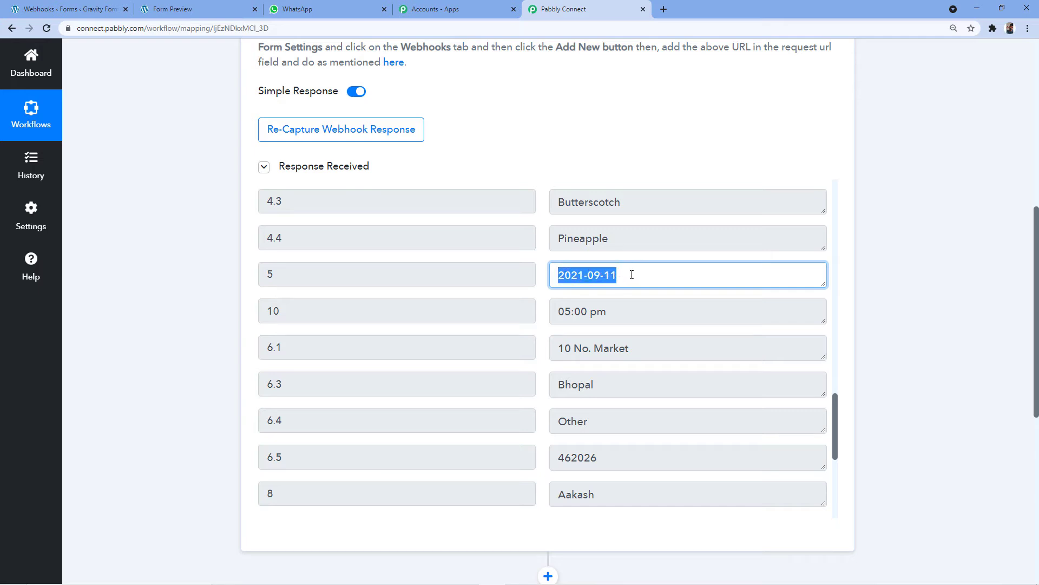
click(652, 271)
click(861, 250)
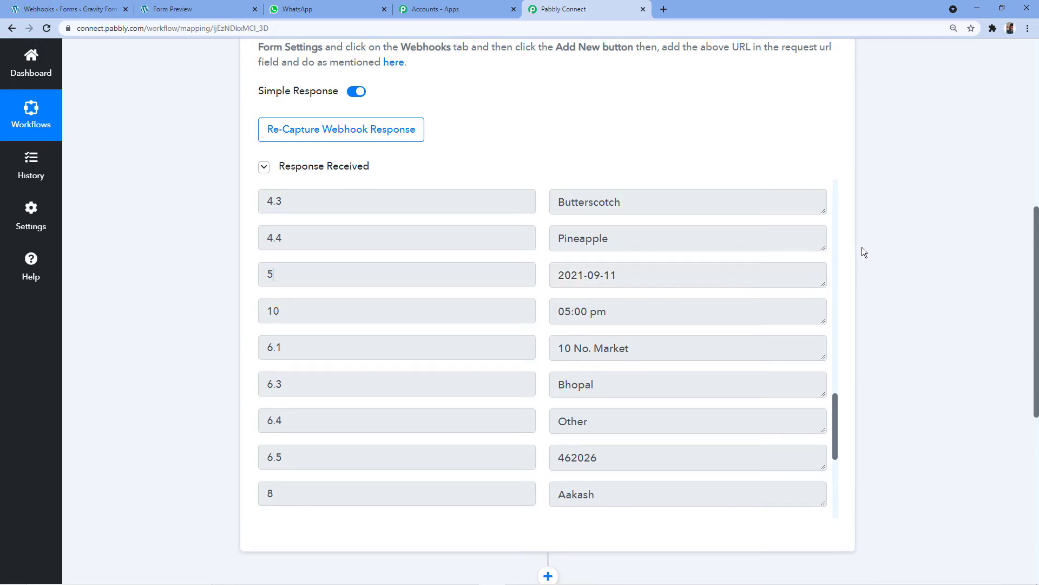
Expand the second workflow step and choose Date/Time Formatter by Pabbly as its action app
scroll(228, 297, down, 6)
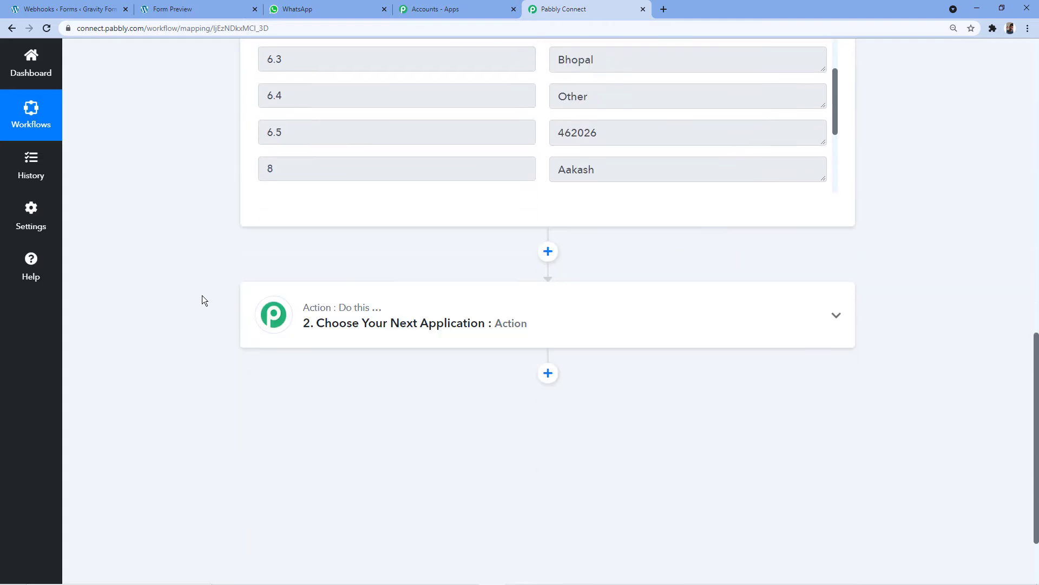
click(333, 324)
scroll(401, 248, up, 4)
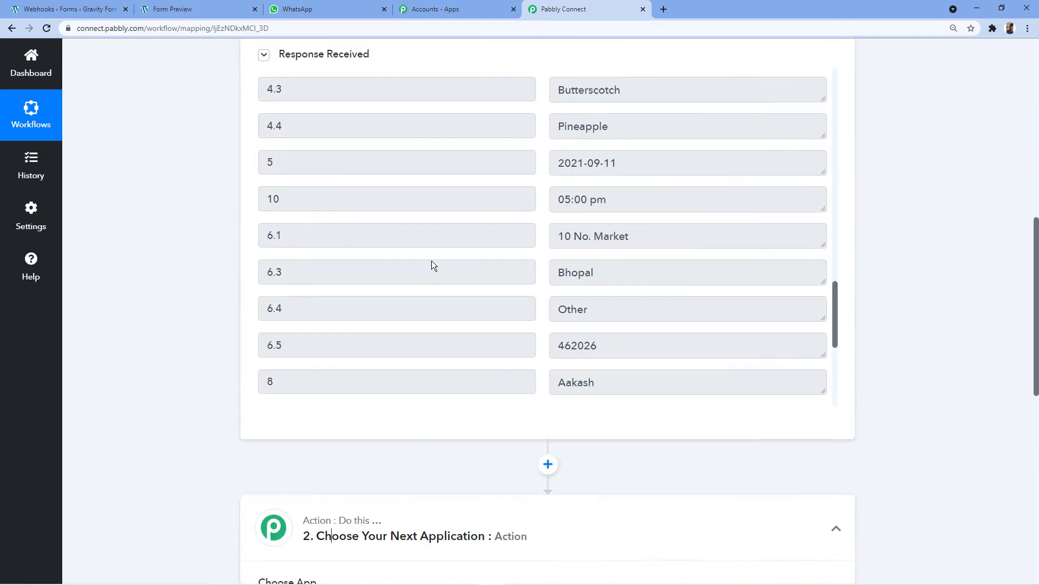
click(625, 167)
drag(649, 169, 565, 168)
scroll(236, 284, down, 4)
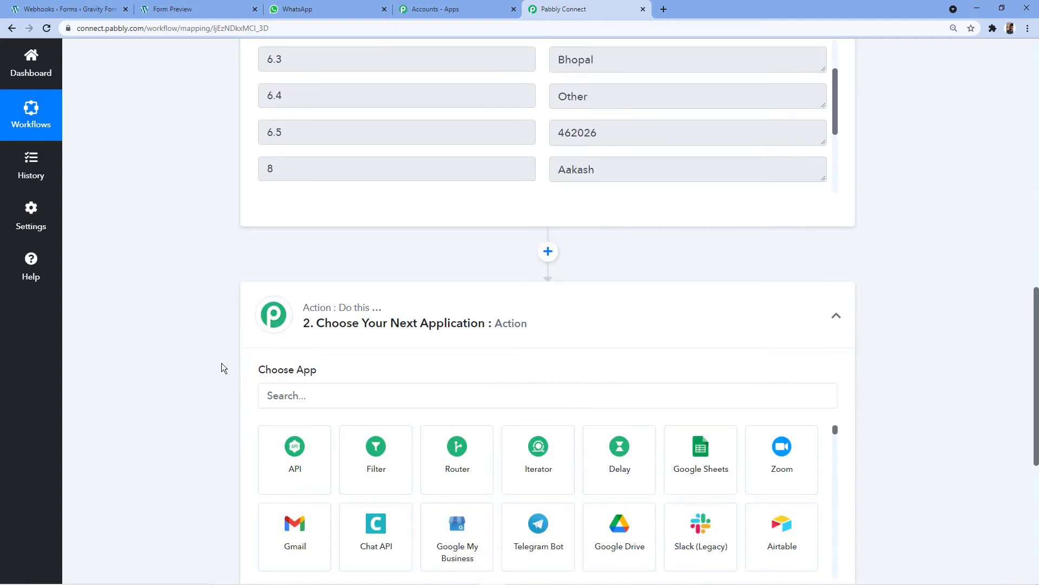
click(288, 401)
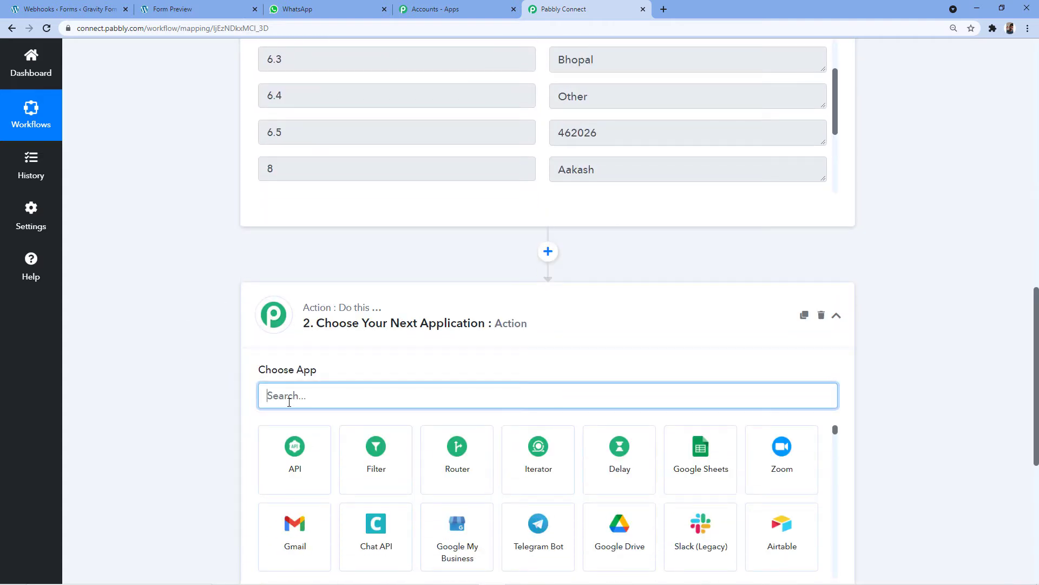
text(Date)
click(295, 455)
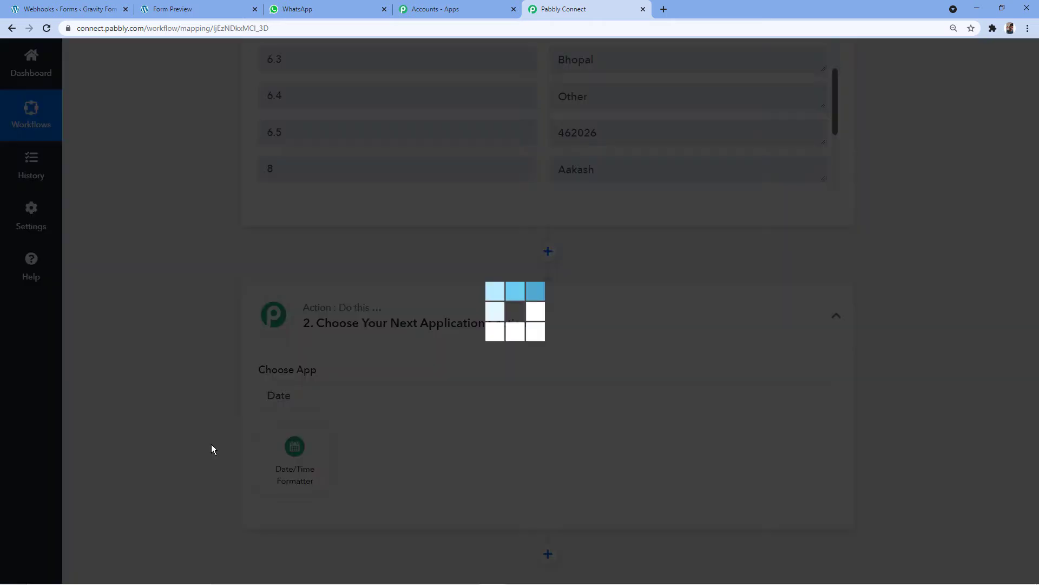
Look through the Date/Time Formatter's action events and recheck the delivery date in the Gravity Forms response
scroll(200, 375, down, 2)
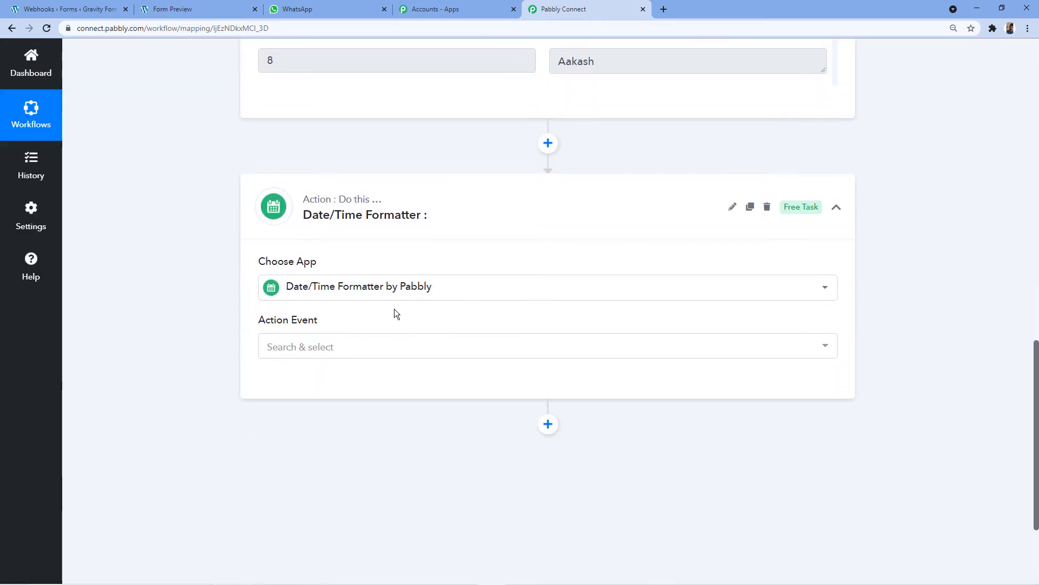
click(364, 339)
scroll(375, 493, up, 3)
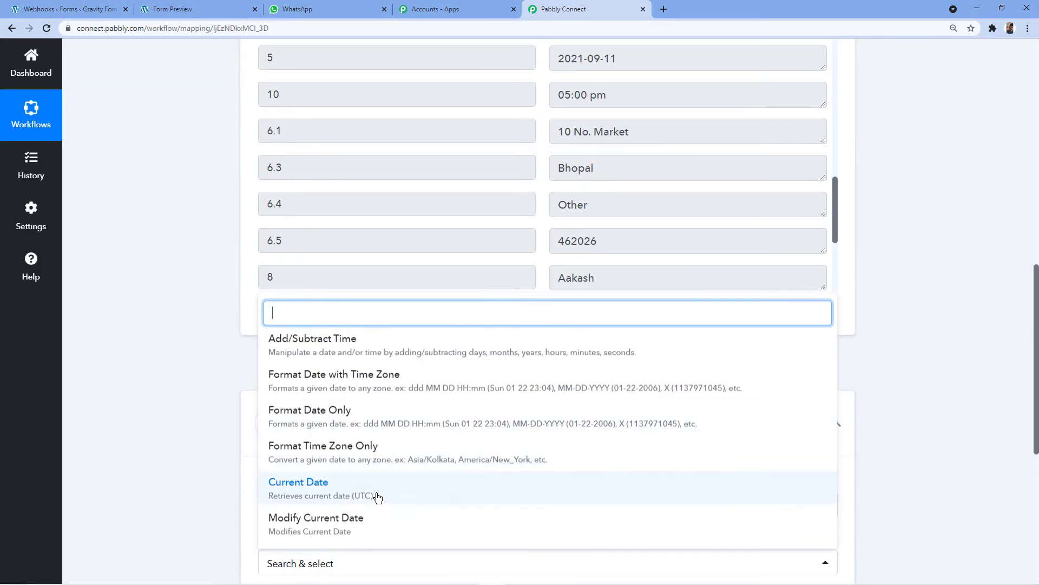
click(186, 359)
scroll(277, 331, up, 2)
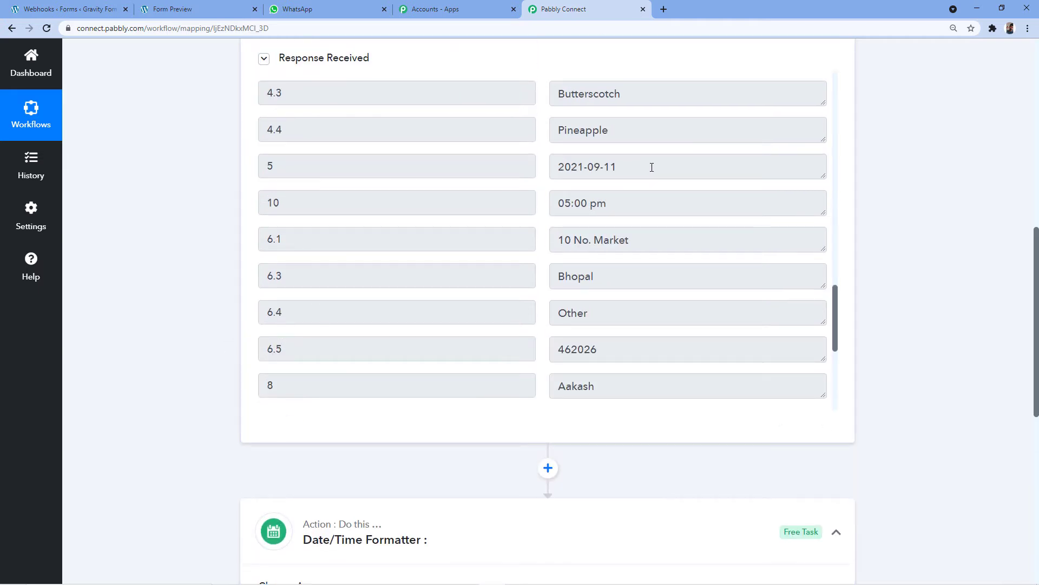
drag(652, 167, 551, 161)
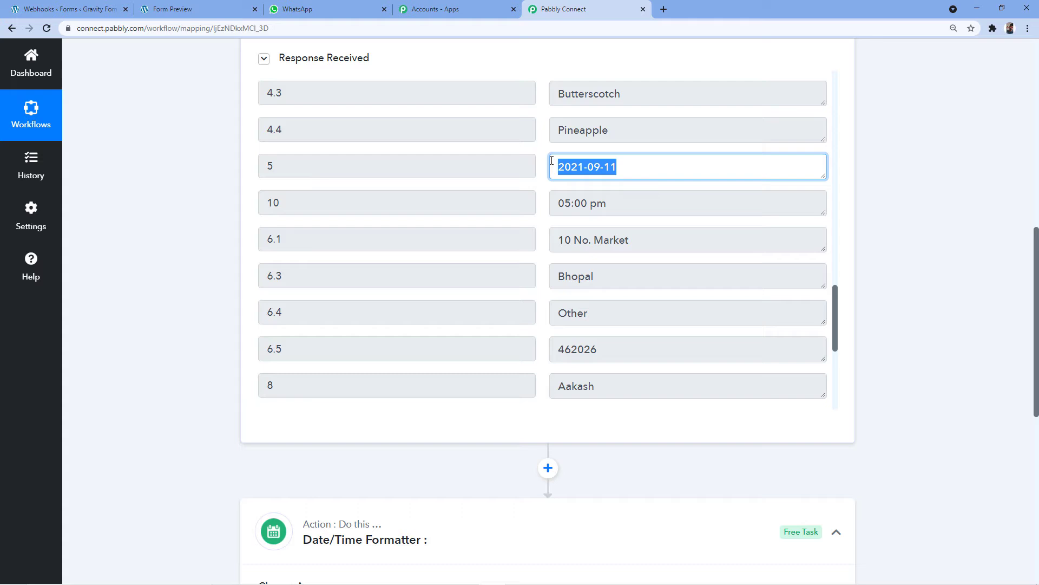
click(607, 167)
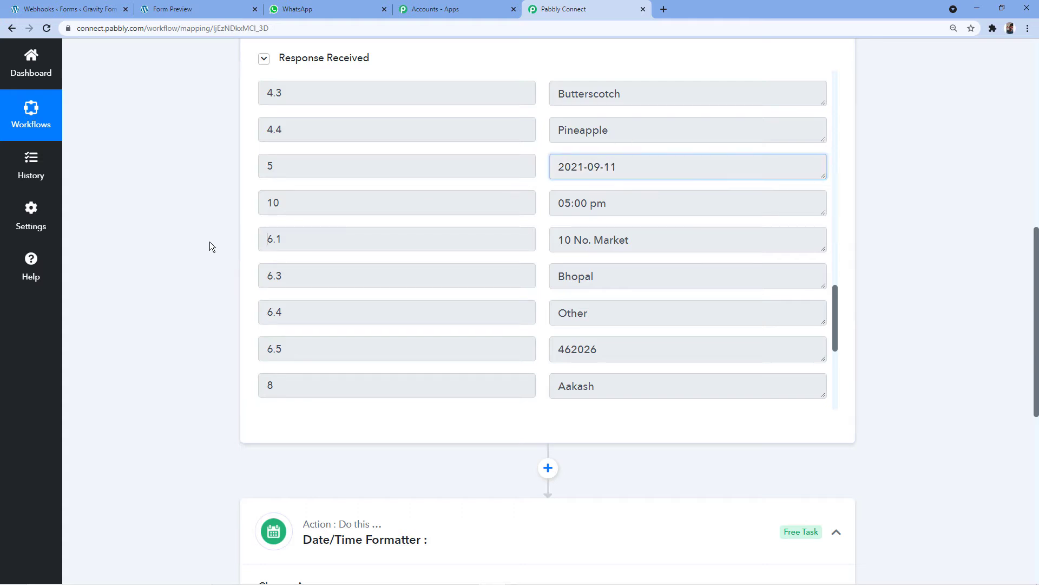
Set the Date/Time Formatter's action event to Format Date Only and connect the action
scroll(210, 243, down, 8)
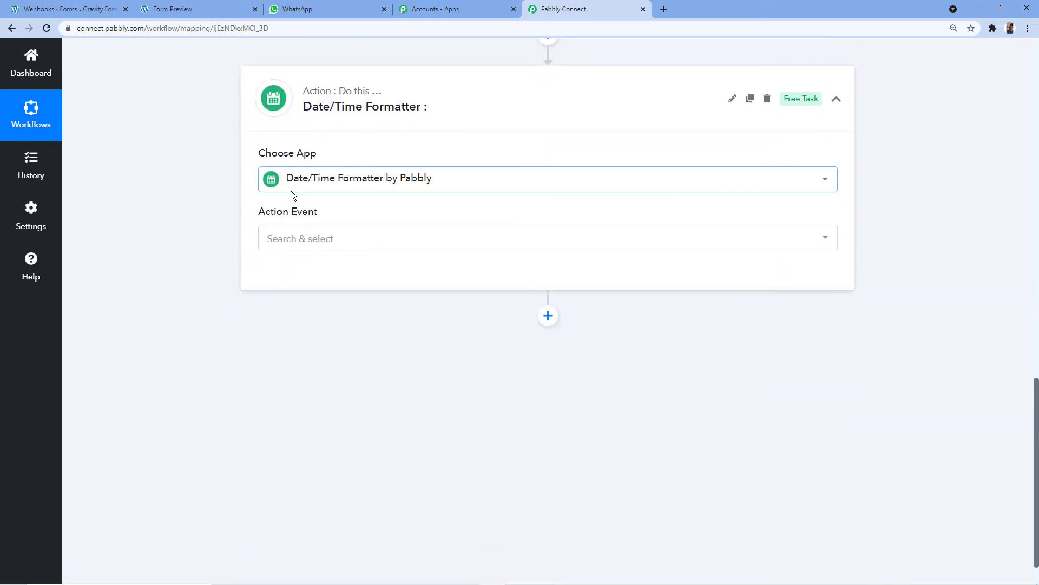
click(317, 235)
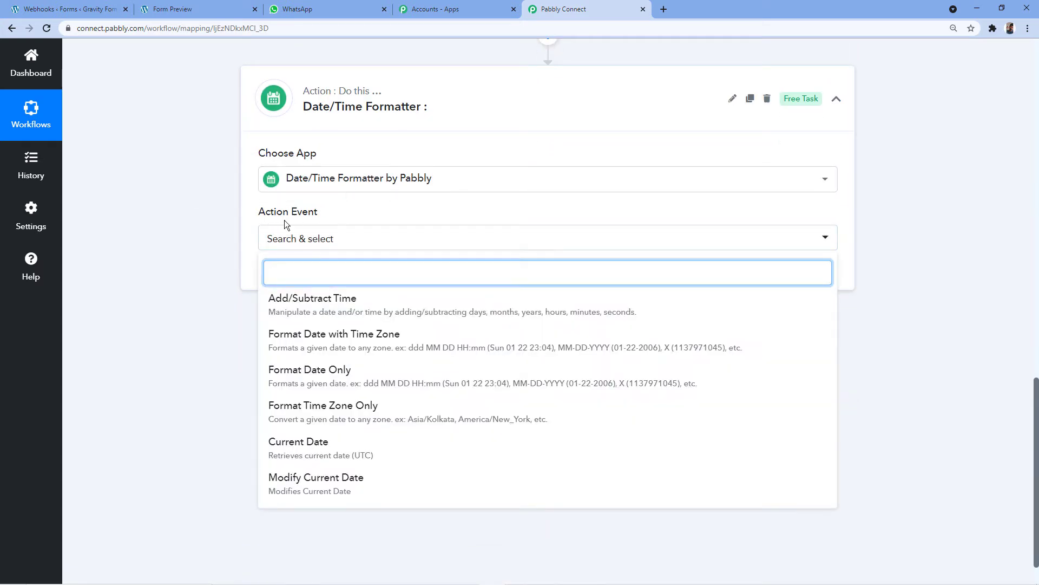
click(316, 374)
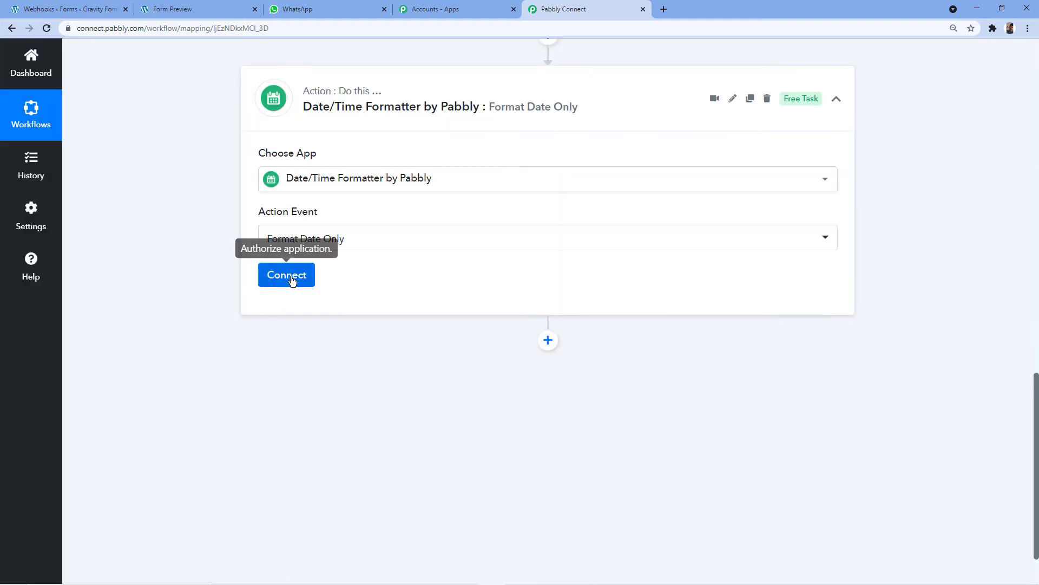
click(291, 280)
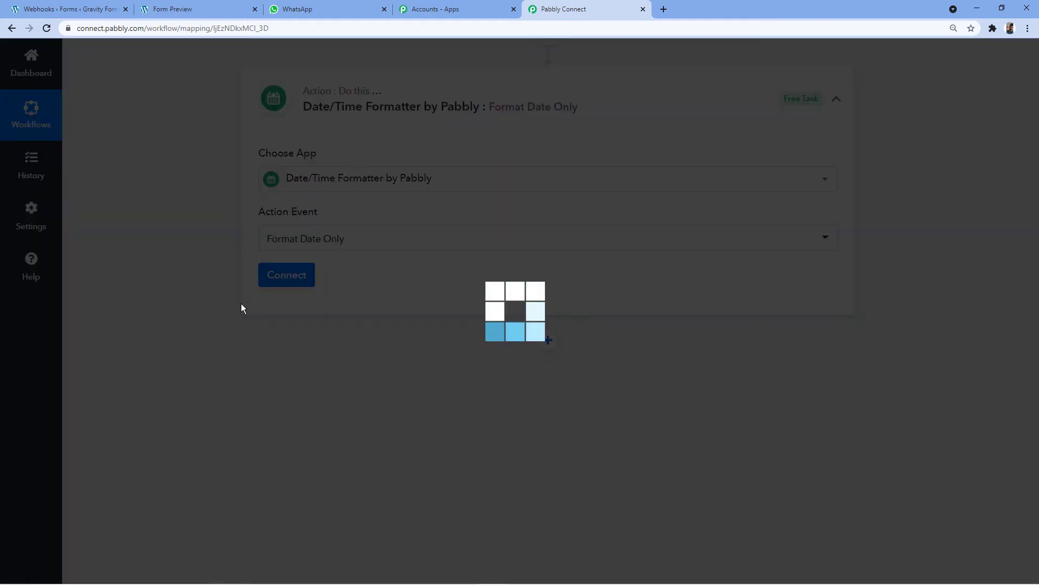
Review the formatter's date and format fields and compare them with the delivery date in field 5 of the Gravity Forms response
scroll(379, 286, down, 2)
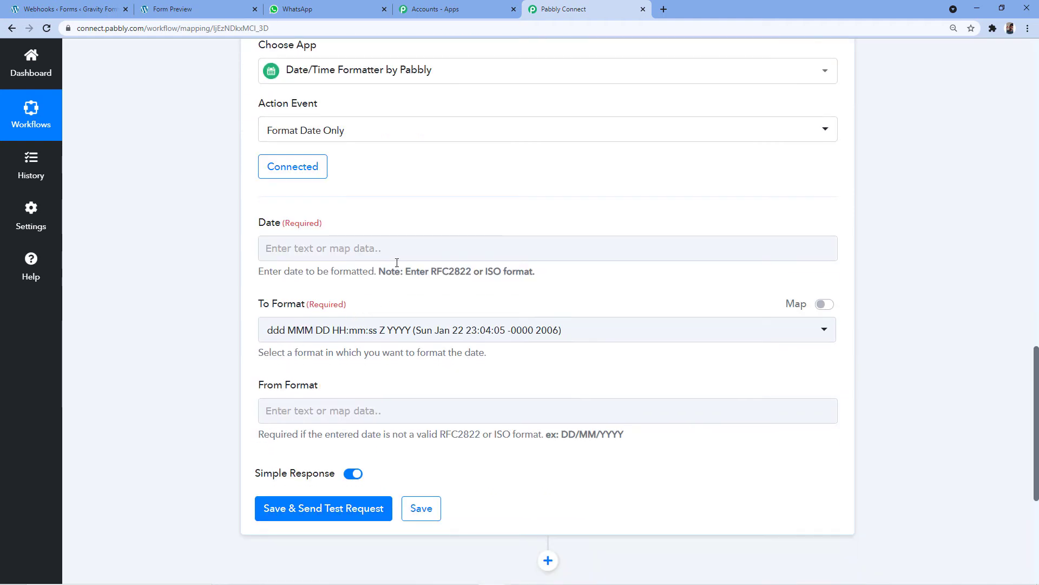
scroll(314, 240, up, 2)
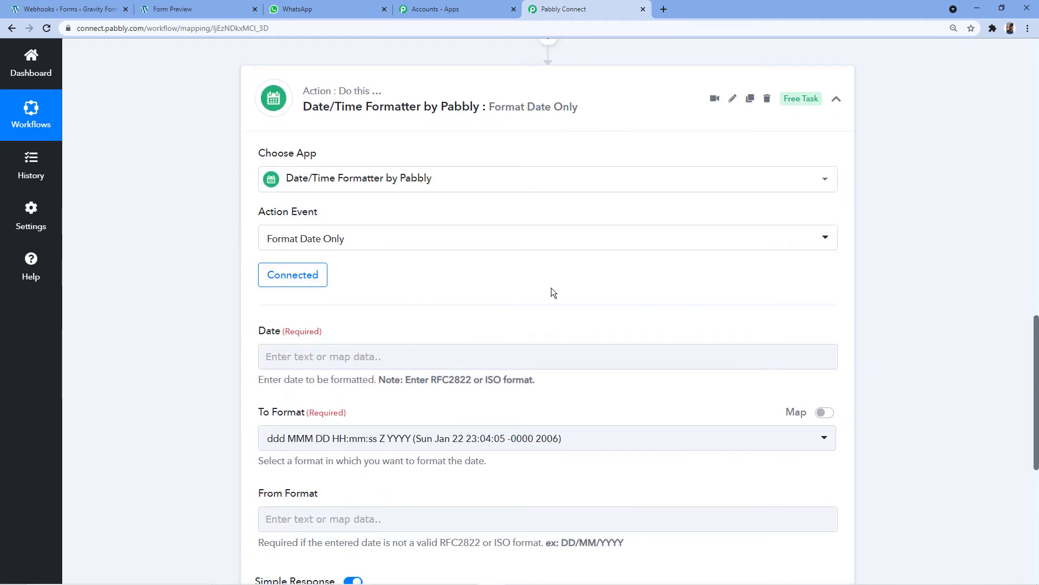
scroll(551, 288, up, 8)
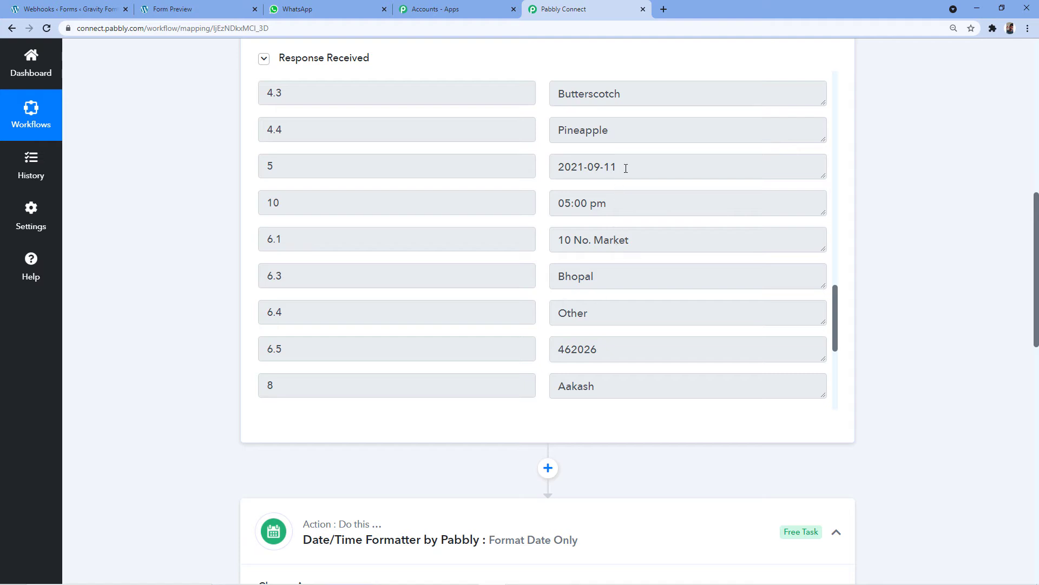
drag(625, 168, 558, 168)
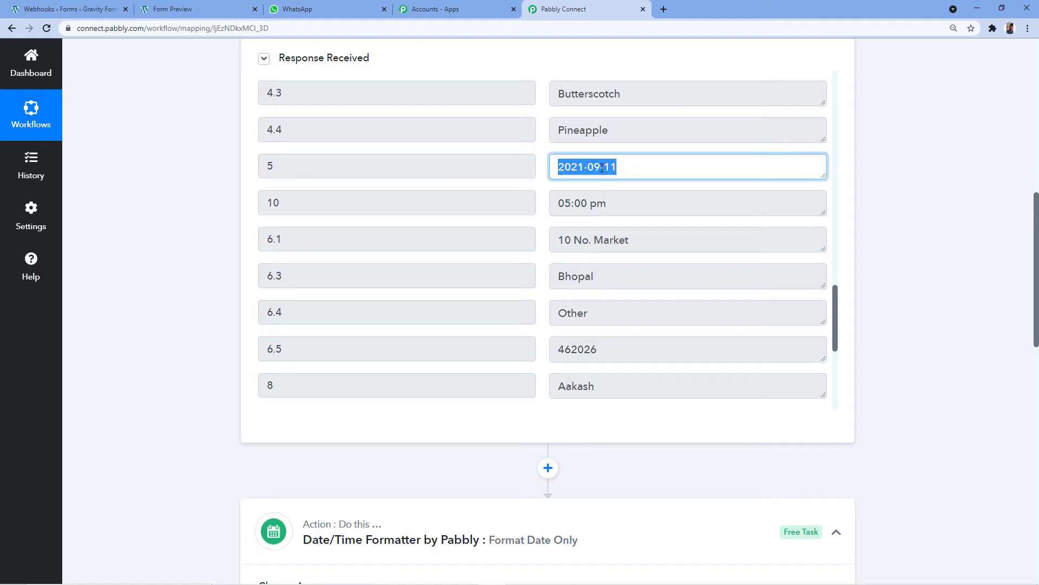
click(336, 165)
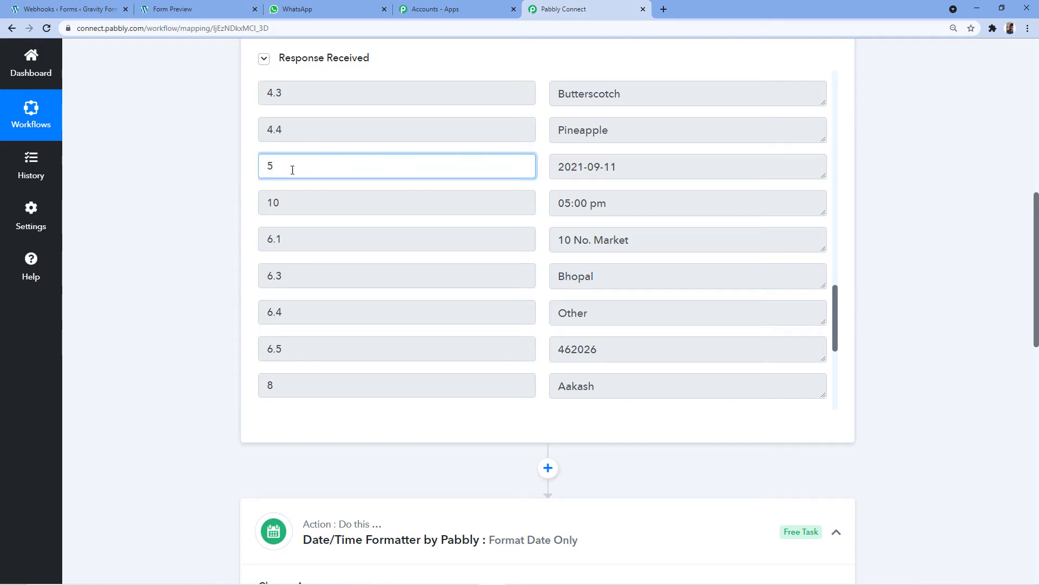
click(207, 221)
scroll(208, 226, down, 4)
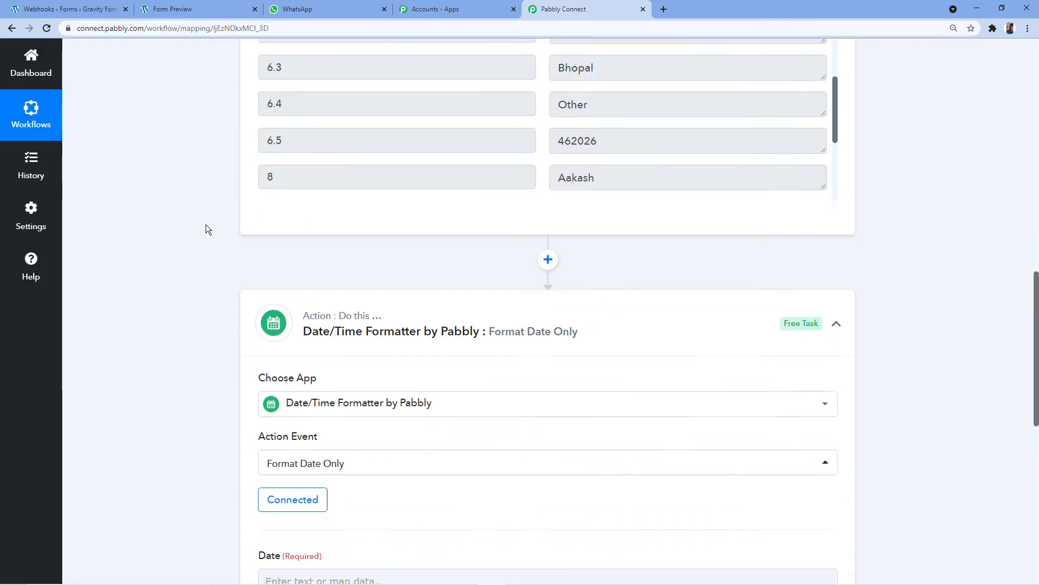
scroll(206, 224, up, 4)
triple_click(622, 160)
scroll(145, 307, down, 1)
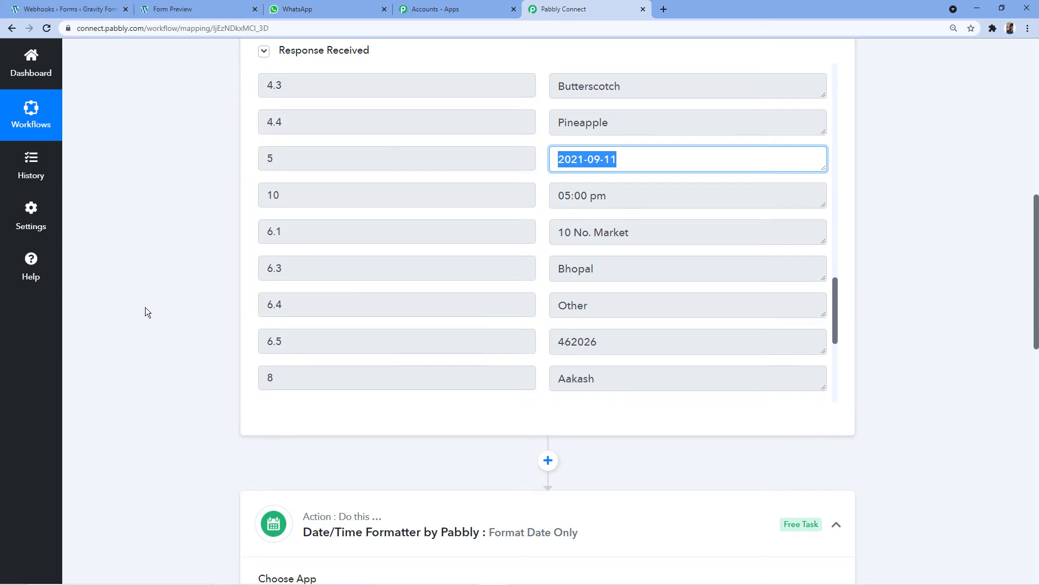
Map field 5 (2021-09-11) of the Gravity Forms response into the Date/Time Formatter's required Date field
scroll(145, 307, down, 10)
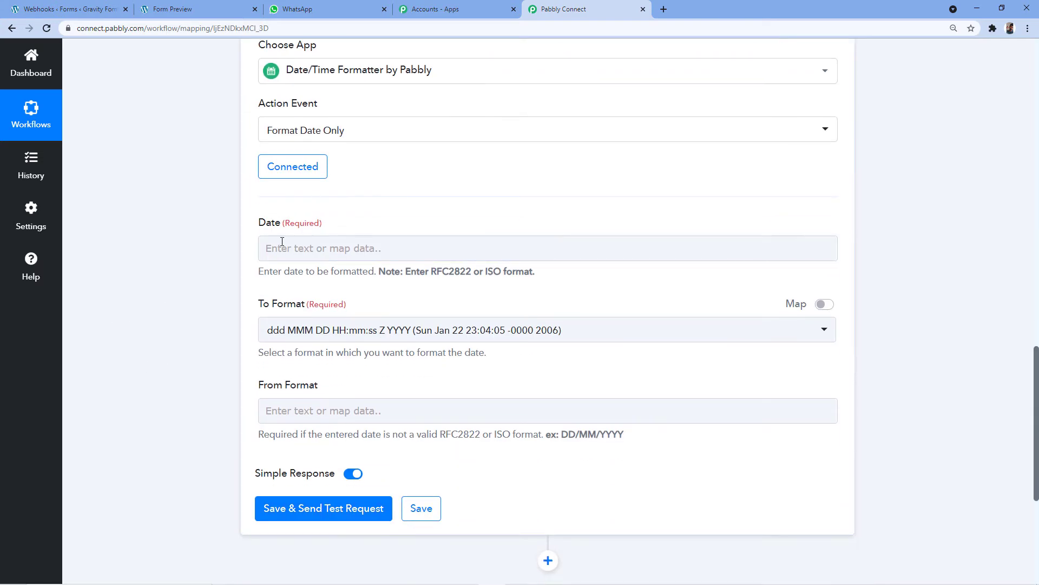
click(287, 242)
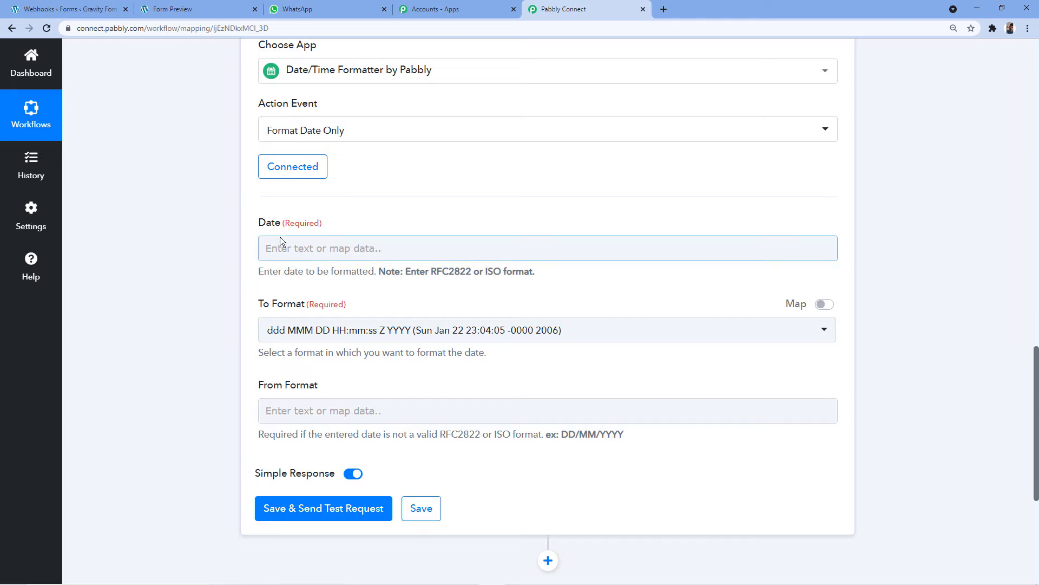
click(340, 249)
scroll(325, 206, down, 2)
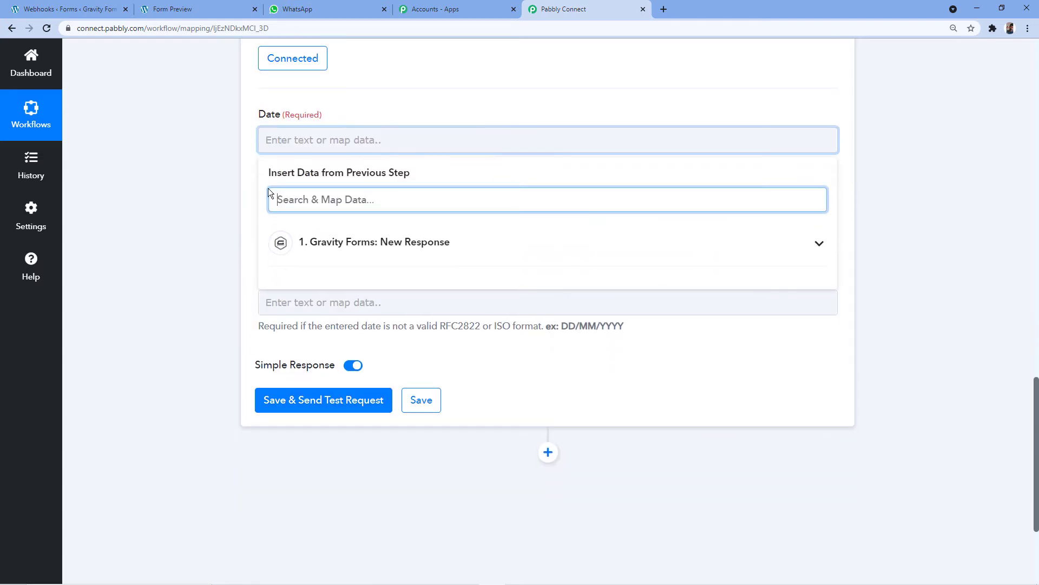
click(388, 251)
scroll(379, 330, down, 7)
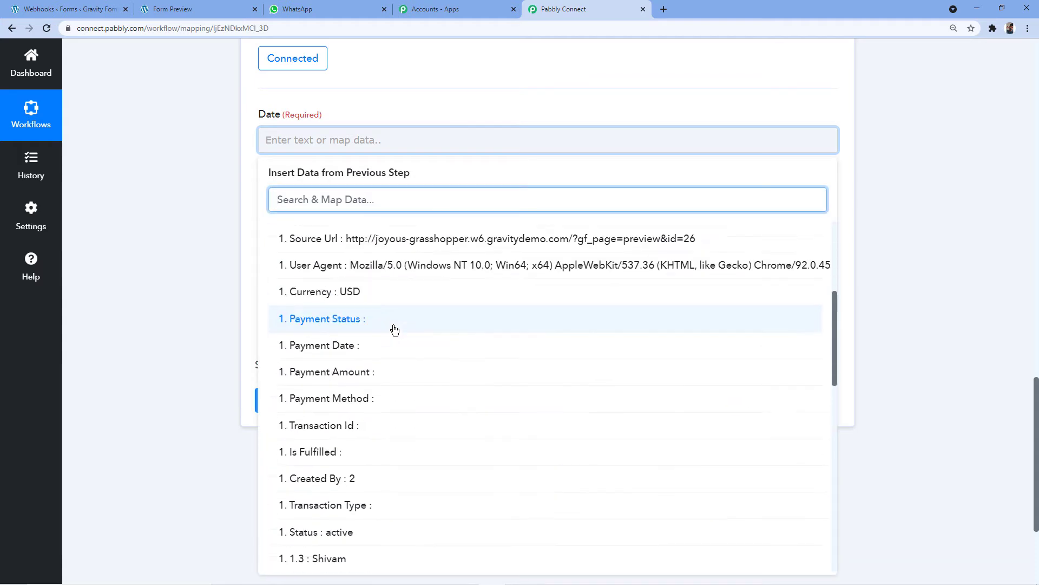
scroll(395, 329, down, 3)
scroll(406, 343, down, 4)
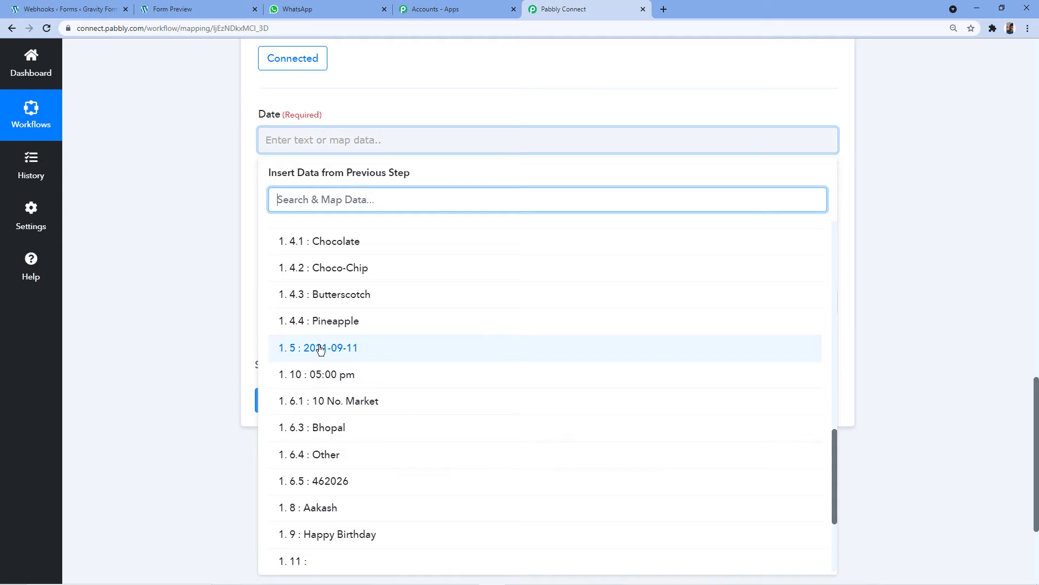
click(321, 348)
click(234, 268)
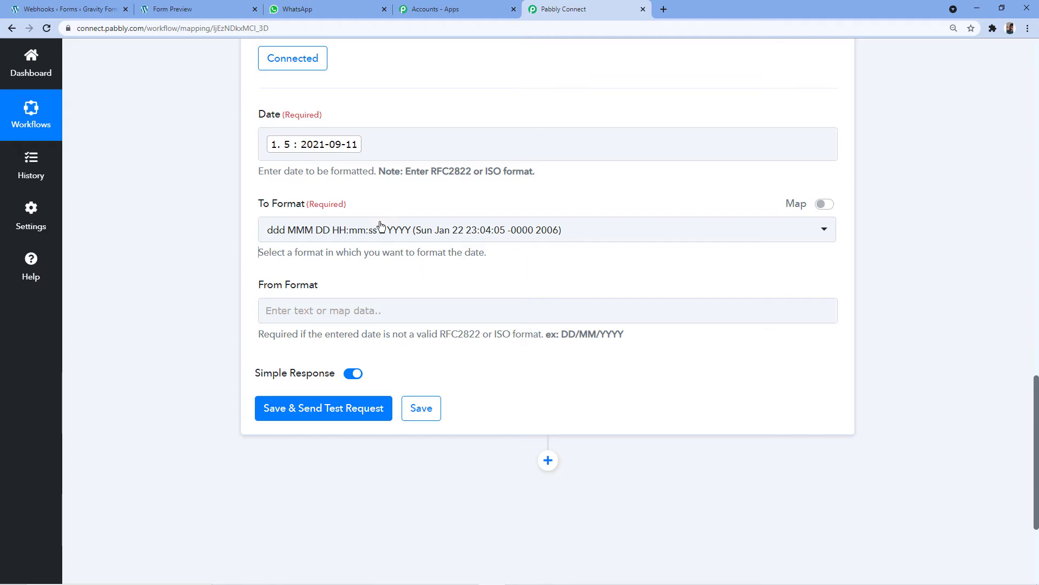
Set the Date/Time Formatter's To Format to DD/MM/YYYY (22/01/2006)
click(405, 230)
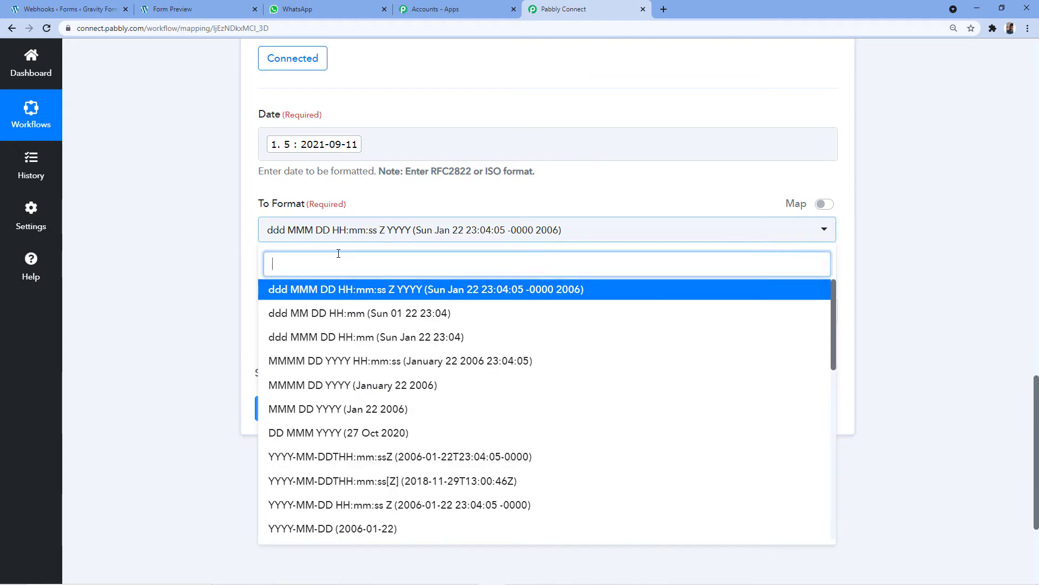
scroll(371, 269, down, 5)
scroll(372, 269, down, 1)
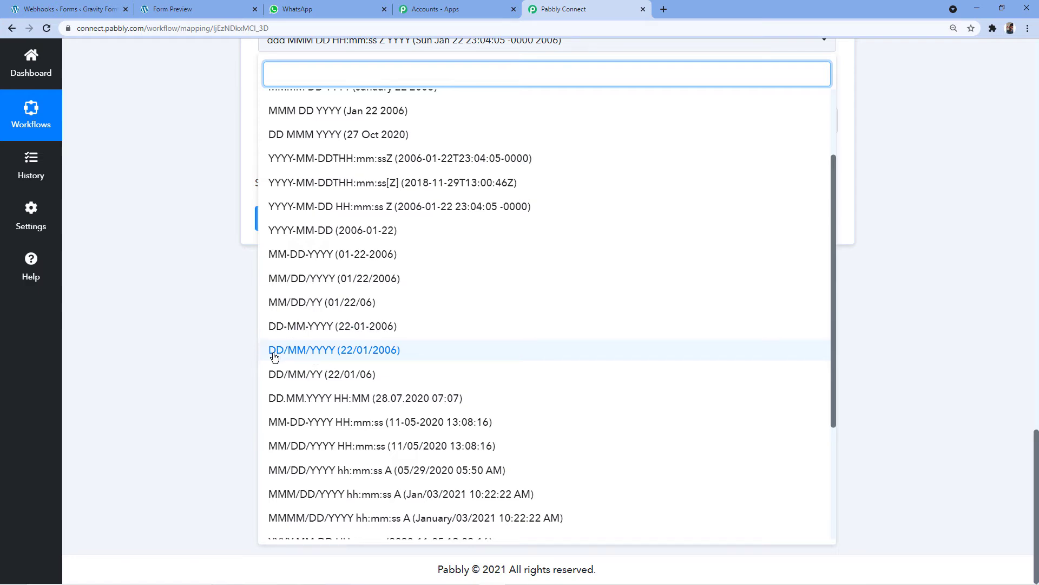
click(314, 356)
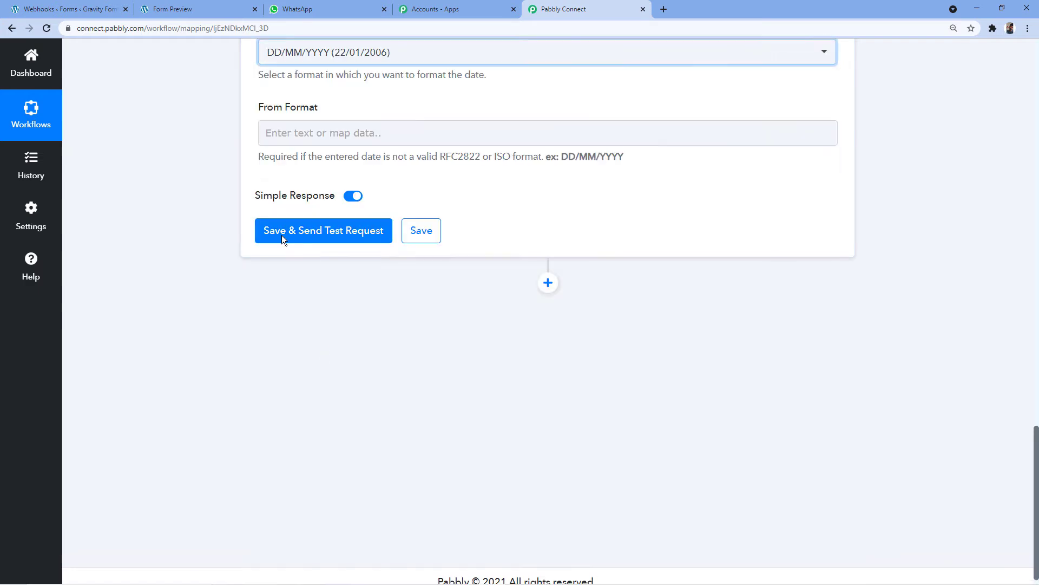
Set the formatter's From Format to YYYY-MM-DD, save the action and send a test request
scroll(183, 249, up, 4)
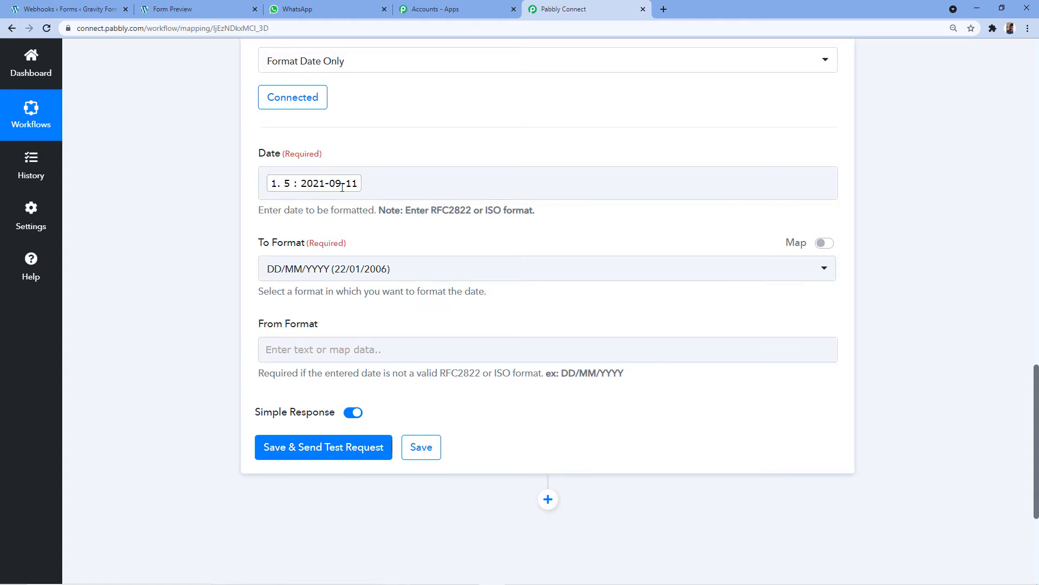
click(272, 359)
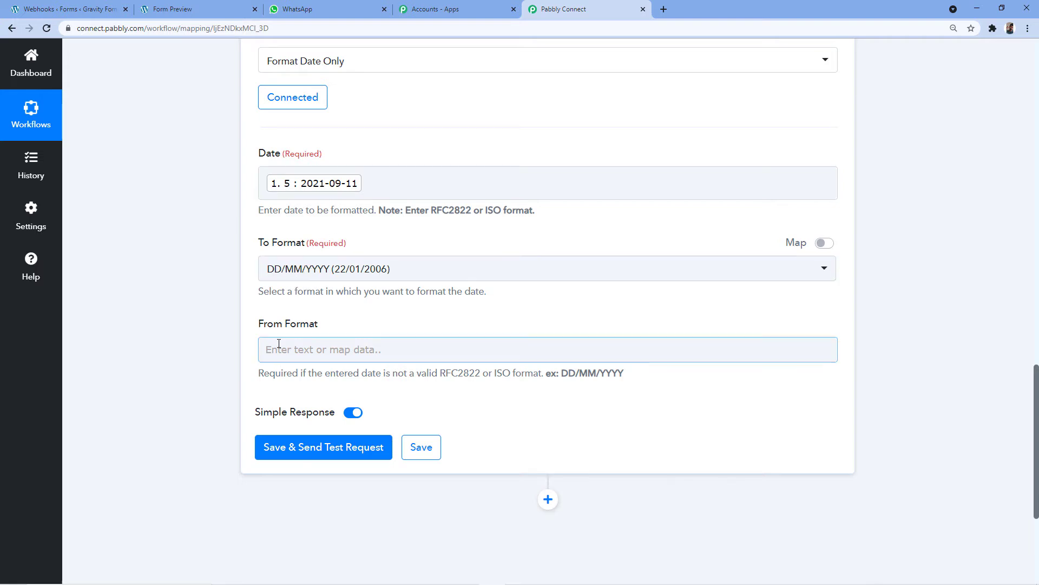
click(287, 346)
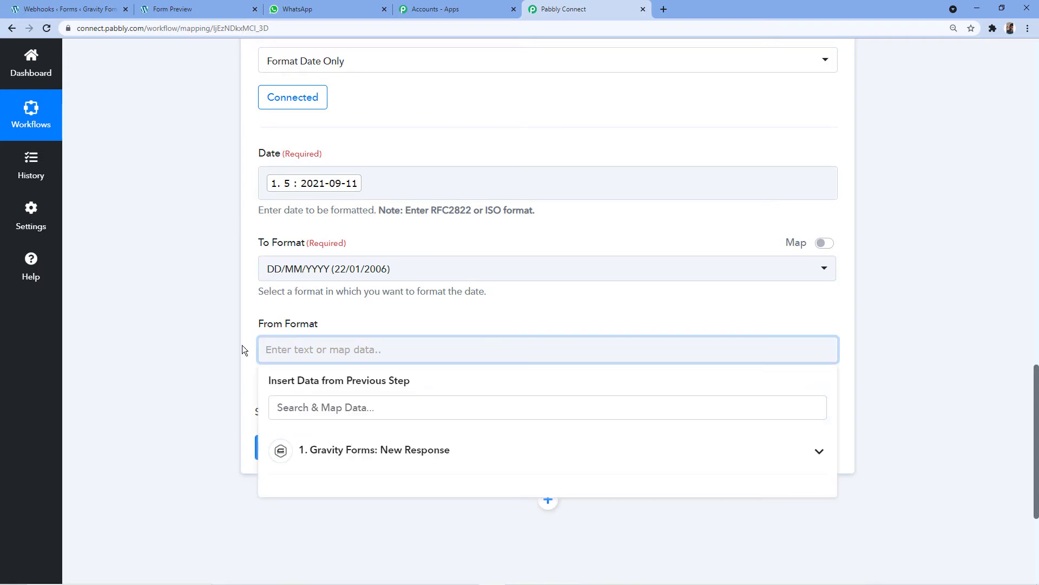
text(YYYY)
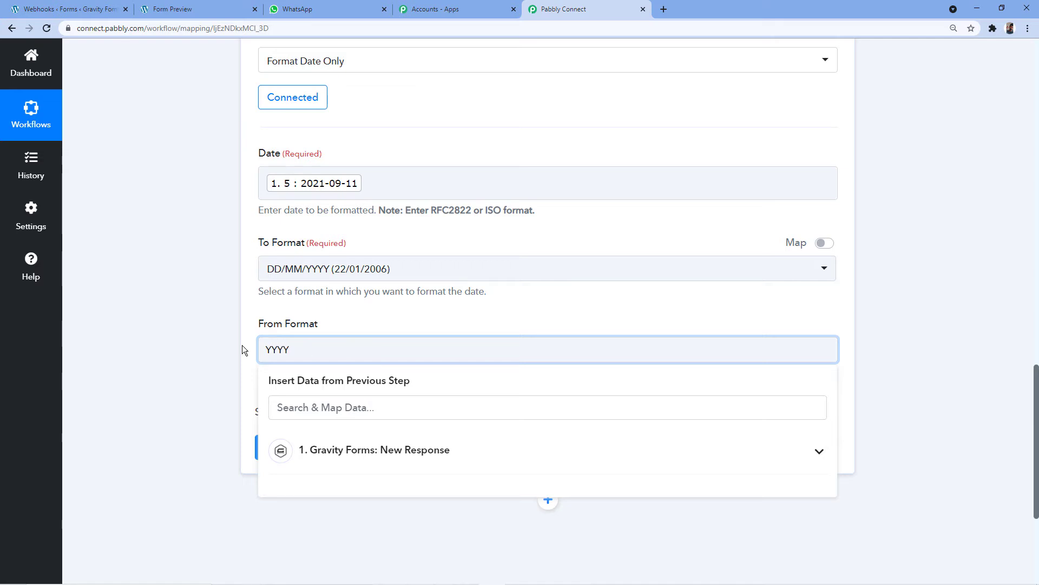
text(-MM-DD)
click(203, 362)
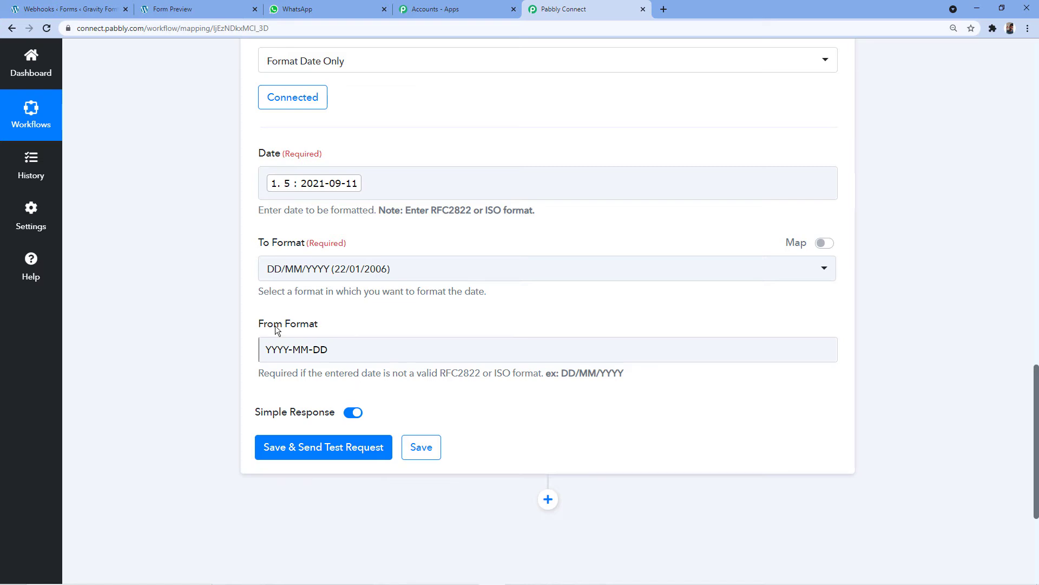
click(306, 456)
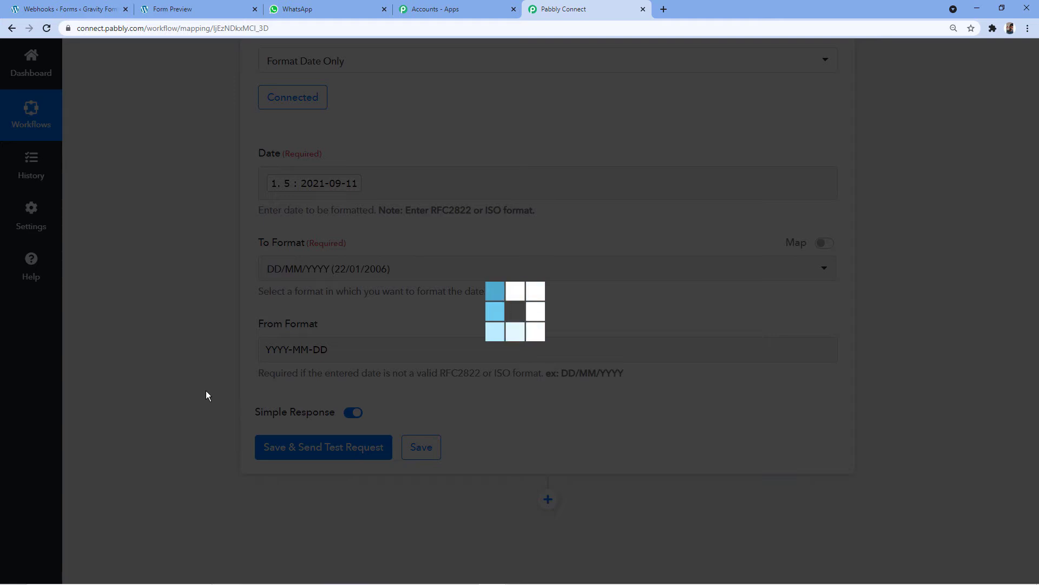
Review the formatter's test response and compare the result with the original delivery date in the Gravity Forms response
scroll(247, 341, down, 2)
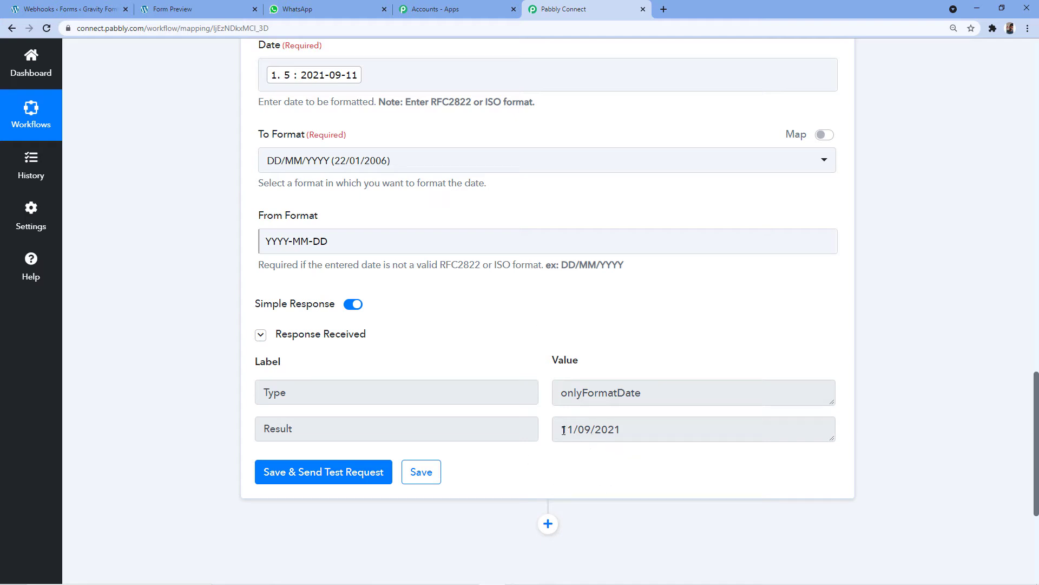
drag(563, 430, 627, 433)
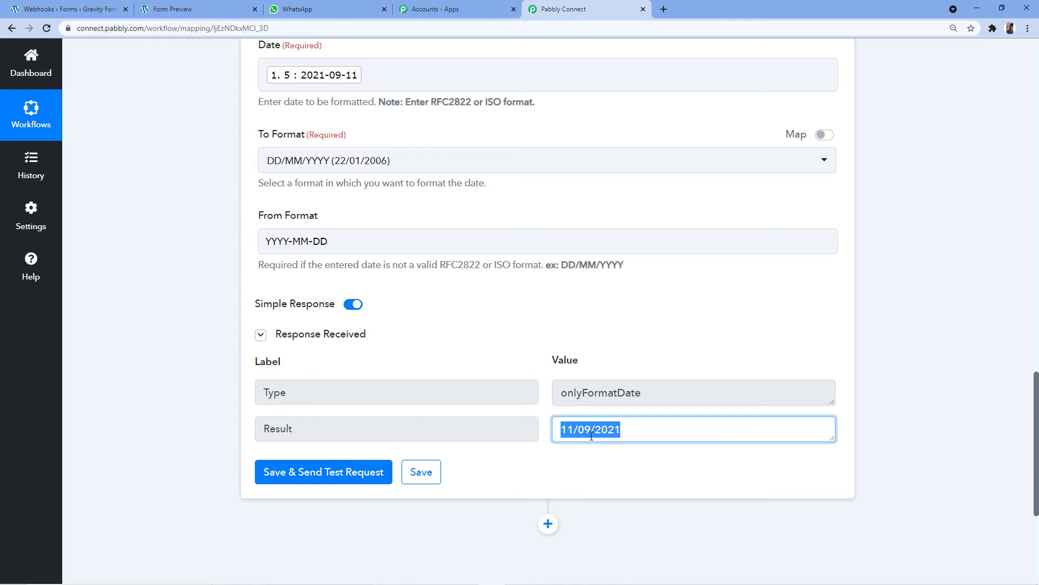
click(617, 354)
scroll(601, 322, up, 2)
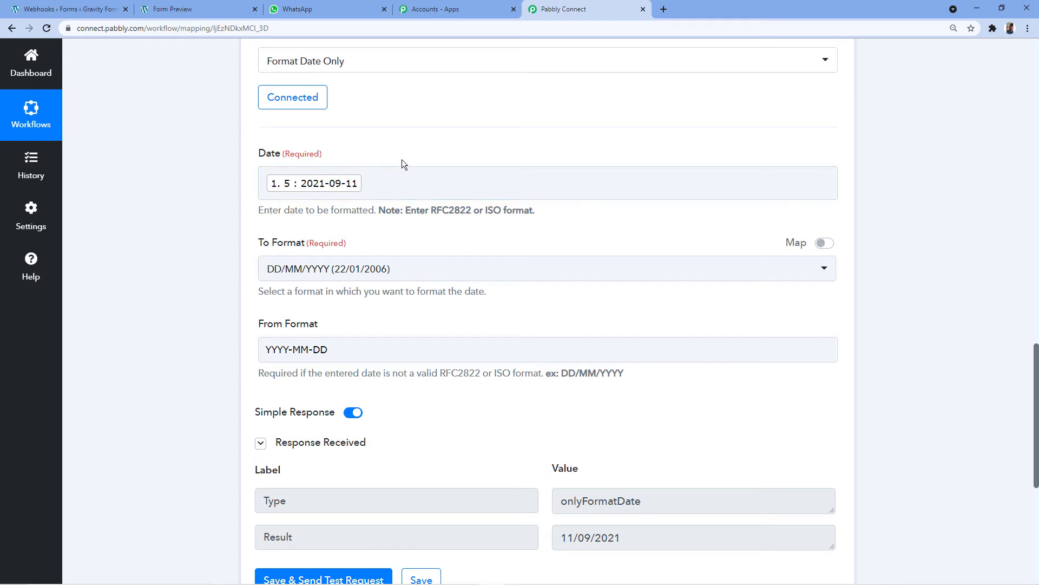
scroll(411, 130, down, 4)
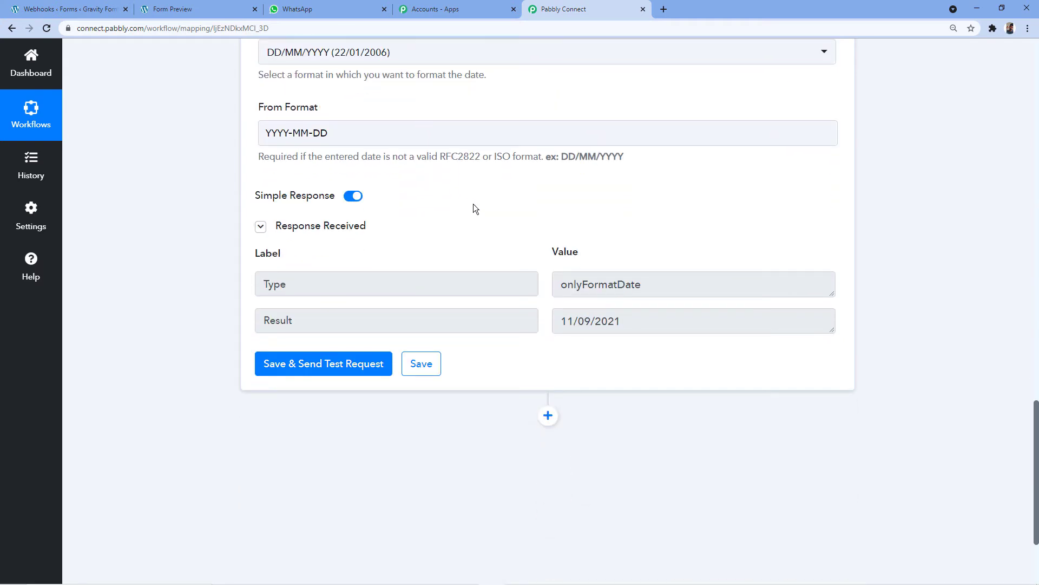
scroll(482, 173, down, 1)
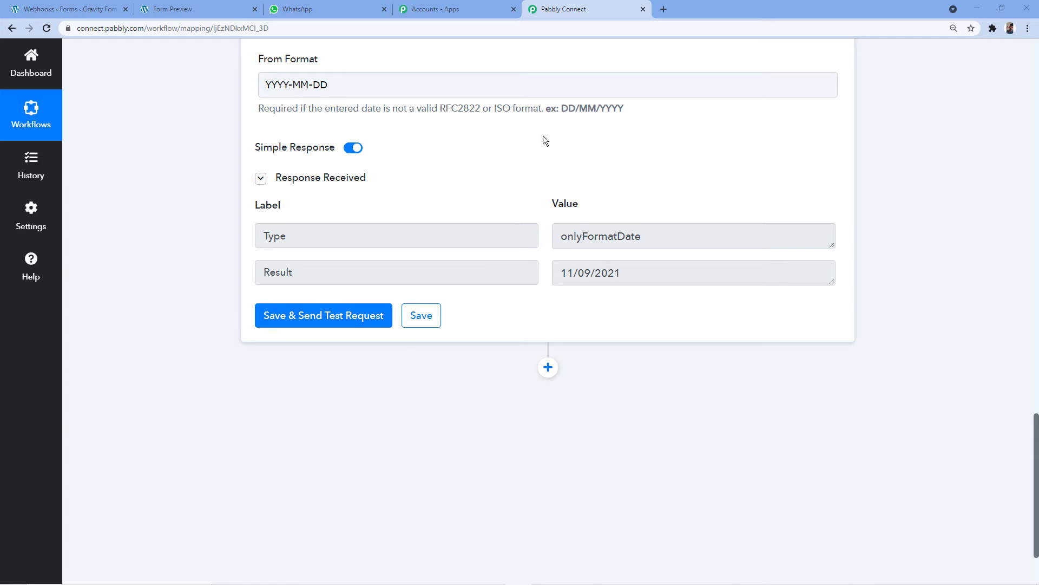
scroll(544, 139, up, 15)
scroll(511, 211, up, 5)
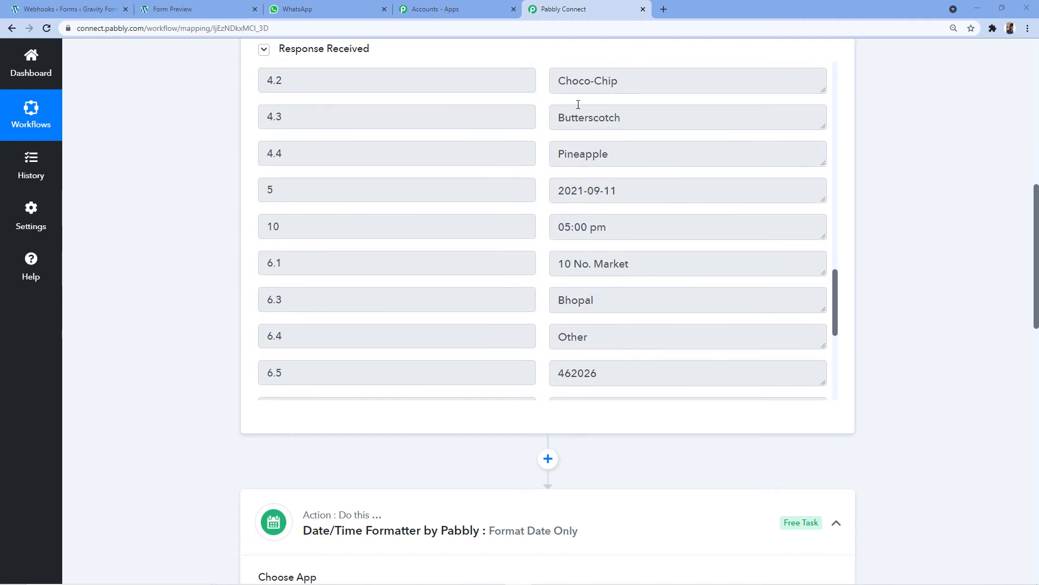
scroll(578, 104, up, 2)
scroll(550, 181, down, 4)
scroll(209, 297, down, 8)
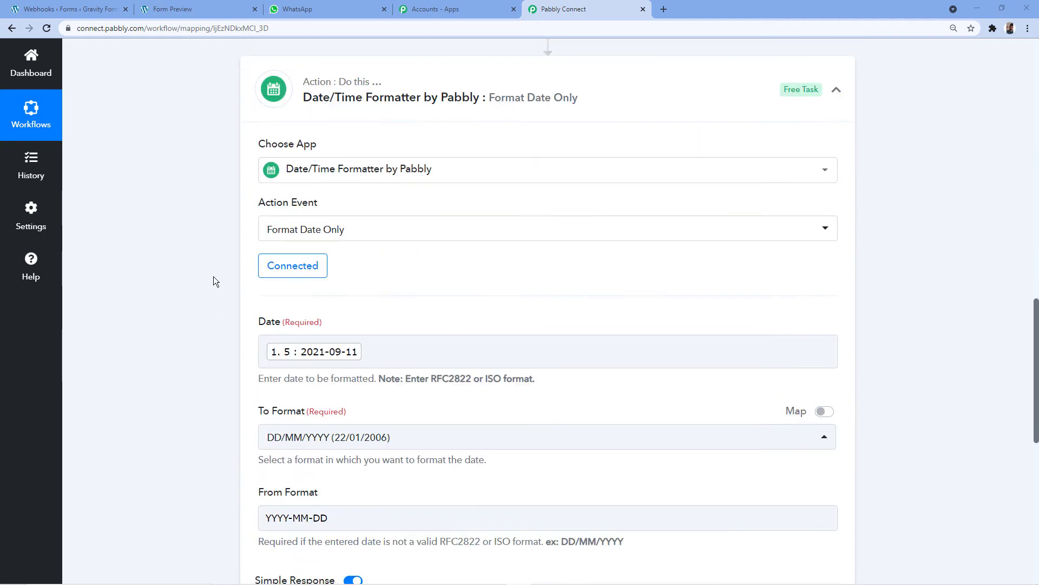
Add a new action after the Date/Time Formatter and choose WATI as its app
scroll(214, 276, down, 8)
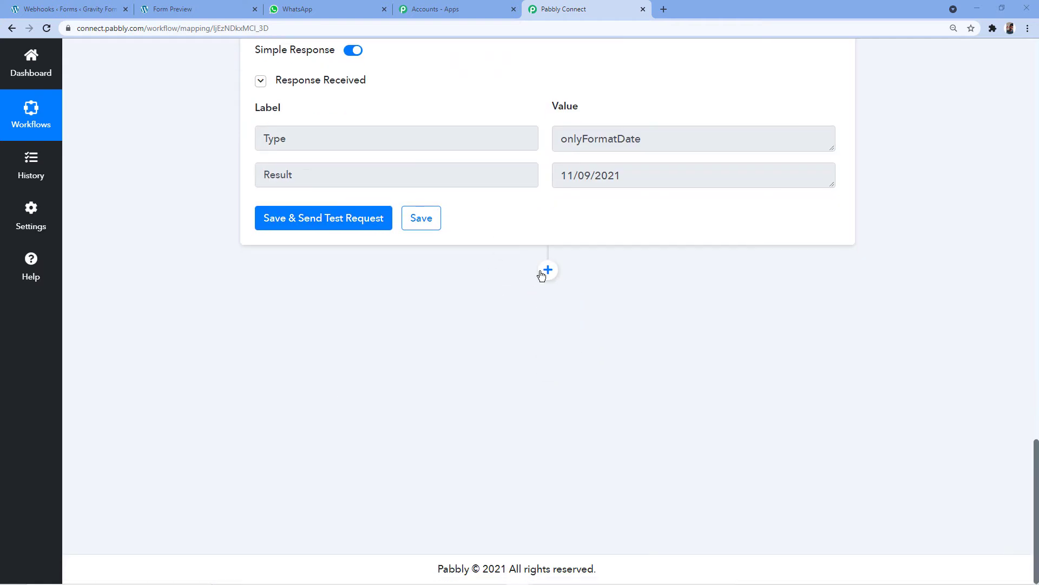
click(542, 275)
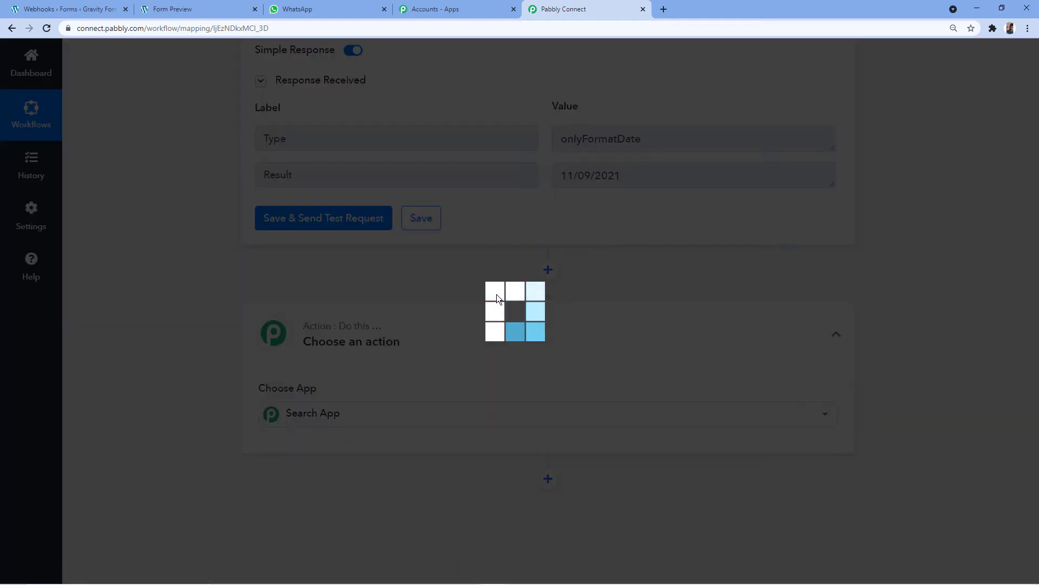
scroll(518, 301, down, 1)
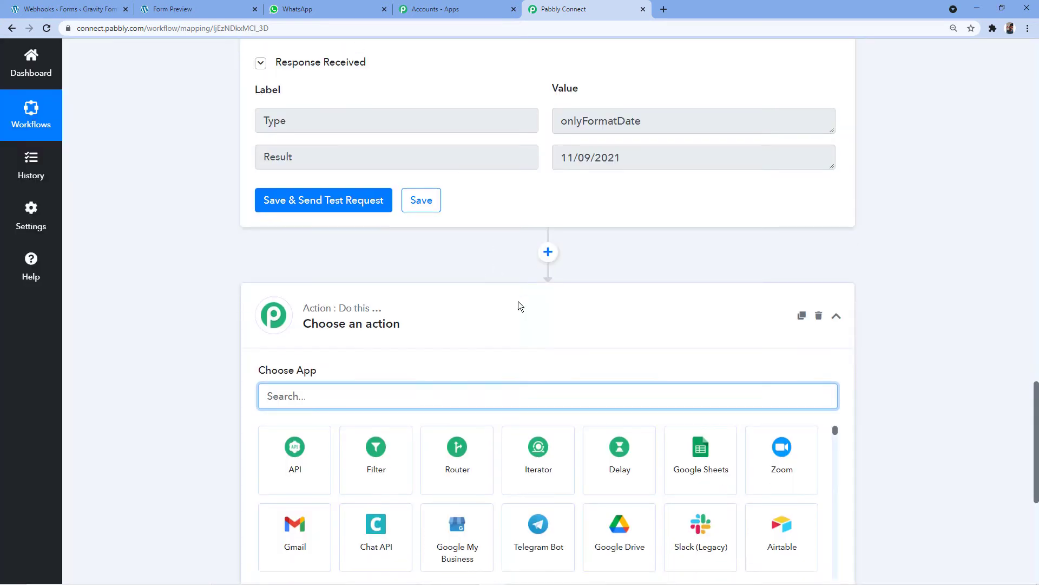
scroll(518, 301, down, 2)
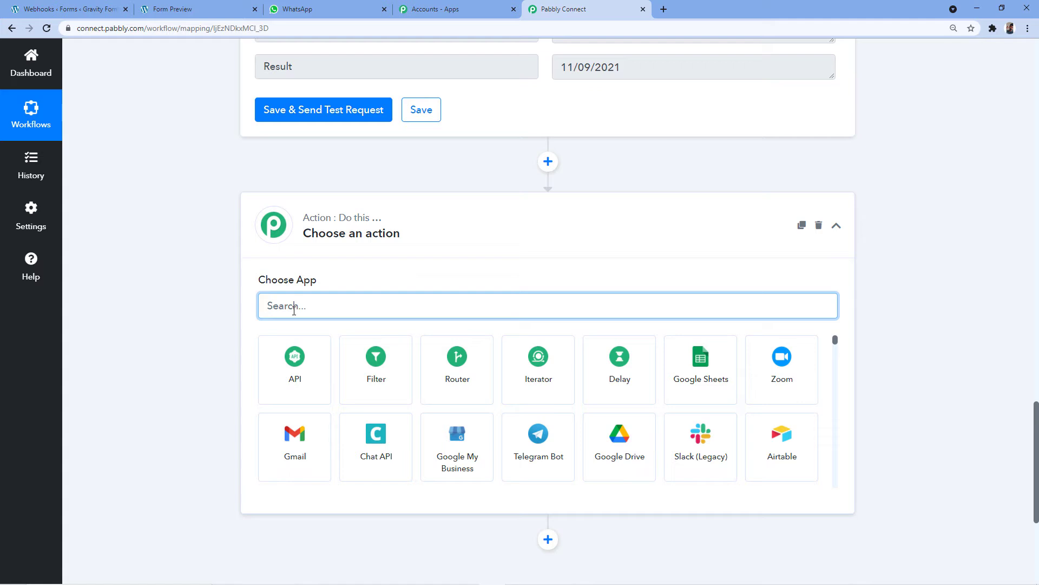
text(WAT)
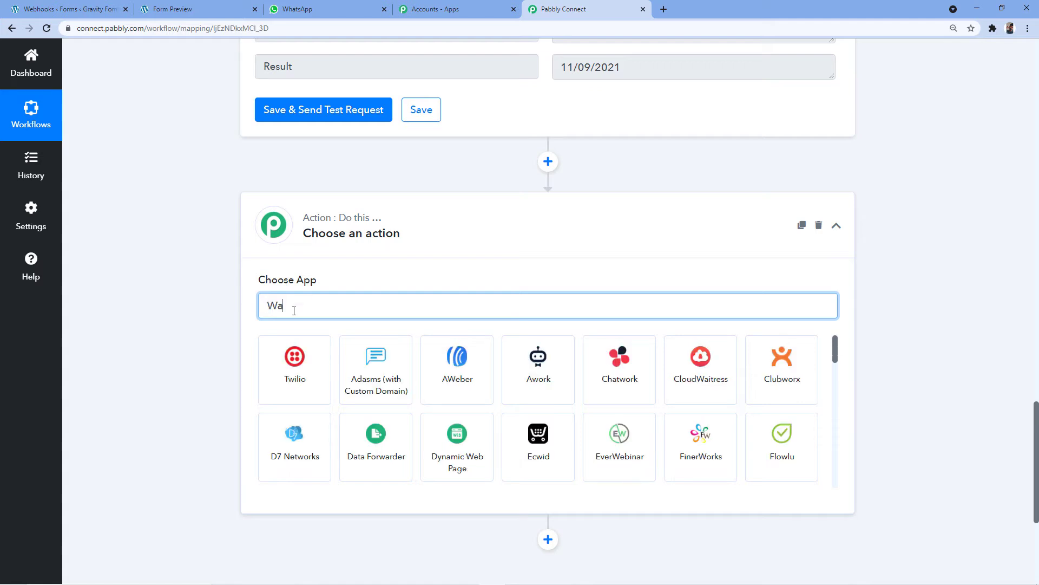
text(I)
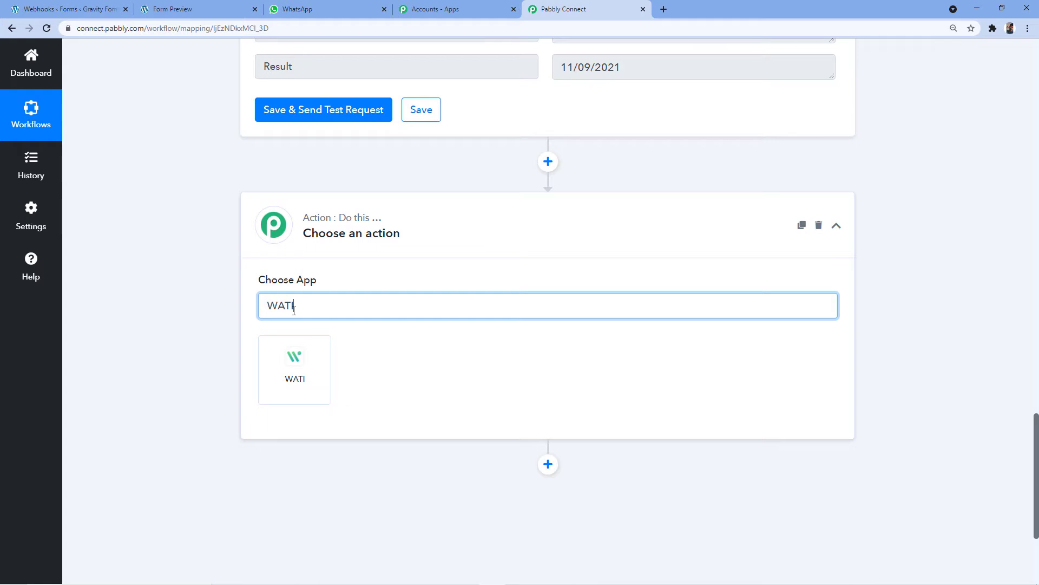
click(294, 363)
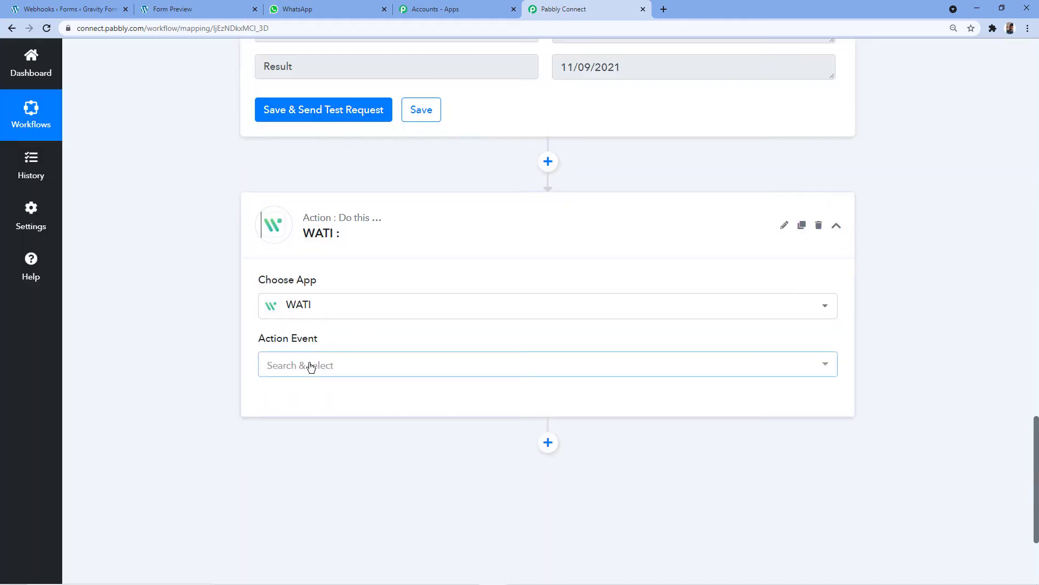
Set the WATI action event to Send Template Message and start connecting it through a new connection
click(311, 367)
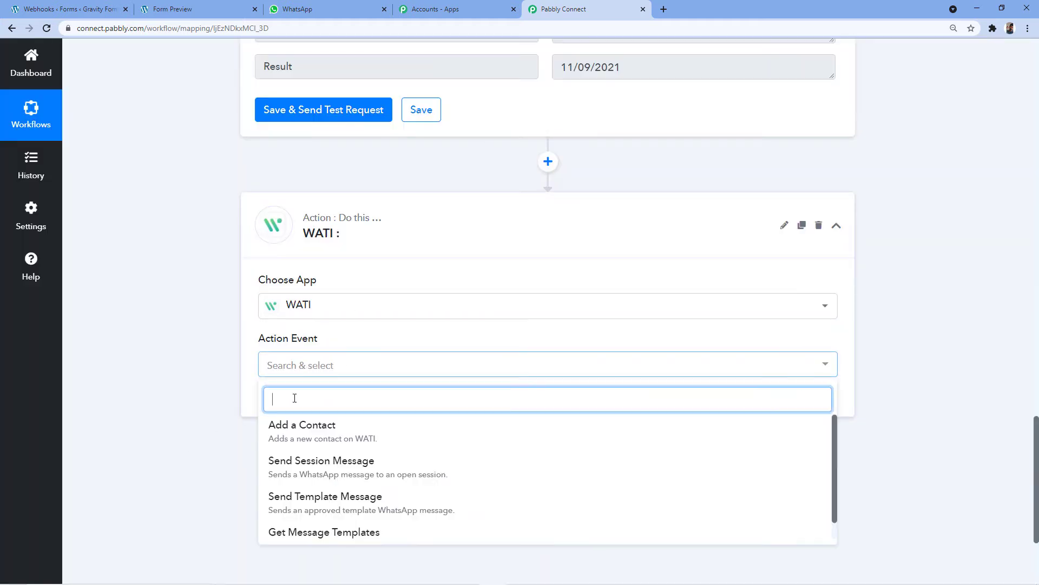
scroll(373, 343, down, 2)
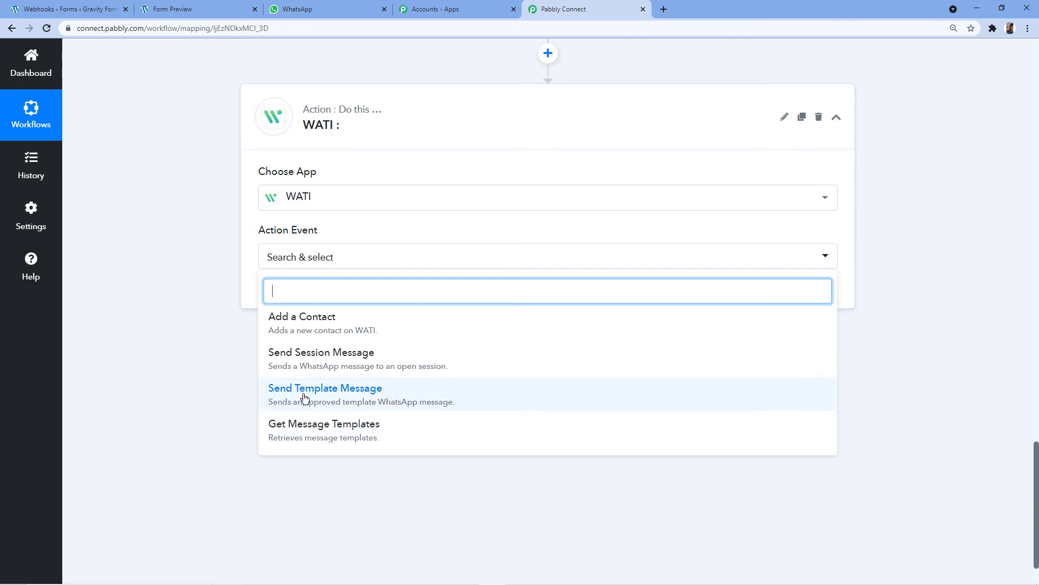
click(304, 398)
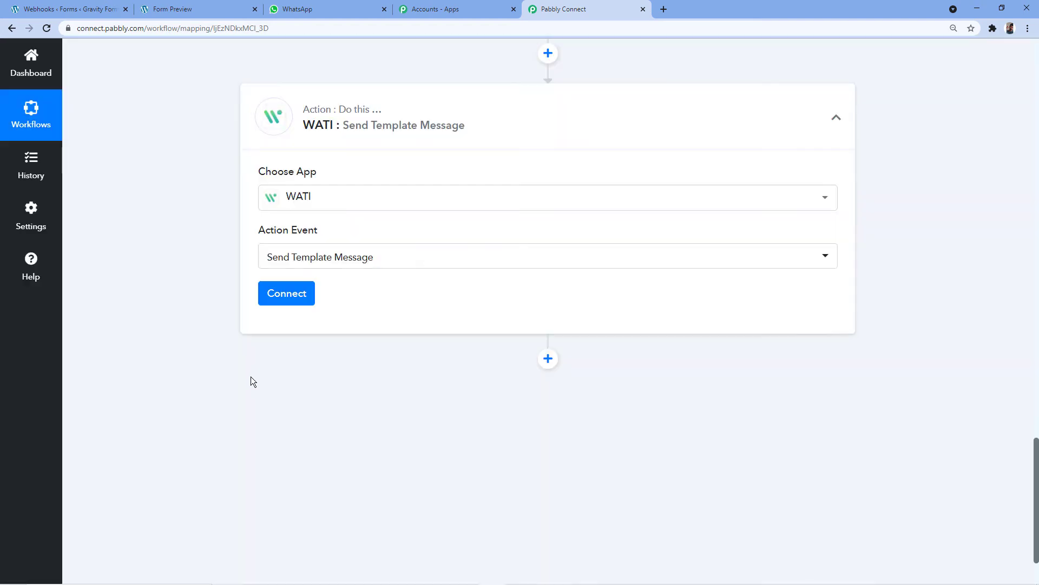
click(278, 292)
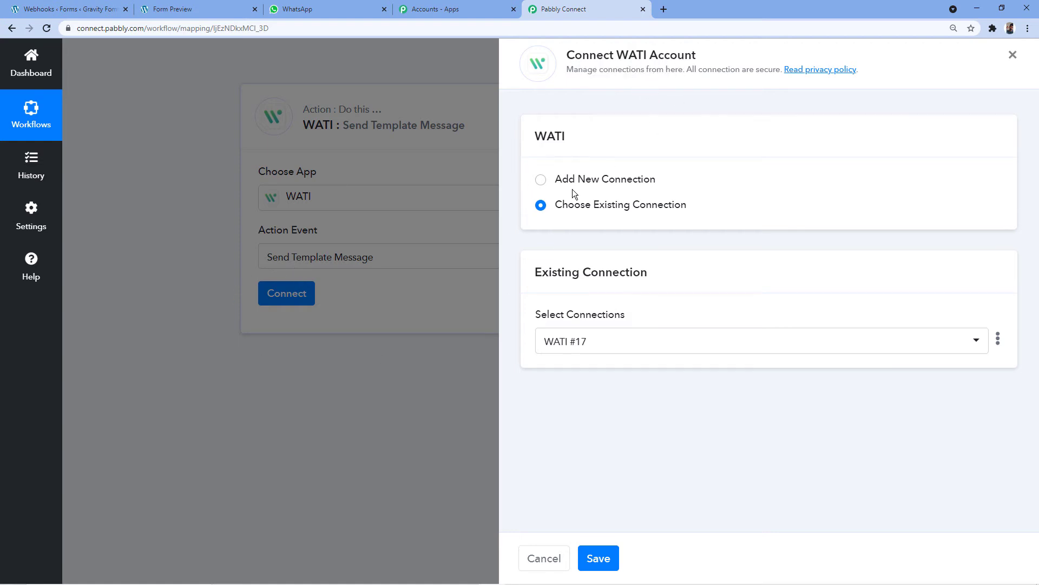
click(541, 179)
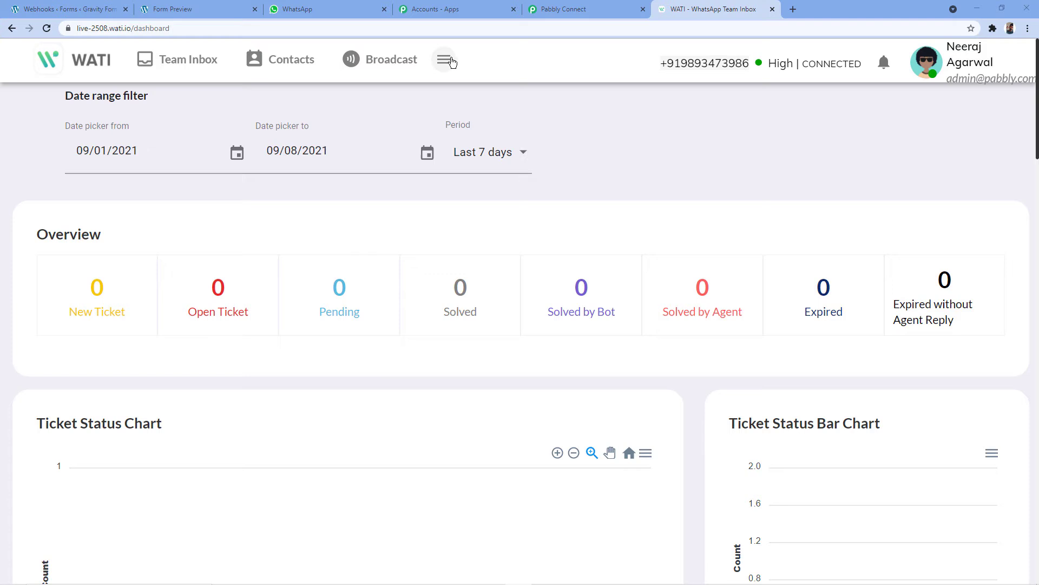
Open the API Docs in the WATI dashboard and check which credentials Pabbly Connect's new WATI connection requires
click(452, 61)
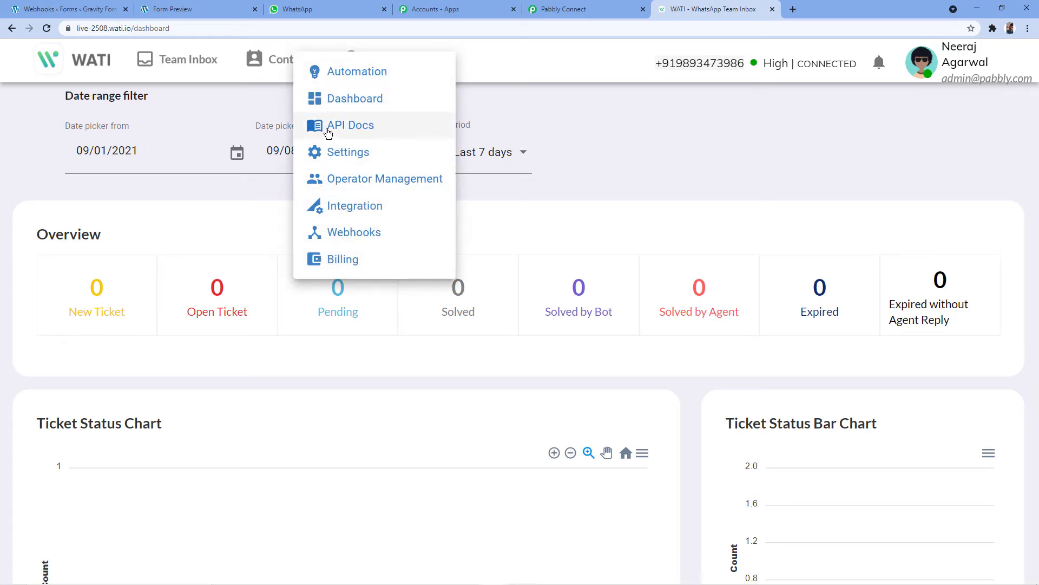
click(364, 130)
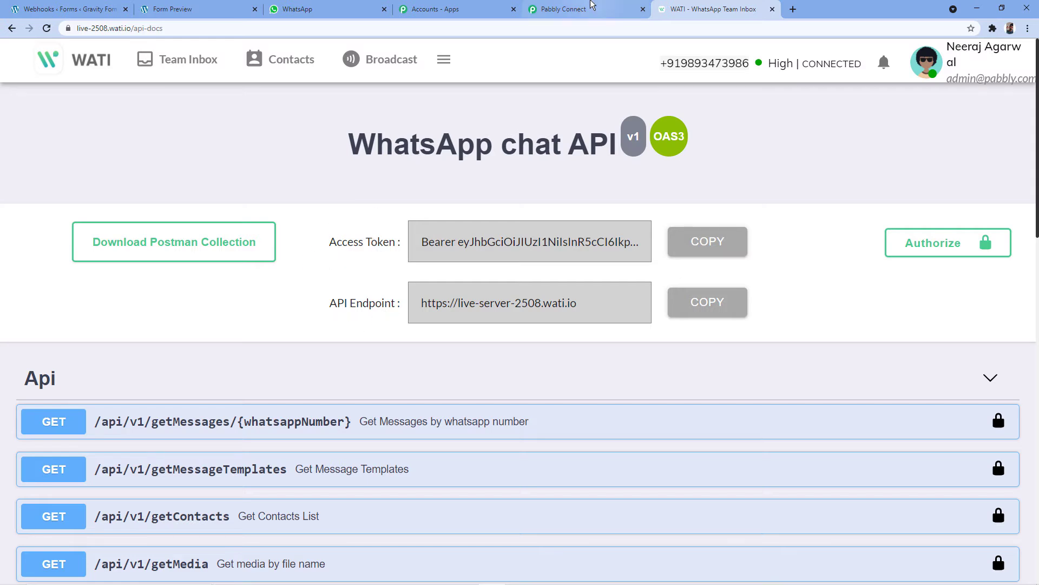
click(590, 9)
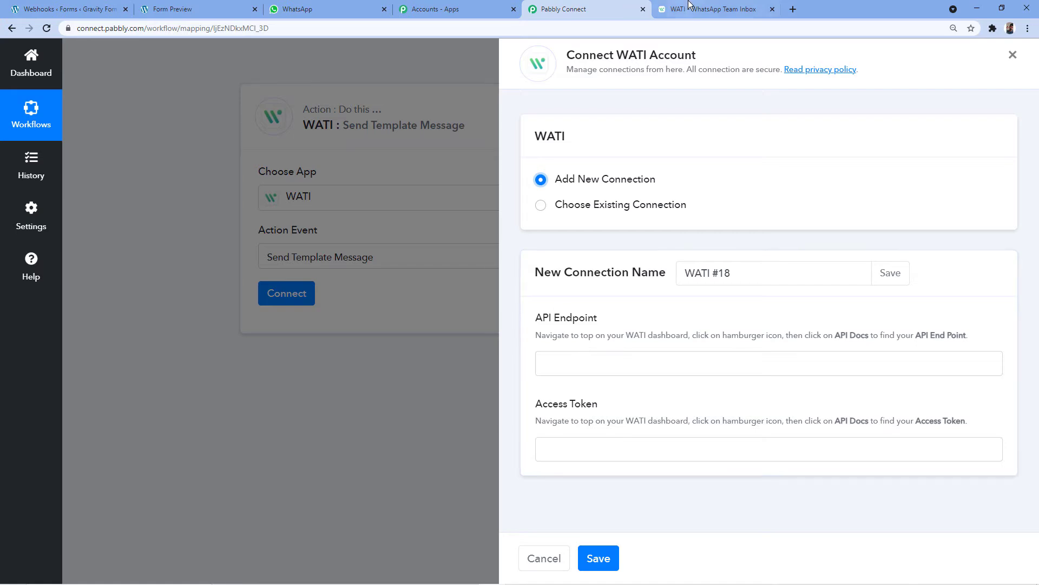
click(704, 10)
click(707, 302)
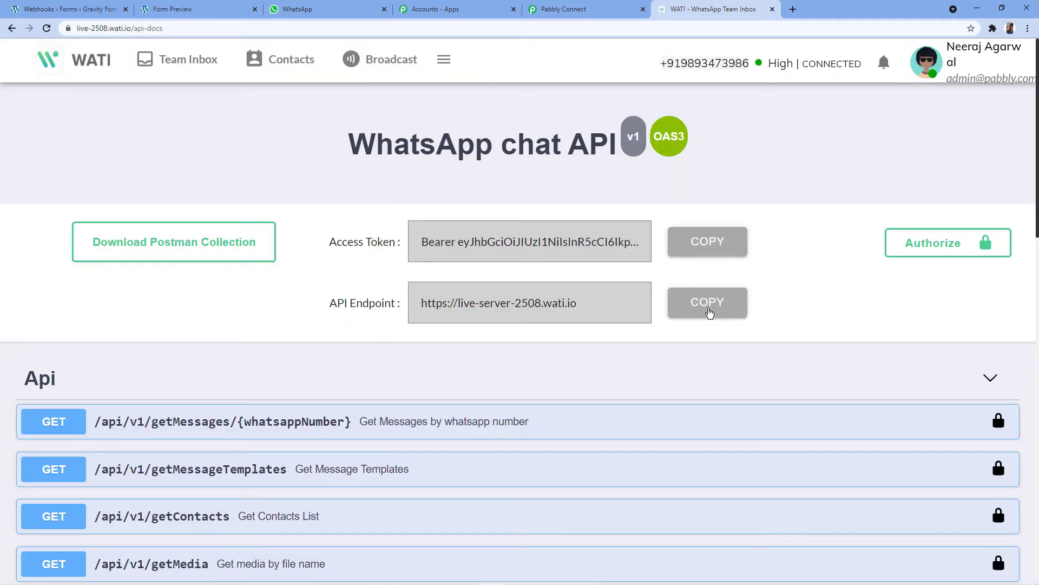
click(607, 7)
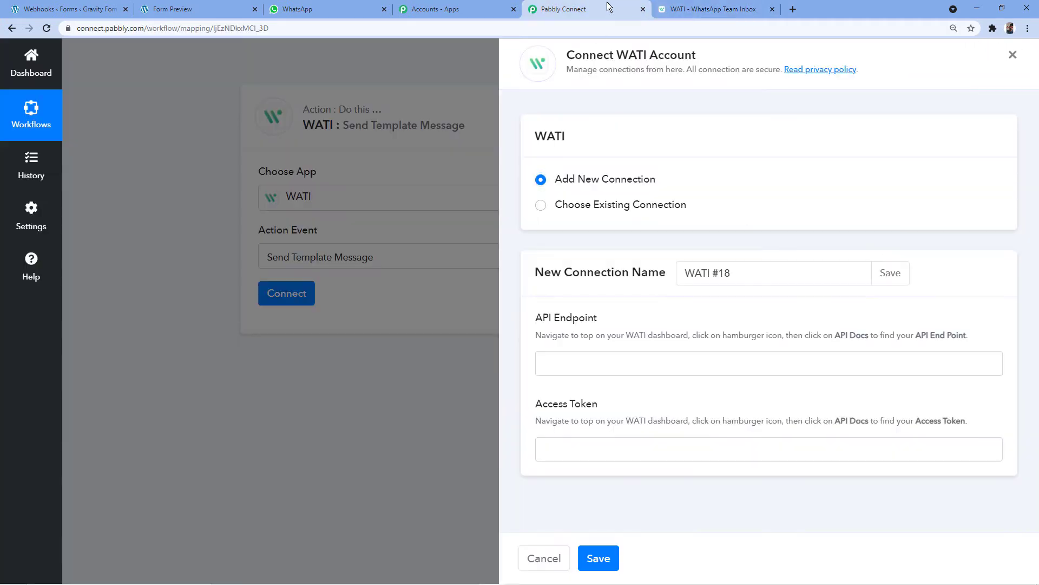
right_click(578, 360)
click(606, 445)
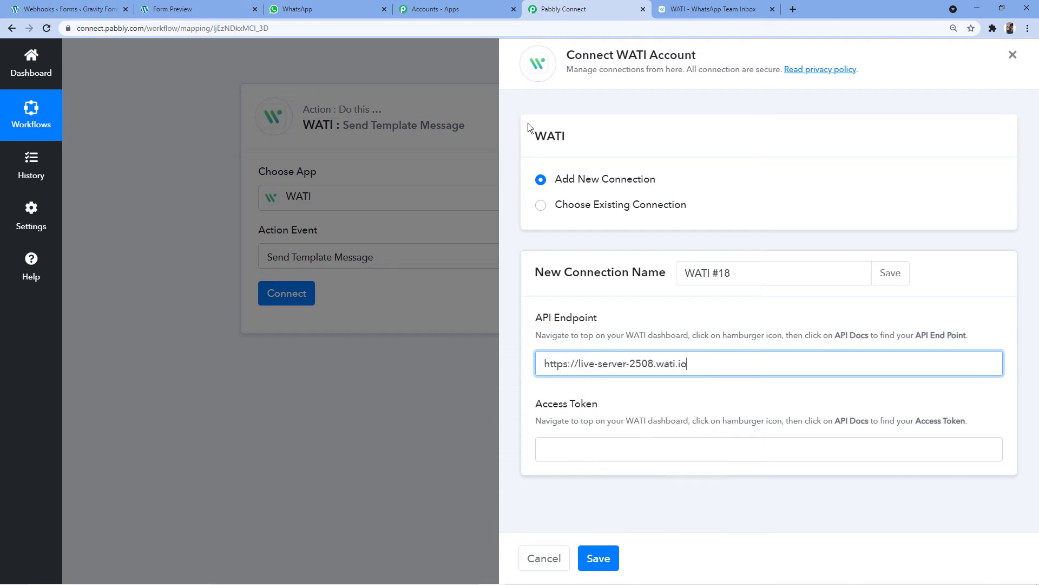
Copy the access token from WATI into the Access Token field of Pabbly Connect's new connection and save the connection
click(714, 10)
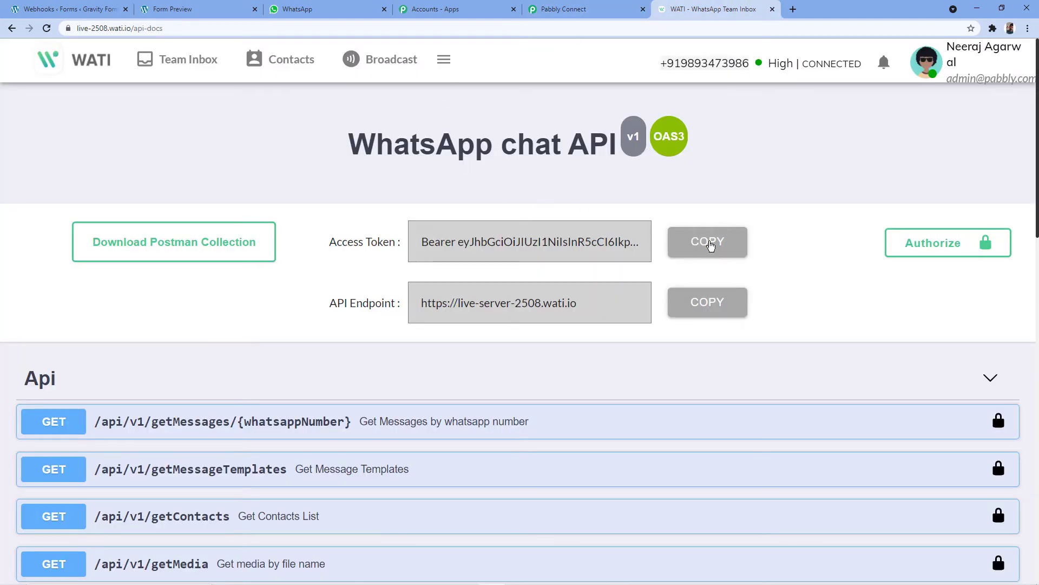
click(711, 246)
click(563, 9)
click(547, 449)
right_click(572, 449)
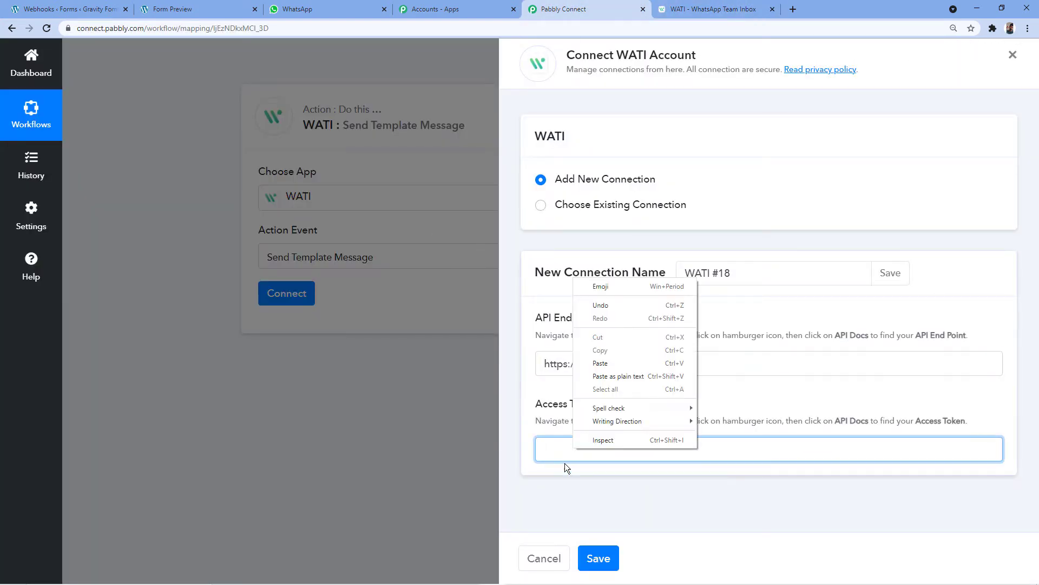
click(601, 363)
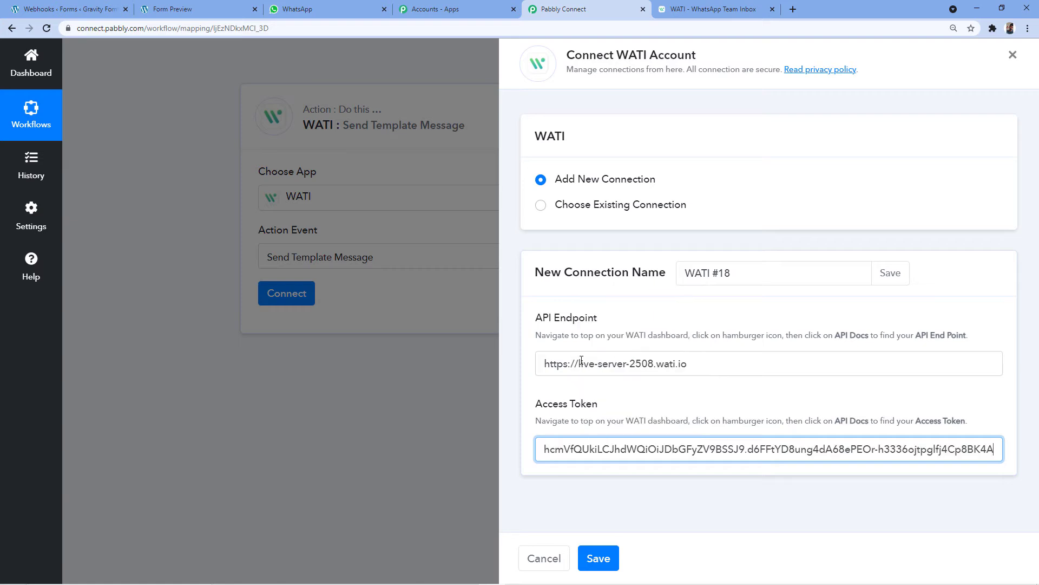
click(720, 10)
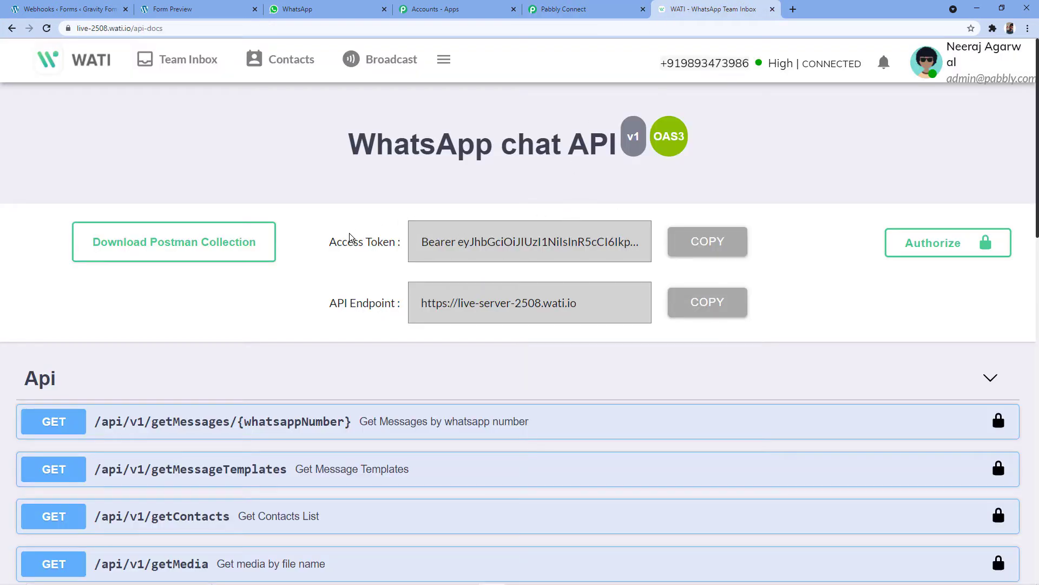
click(526, 9)
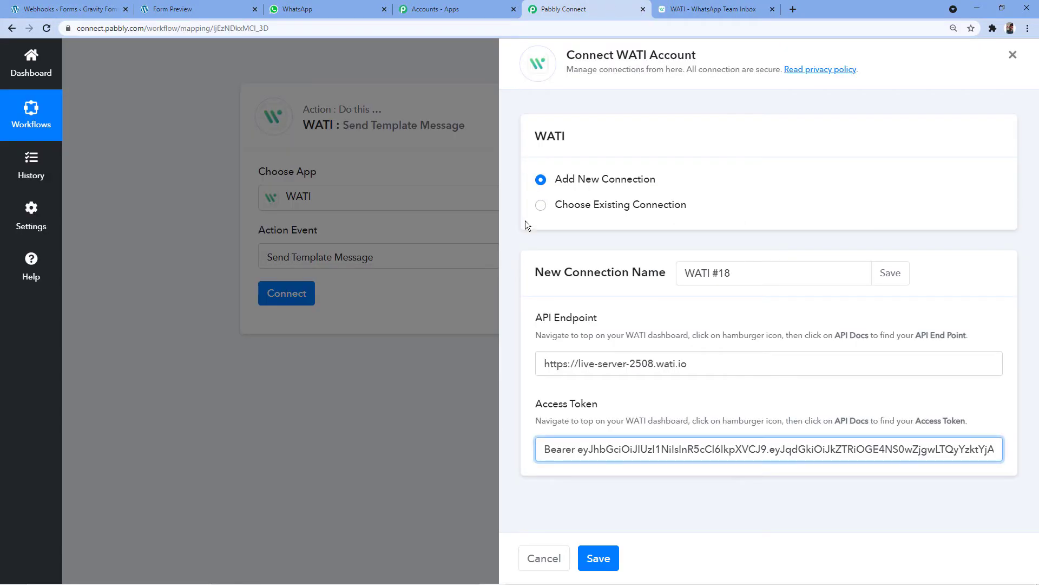
click(605, 559)
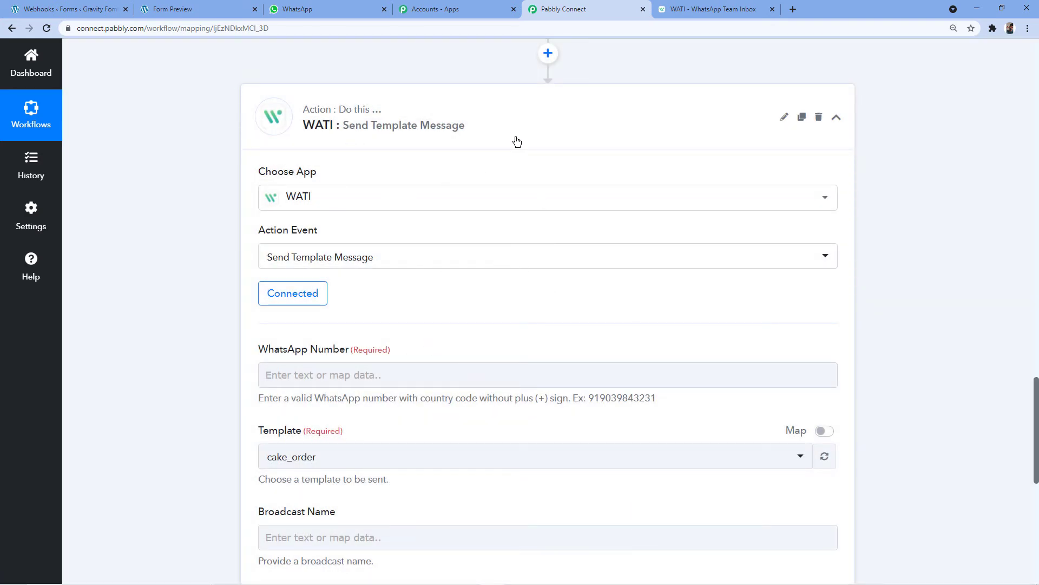
Review the WATI template message fields and locate the customer's phone number in the captured Gravity Forms response
scroll(386, 234, down, 2)
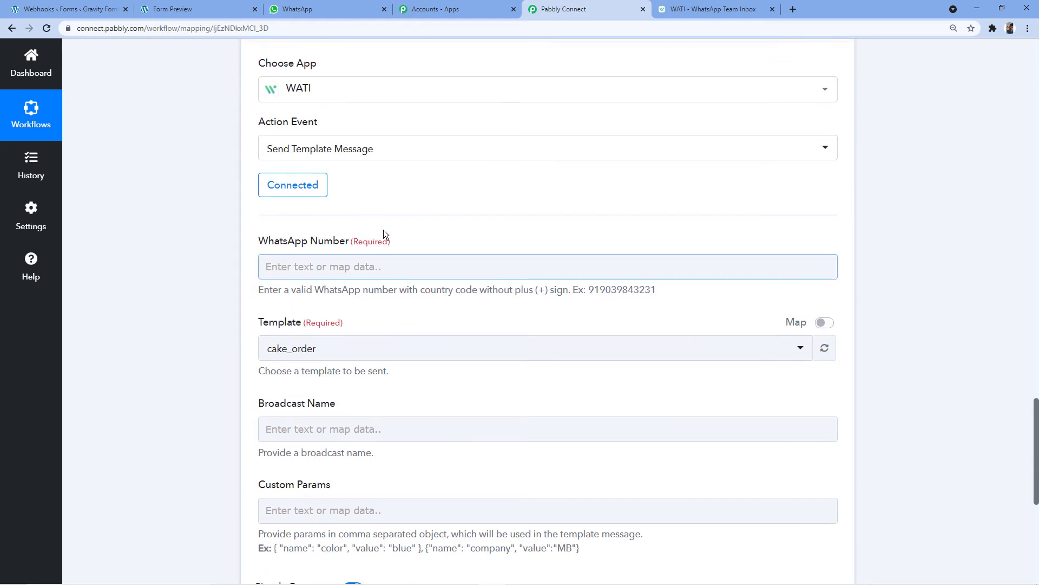
scroll(347, 205, down, 2)
scroll(331, 193, up, 2)
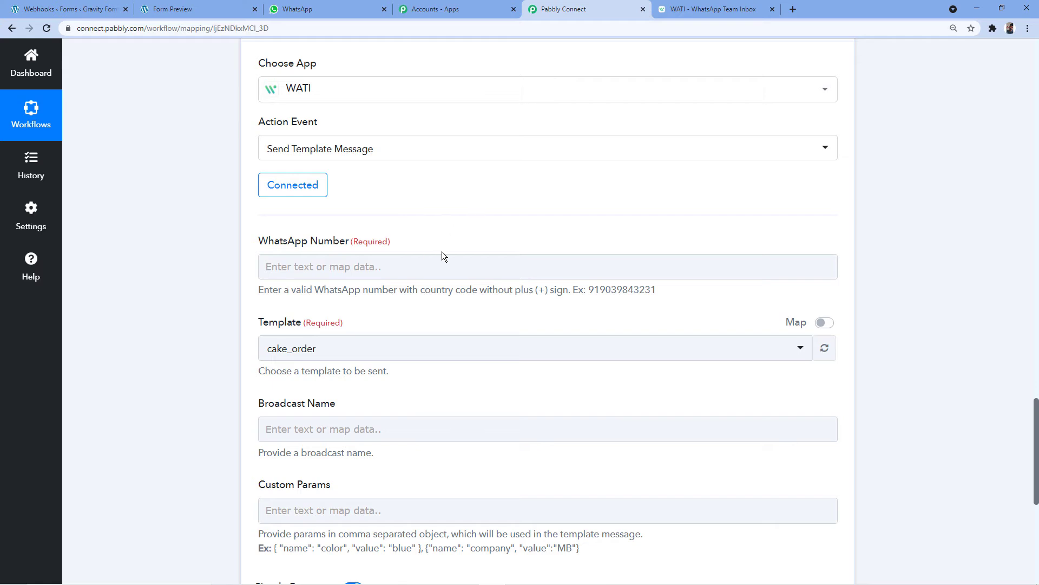
scroll(629, 213, up, 15)
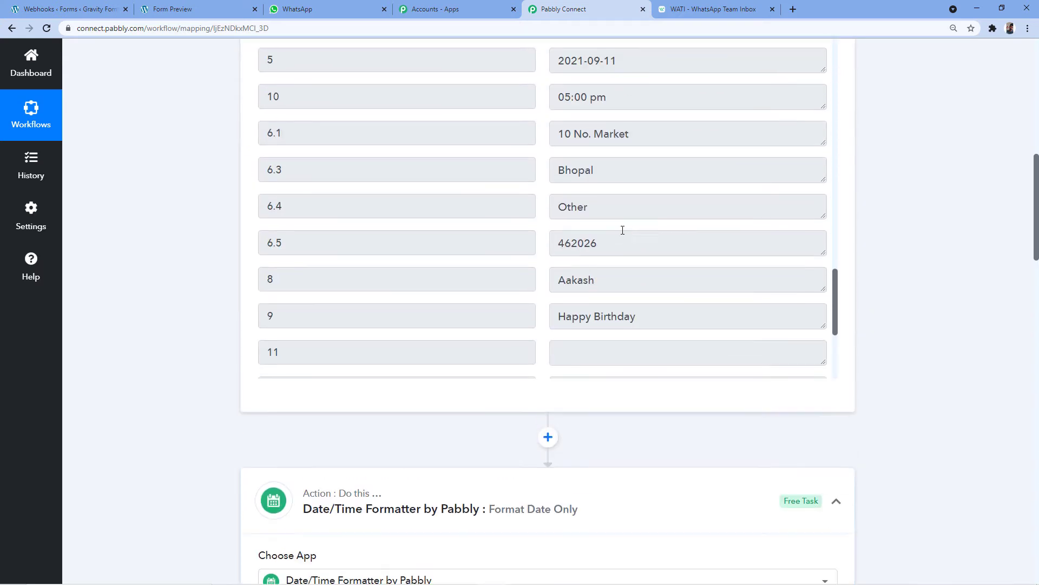
scroll(570, 285, up, 8)
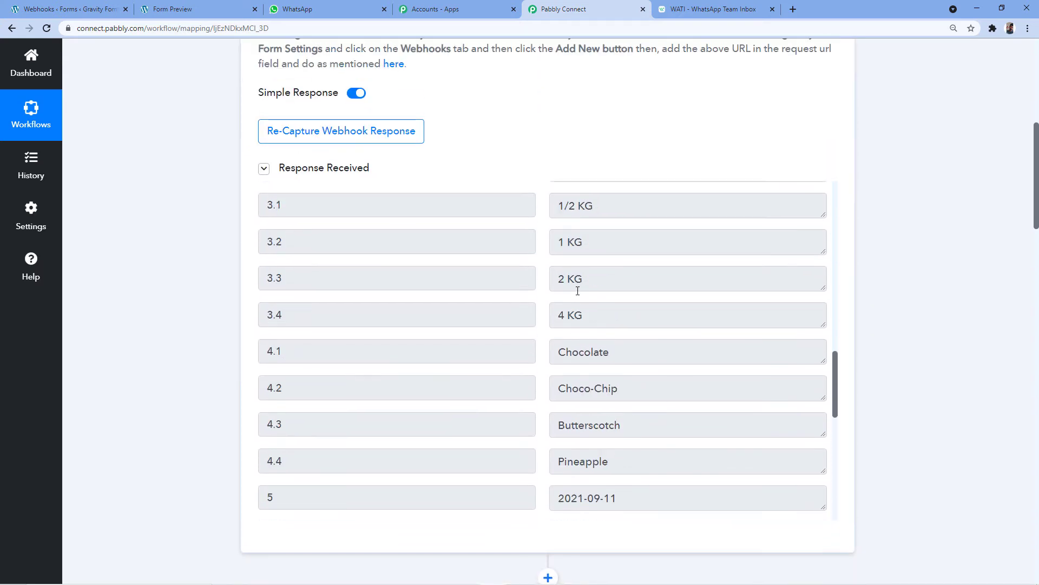
drag(659, 309, 550, 313)
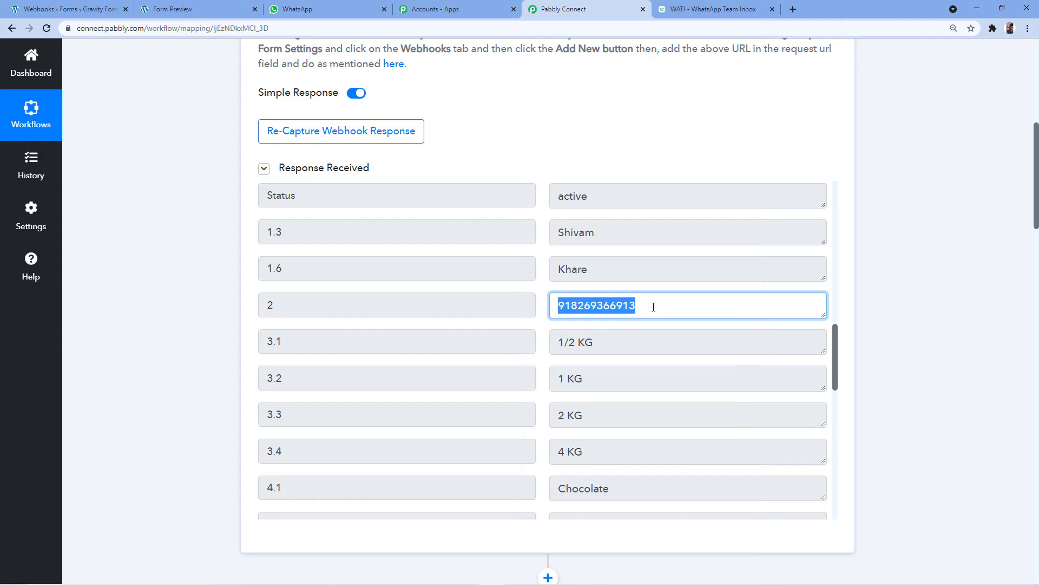
click(625, 307)
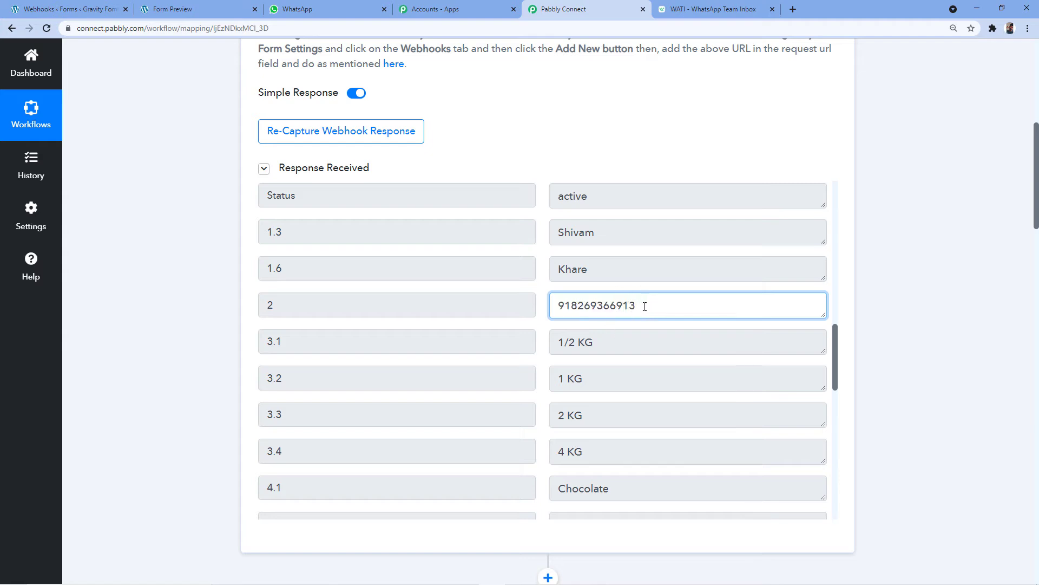
drag(645, 306, 557, 309)
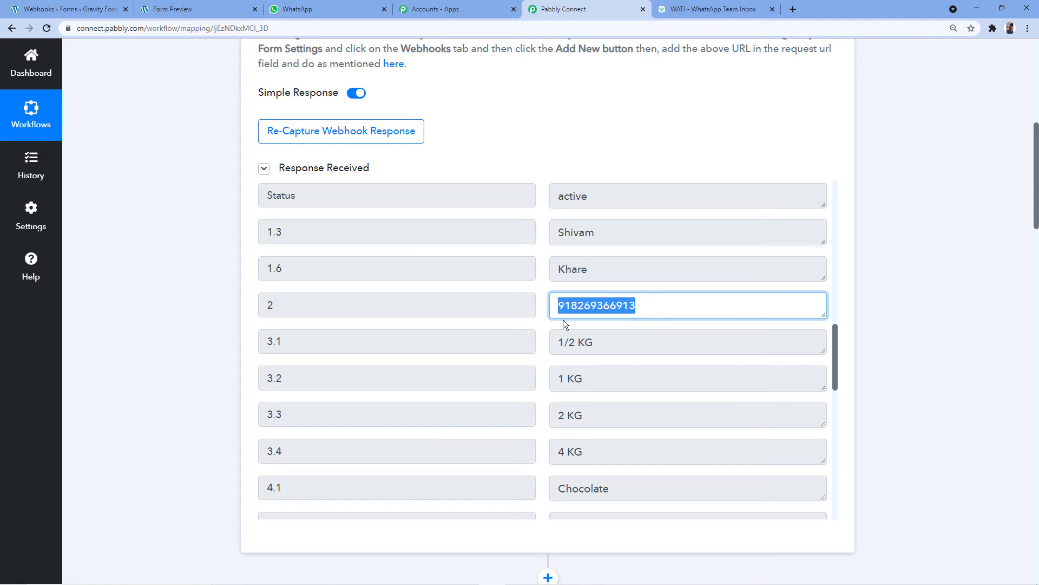
Map the WhatsApp Number of the WATI action to the phone number in field 2 of the Gravity Forms response
scroll(225, 313, down, 20)
scroll(230, 317, down, 9)
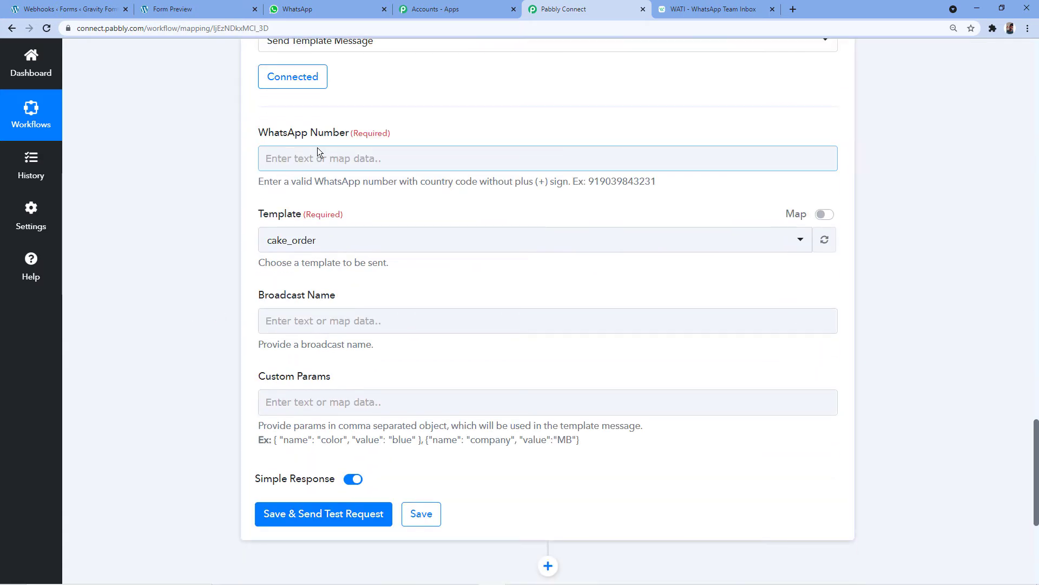
click(301, 155)
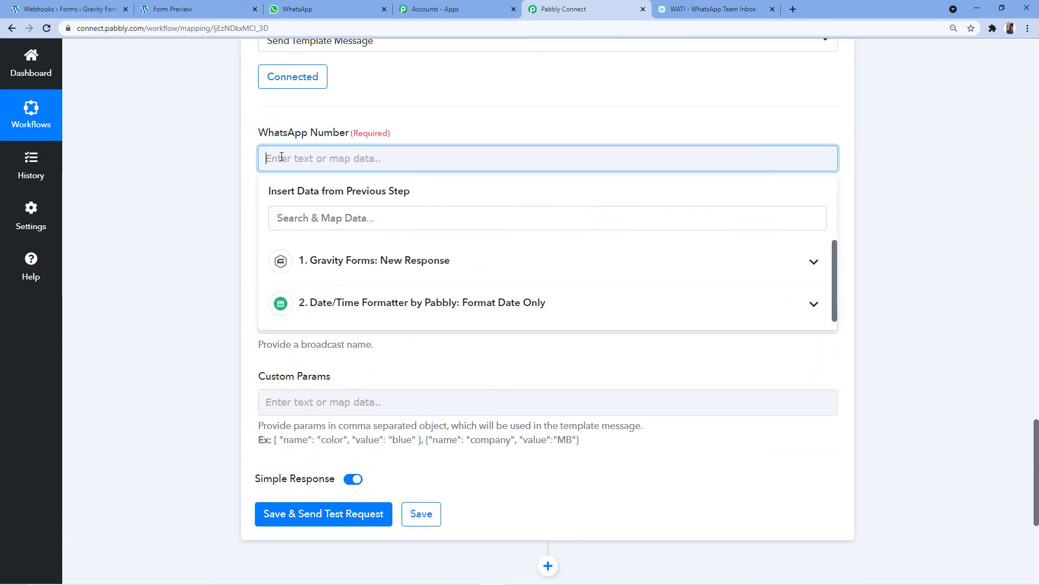
click(355, 269)
scroll(422, 293, down, 5)
scroll(422, 293, down, 5)
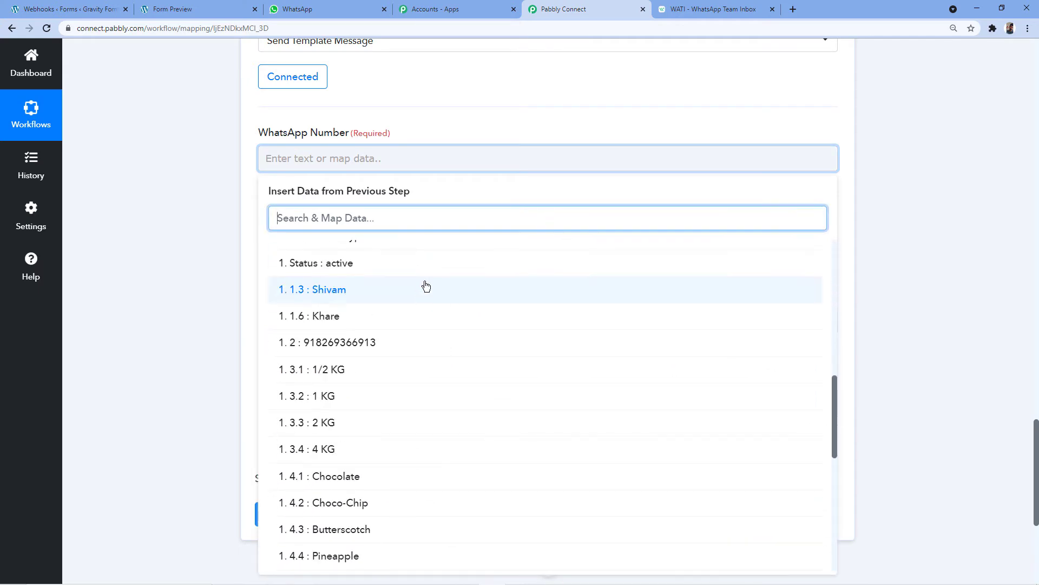
click(351, 345)
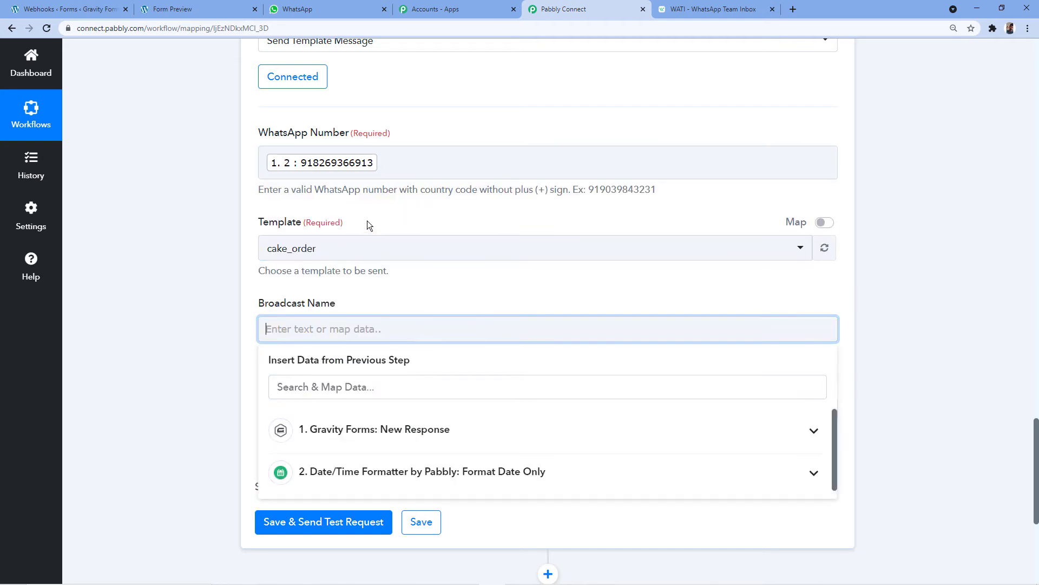
click(372, 222)
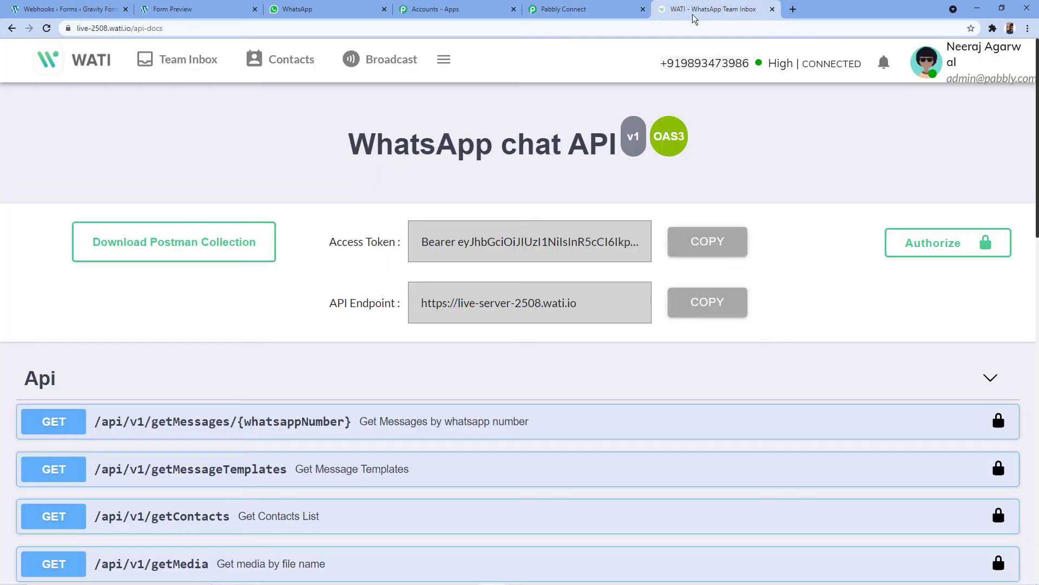
Switch to WATI, open the cake_order template message for viewing and enlarge its body box to show the whole text
click(752, 5)
click(395, 62)
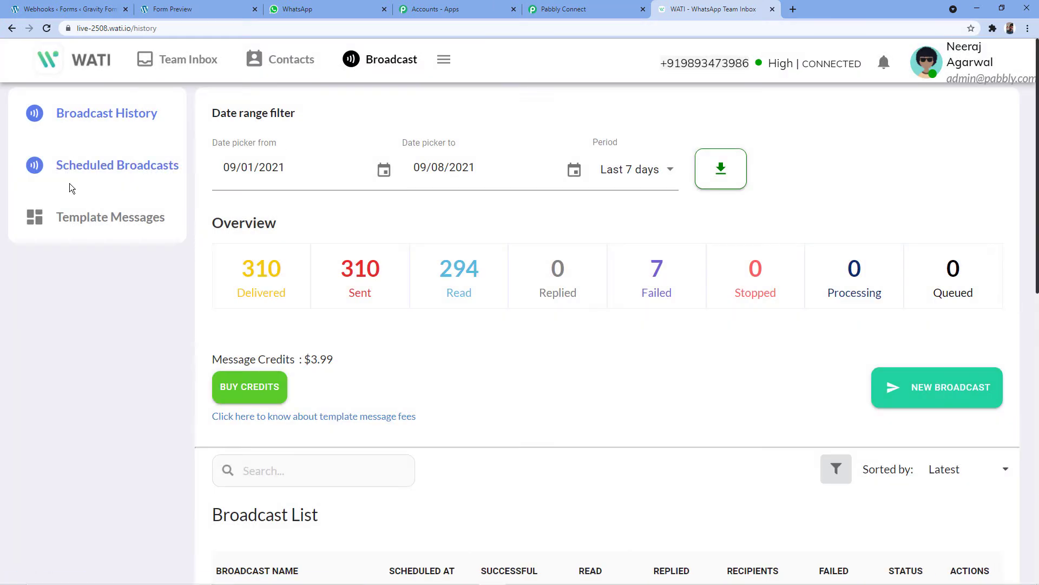
click(94, 215)
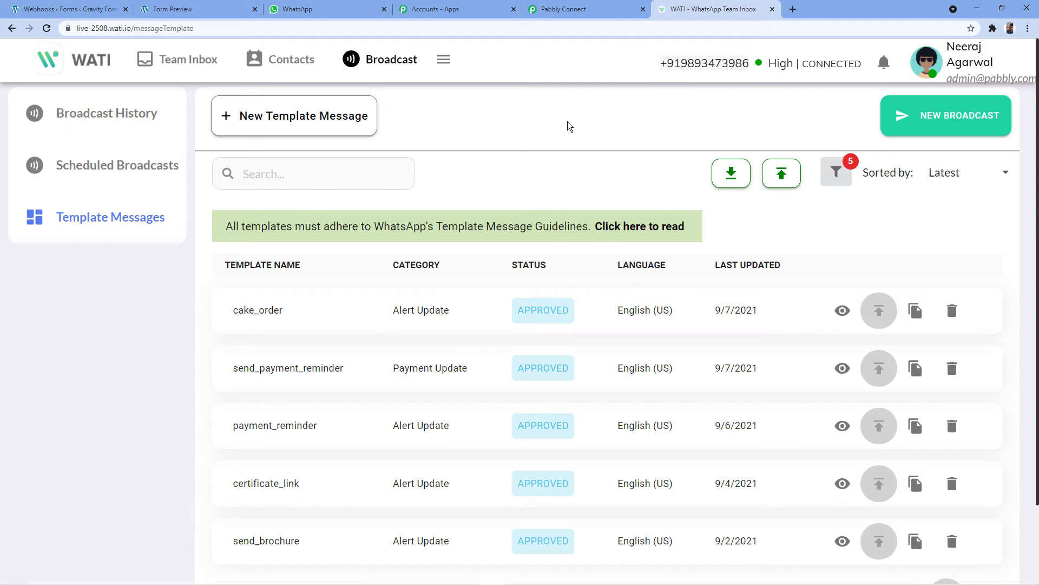
scroll(563, 125, down, 2)
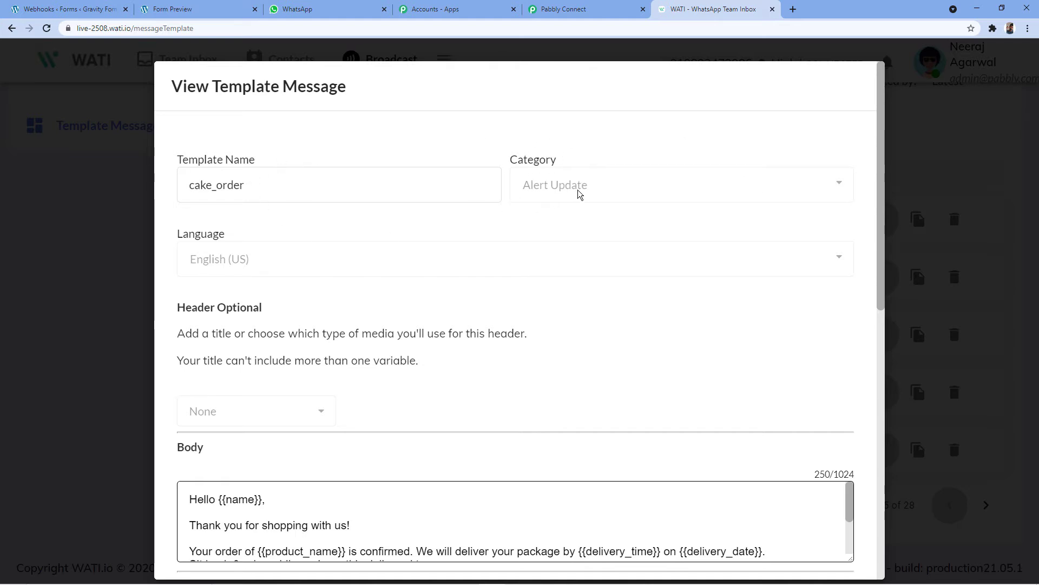
scroll(577, 193, down, 2)
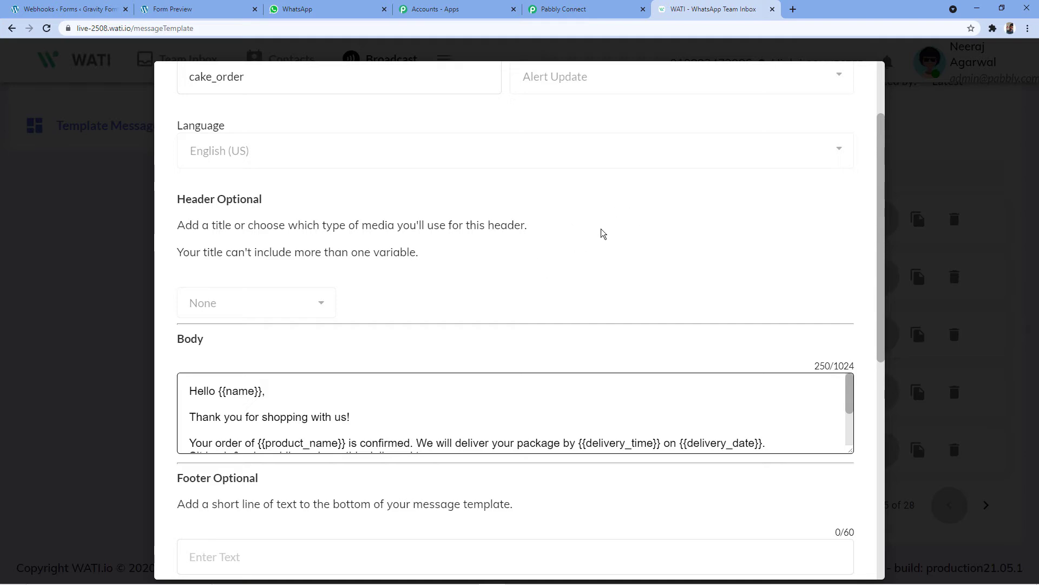
scroll(749, 195, down, 2)
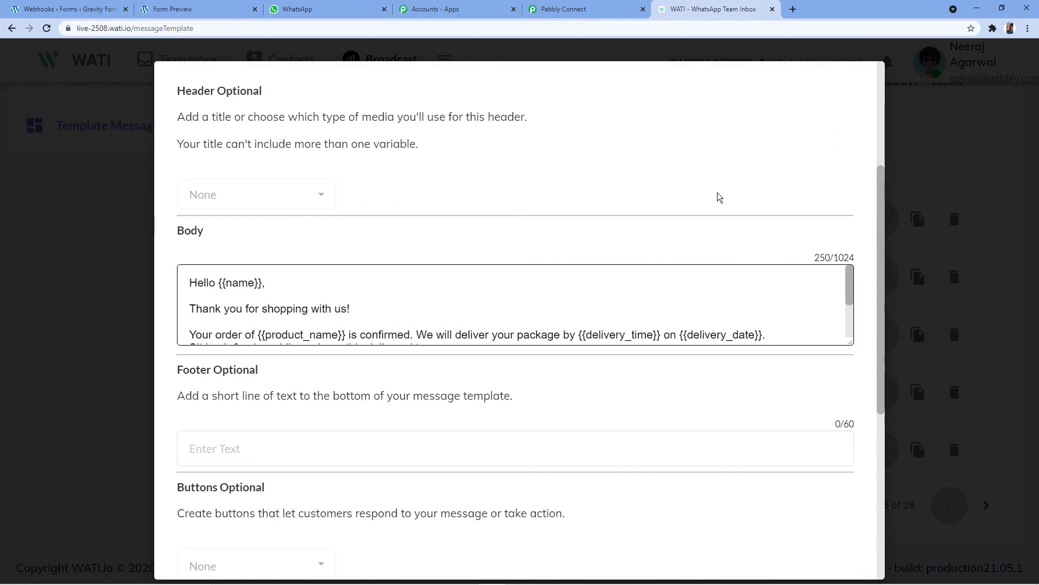
scroll(685, 190, down, 2)
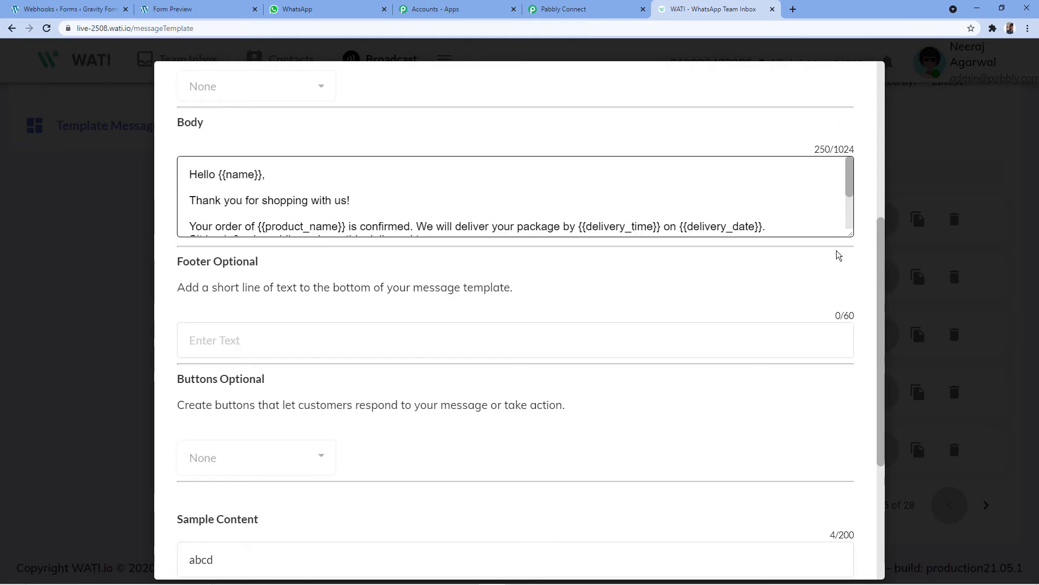
drag(851, 235, 852, 326)
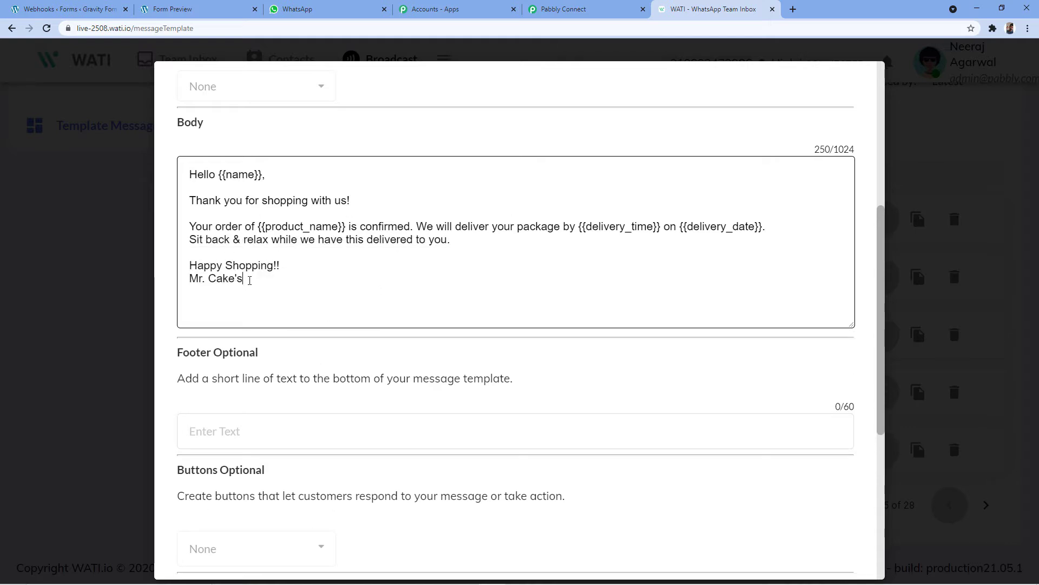
Examine the cake_order template's name and message body, including the name, product_name, delivery_time and delivery_date placeholders
drag(247, 280, 188, 177)
click(184, 168)
drag(222, 174, 263, 180)
click(250, 173)
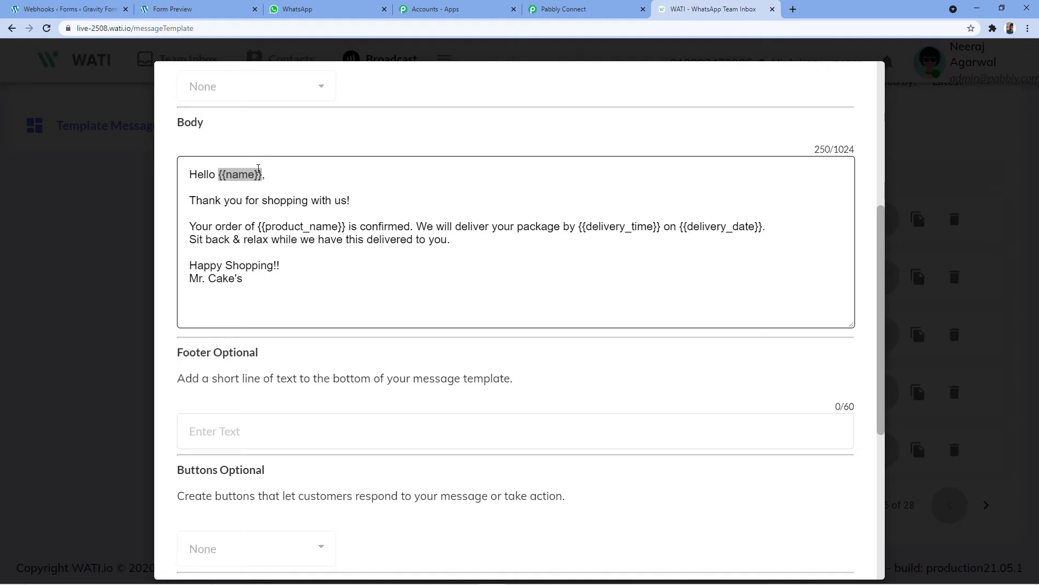
click(289, 143)
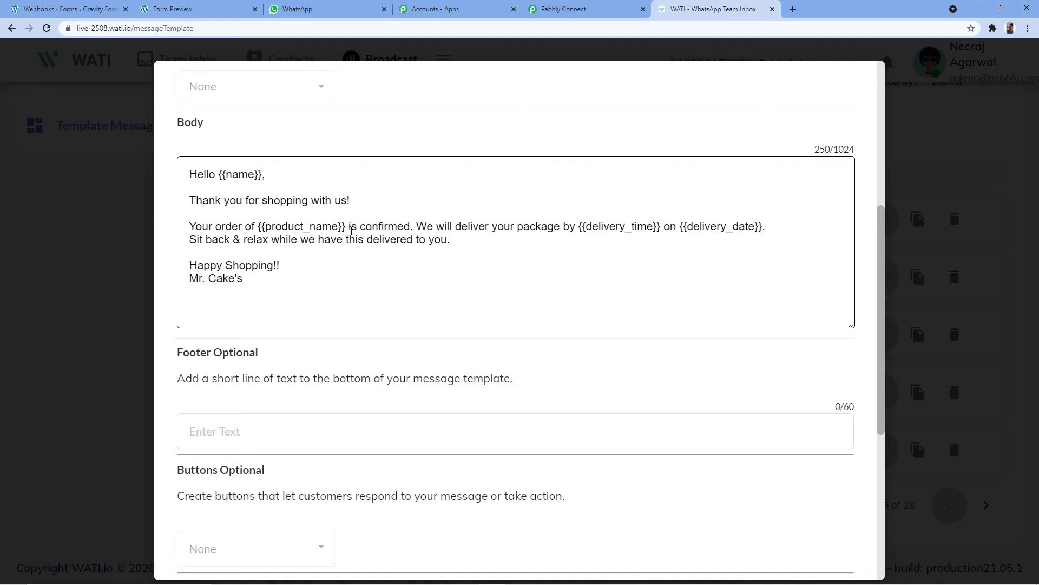
drag(223, 176, 230, 176)
click(234, 176)
scroll(409, 186, up, 6)
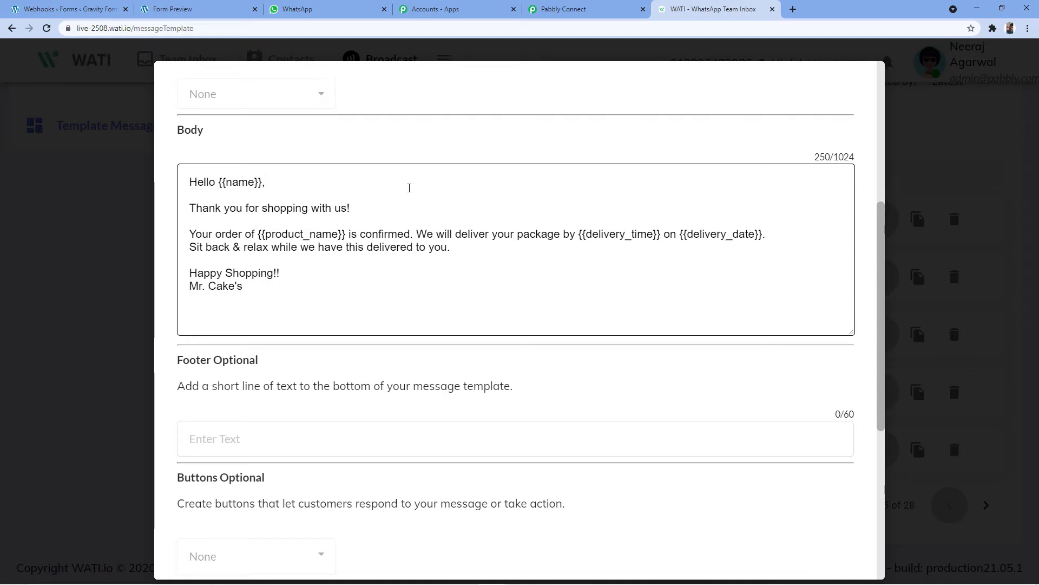
scroll(368, 277, down, 2)
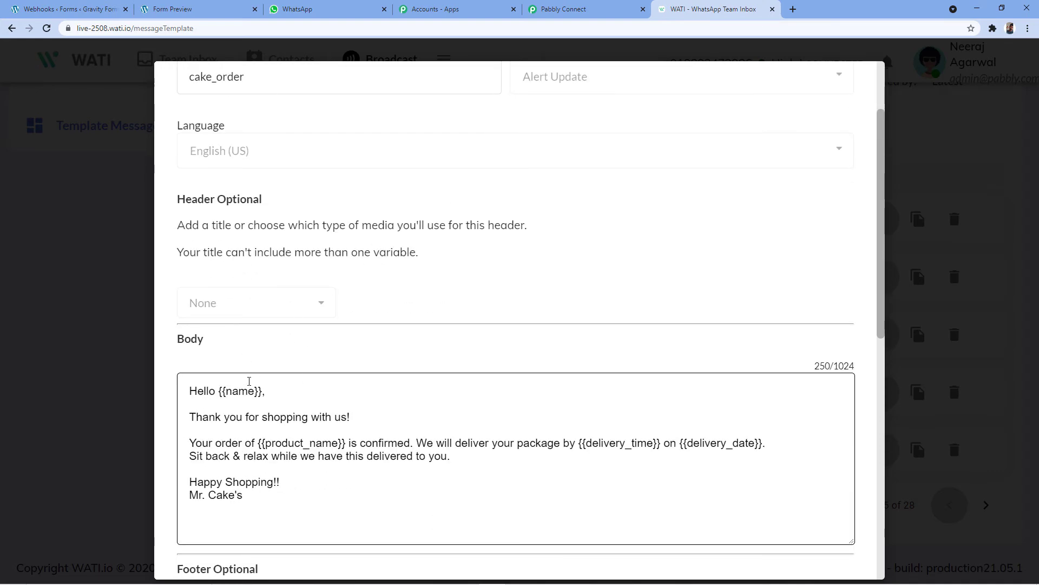
scroll(300, 324, up, 2)
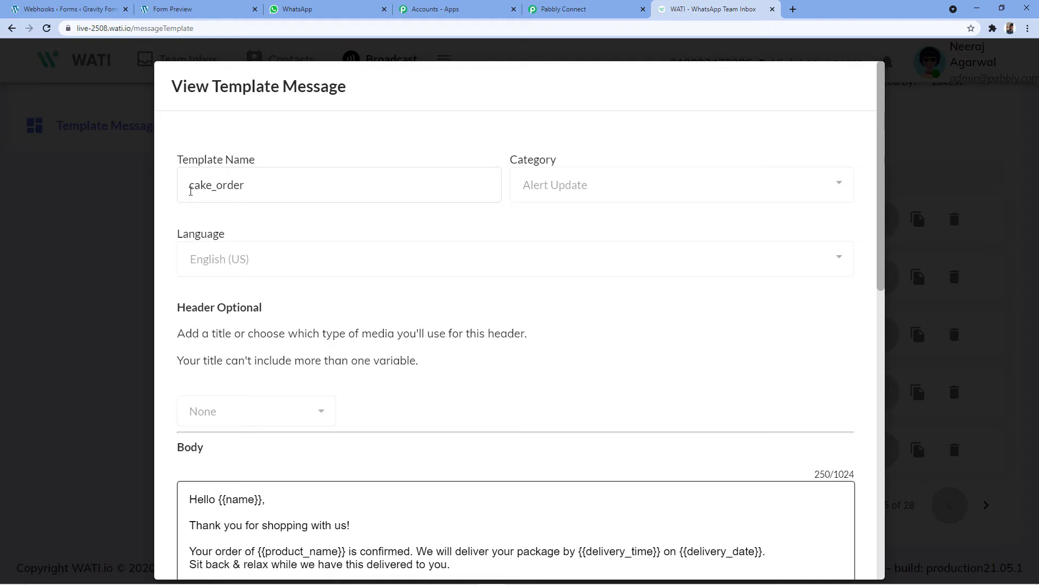
Return to Pabbly Connect and choose cake_order as the template of the WATI action
click(567, 7)
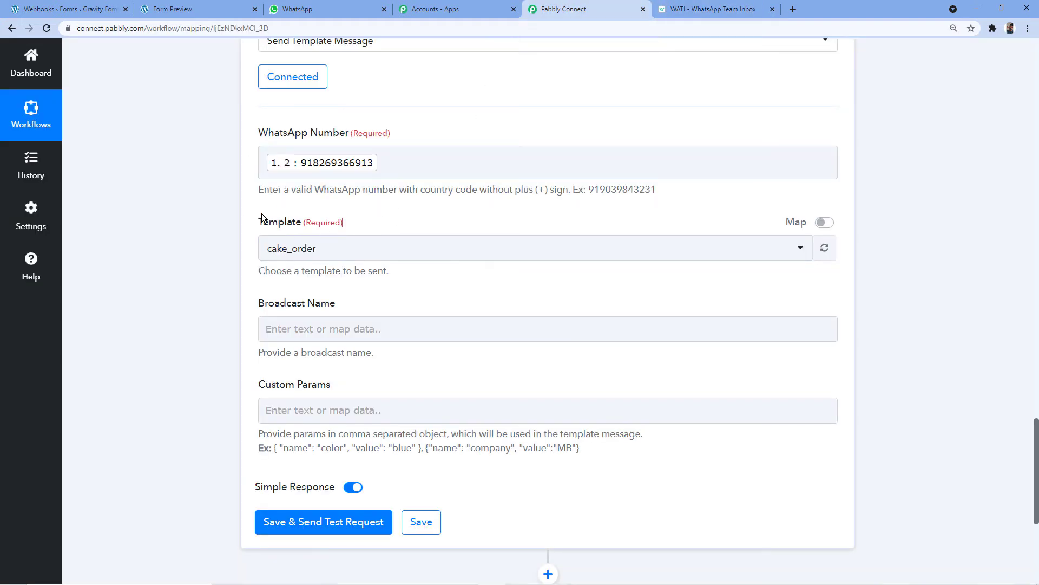
click(357, 249)
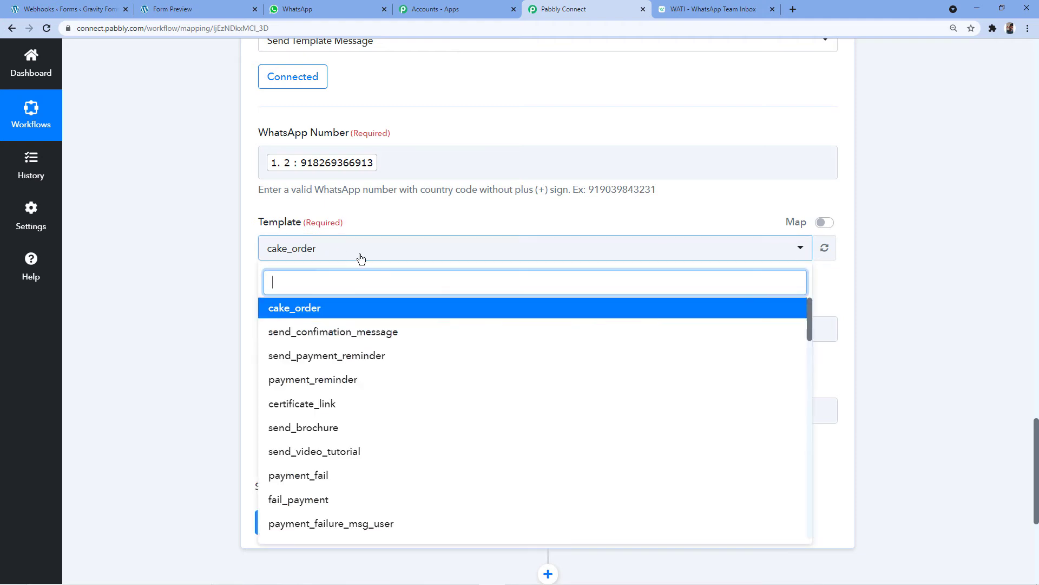
scroll(359, 258, down, 2)
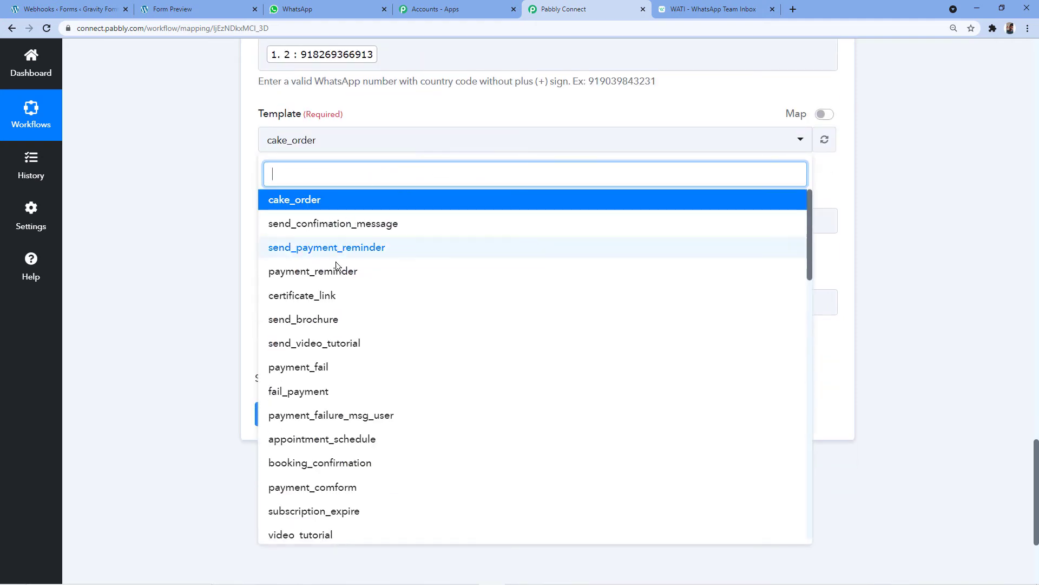
scroll(378, 258, down, 2)
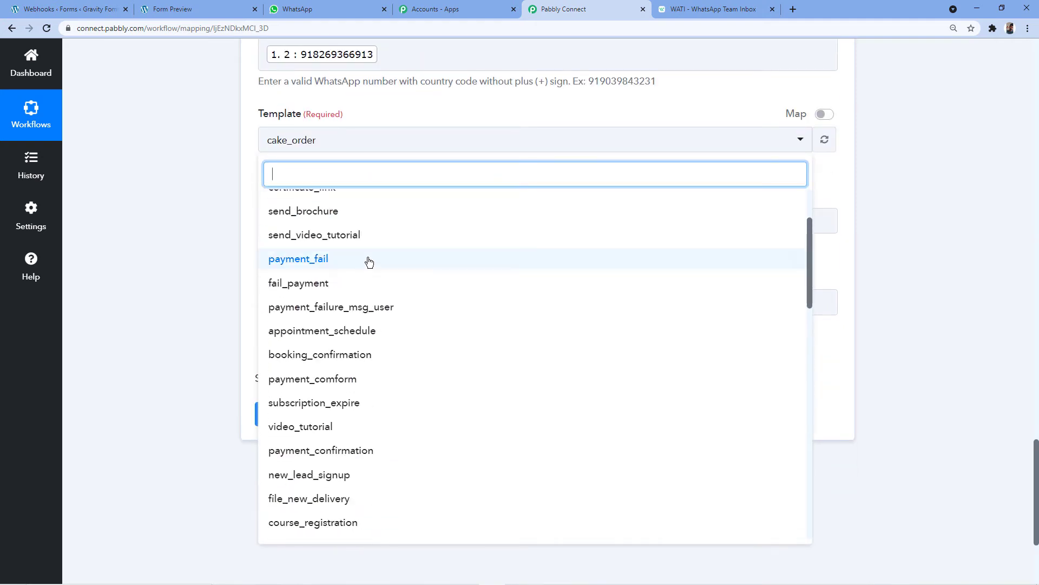
scroll(377, 261, up, 2)
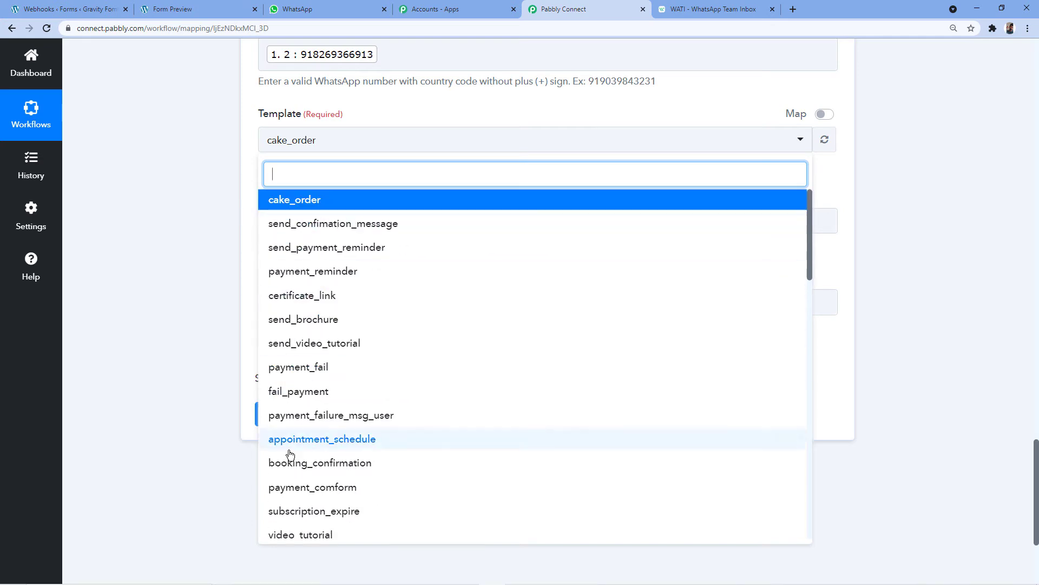
click(298, 206)
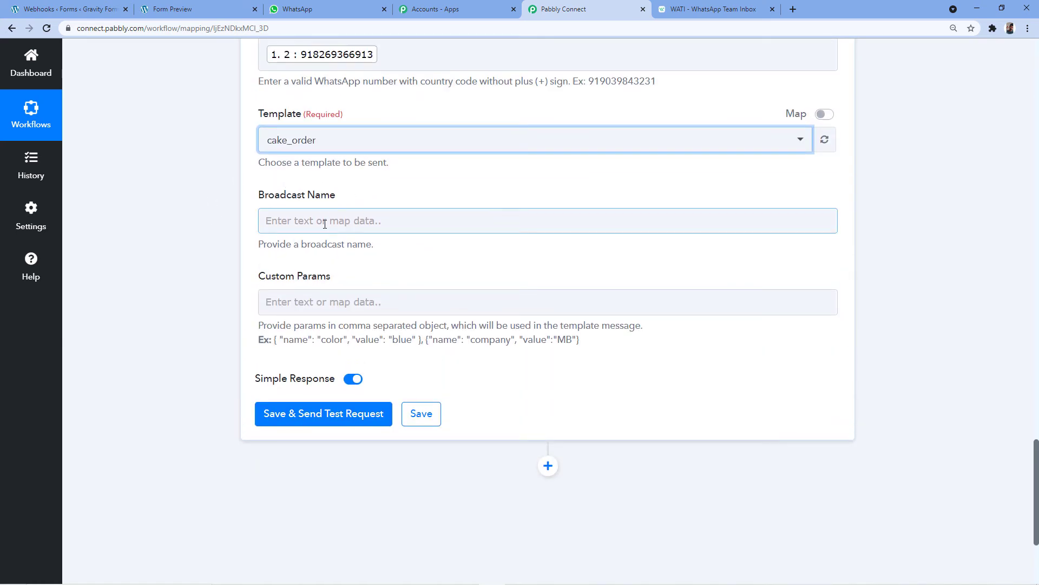
Set the WATI action's Broadcast Name to "Mr. Cake's Order"
click(325, 224)
text(Mr)
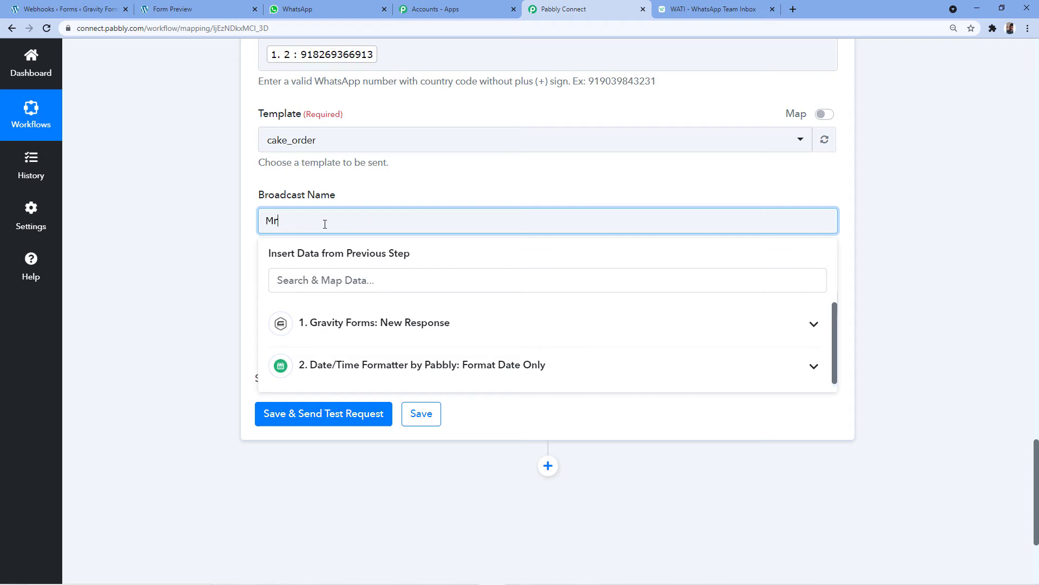
text(. Cake's Orders)
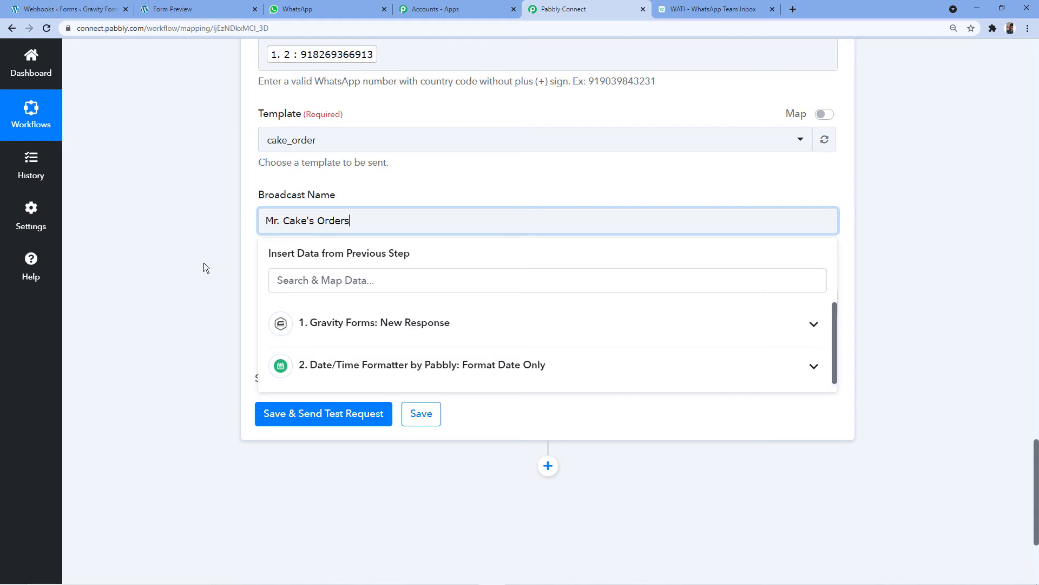
click(222, 227)
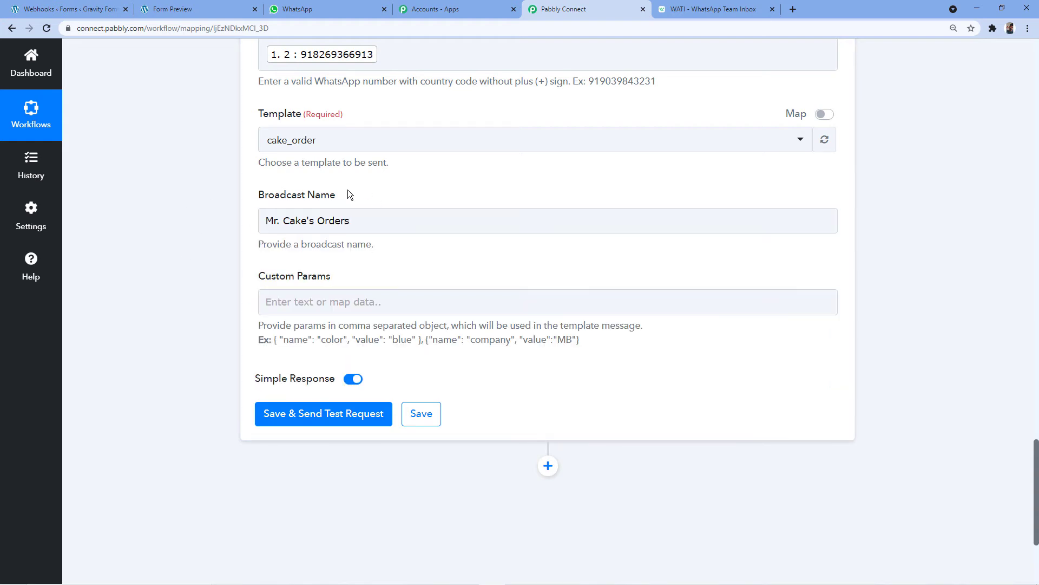
click(349, 226)
key(BackSpace)
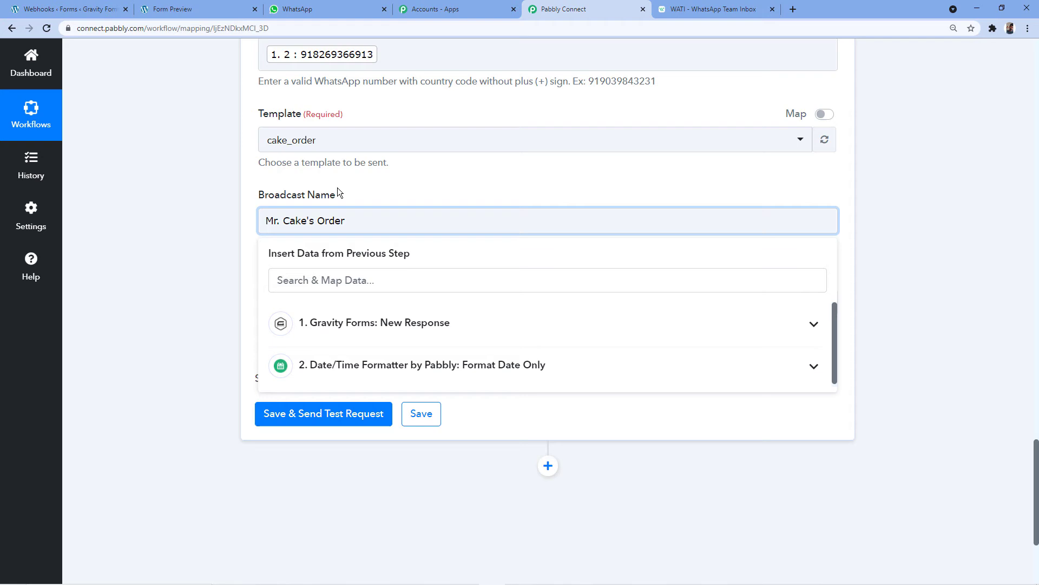
click(184, 254)
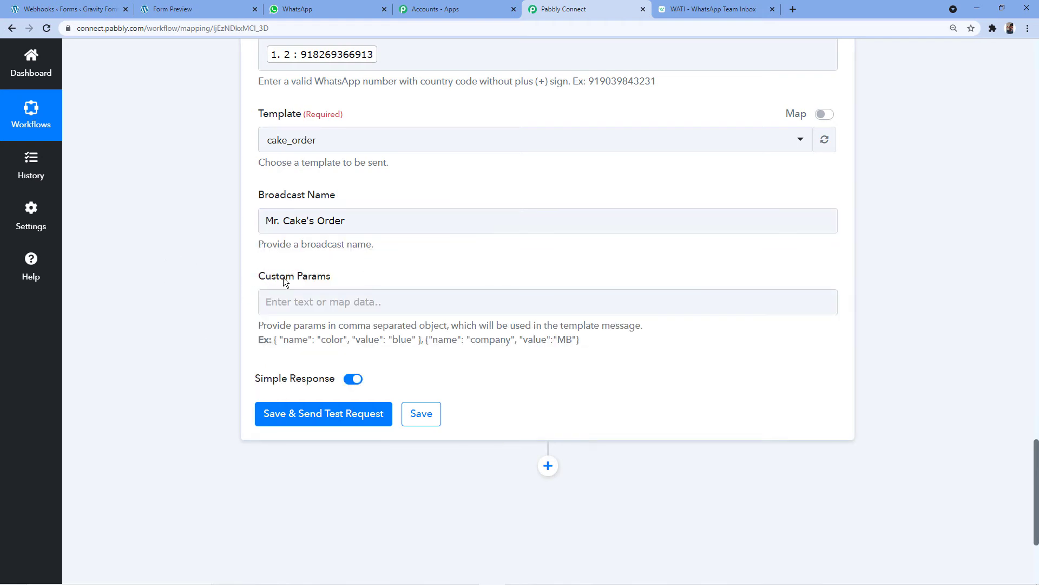
Switch to WATI and examine the {{name}} placeholder in the cake_order template's message body
scroll(319, 235, down, 2)
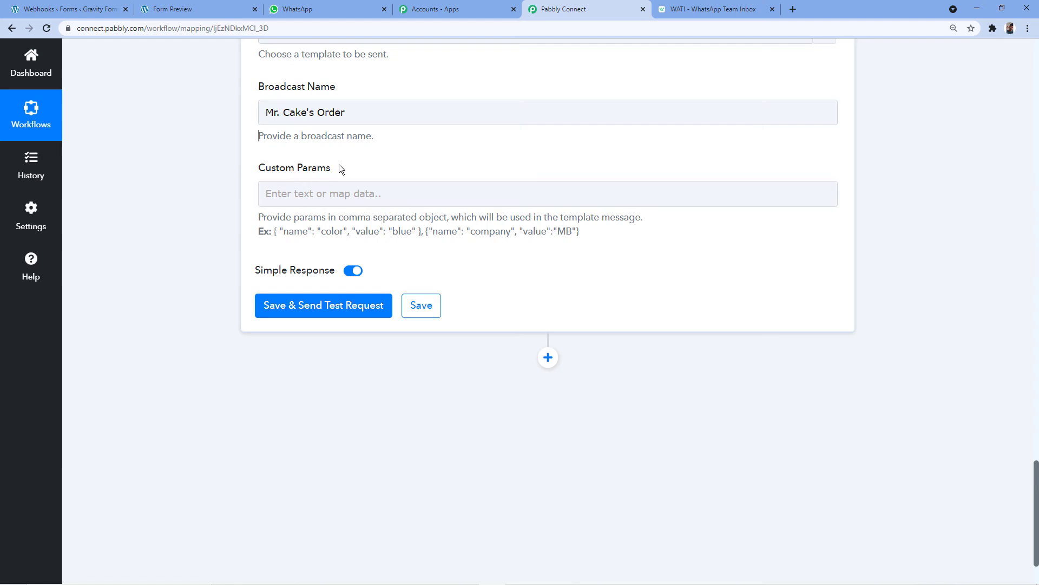
click(730, 5)
scroll(394, 272, down, 4)
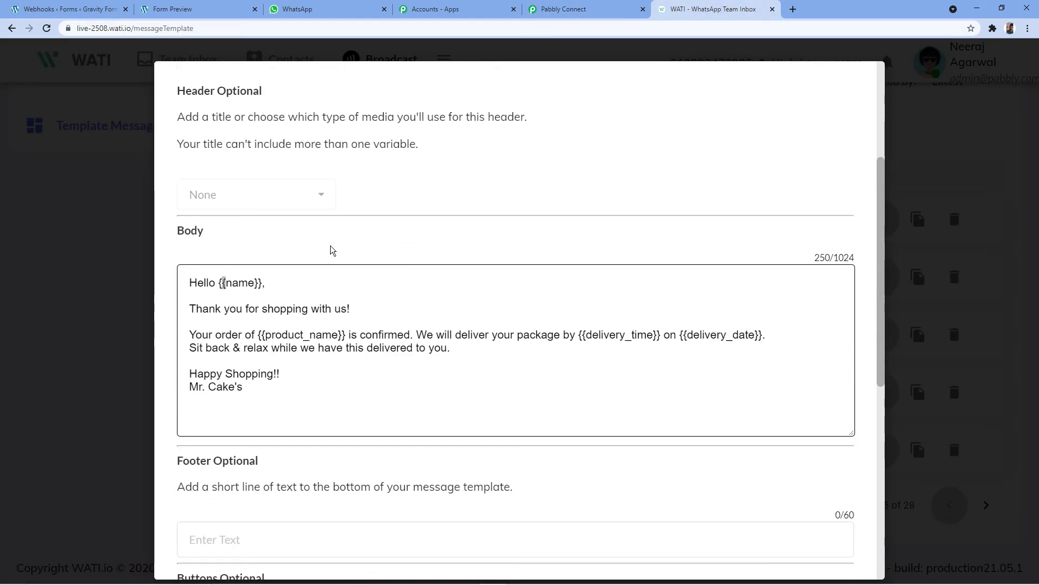
click(287, 281)
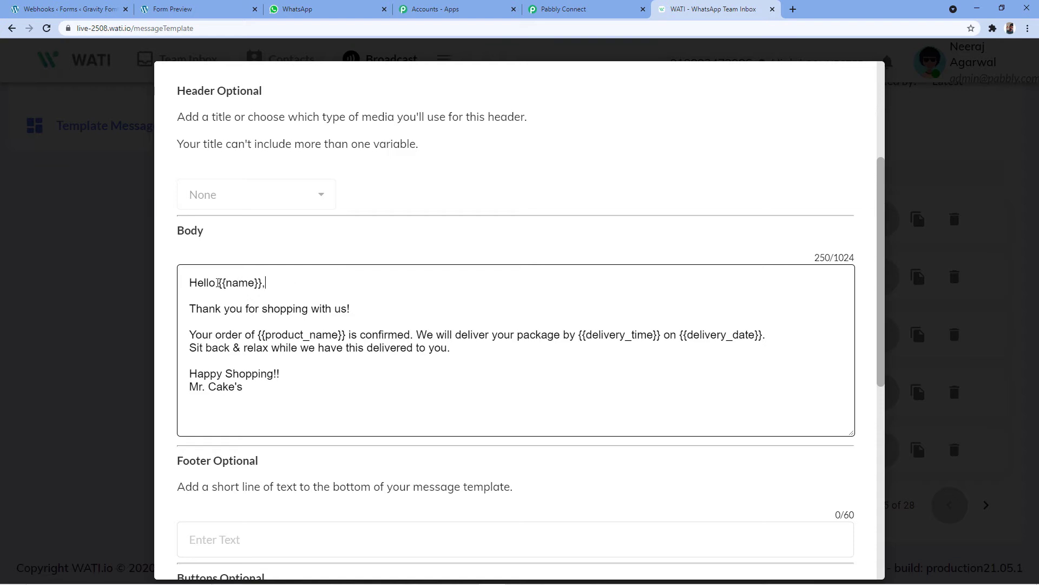
drag(216, 283, 262, 283)
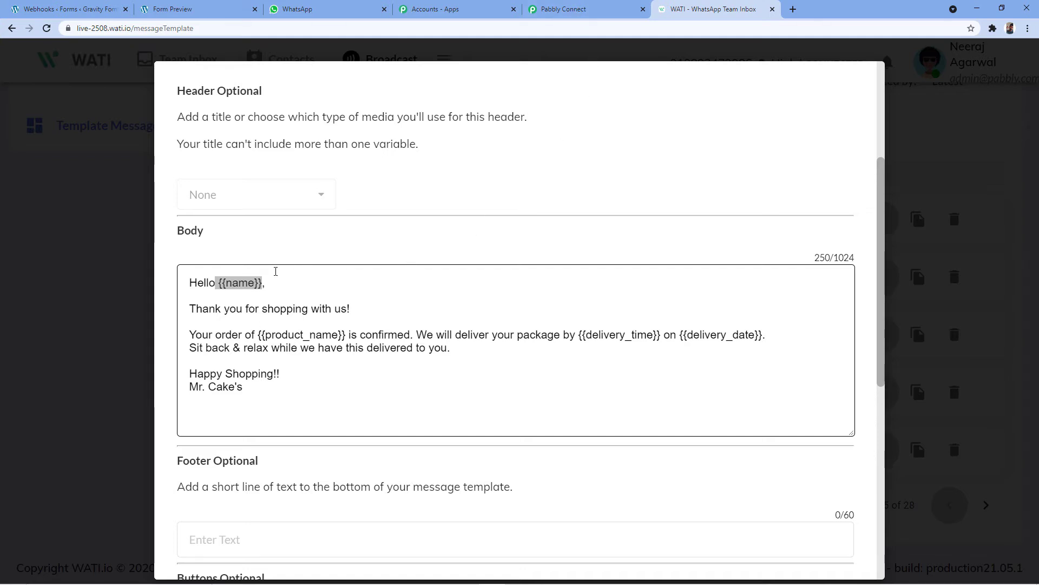
click(211, 291)
drag(238, 286, 259, 286)
In Pabbly Connect, copy the first example parameter into Custom Params and empty its name and value: { "name": "", "value": "" },
click(585, 10)
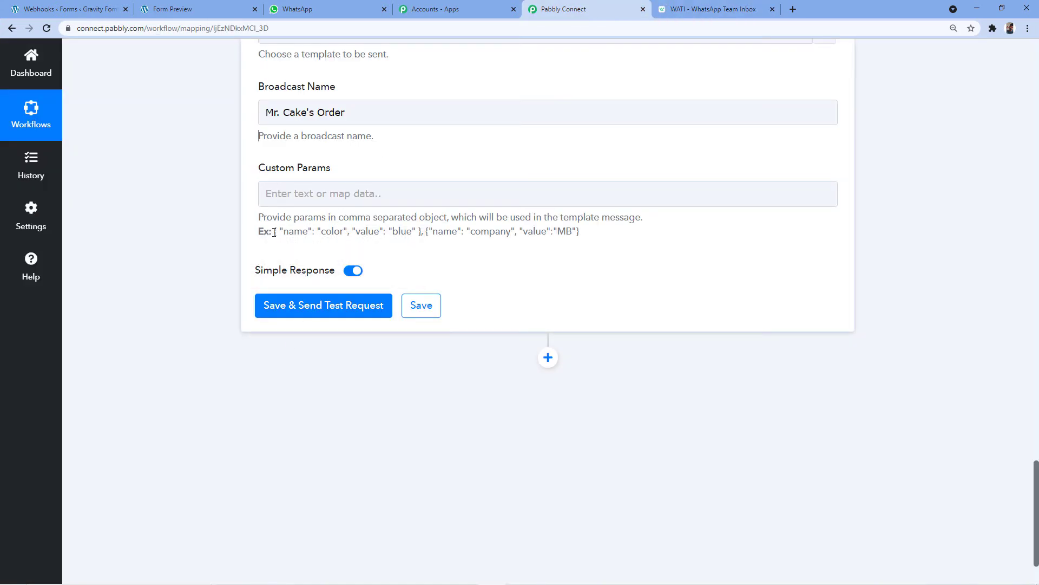
drag(274, 232, 329, 236)
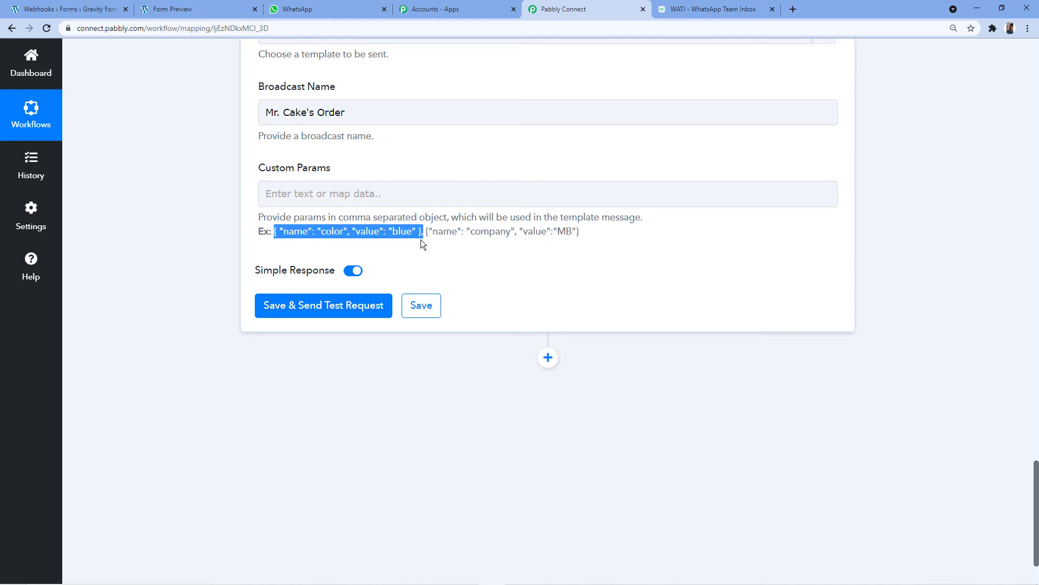
click(322, 183)
text({ "name": "color", "value": "blue" },)
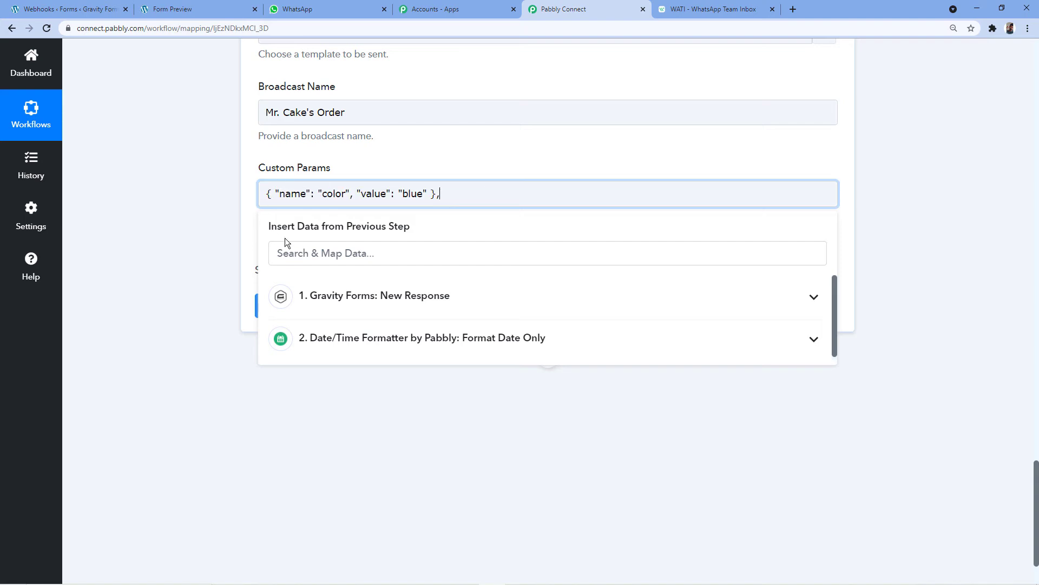
double_click(414, 194)
key(BackSpace)
double_click(334, 194)
key(BackSpace)
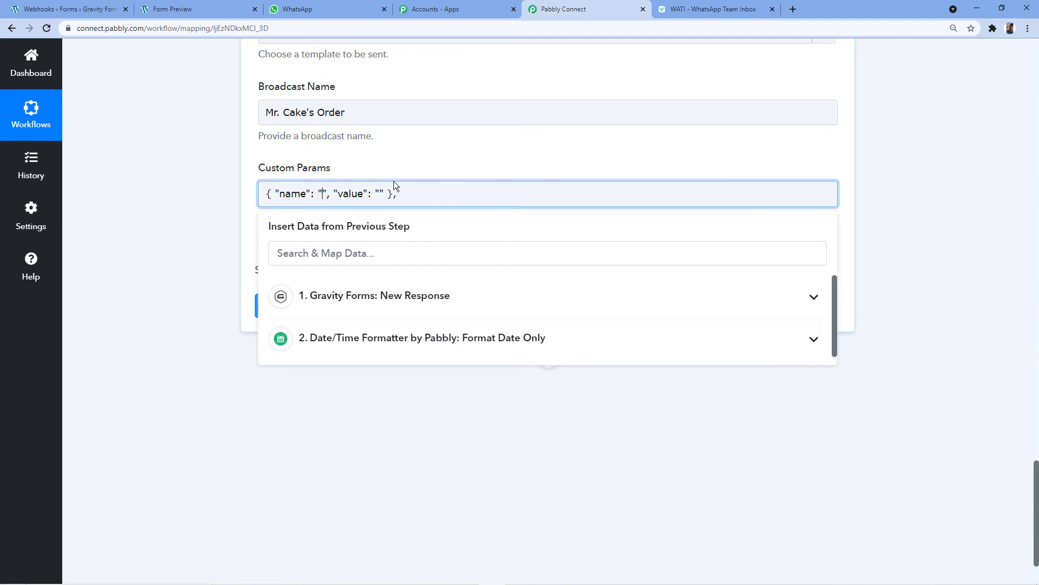
click(387, 164)
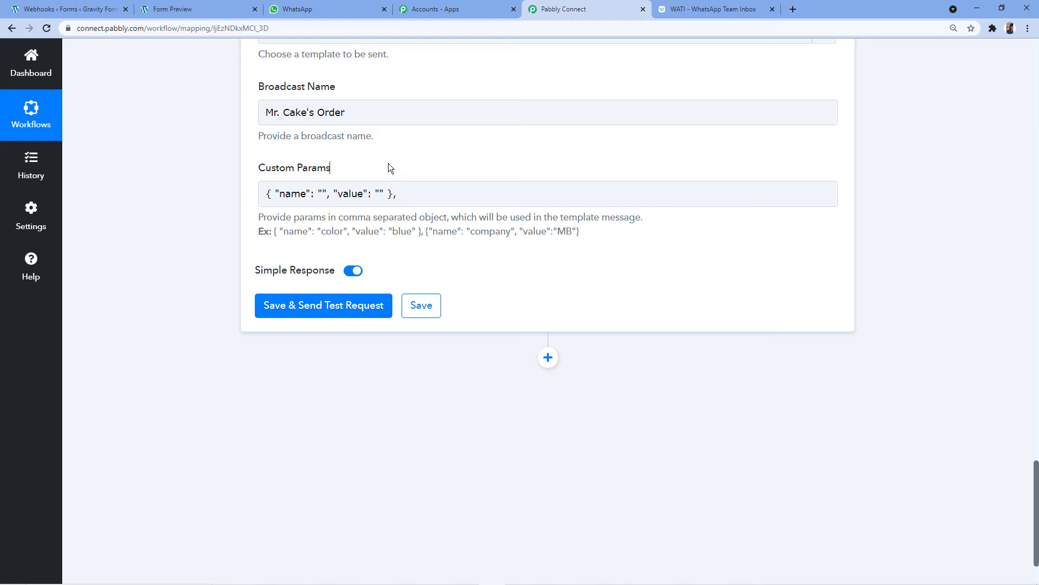
Check the placeholder's wording in WATI and enter "name" as the parameter name in Pabbly Connect's Custom Params
click(322, 193)
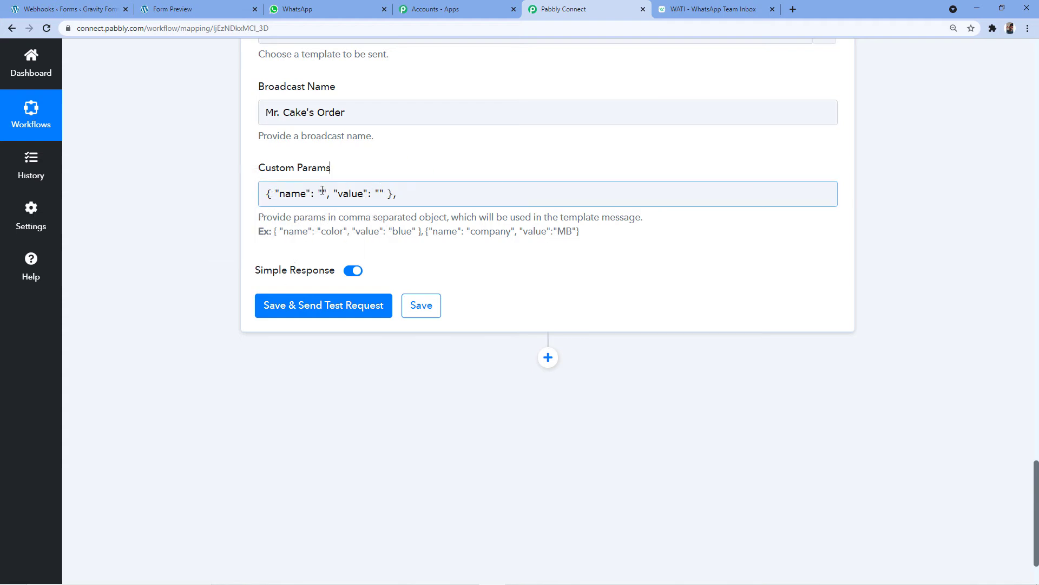
click(322, 193)
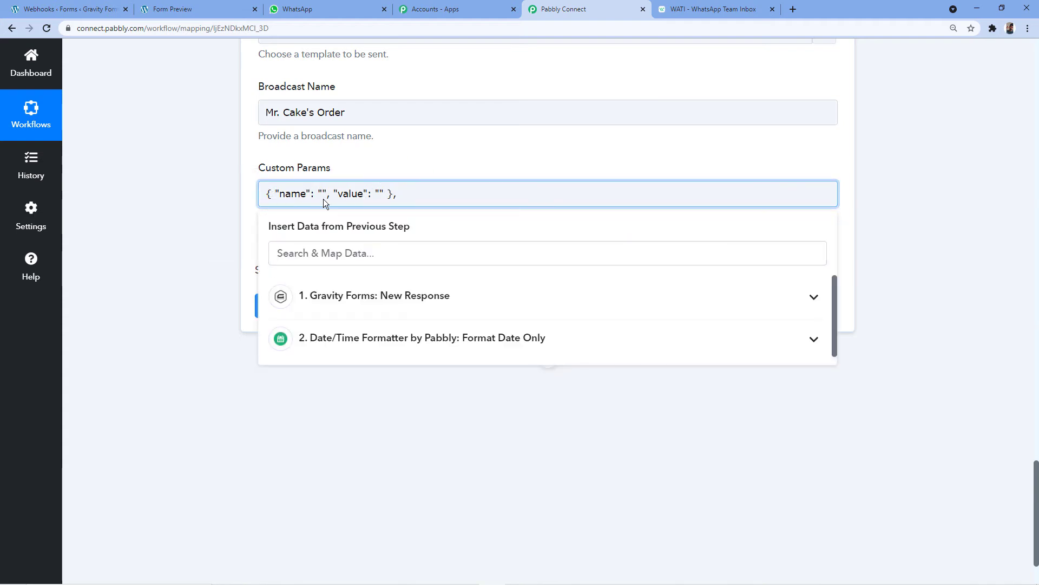
click(709, 9)
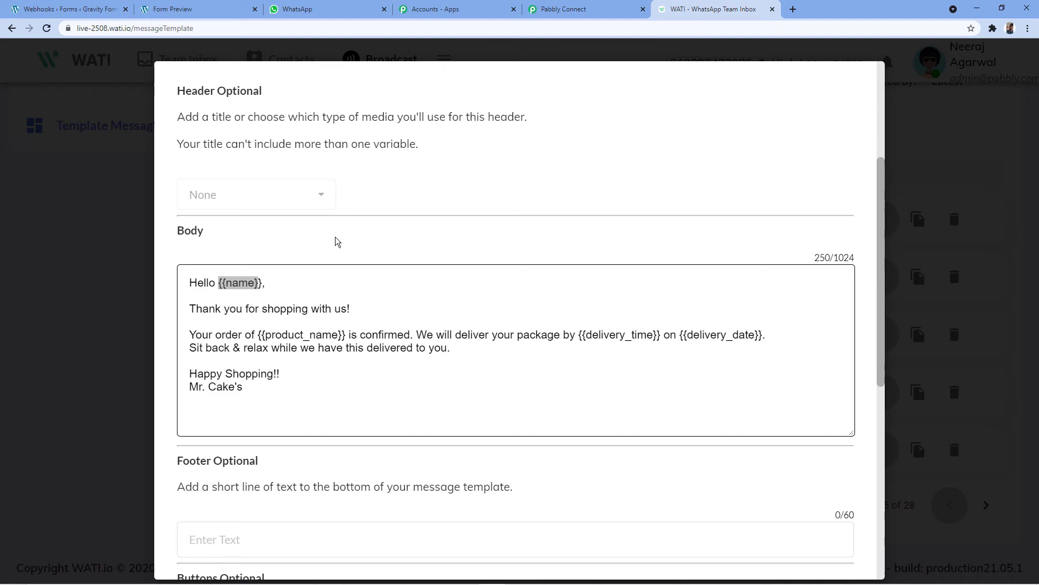
click(265, 285)
drag(225, 284, 254, 287)
click(568, 10)
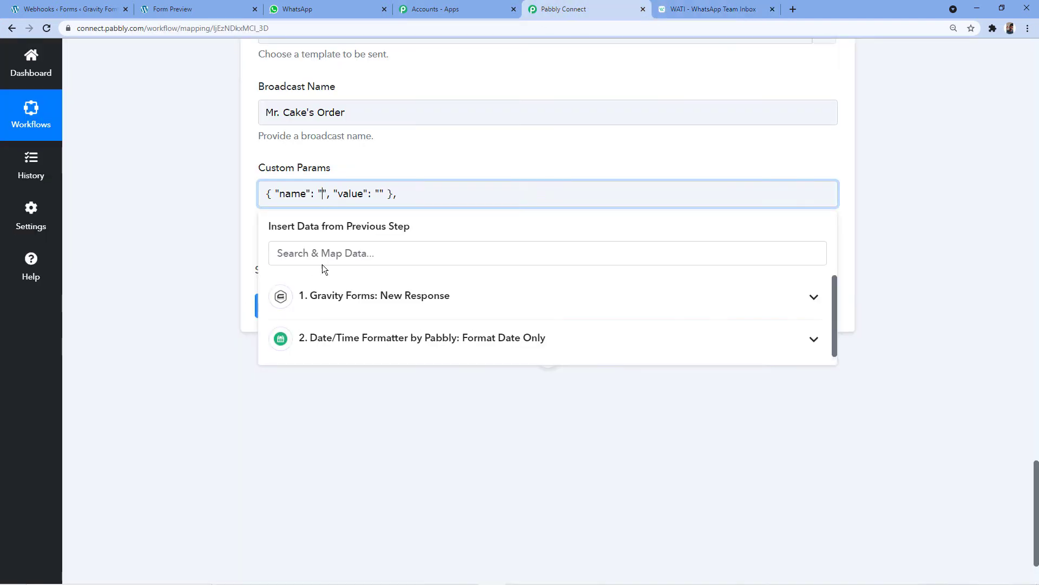
click(324, 195)
text(name)
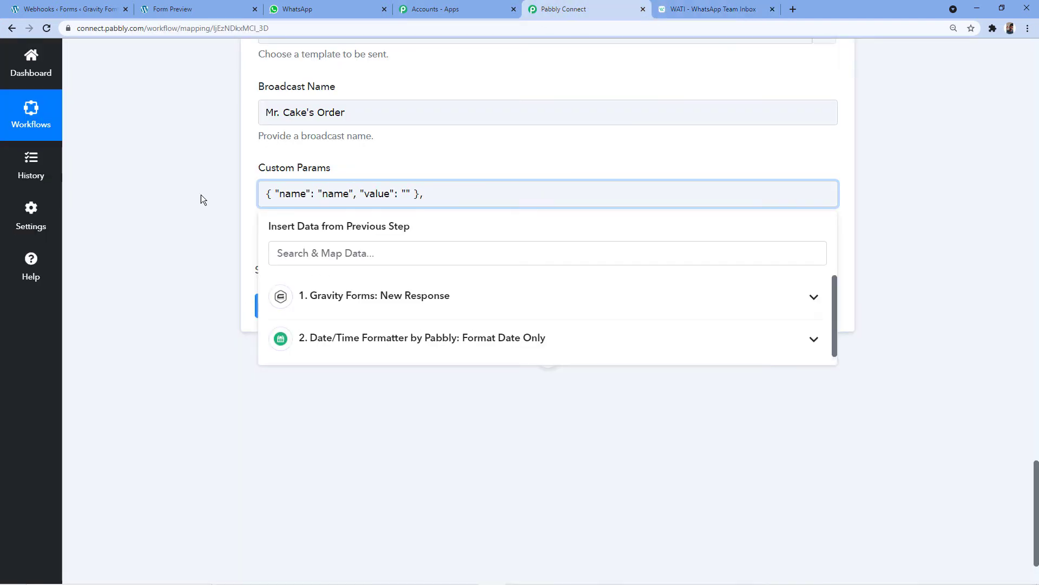
Compare the Custom Params entry with the {{name}} placeholder in WATI's template body, and return to Pabbly Connect
click(408, 190)
click(406, 193)
click(709, 9)
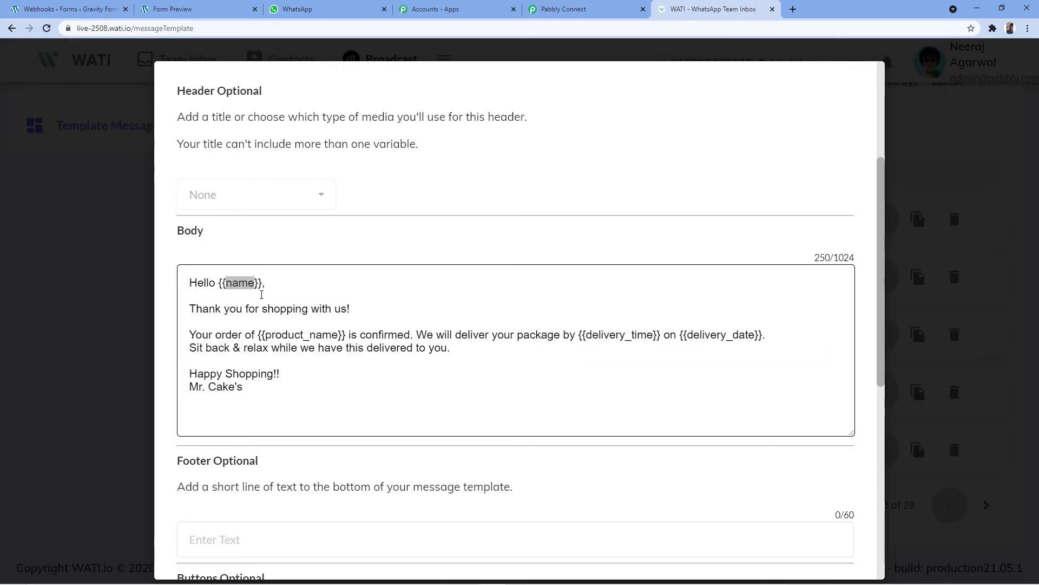
click(600, 7)
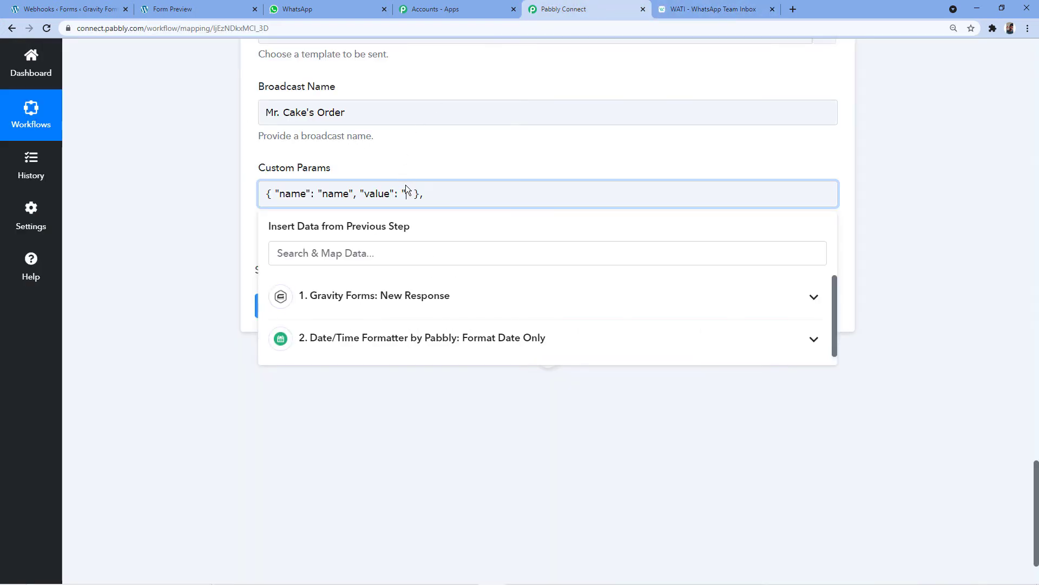
Locate the customer's first and last name, fields 1.3 and 1.6, in the captured Gravity Forms response
click(402, 197)
scroll(537, 187, up, 8)
right_click(554, 226)
click(527, 120)
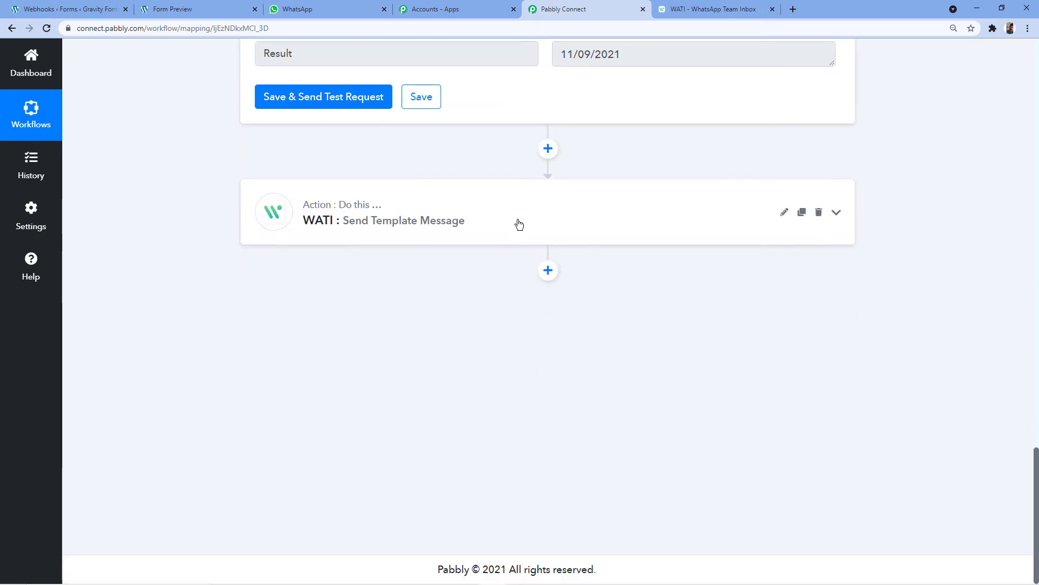
click(532, 211)
scroll(533, 211, up, 20)
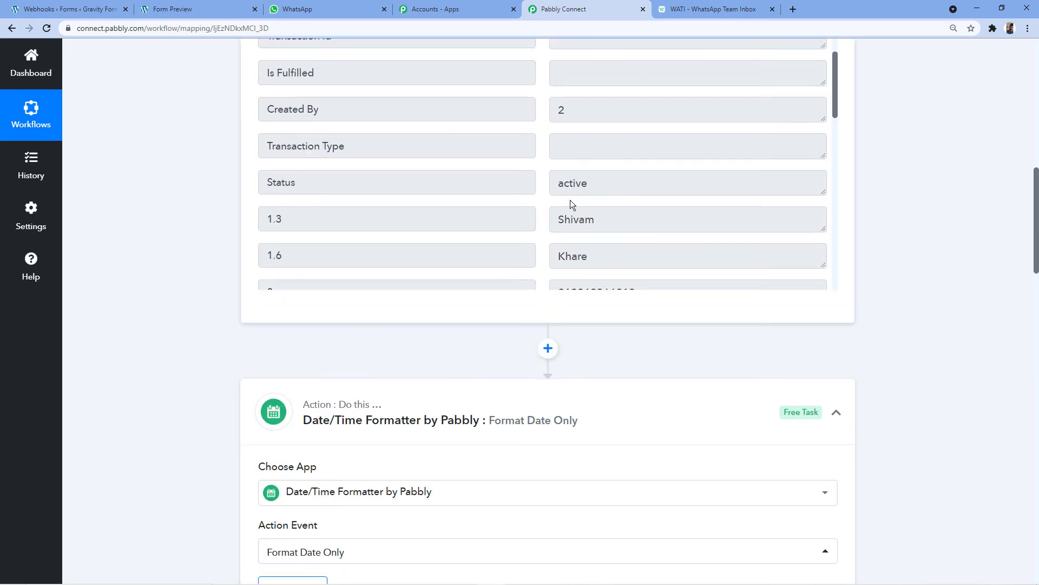
scroll(282, 244, down, 2)
scroll(171, 255, up, 2)
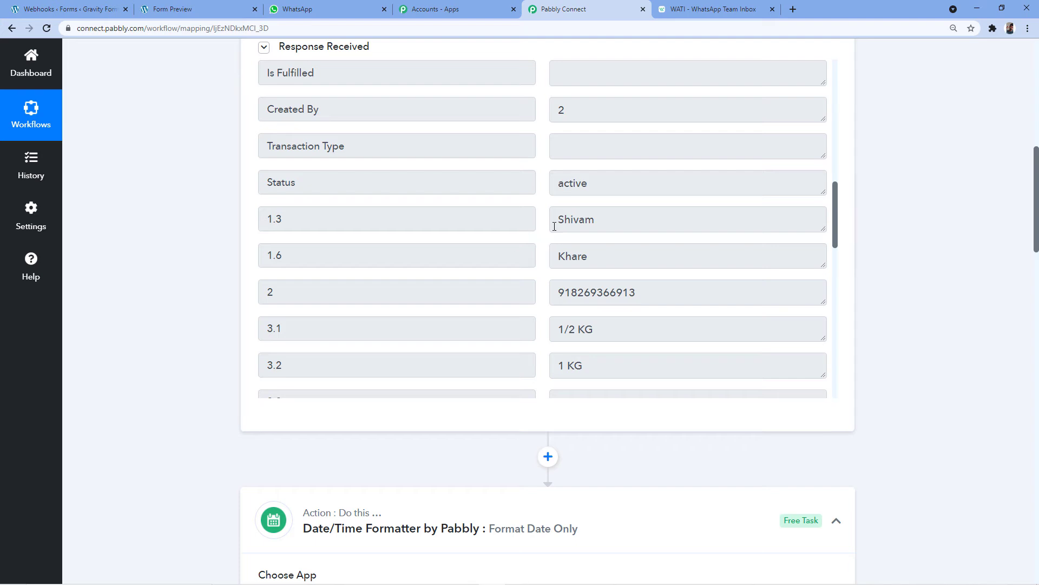
drag(618, 219, 545, 264)
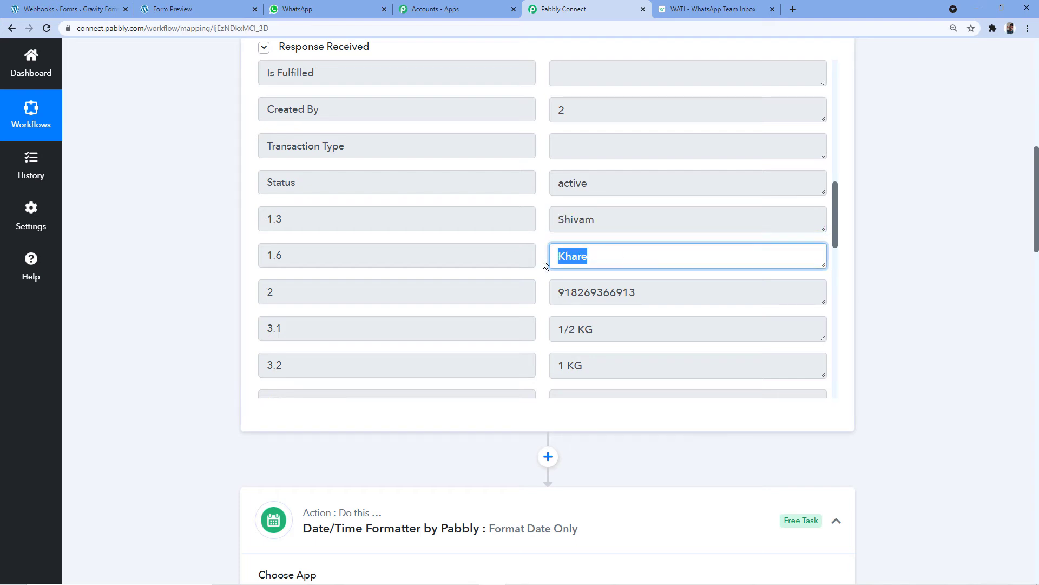
drag(605, 221, 555, 228)
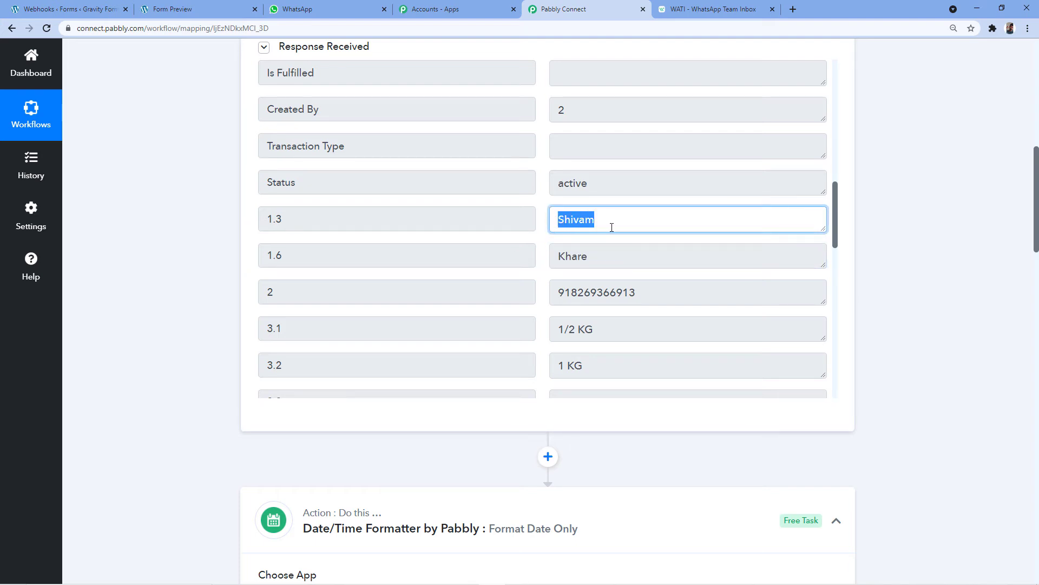
Map the customer's first name, Gravity Forms field 1.3, as the "name" parameter's value in the WATI action's Custom Params
scroll(208, 284, down, 20)
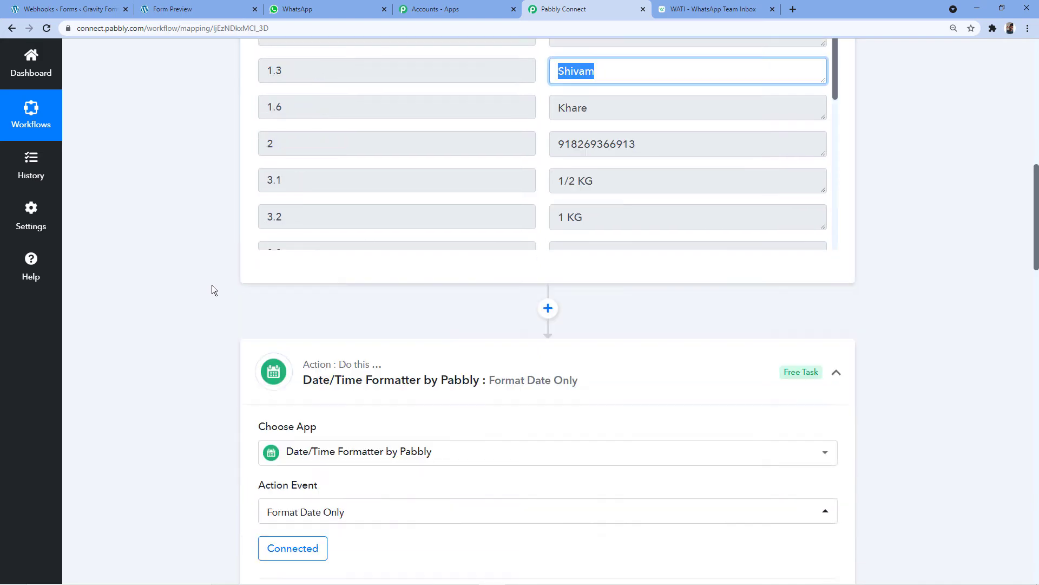
scroll(222, 267, down, 1)
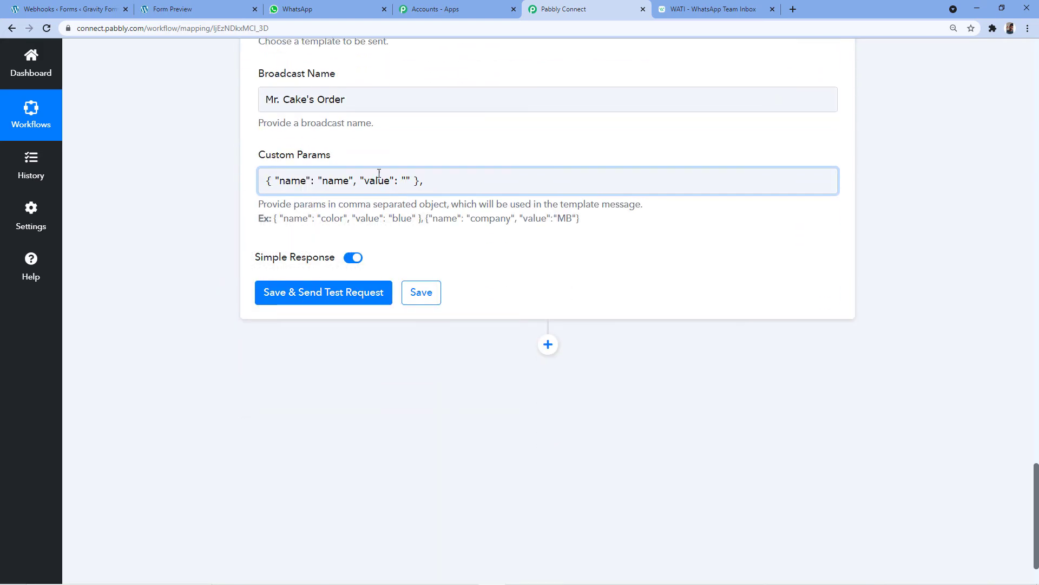
click(406, 181)
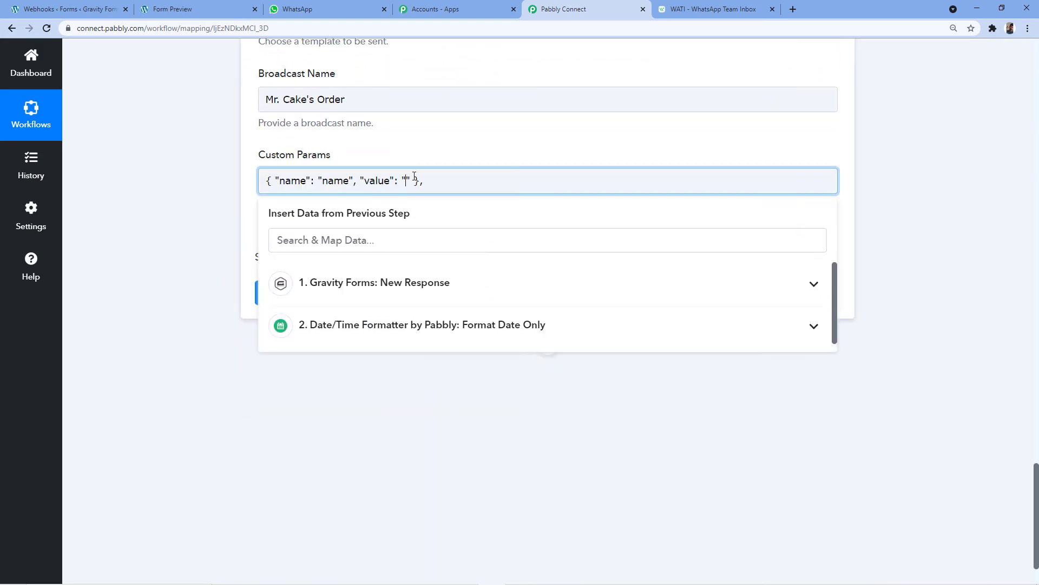
click(715, 9)
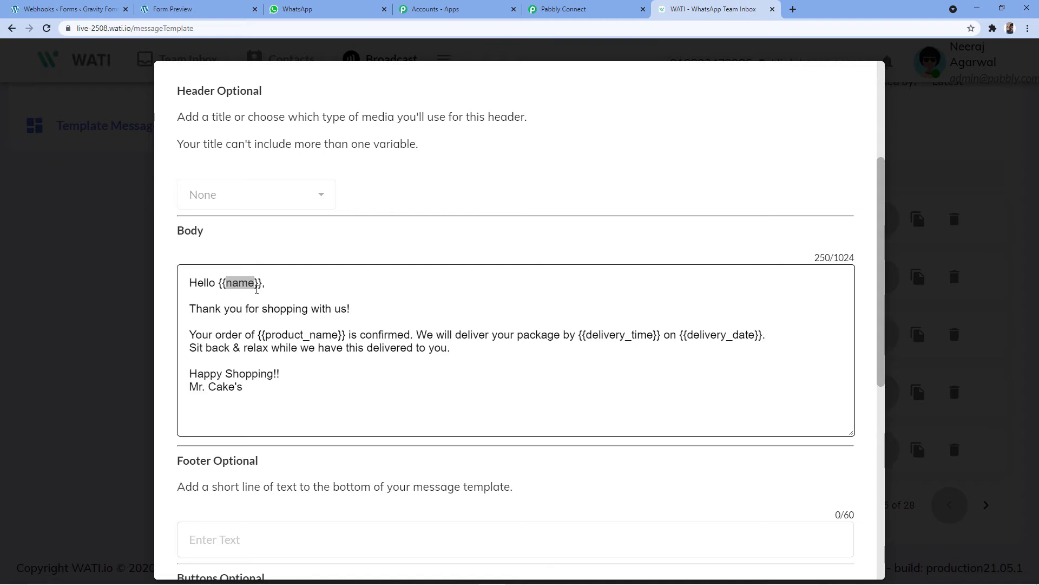
click(574, 10)
click(408, 180)
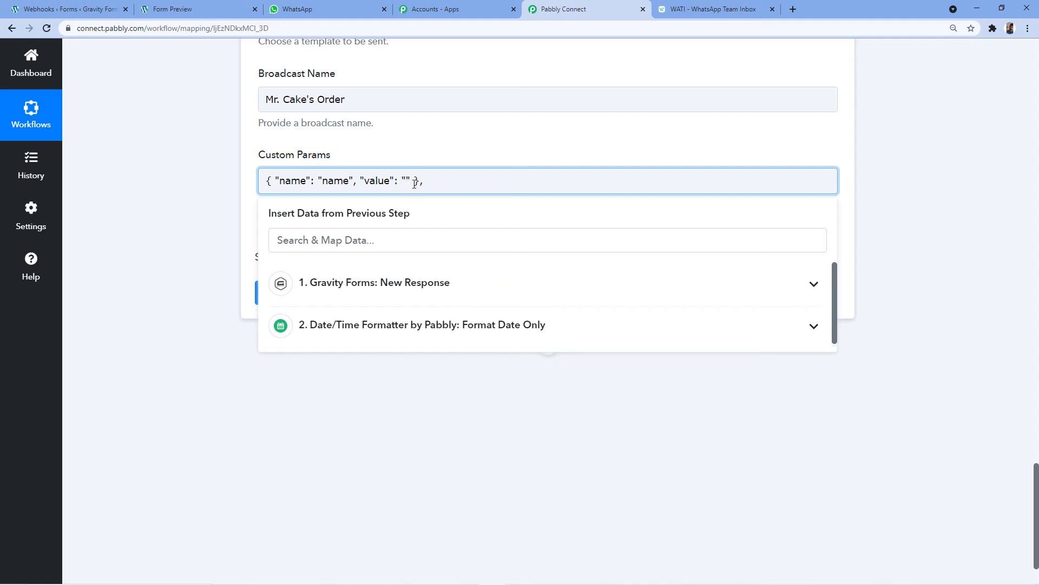
click(386, 289)
scroll(357, 293, down, 9)
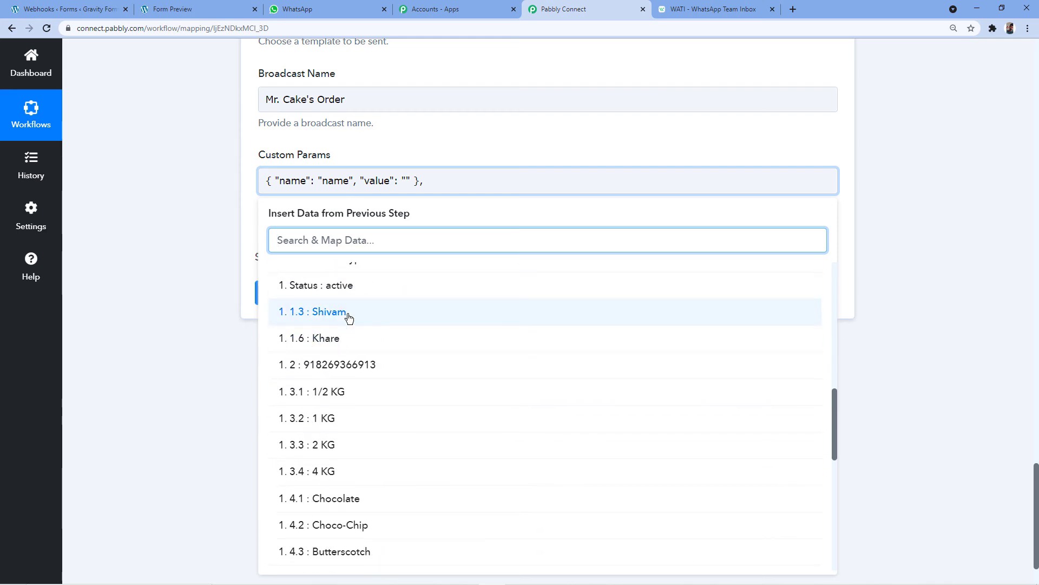
click(349, 314)
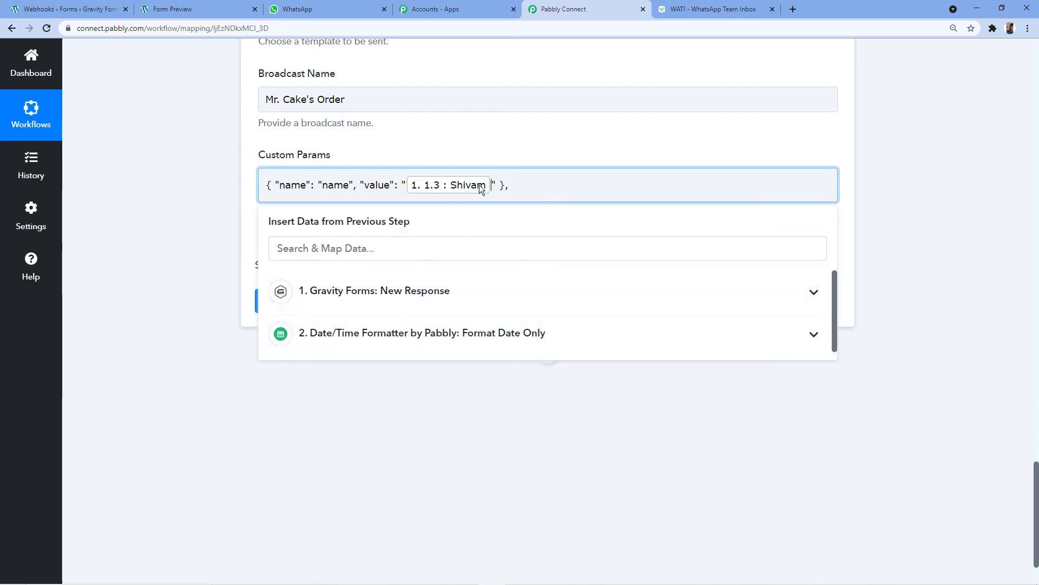
Add the customer's last name, Gravity Forms field 1.6, after the first name in the "name" parameter's value, separated by a space
click(393, 292)
scroll(362, 370, down, 10)
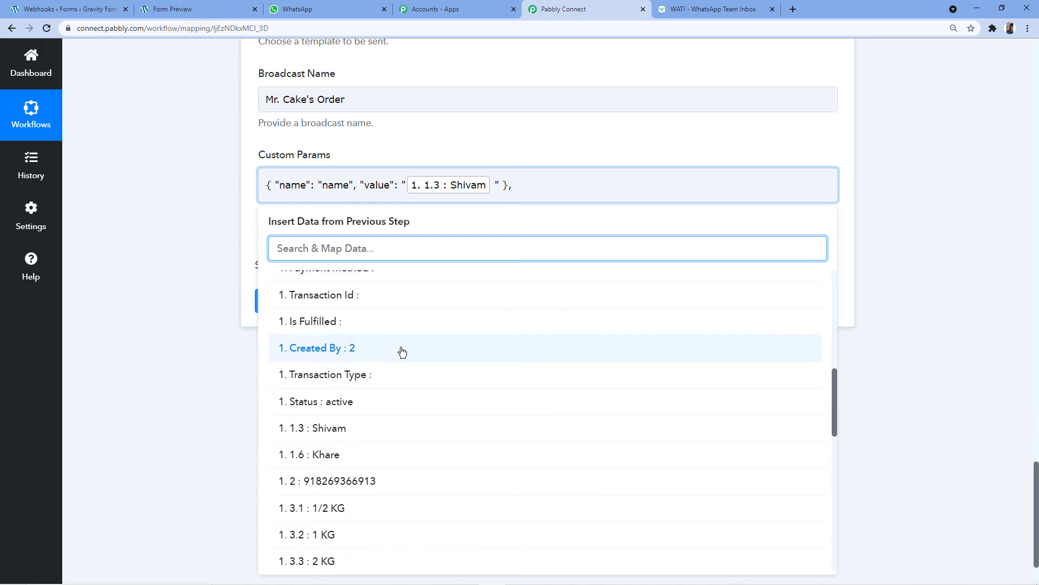
click(342, 348)
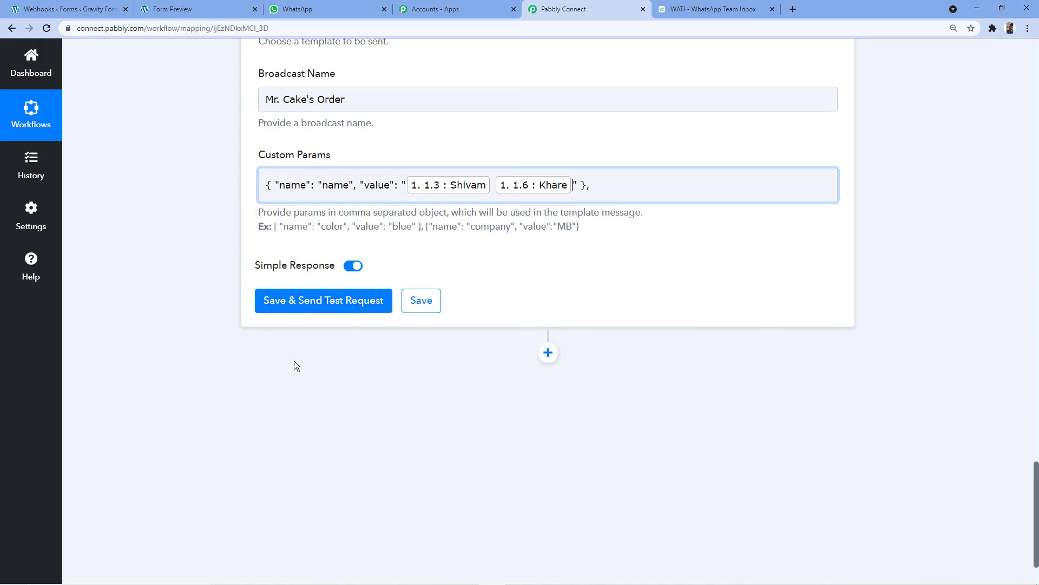
click(183, 341)
click(613, 190)
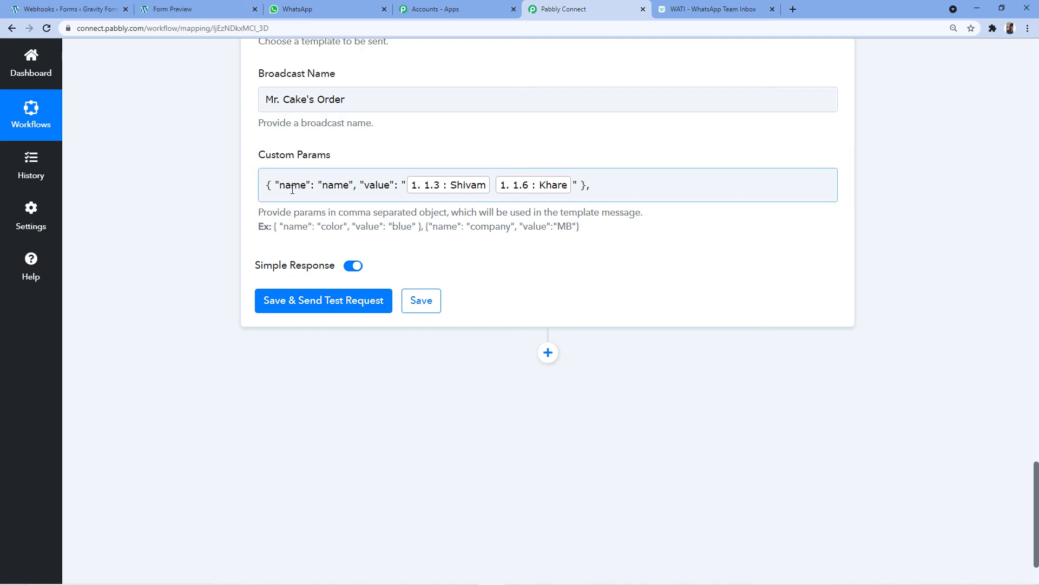
Look up the {{product_name}} placeholder in WATI and append the example parameter { "name": "color", "value": "blue" }, to Custom Params in Pabbly Connect
drag(323, 185, 352, 186)
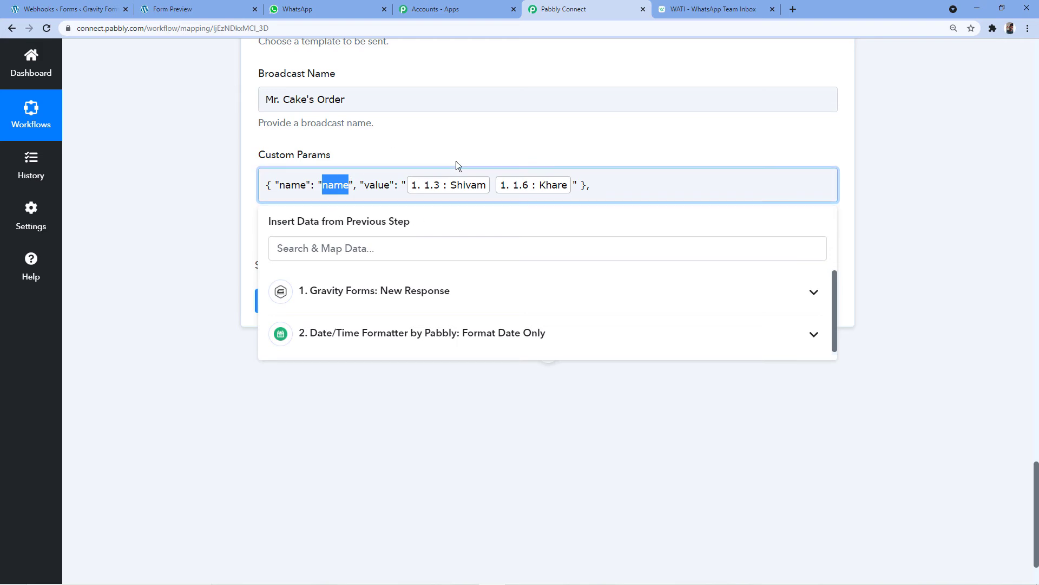
click(463, 136)
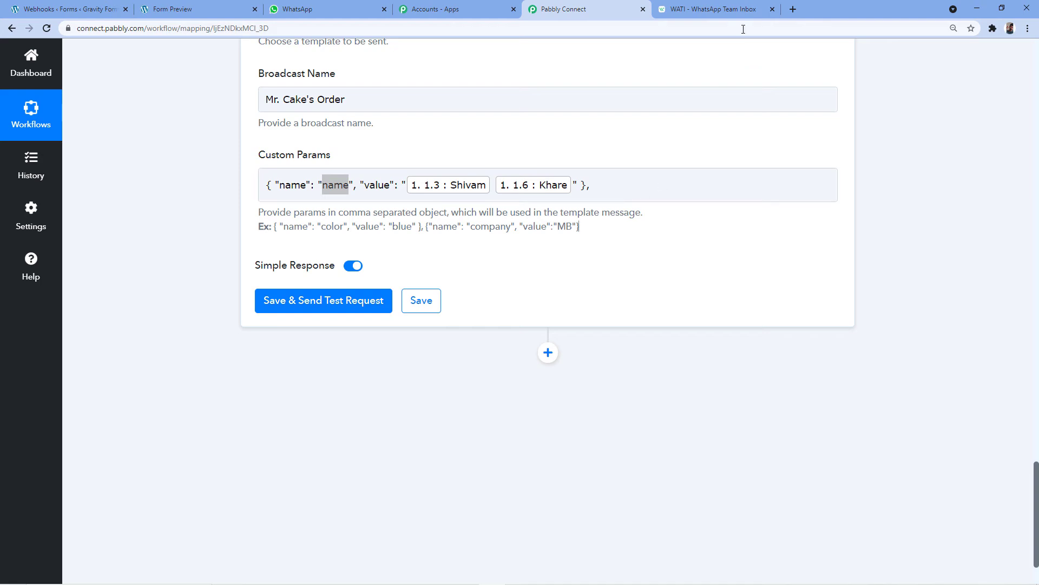
click(730, 11)
click(264, 373)
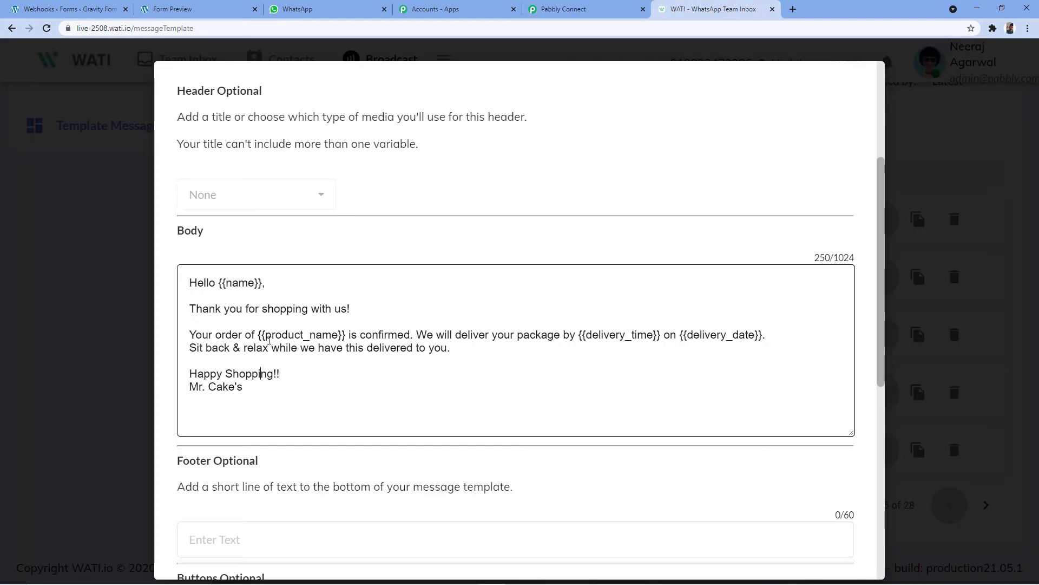
drag(265, 336, 340, 341)
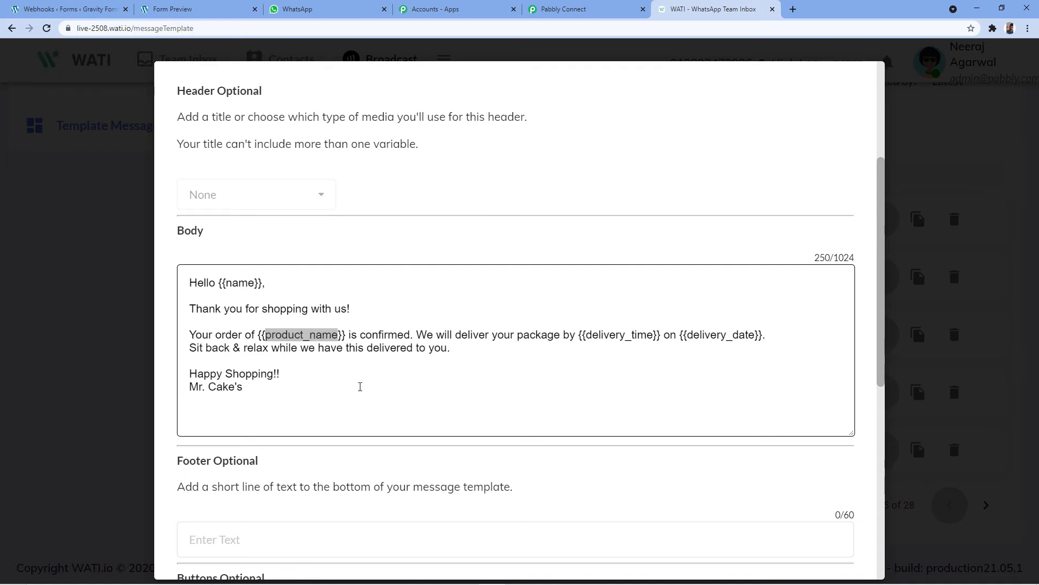
click(563, 9)
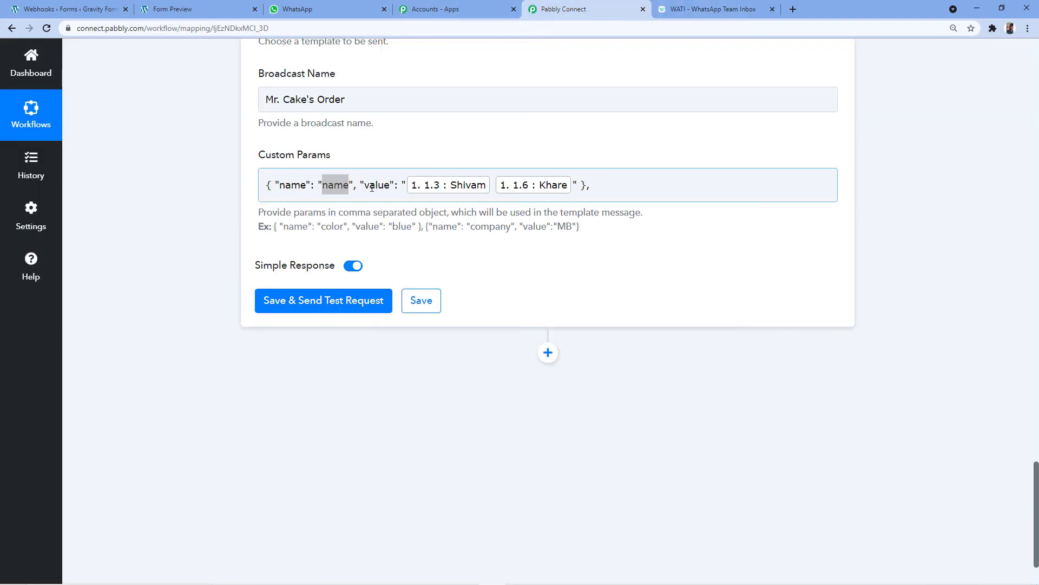
click(575, 183)
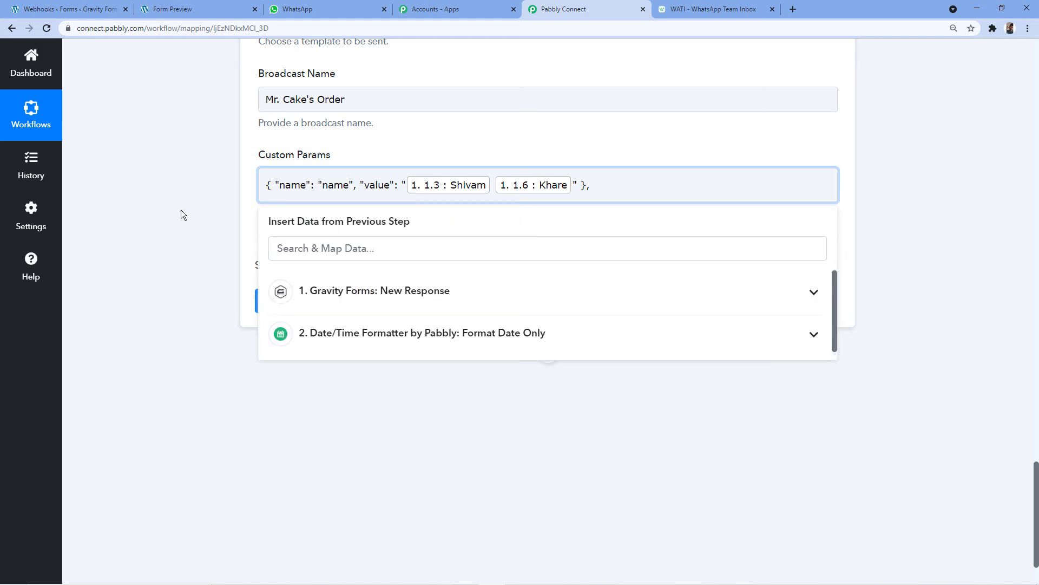
text({ "name": "color", "value": "blue" },)
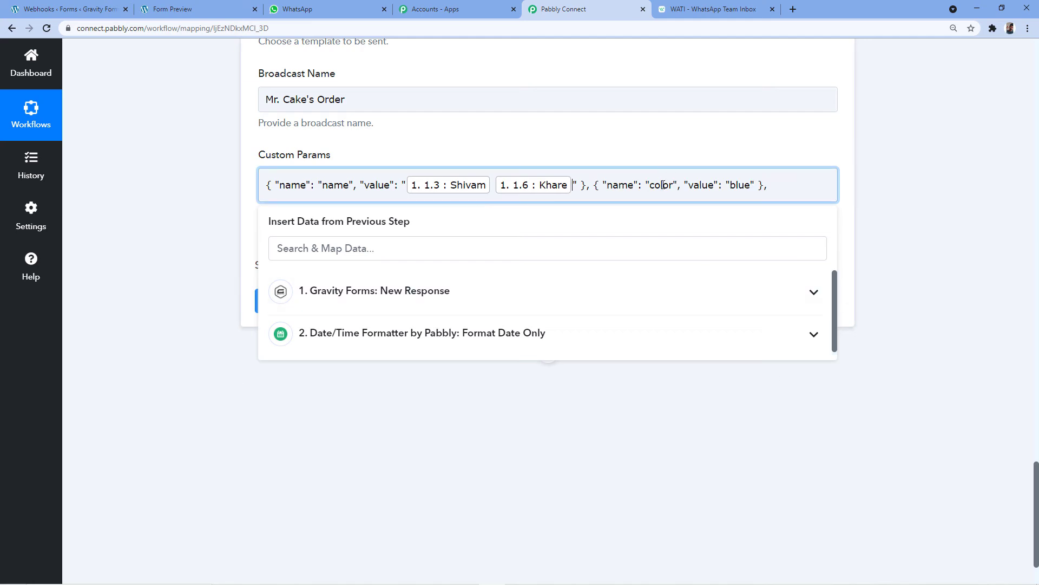
Empty the second parameter's name and value in Custom Params, leaving { "name": "", "value": "" },
key(Right)
key(Right)
key(Right)
key(Right)
key(Right)
key(Right)
key(Right)
key(Right)
double_click(664, 185)
key(BackSpace)
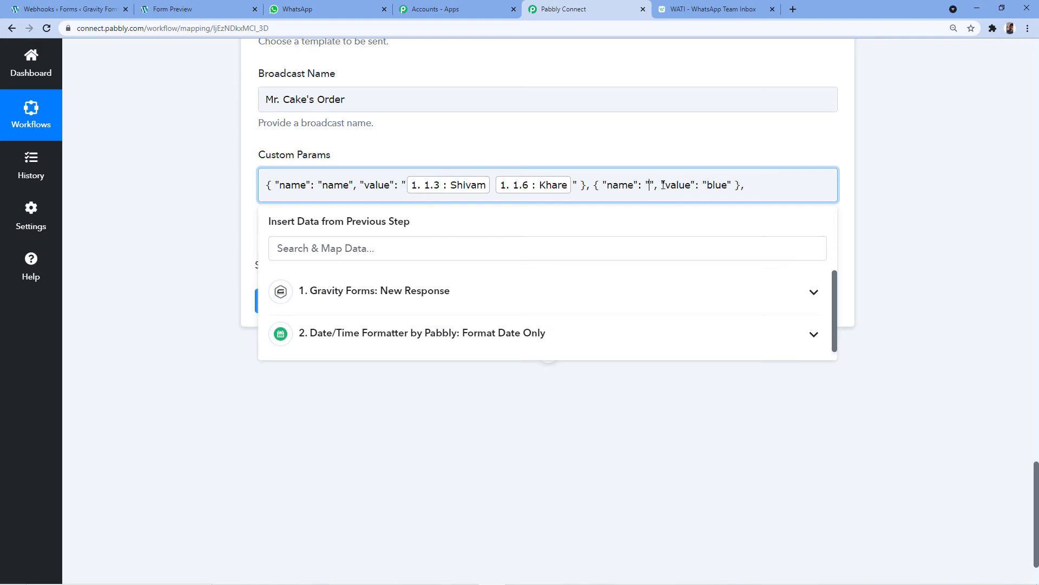
key(shift+Right)
key(shift+Right)
key(shift+Right)
key(shift+Right)
key(BackSpace)
key(Left)
key(Left)
key(Left)
Enter "product_name" as the second parameter's name in Custom Params, checking it against the placeholder in WATI's template body
click(714, 9)
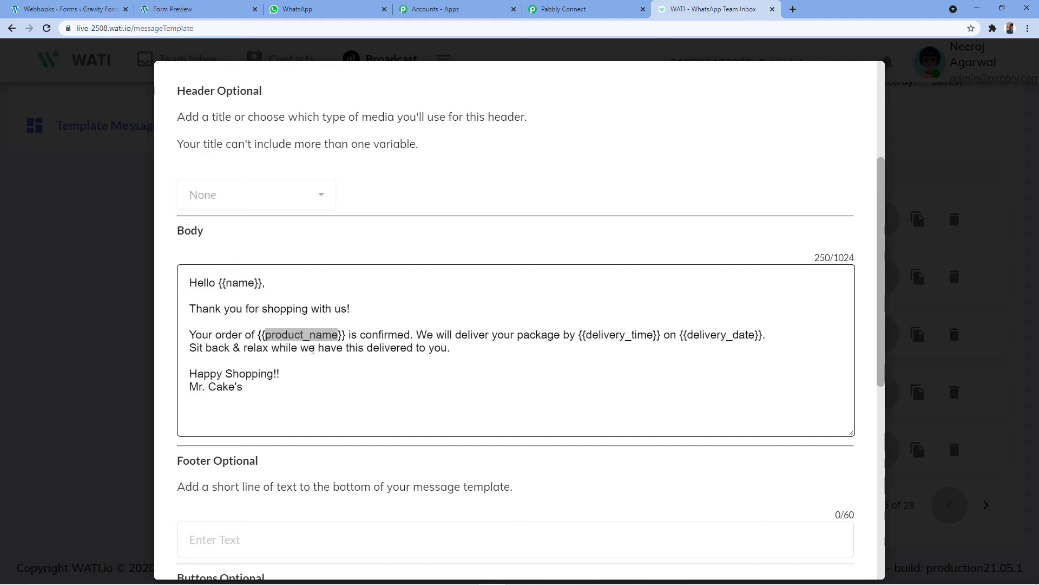
click(585, 9)
text(product)
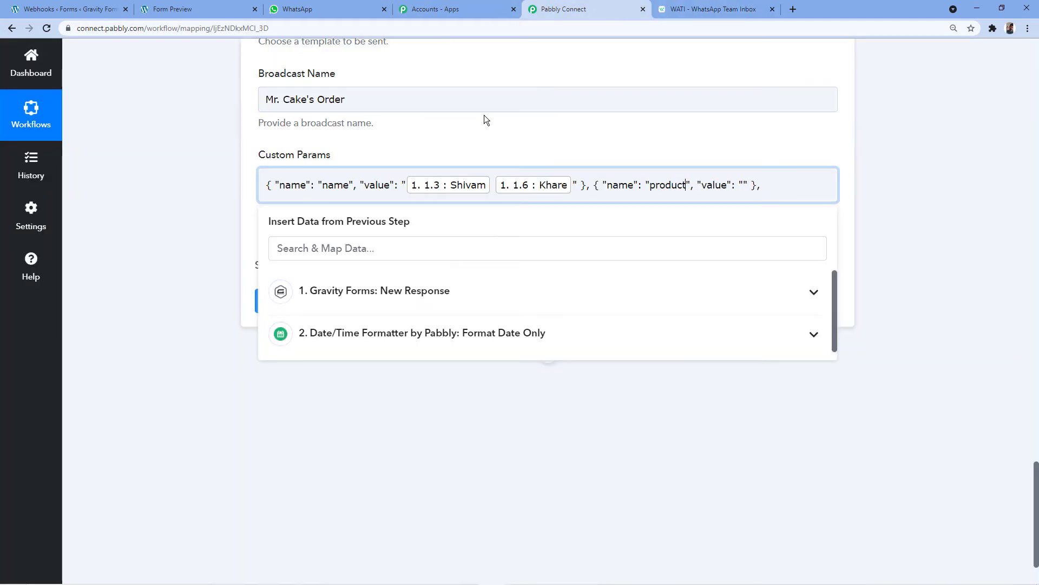
text(_name)
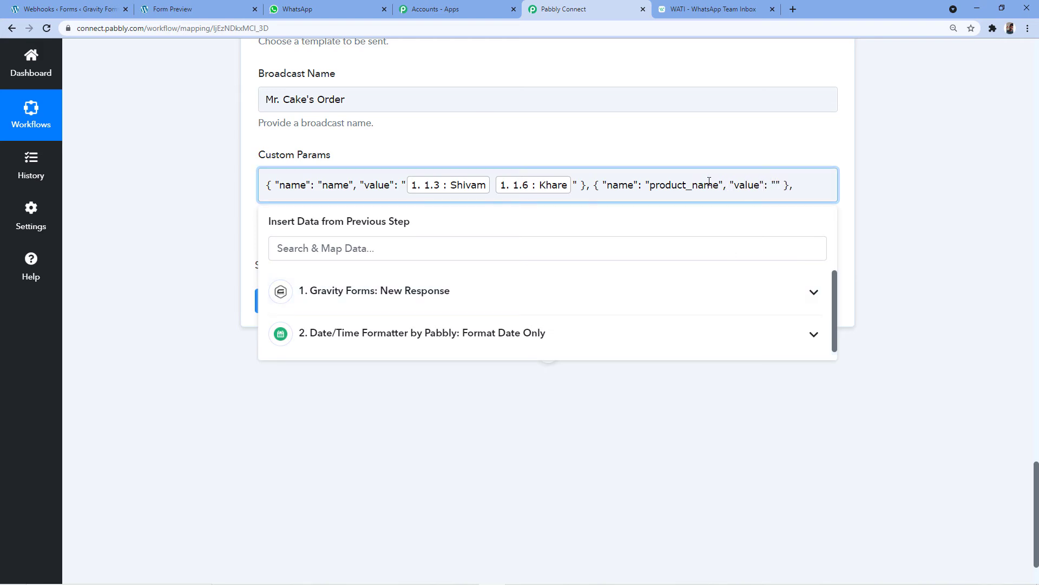
click(746, 7)
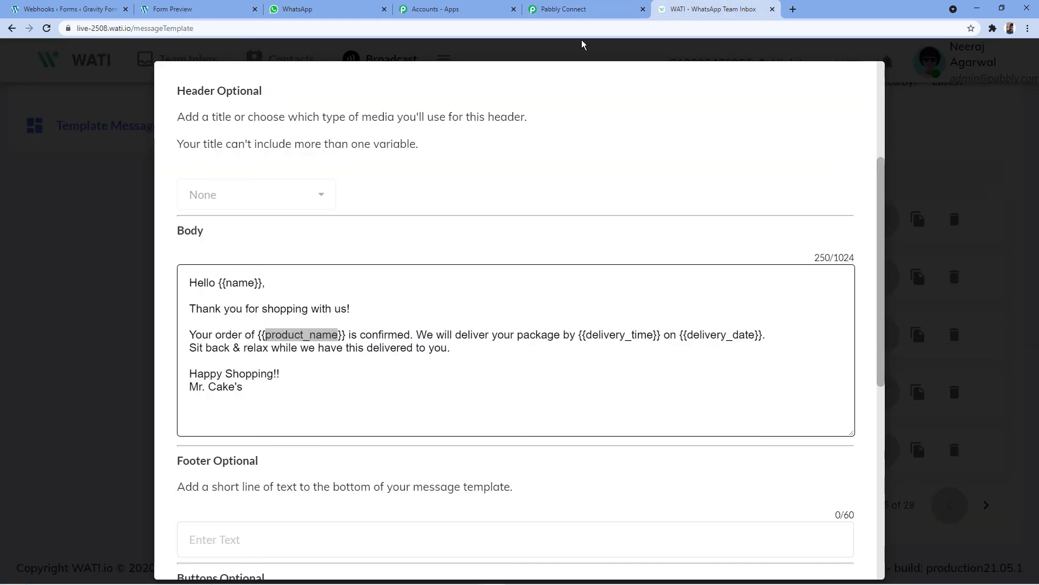
click(581, 9)
Examine the cake weight fields 3.1 to 3.4 and flavour fields 4.1 to 4.4 in the captured Gravity Forms response
scroll(428, 228, up, 10)
scroll(451, 279, up, 15)
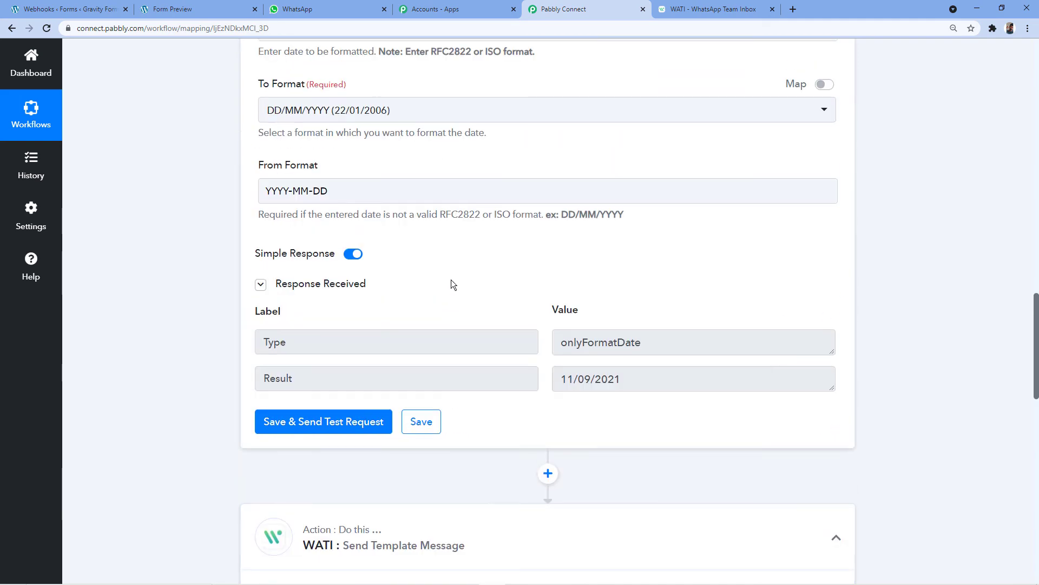
scroll(514, 287, down, 6)
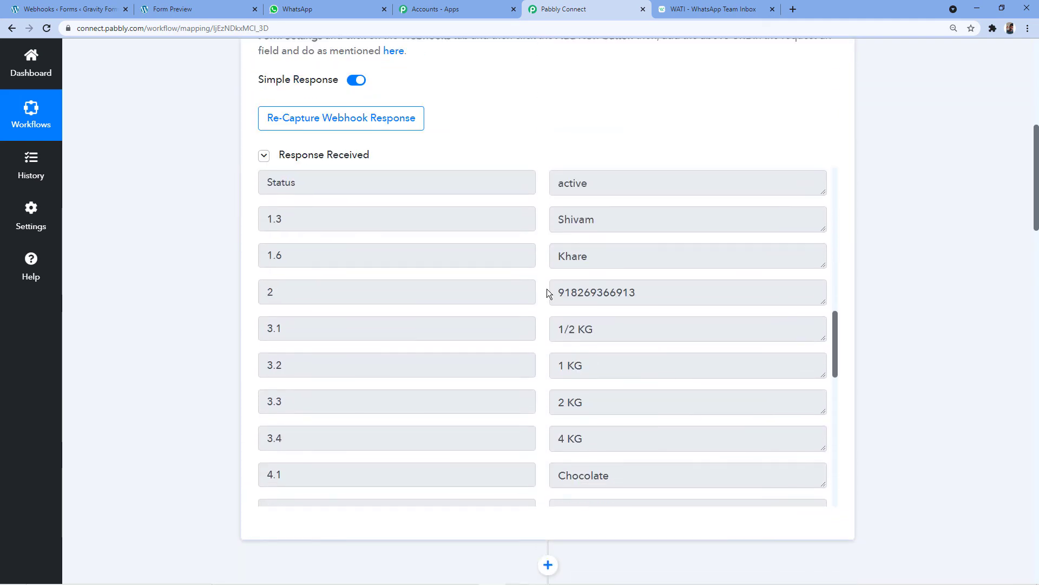
scroll(575, 238, up, 2)
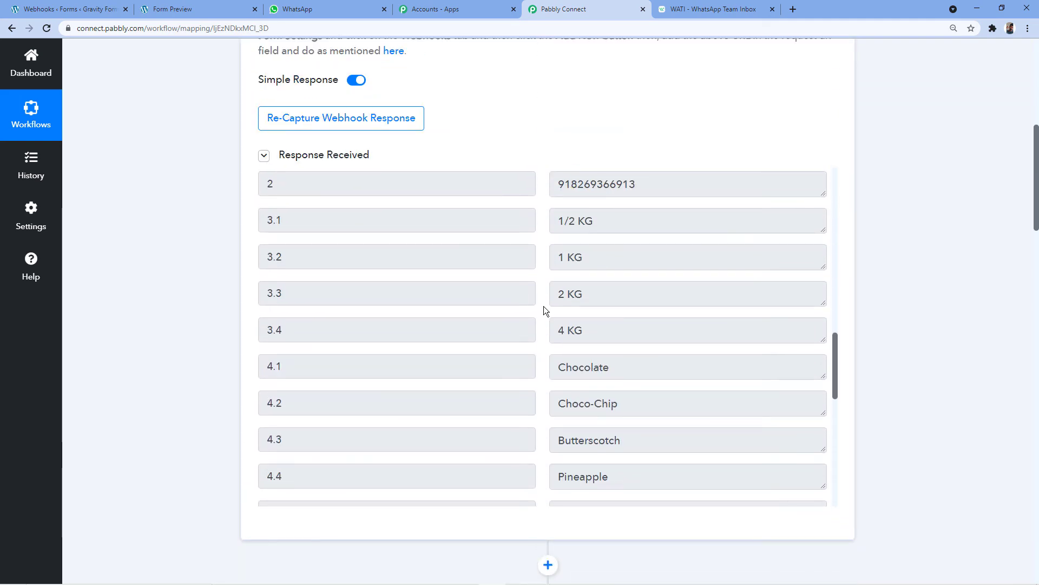
scroll(544, 306, down, 2)
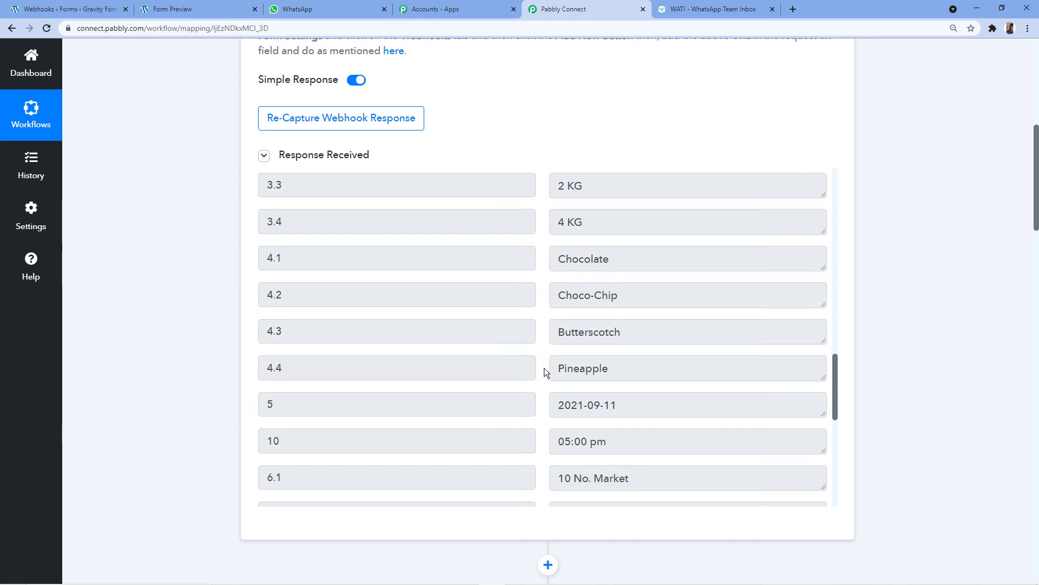
scroll(879, 314, down, 4)
scroll(879, 301, up, 6)
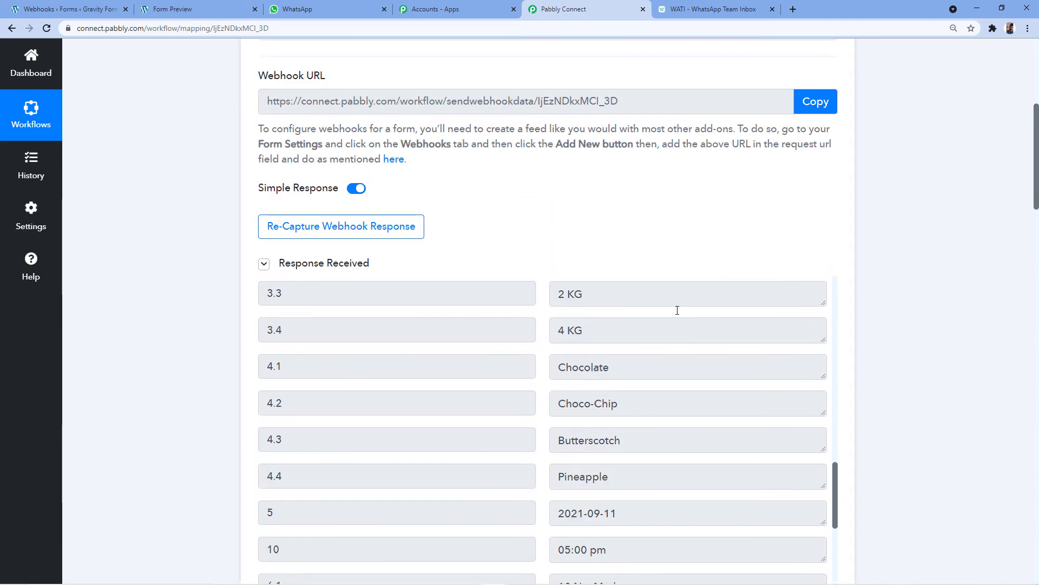
scroll(661, 239, down, 1)
scroll(865, 242, down, 2)
scroll(757, 276, up, 2)
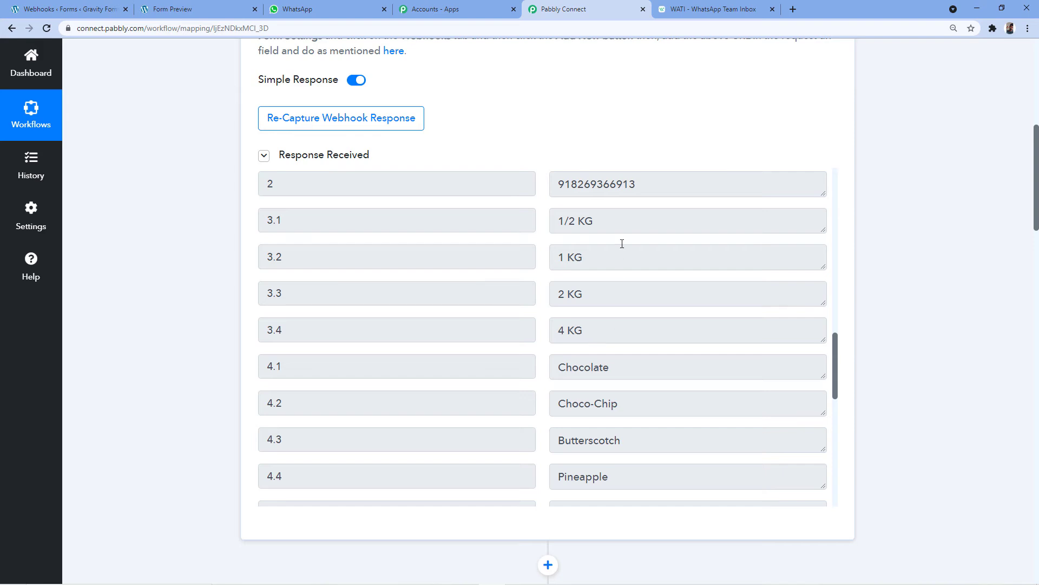
scroll(532, 231, down, 2)
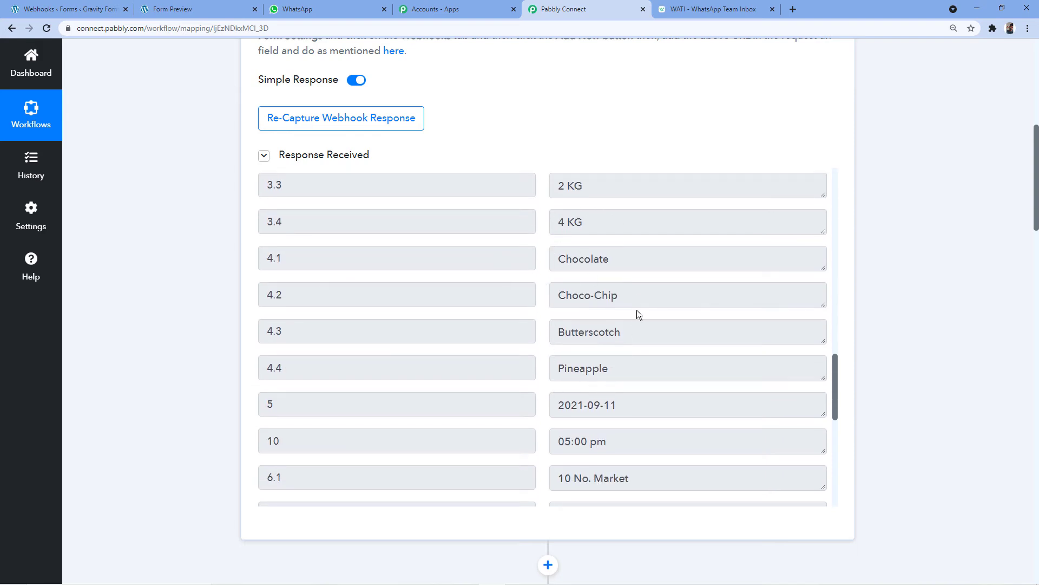
scroll(861, 281, up, 2)
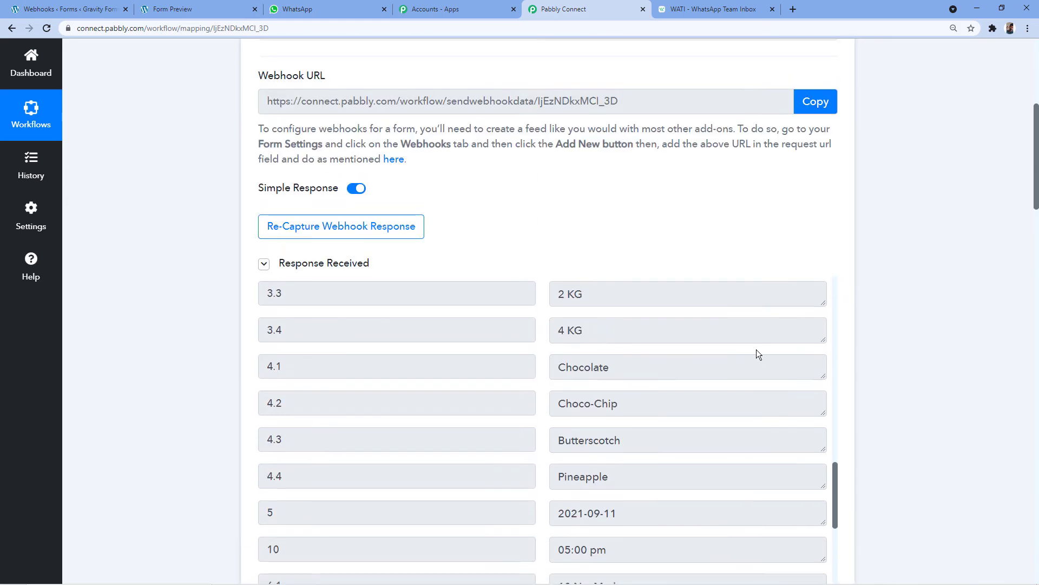
scroll(744, 334, up, 2)
scroll(738, 210, down, 1)
scroll(740, 212, down, 1)
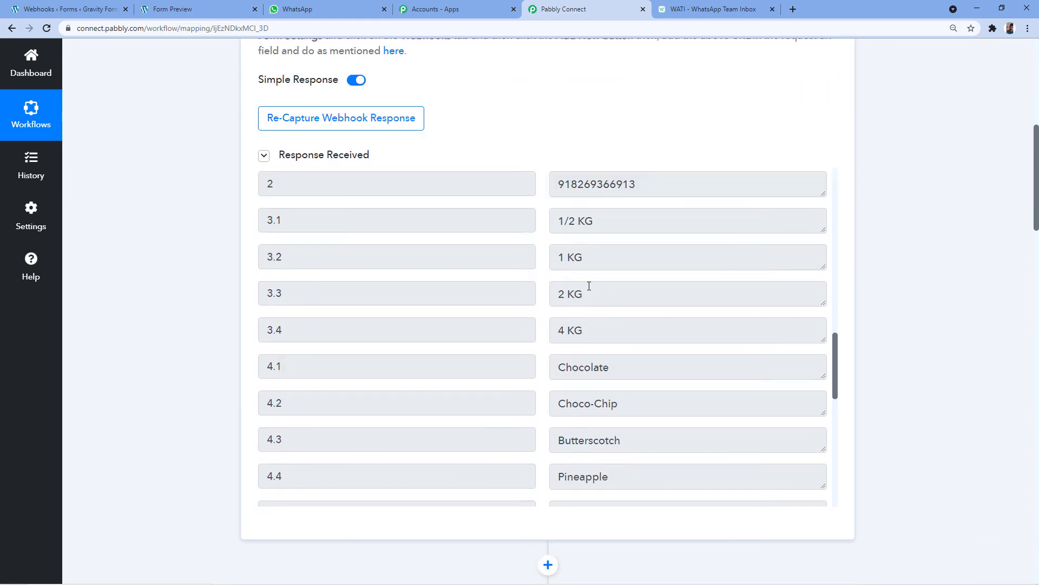
scroll(588, 271, down, 2)
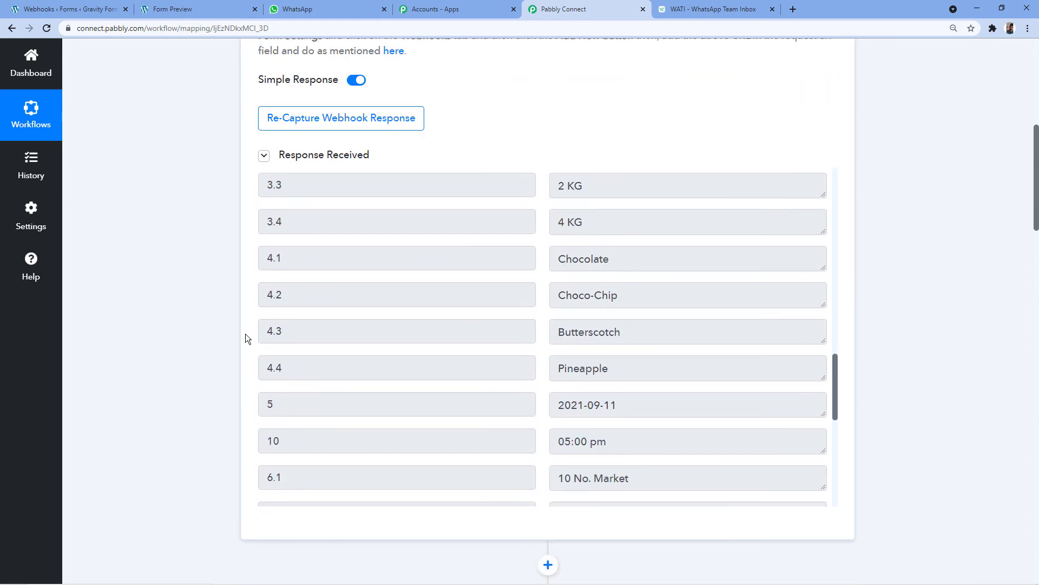
scroll(245, 333, down, 20)
scroll(242, 333, down, 13)
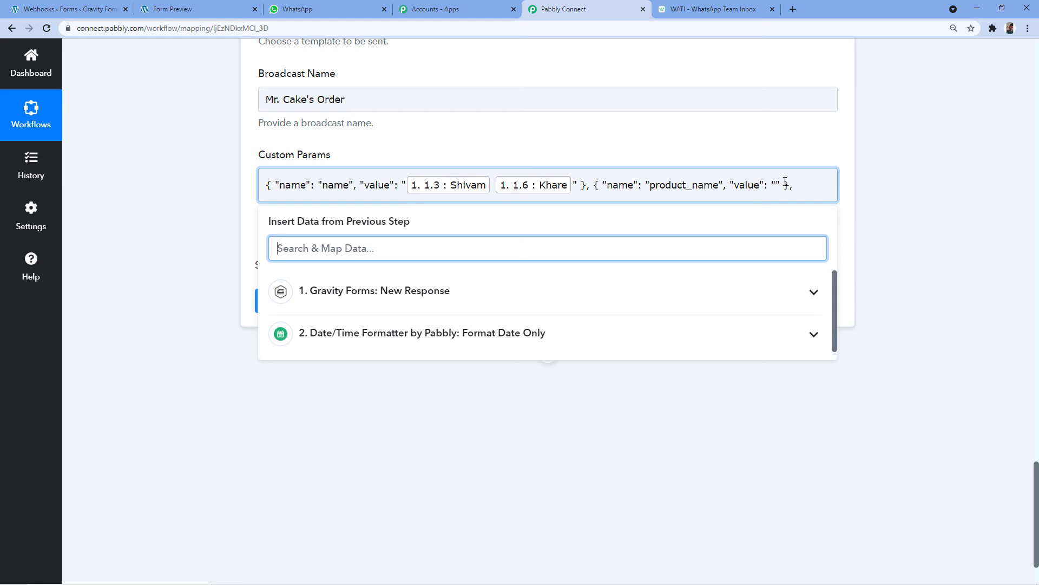
Map Gravity Forms weight fields 3.1 (1/2 KG) and 3.2 (1 KG) into the empty product_name value in Custom Params
click(766, 185)
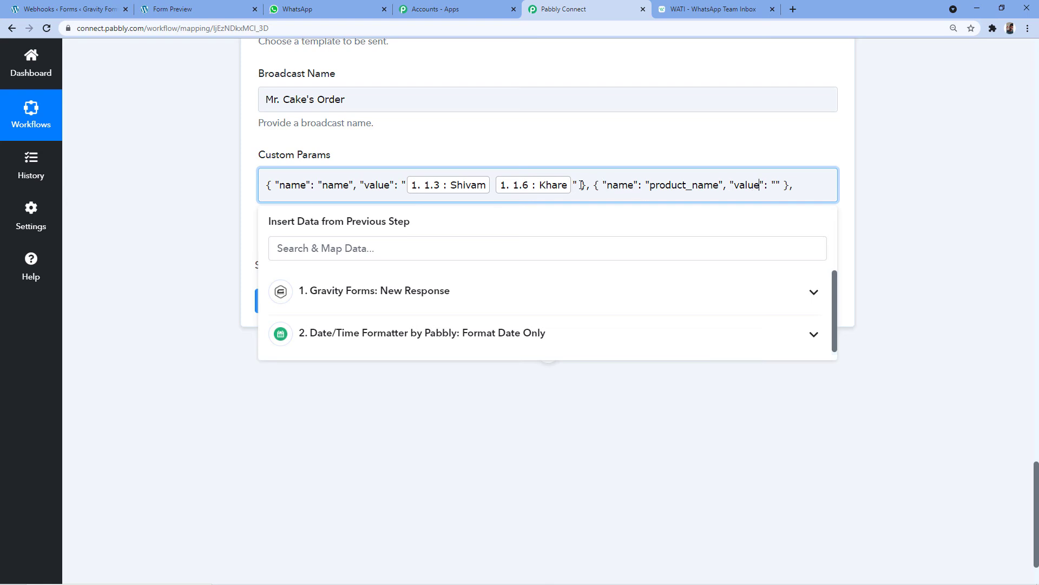
key(shift+Right)
key(Right)
click(428, 293)
scroll(481, 325, down, 7)
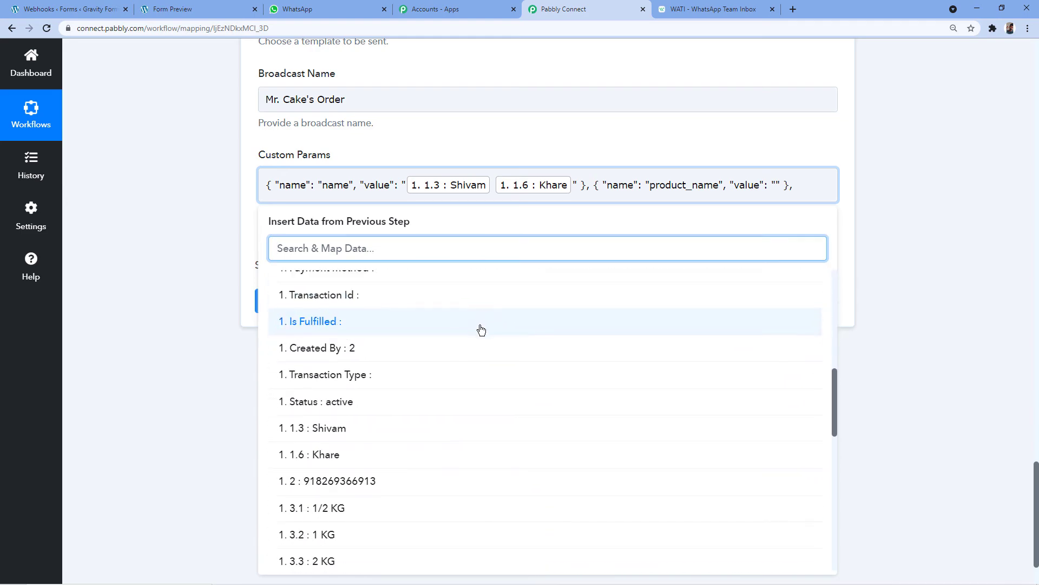
scroll(482, 329, down, 4)
click(447, 288)
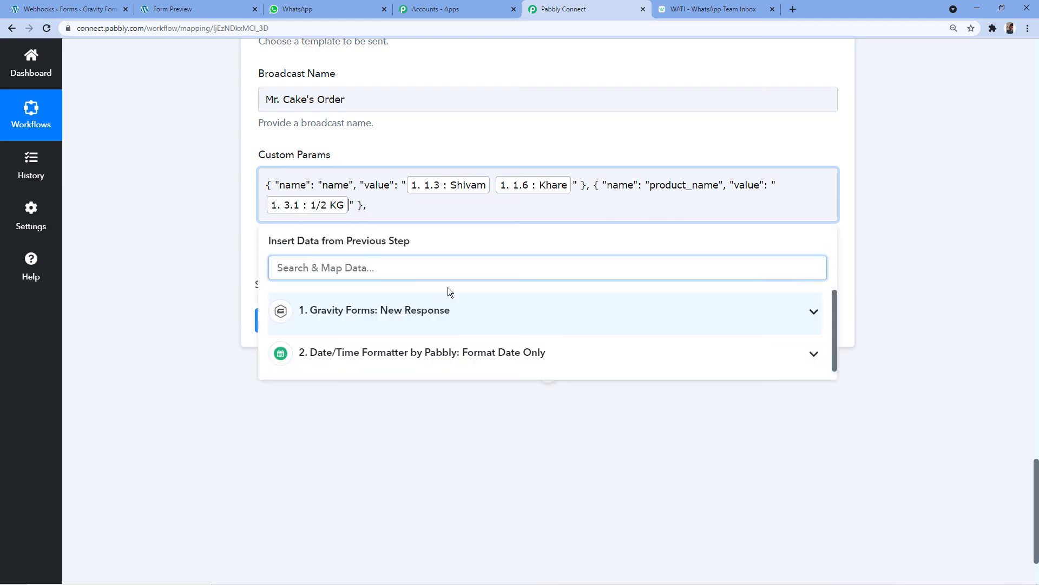
click(396, 315)
scroll(399, 354, down, 8)
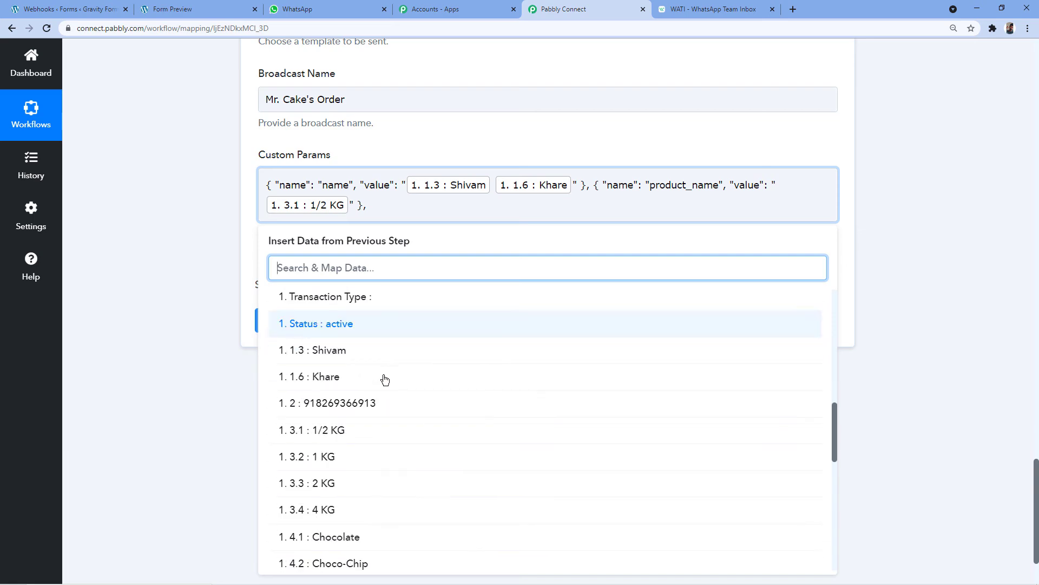
scroll(385, 378, down, 3)
click(372, 341)
Add Gravity Forms weight fields 3.3 (2 KG) and 3.4 (4 KG) to the product_name value in Custom Params
click(383, 318)
scroll(380, 377, down, 5)
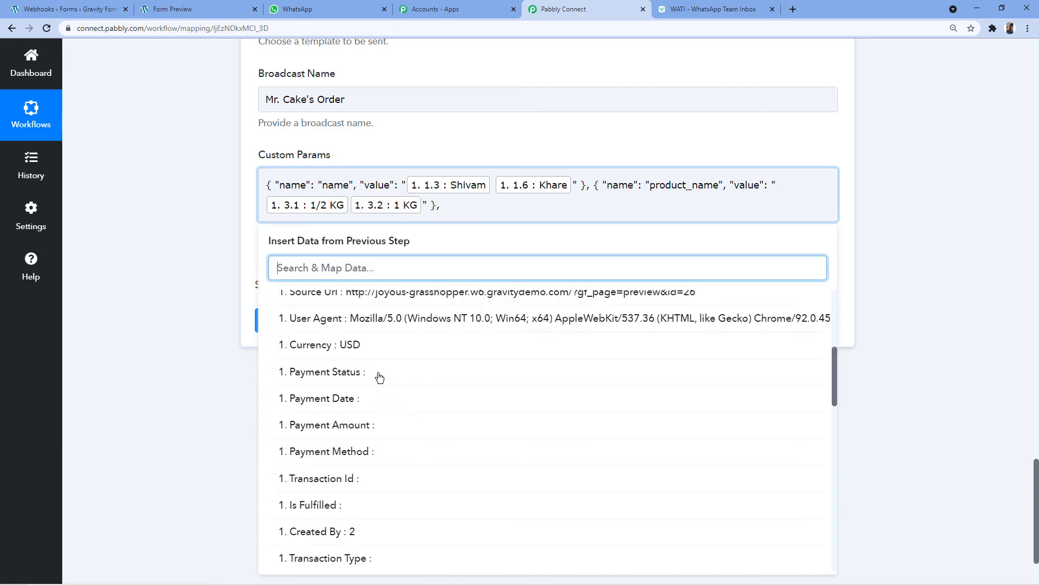
scroll(379, 368, down, 5)
click(342, 473)
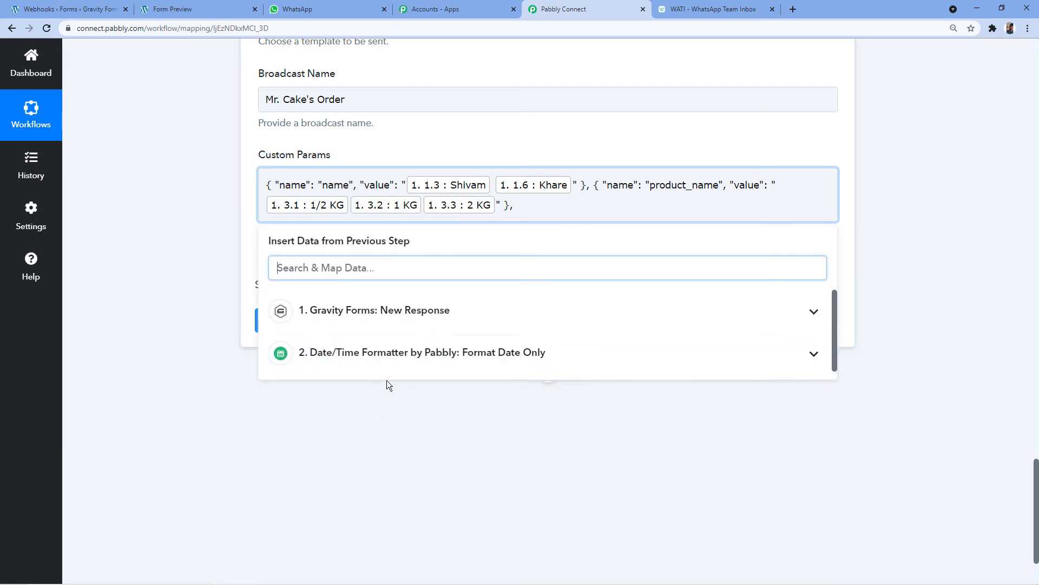
click(396, 313)
scroll(385, 420, down, 8)
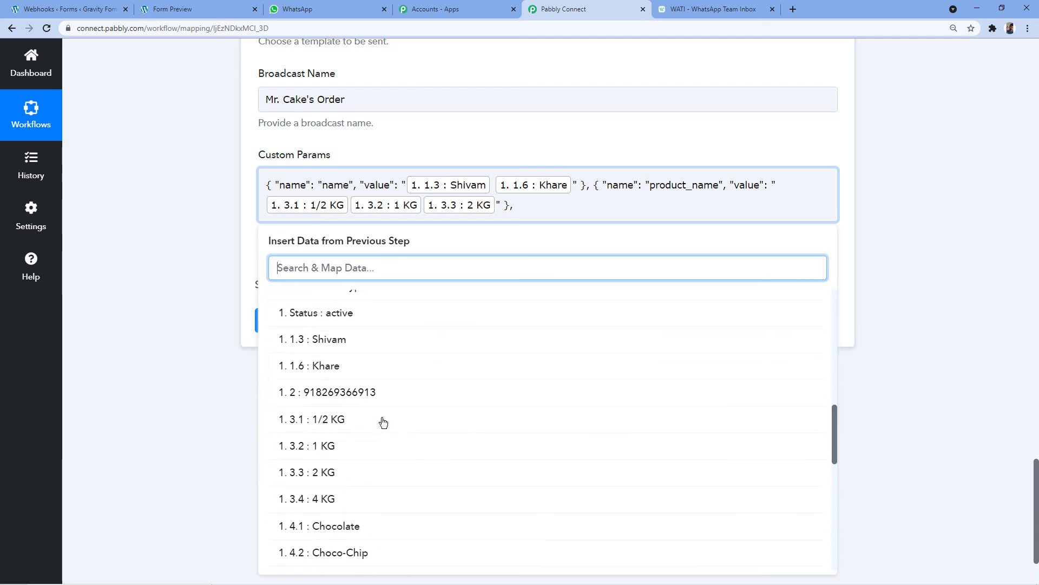
scroll(384, 421, down, 2)
click(353, 390)
Insert a space after the weights in the product_name value and map flavour fields 4.1 (Chocolate) and 4.2 (Choco-Chip)
click(564, 212)
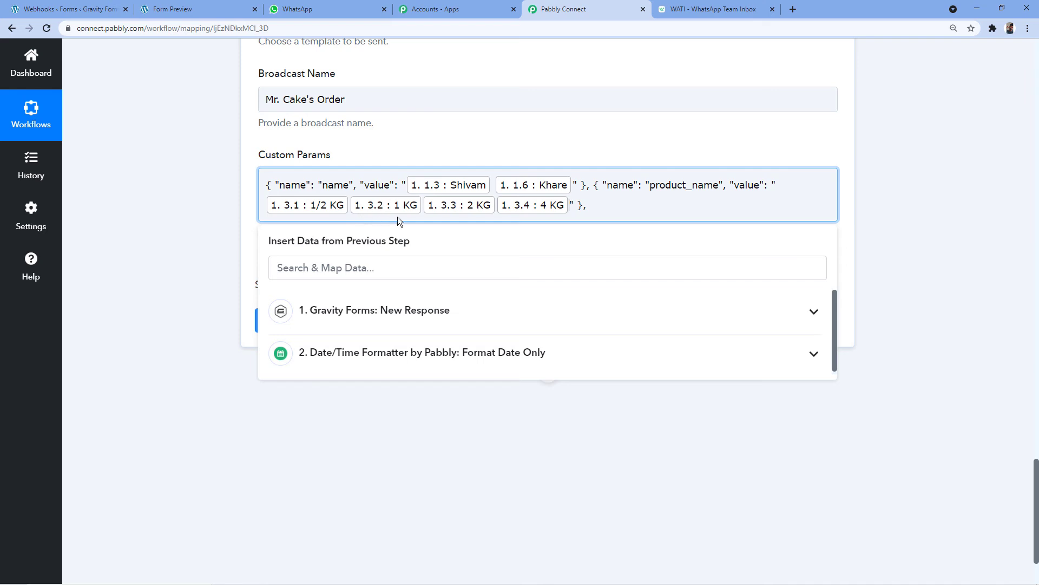
click(431, 313)
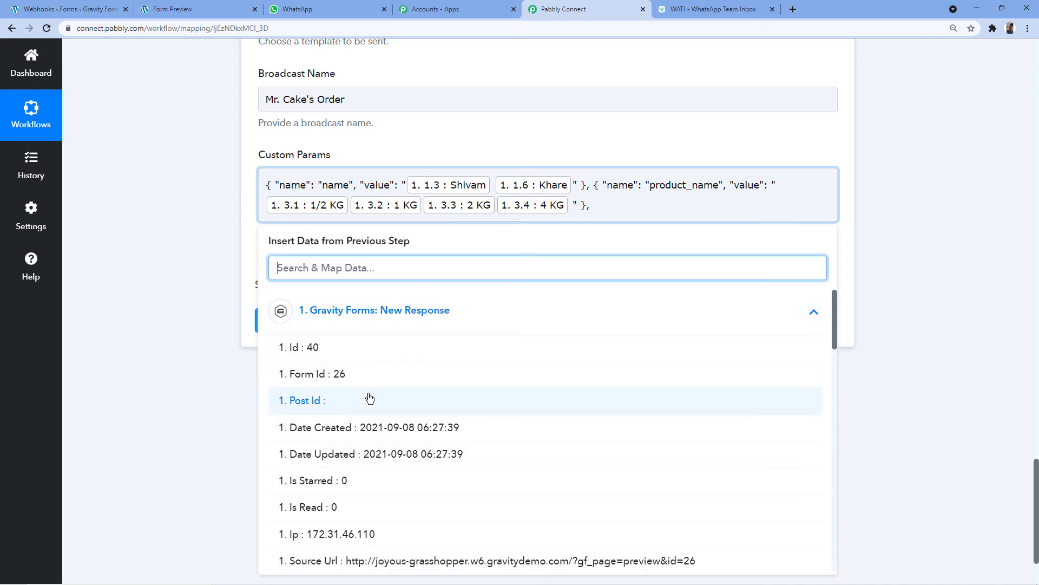
scroll(425, 378, down, 5)
scroll(415, 358, down, 10)
scroll(443, 325, up, 5)
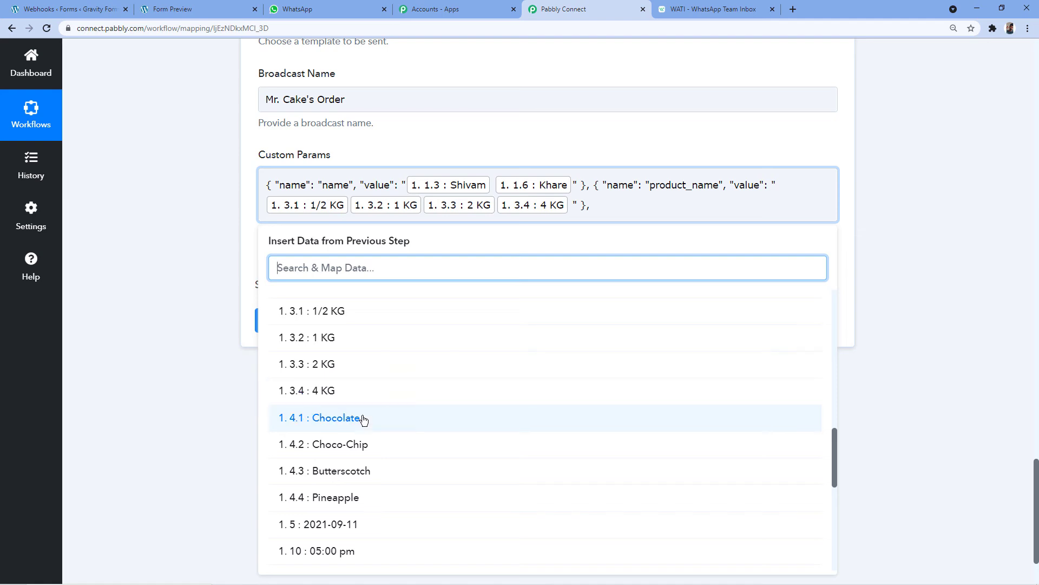
click(363, 420)
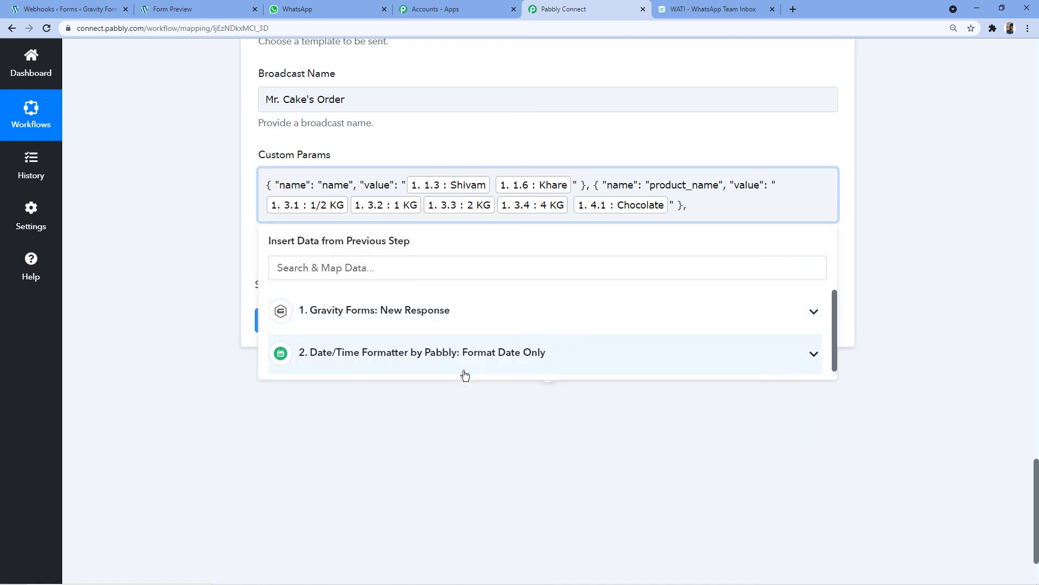
click(381, 314)
scroll(371, 353, down, 5)
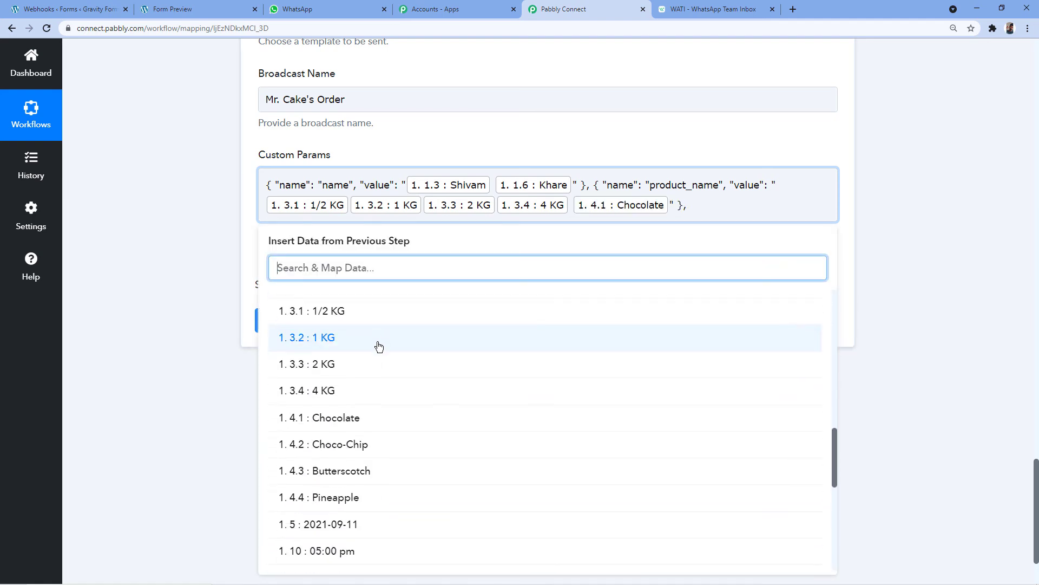
click(365, 443)
Add Gravity Forms flavour fields 4.3 (Butterscotch) and 4.4 (Pineapple) to the product_name value
click(405, 325)
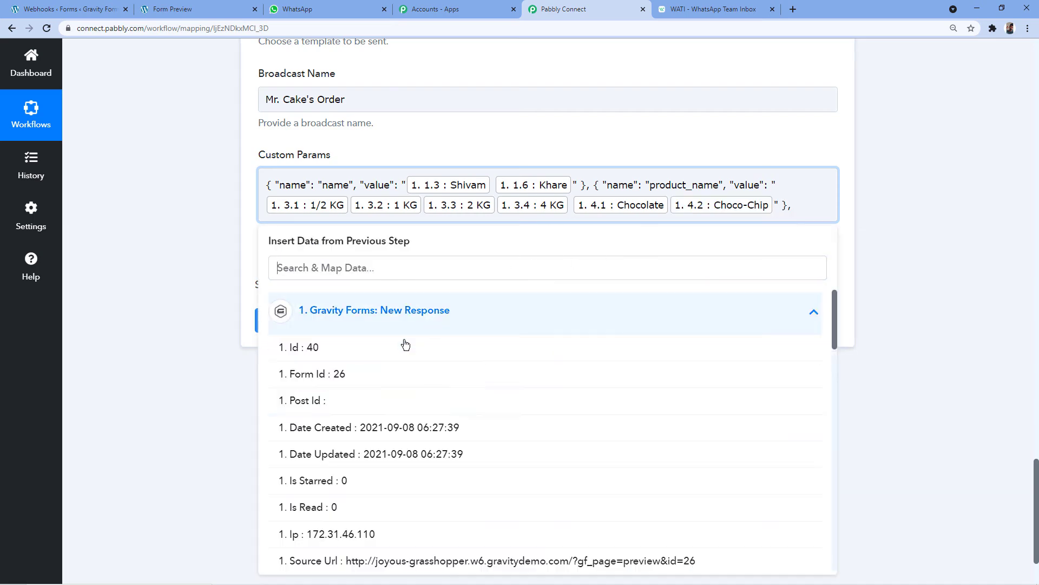
scroll(405, 344, down, 10)
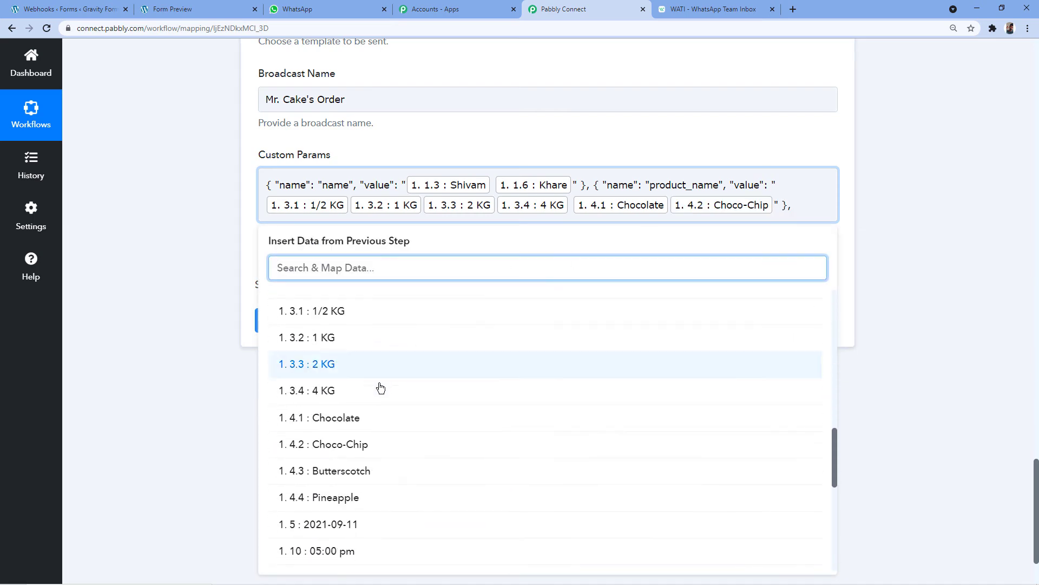
click(360, 466)
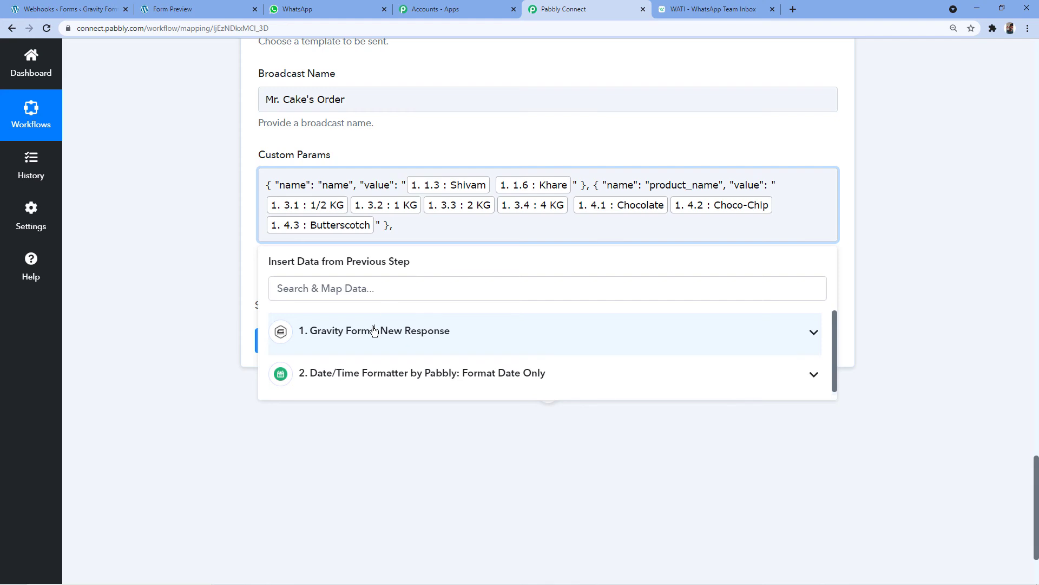
click(374, 330)
scroll(376, 401, down, 15)
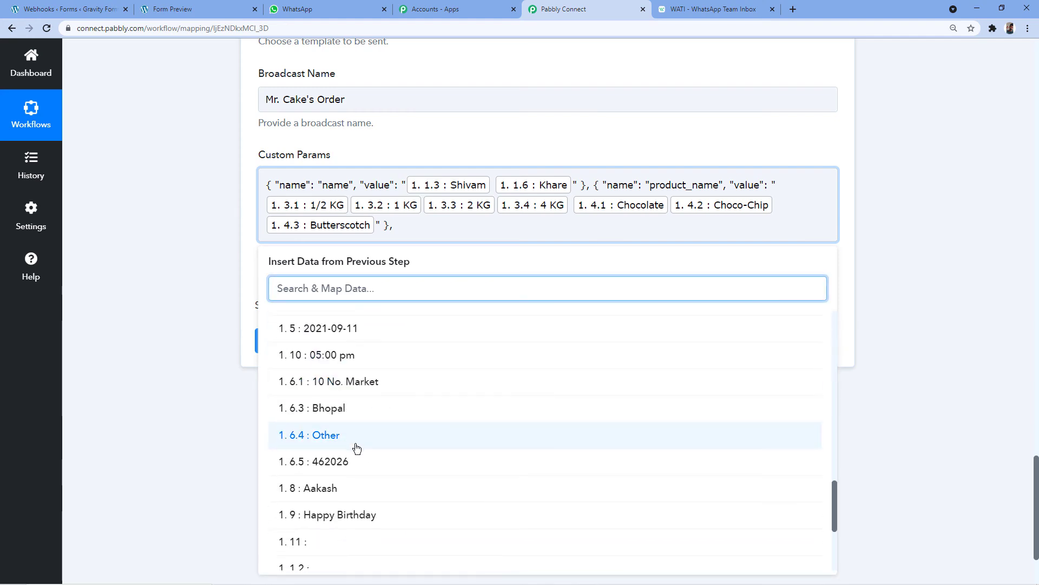
scroll(357, 441, down, 3)
scroll(363, 422, up, 7)
scroll(357, 436, down, 2)
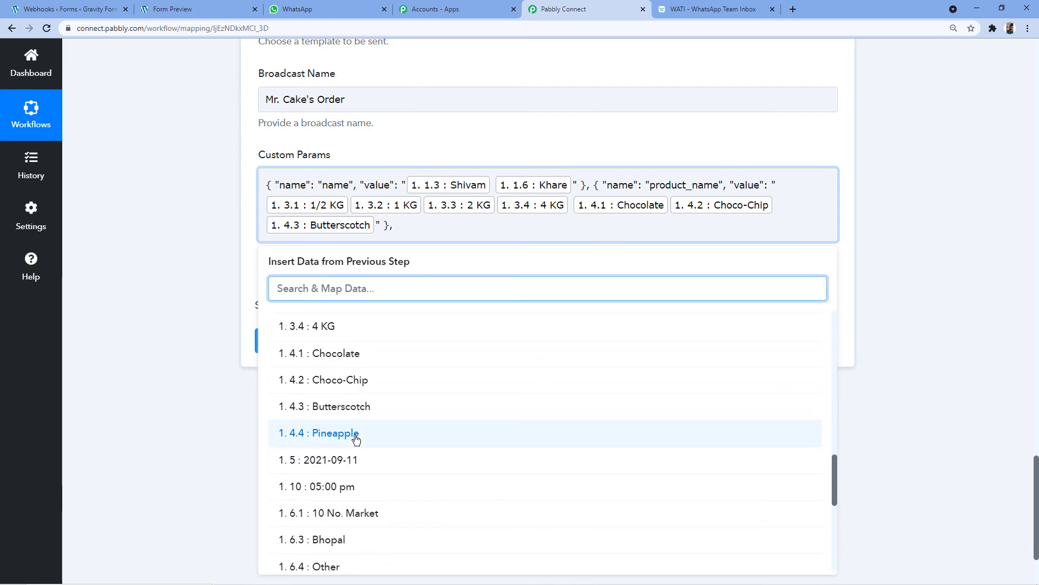
click(356, 437)
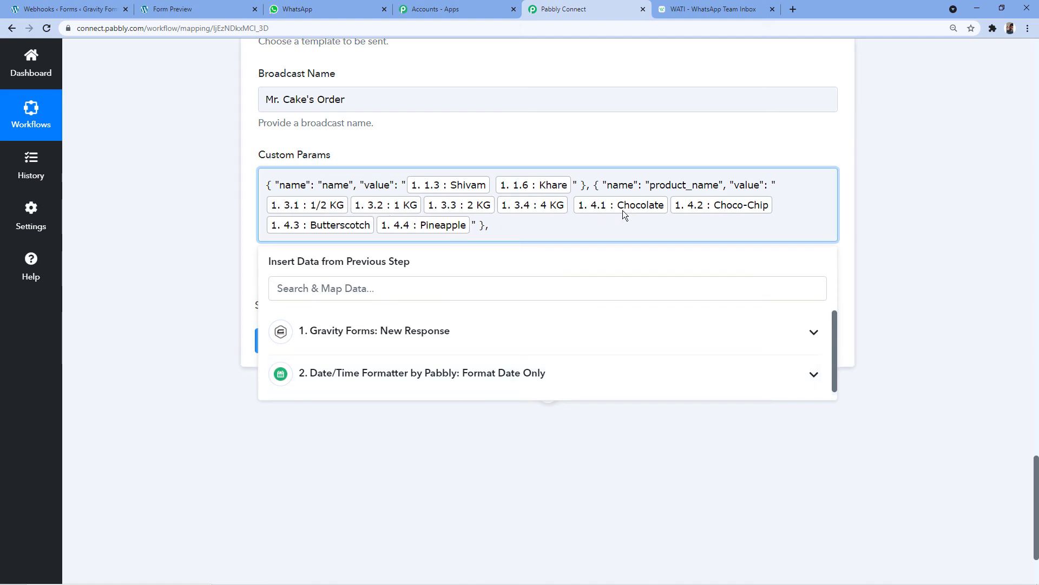
Look up the {{delivery_time}} placeholder in WATI and append a third example parameter, { "name": "color", "value": "blue" }, to Custom Params in Pabbly Connect
click(474, 226)
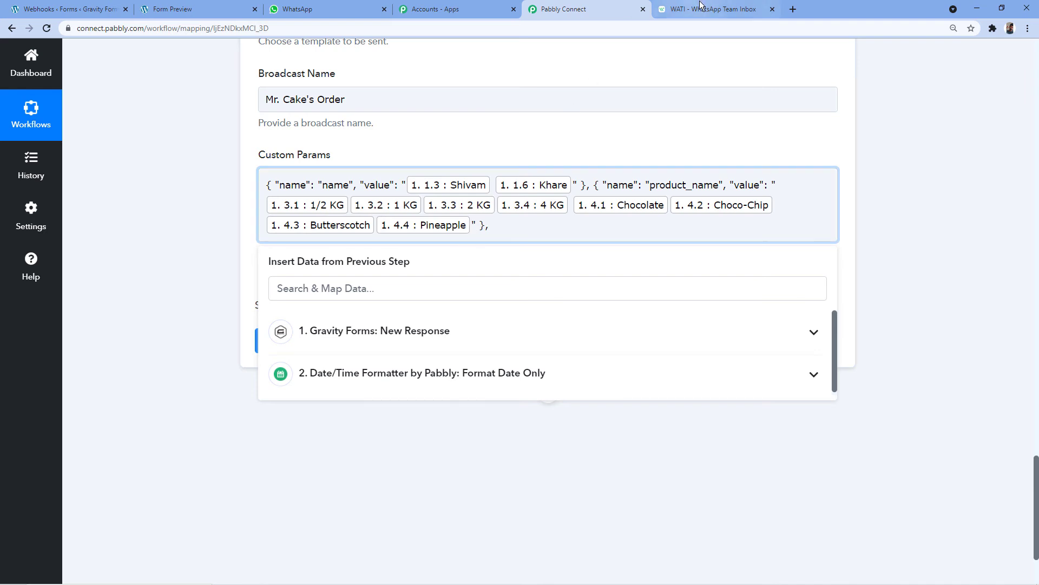
key(ctrl+Tab)
drag(586, 336, 653, 335)
click(574, 10)
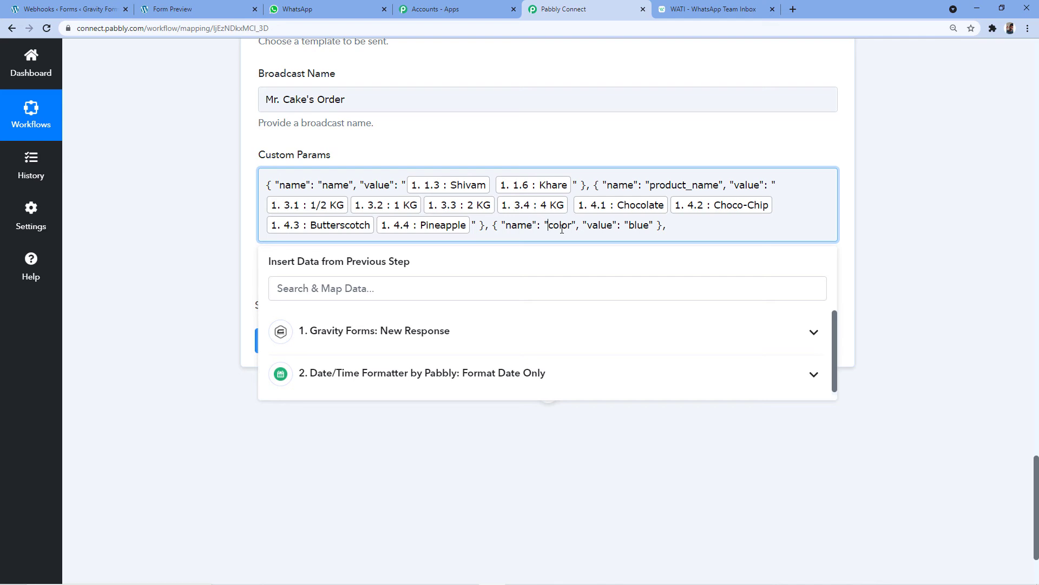
Empty the third parameter's name and value, check the placeholder in WATI's template body, and enter "delivery_time" as the name
double_click(562, 228)
key(BackSpace)
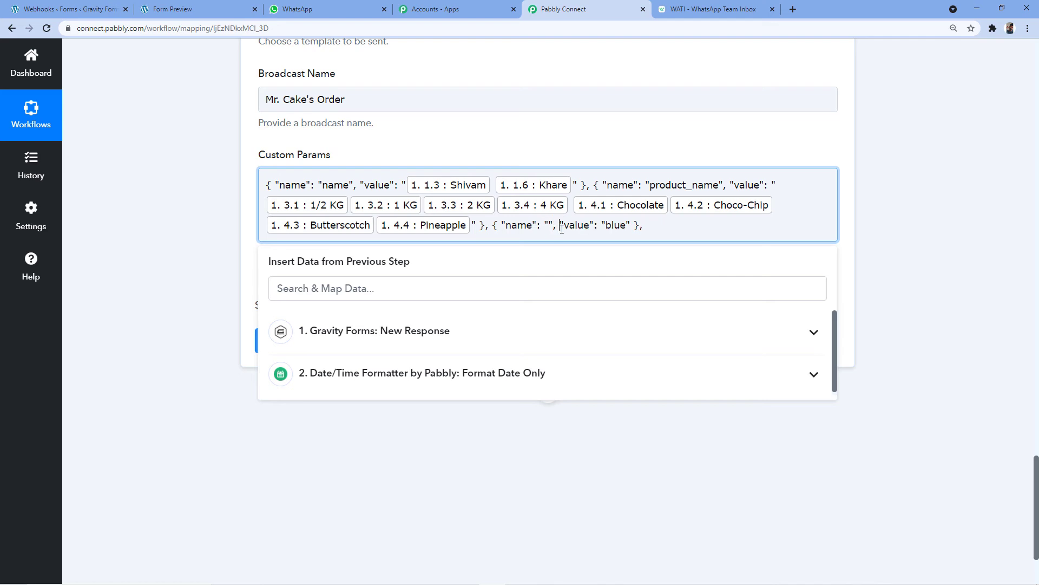
key(ctrl+shift+Right)
key(BackSpace)
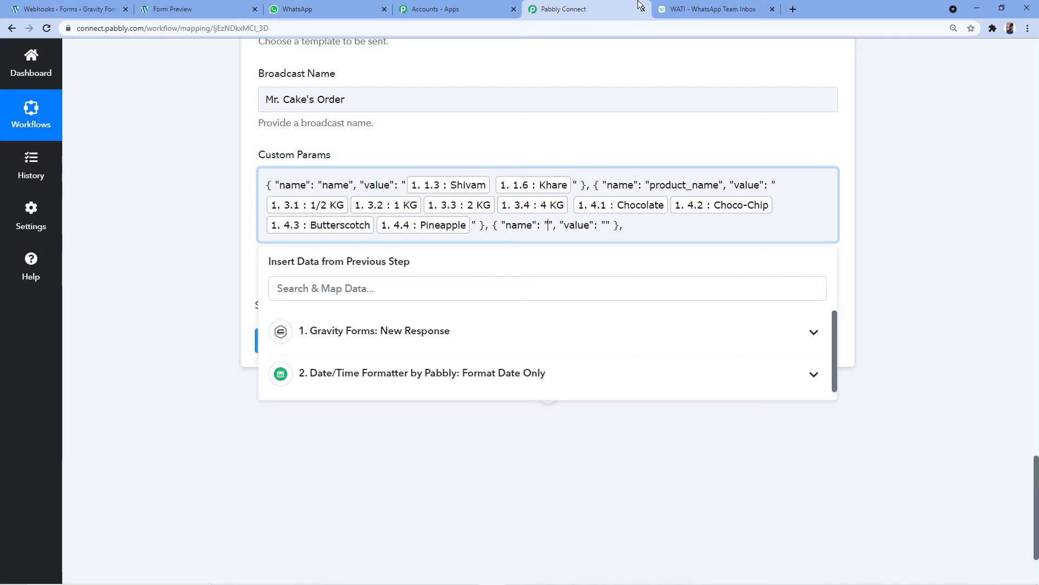
click(672, 9)
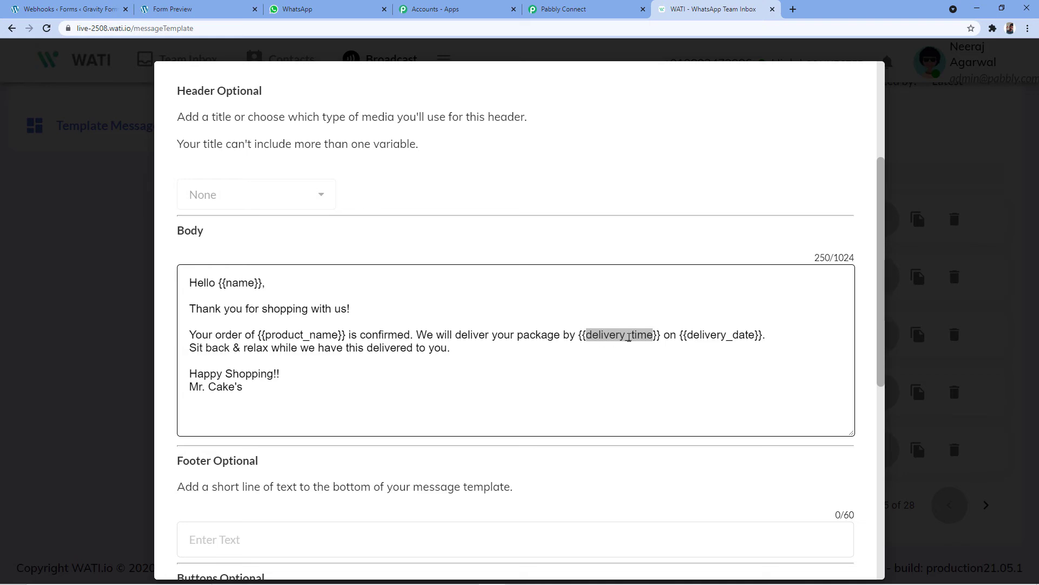
click(574, 10)
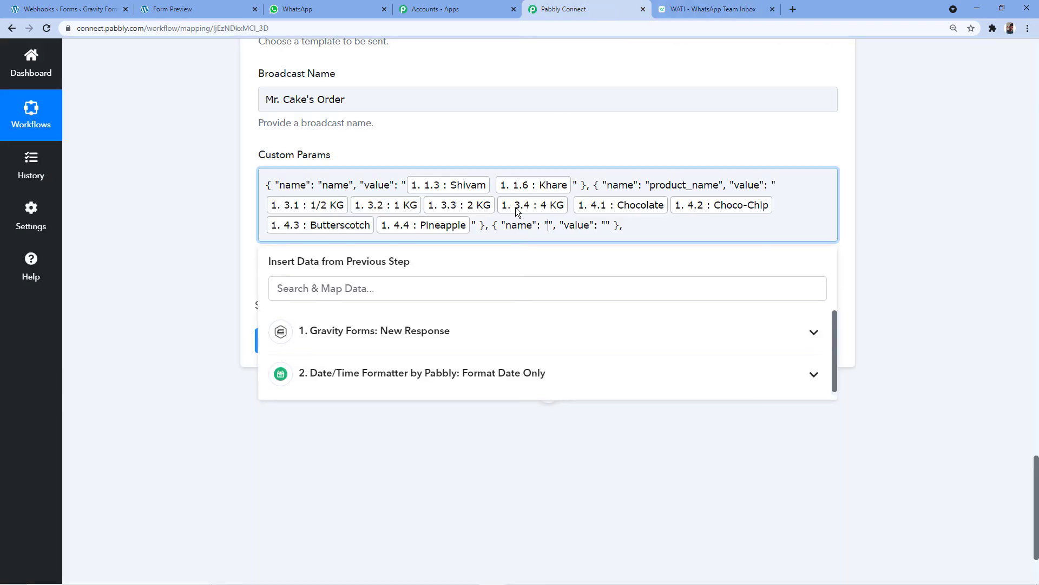
text(delivery_time)
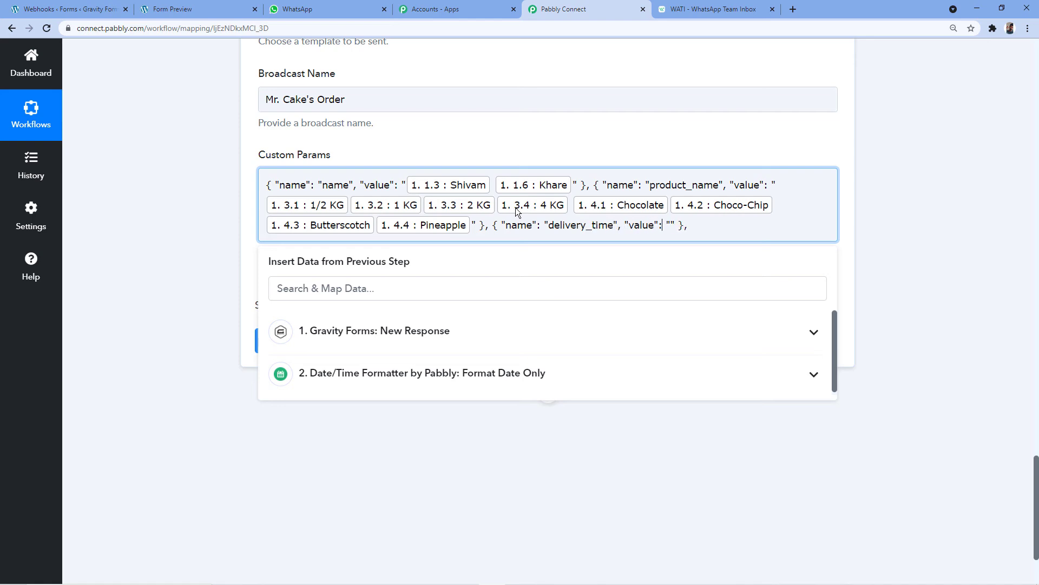
Locate the delivery time in the captured Gravity Forms response and map field 10 (05:00 pm) as the delivery_time value in Custom Params
key(Right)
key(Right)
scroll(545, 290, up, 15)
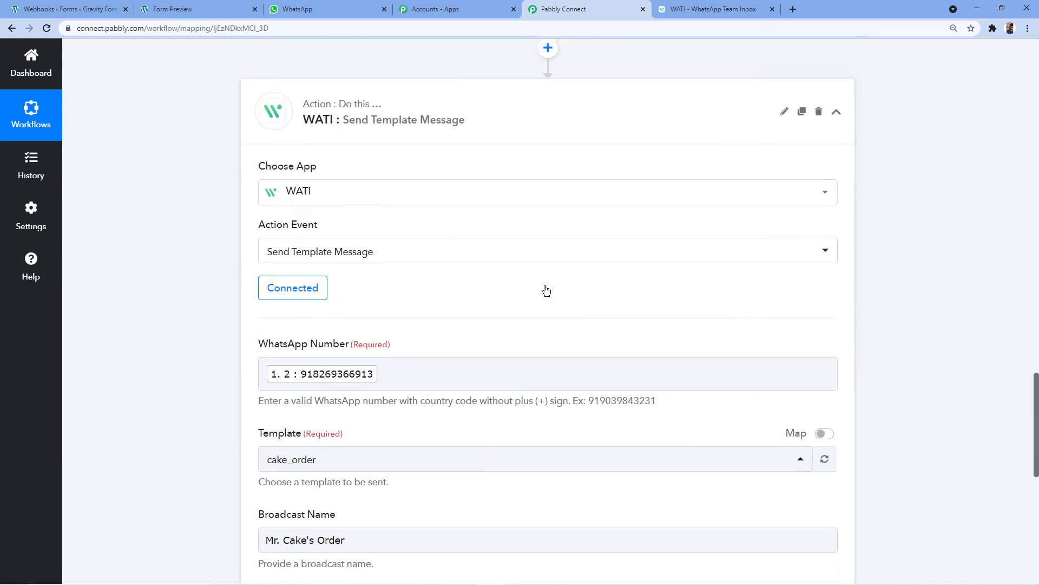
scroll(563, 278, up, 6)
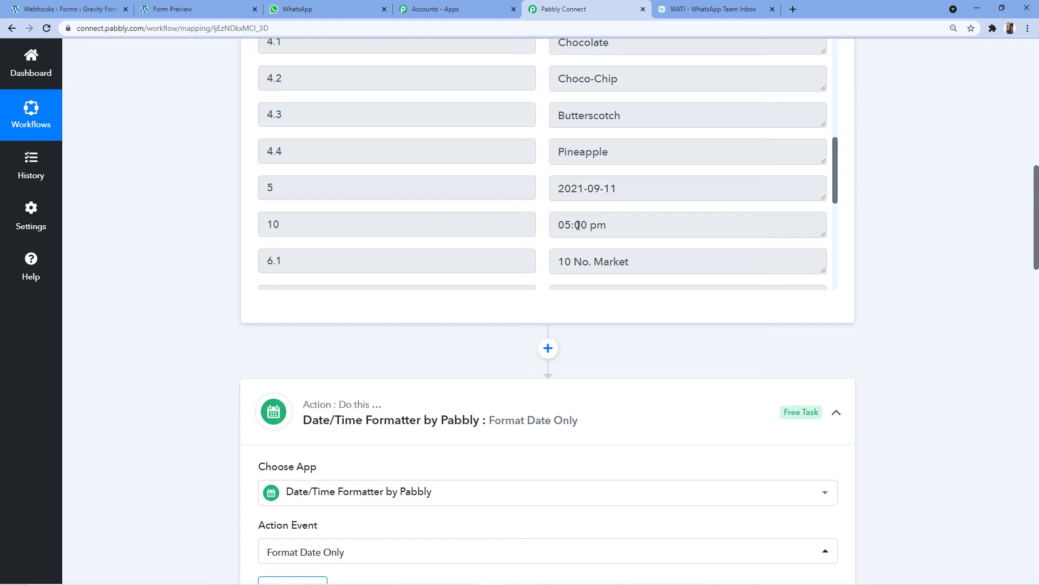
drag(559, 225, 611, 226)
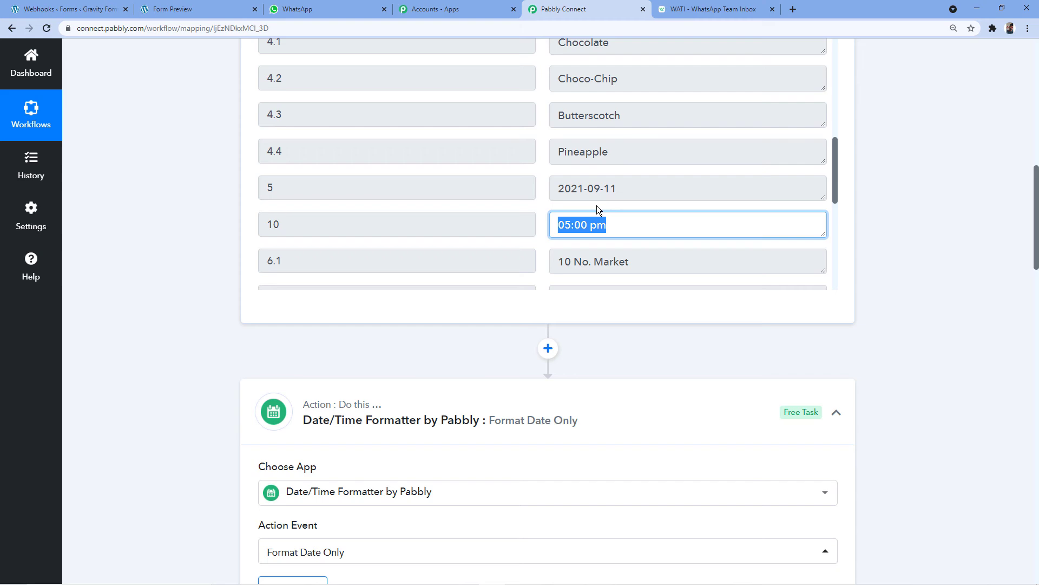
scroll(932, 228, down, 15)
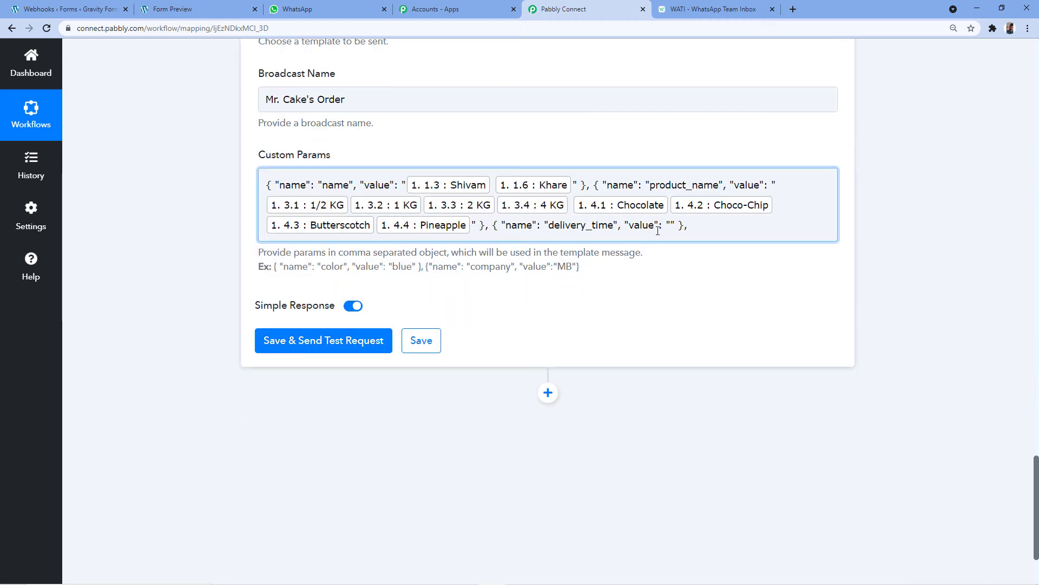
click(648, 226)
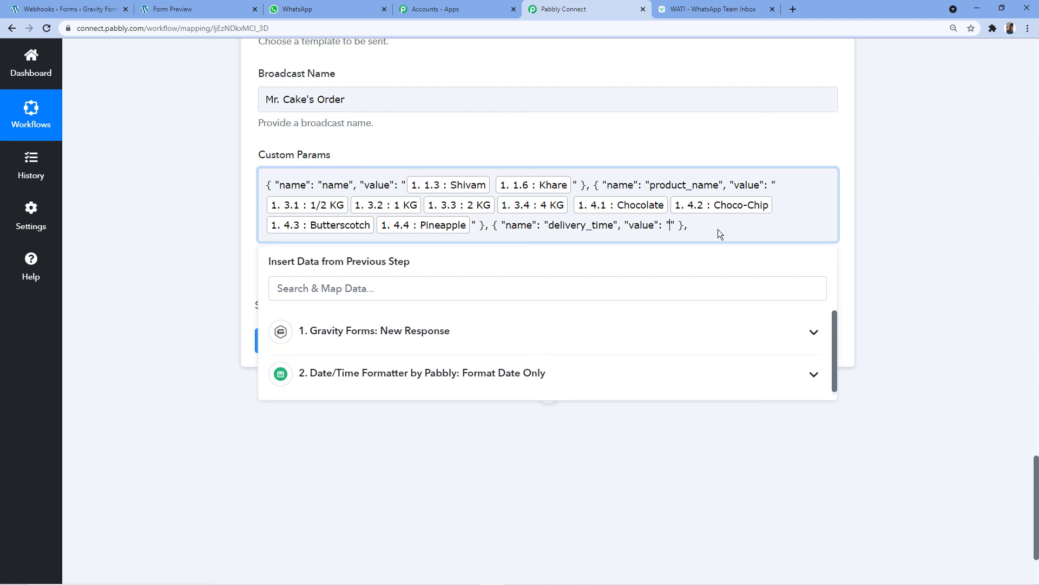
click(407, 331)
scroll(442, 419, down, 12)
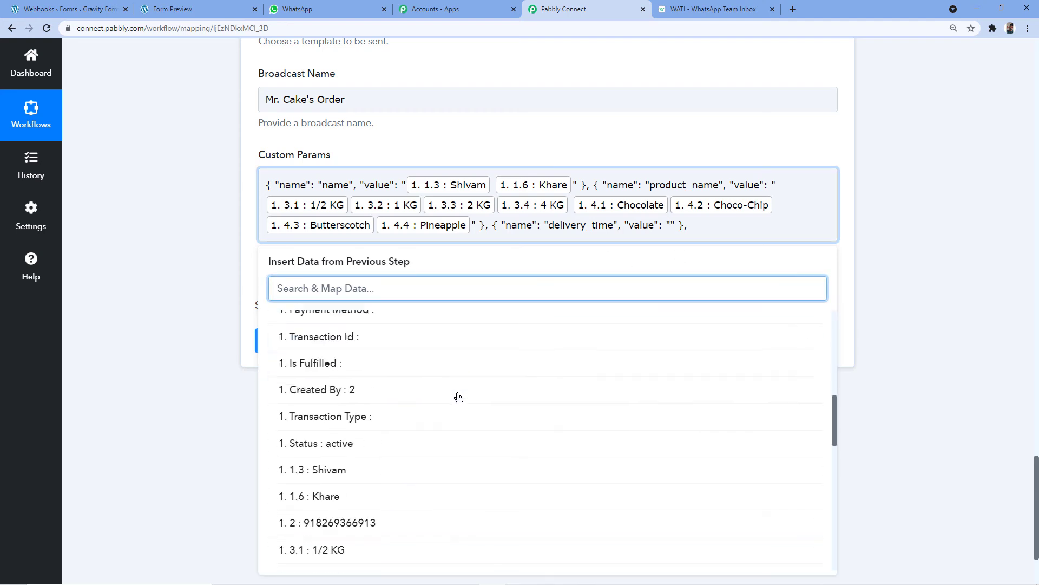
scroll(308, 489, down, 2)
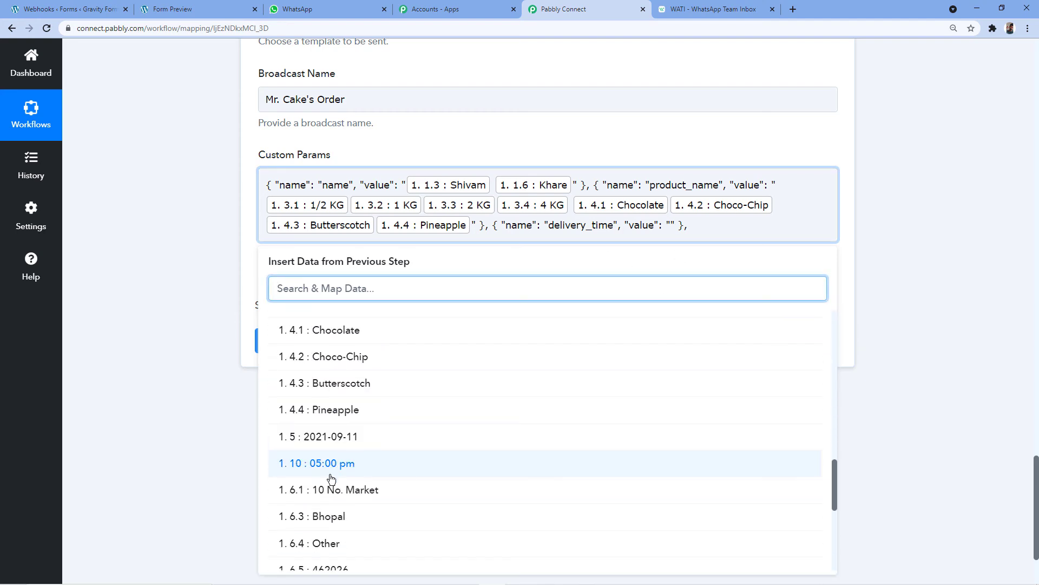
click(348, 466)
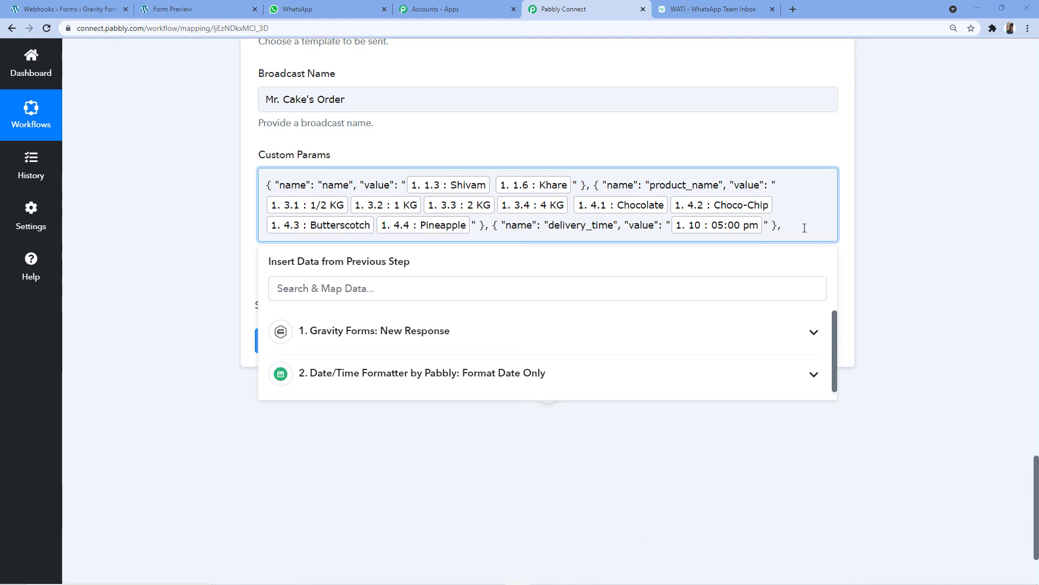
Look up the {{delivery_date}} placeholder in the body of WATI's cake_order template, enlarging the body box to show the full message
click(716, 9)
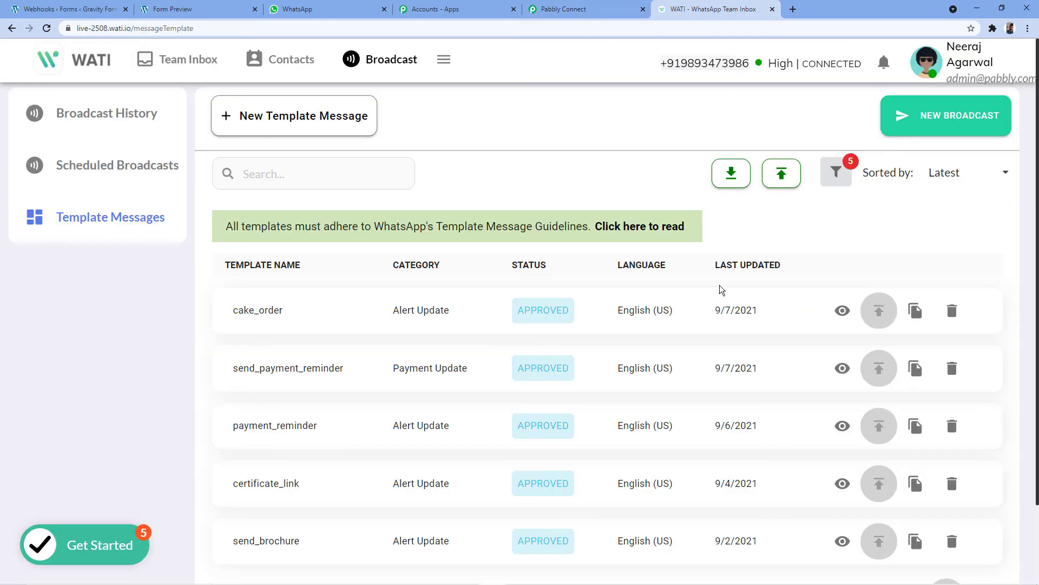
click(844, 310)
scroll(677, 330, down, 4)
scroll(683, 324, down, 1)
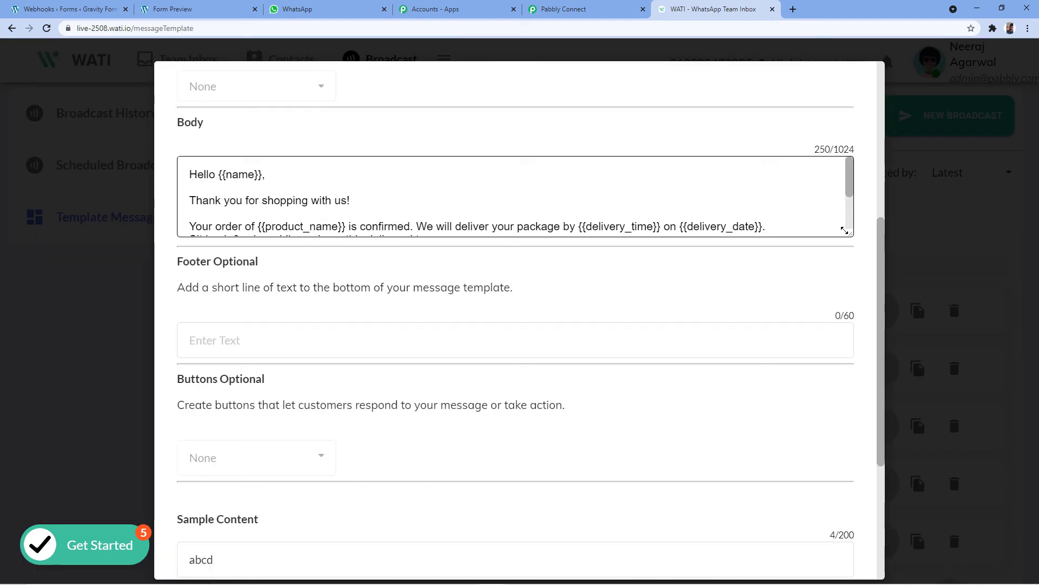
drag(851, 236, 854, 302)
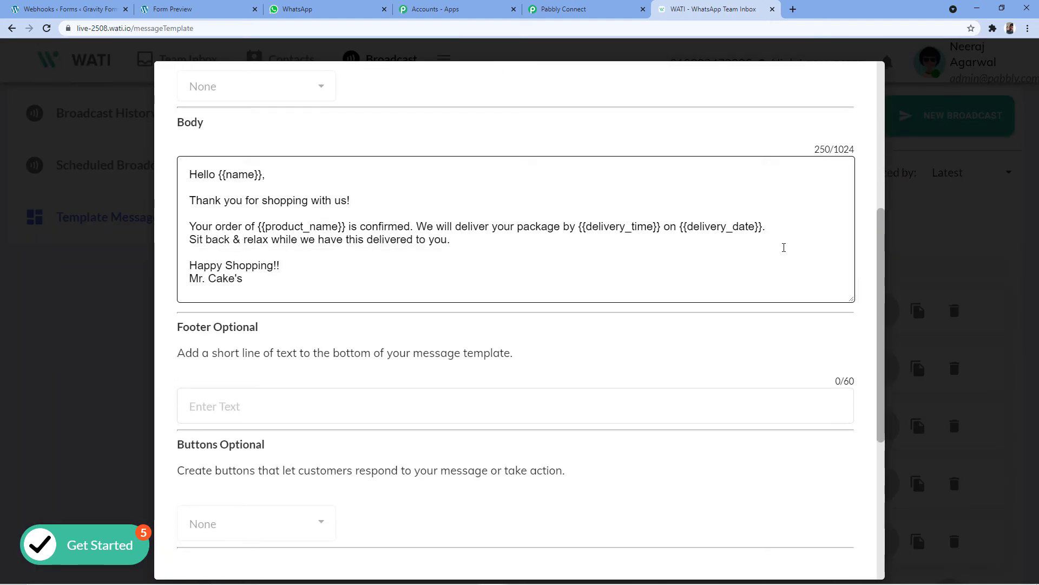
drag(687, 226, 756, 228)
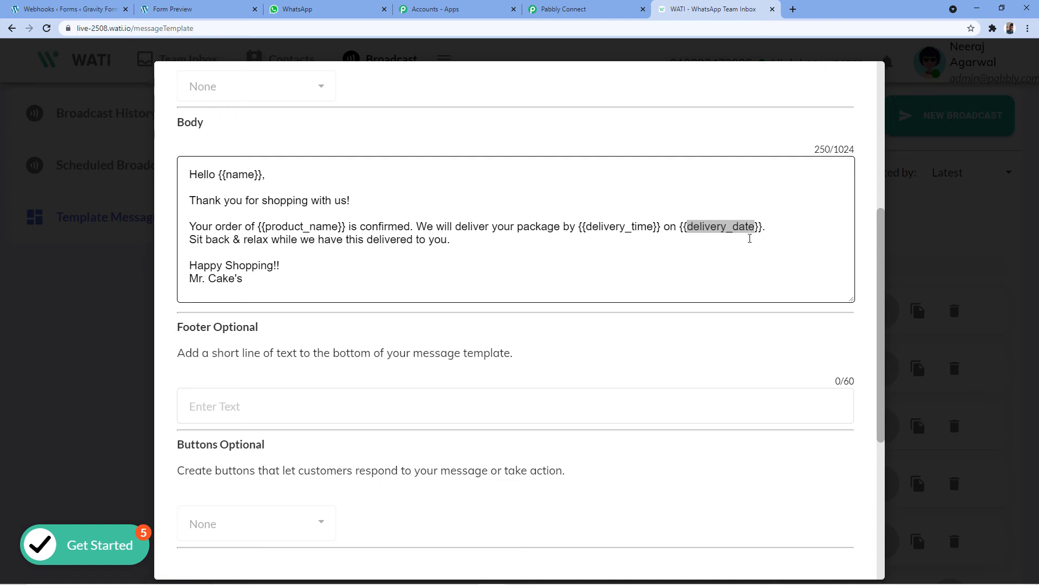
Return to Pabbly Connect and locate the delivery date in field 5 of the captured Gravity Forms response
click(571, 6)
scroll(579, 213, up, 10)
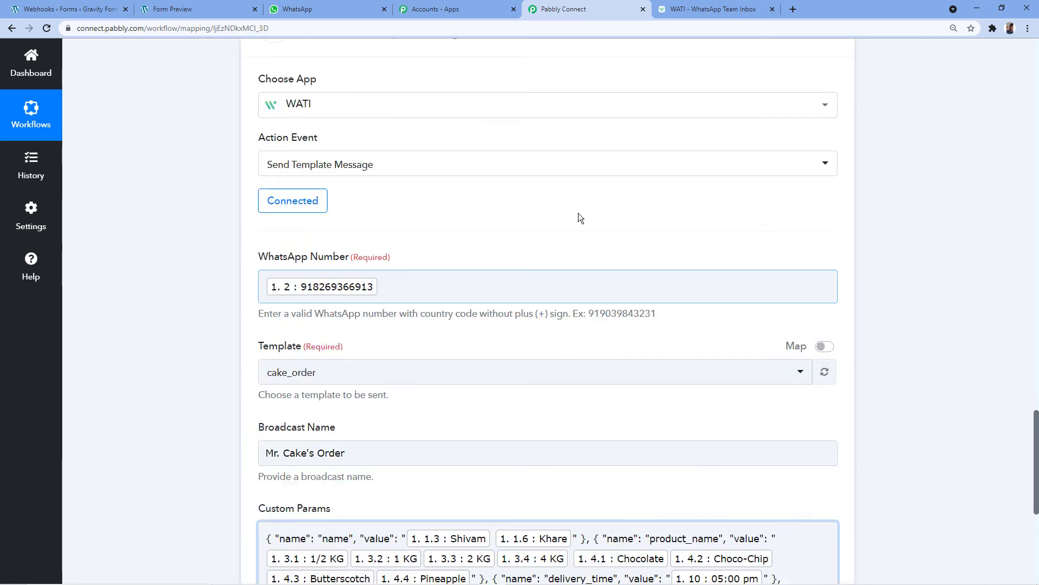
scroll(595, 260, up, 15)
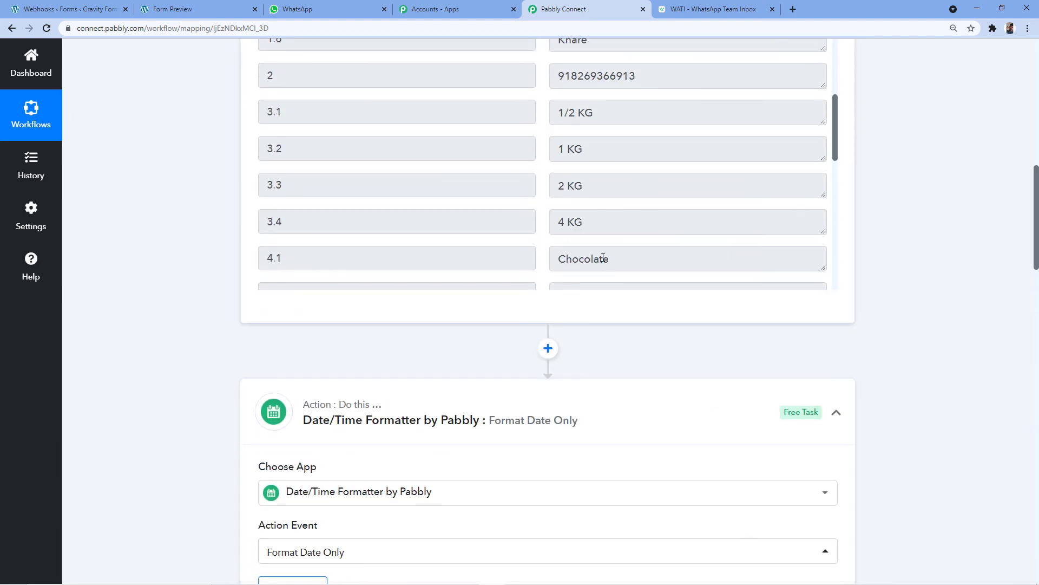
scroll(590, 239, down, 3)
scroll(590, 205, down, 2)
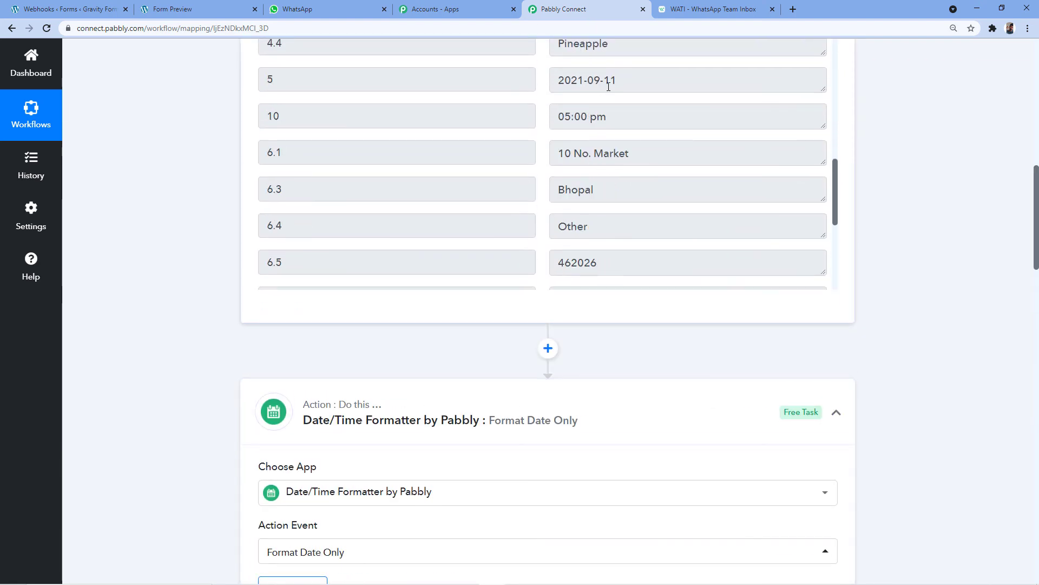
click(630, 78)
drag(630, 78, 519, 109)
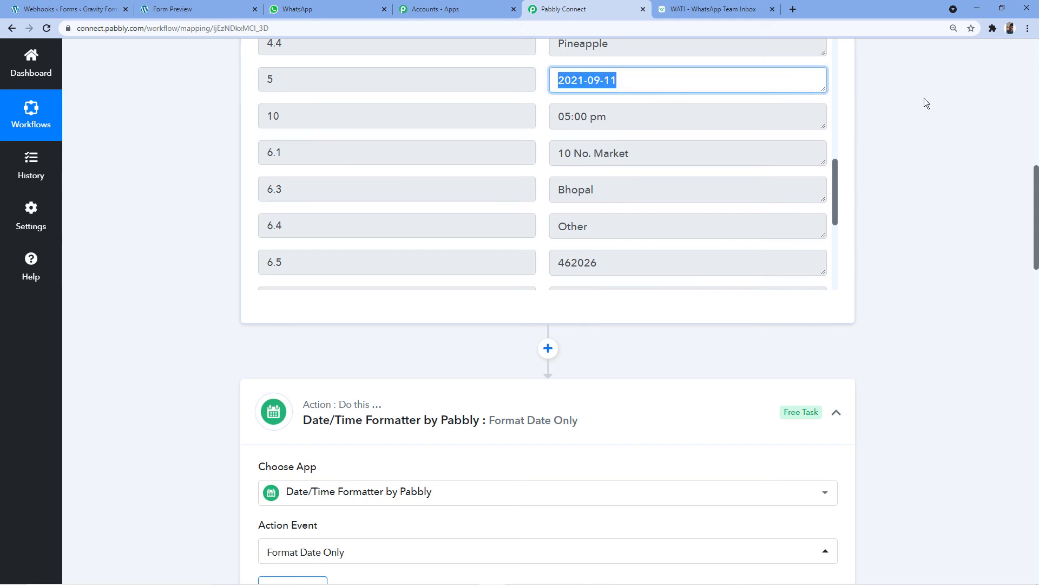
scroll(924, 102, up, 2)
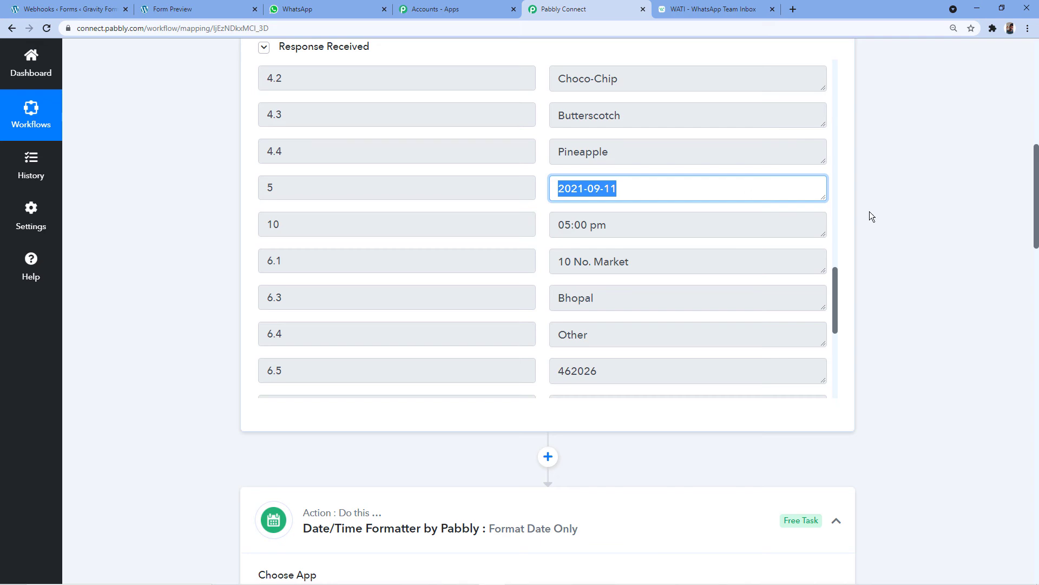
Examine the Date/Time Formatter step's format settings and its reformatted date result
scroll(869, 211, down, 8)
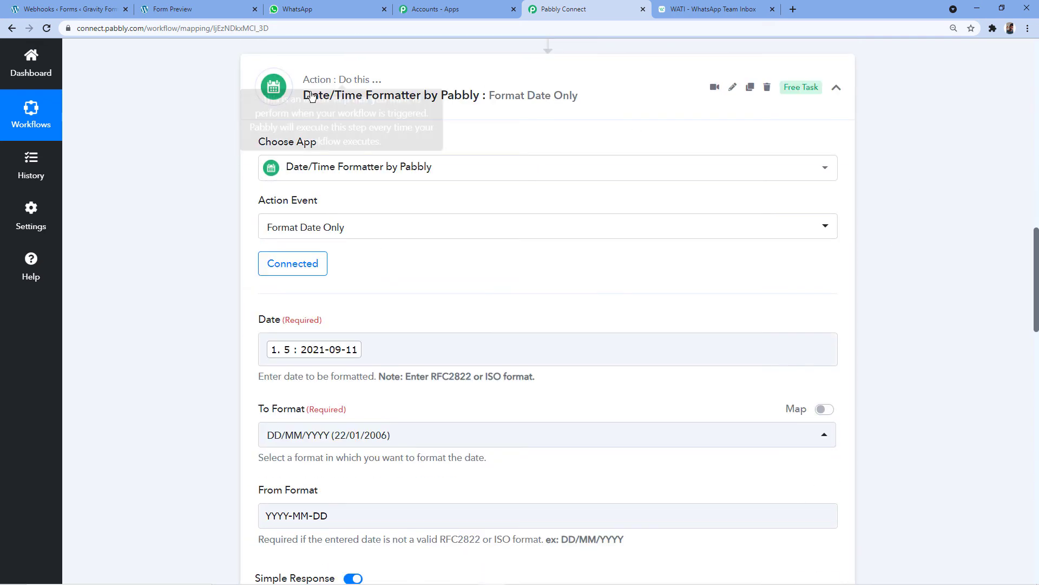
scroll(482, 178, down, 8)
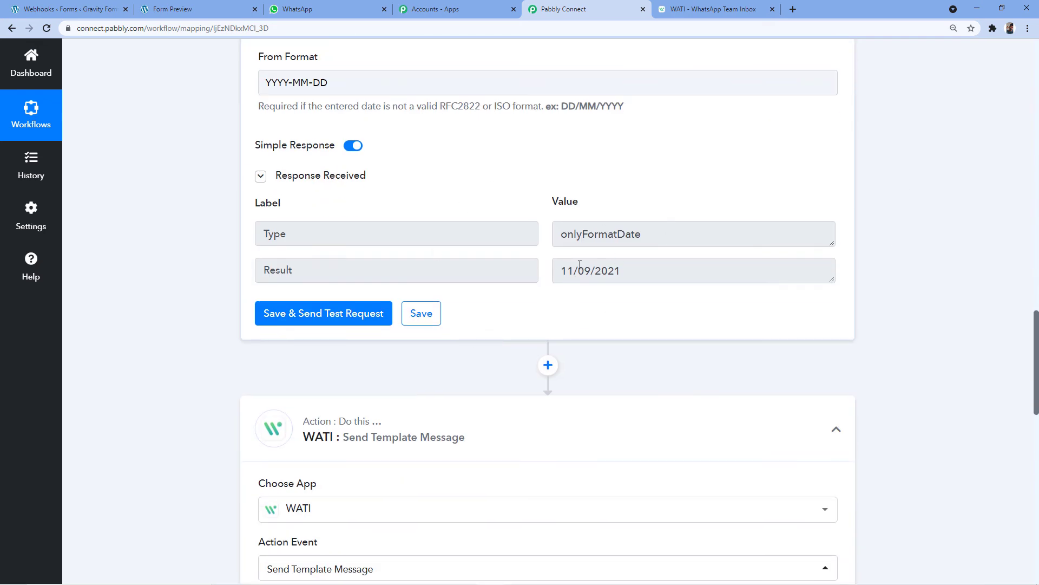
drag(563, 273, 629, 275)
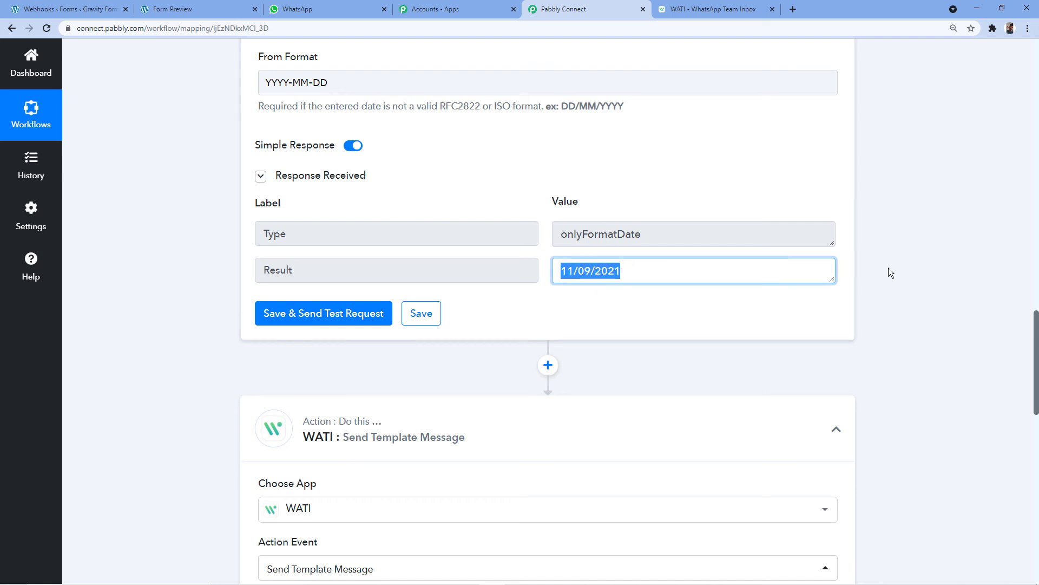
scroll(899, 267, down, 2)
click(578, 205)
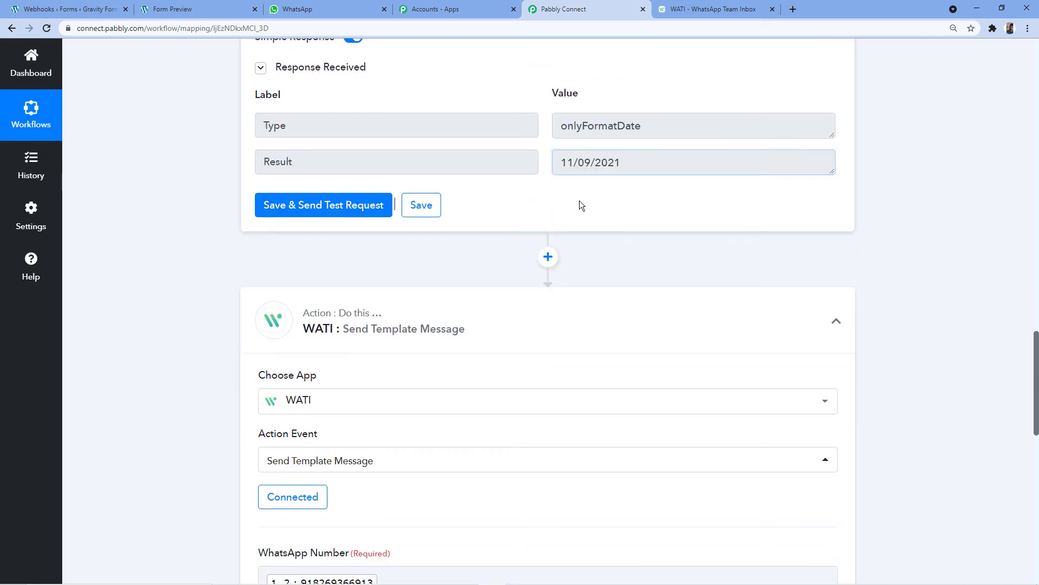
click(564, 163)
drag(564, 162, 611, 160)
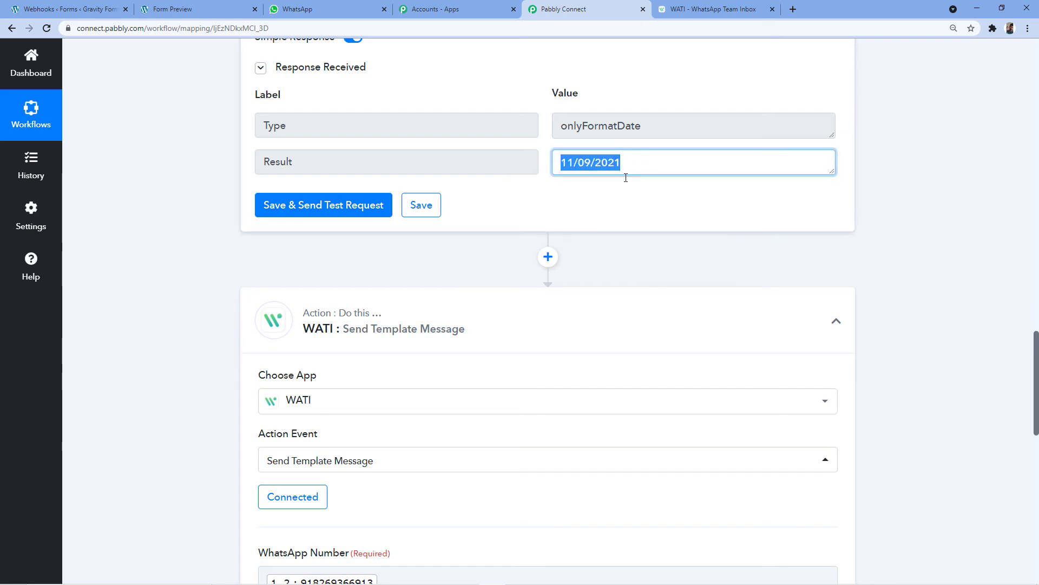
Append a fourth parameter to the WATI step's Custom Params from the color/blue example and set its name to "delivery_date"
scroll(897, 194, down, 9)
scroll(902, 198, down, 1)
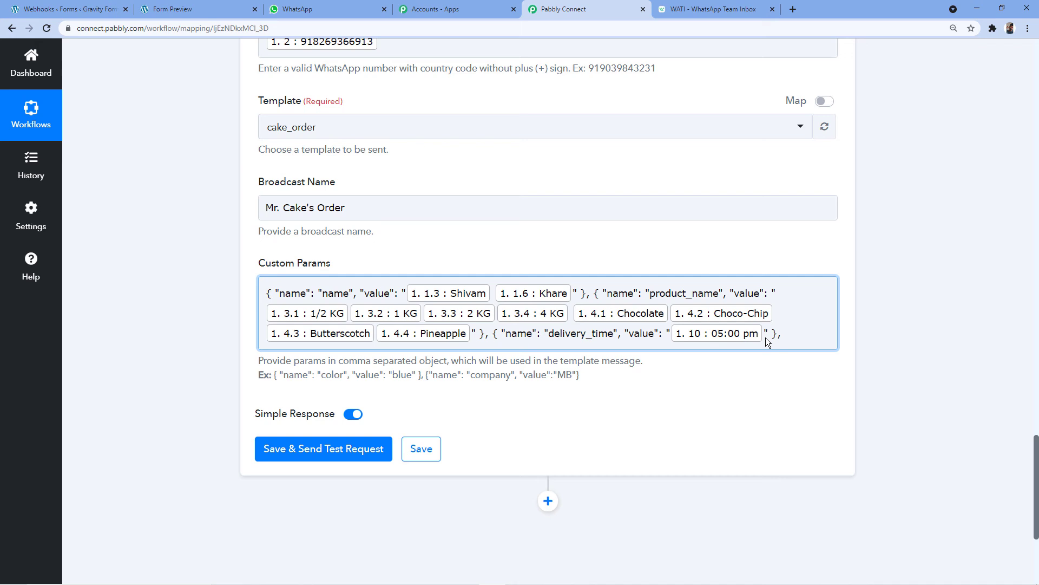
click(793, 336)
text({ "name": "color", "value": "blue" },)
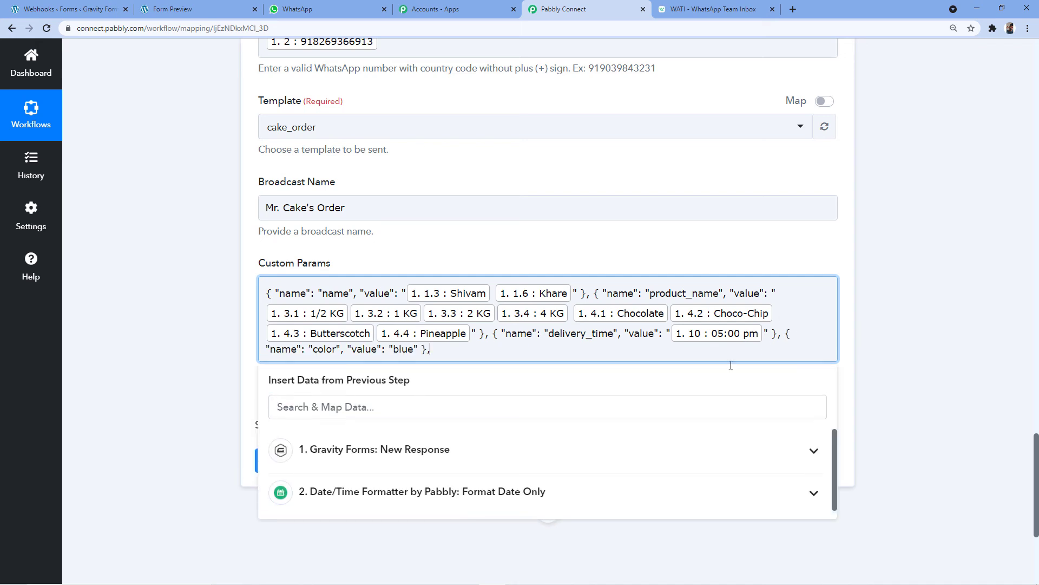
double_click(326, 349)
key(BackSpace)
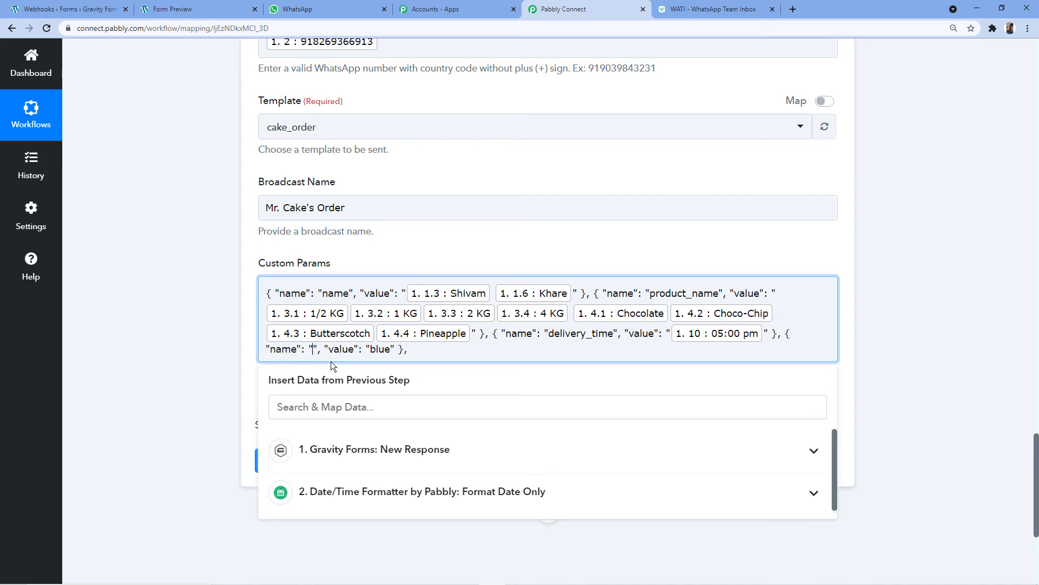
text(deliv)
text(ery_)
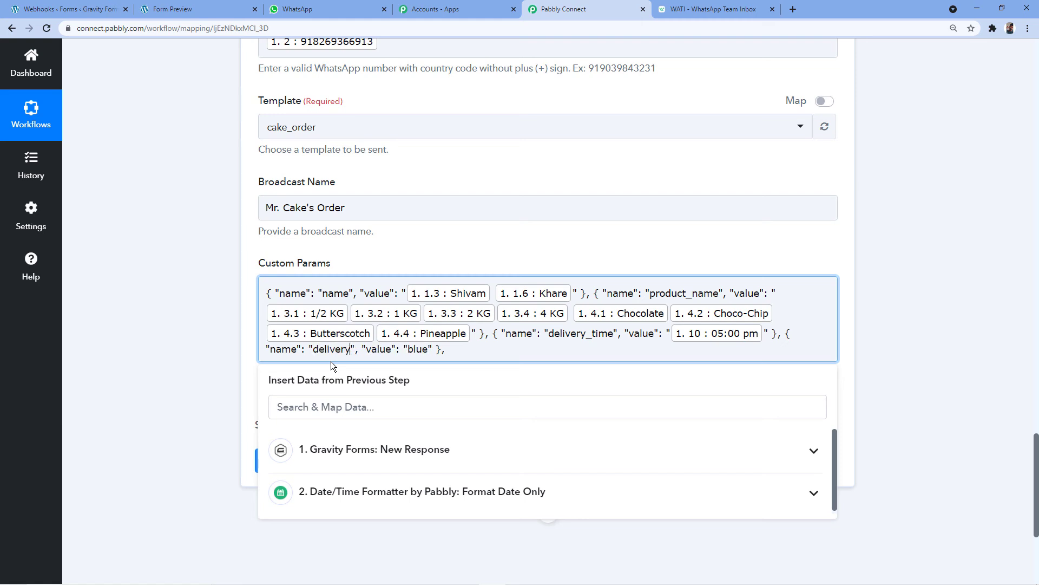
text(date)
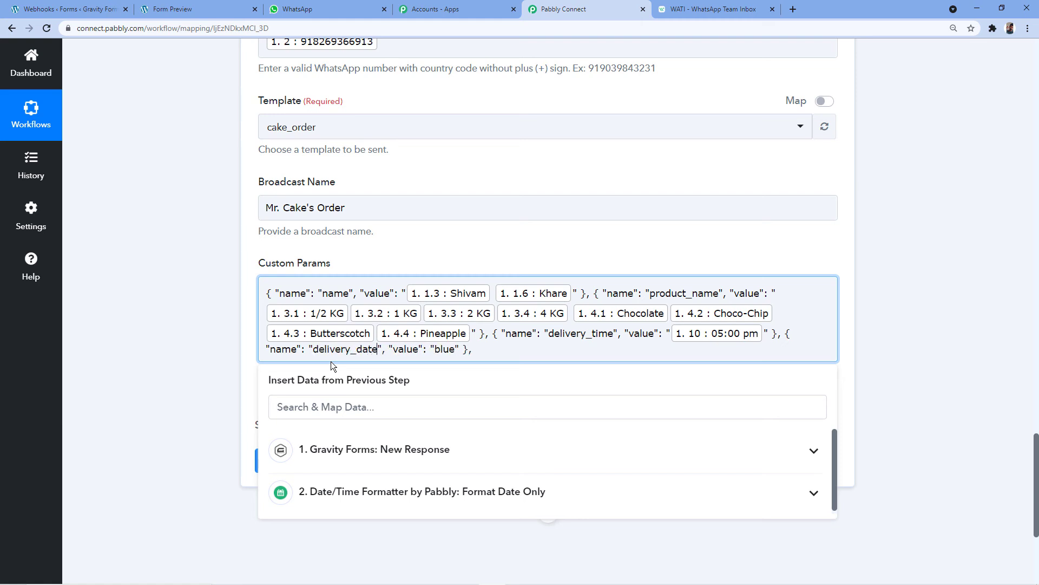
Replace the example value "blue" of delivery_date with the Date/Time Formatter's Result (11/09/2021)
double_click(440, 349)
key(BackSpace)
click(475, 494)
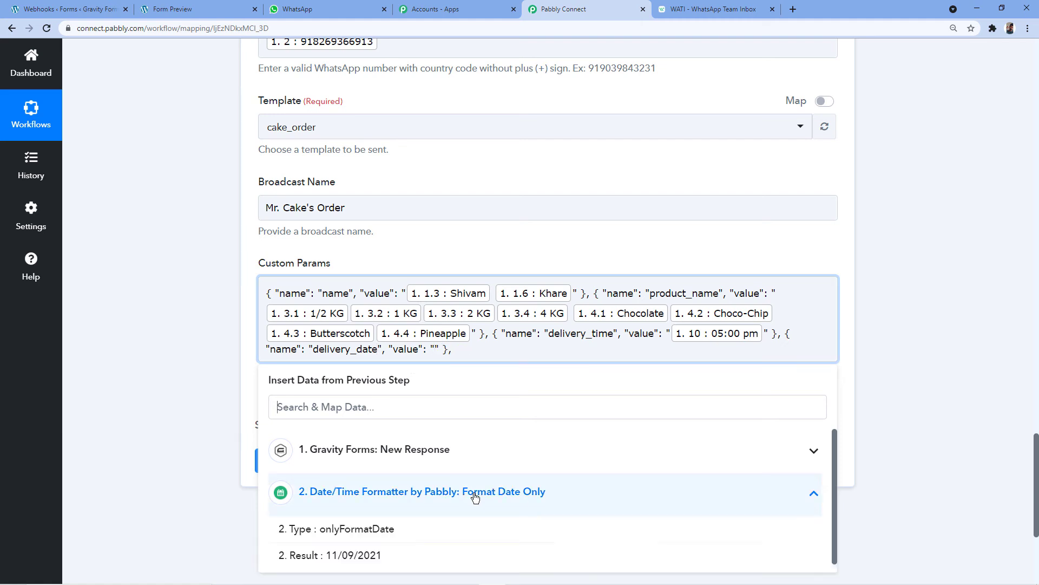
click(347, 557)
click(158, 434)
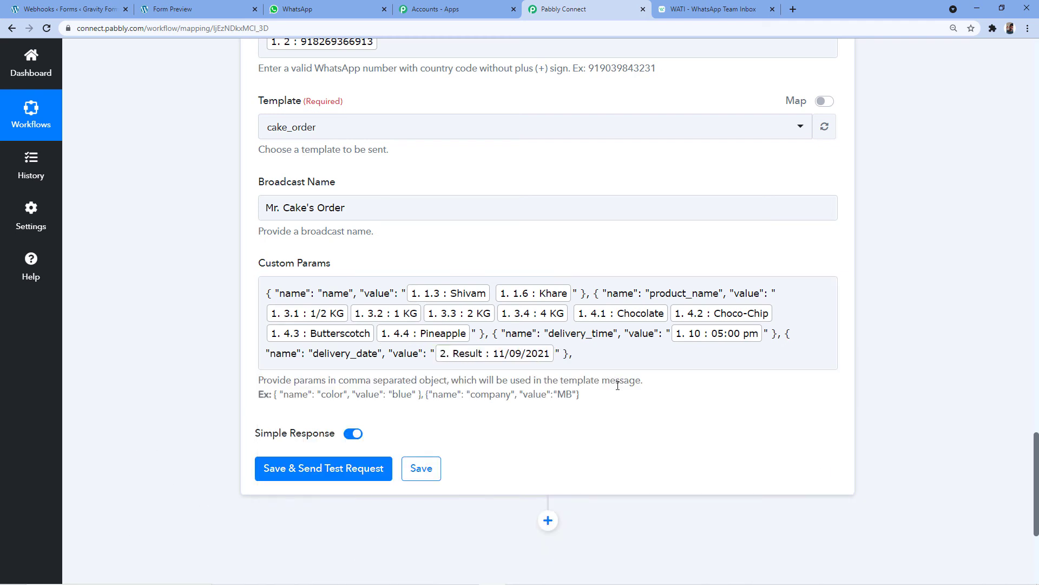
Trace the delivery date from Gravity Forms field 5 through the Date/Time Formatter to the delivery_date value in Custom Params
click(496, 366)
scroll(871, 157, up, 20)
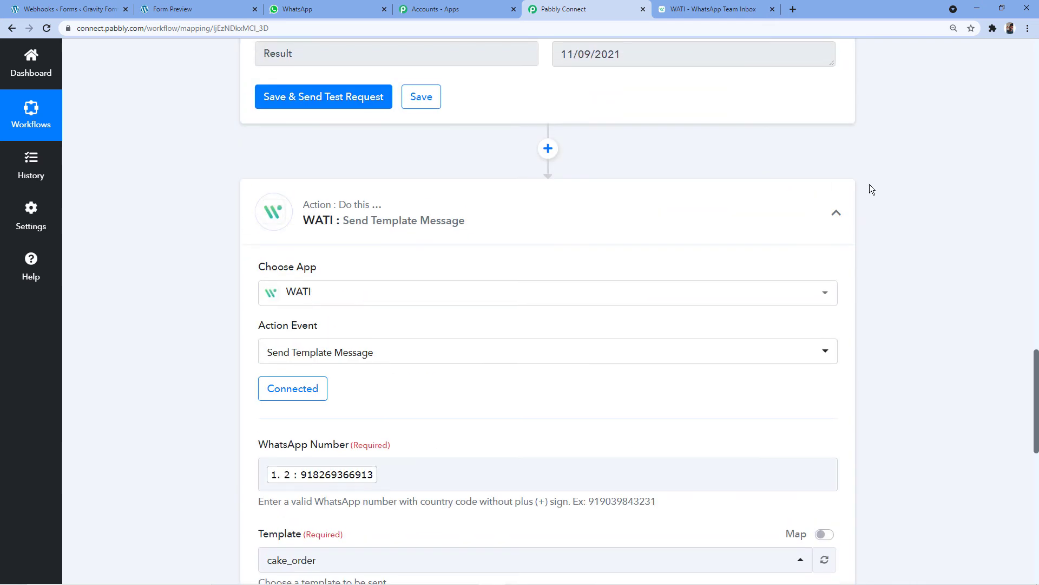
scroll(850, 208, up, 6)
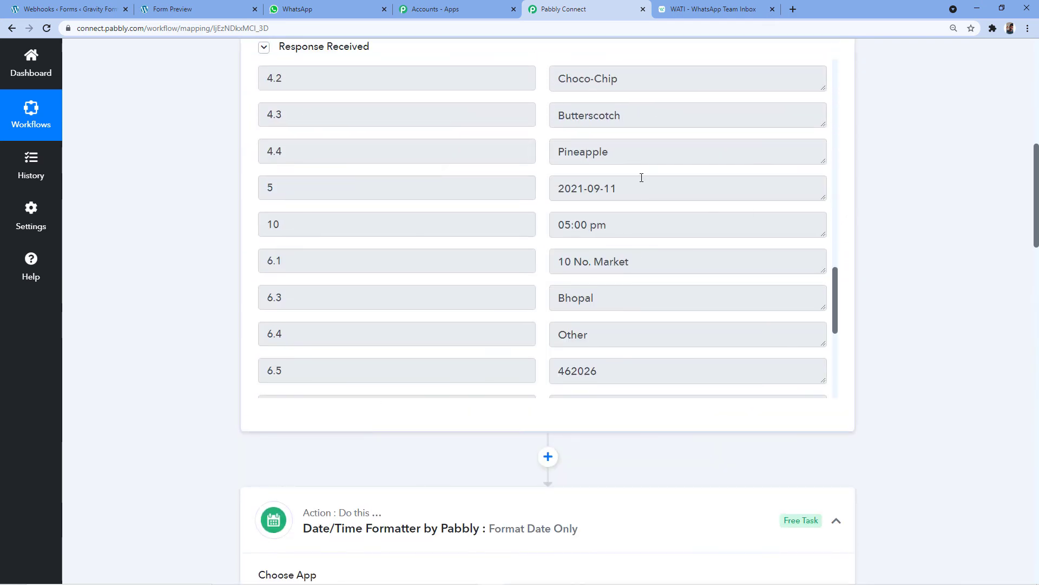
drag(624, 189, 545, 201)
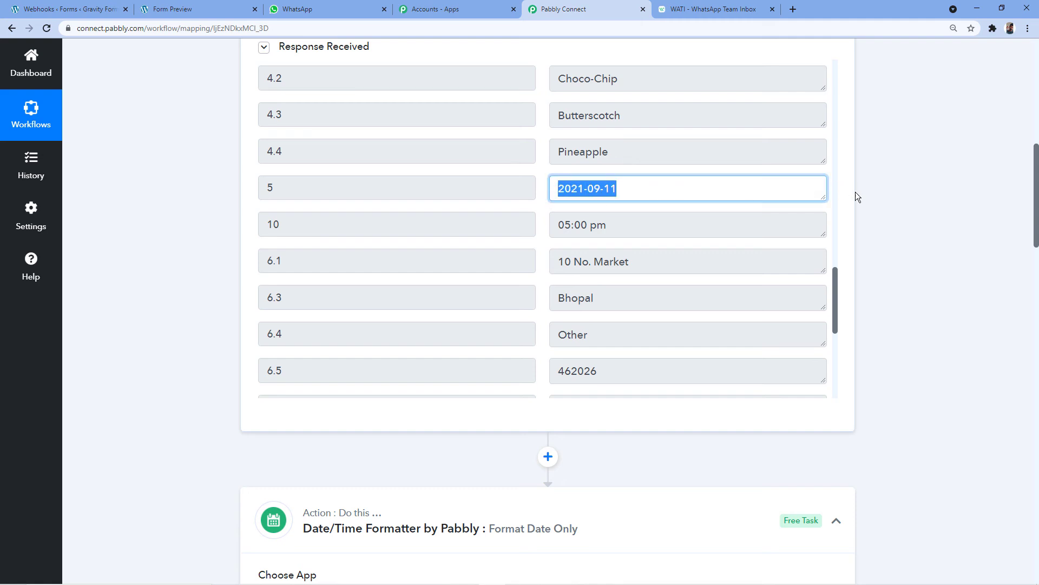
click(871, 190)
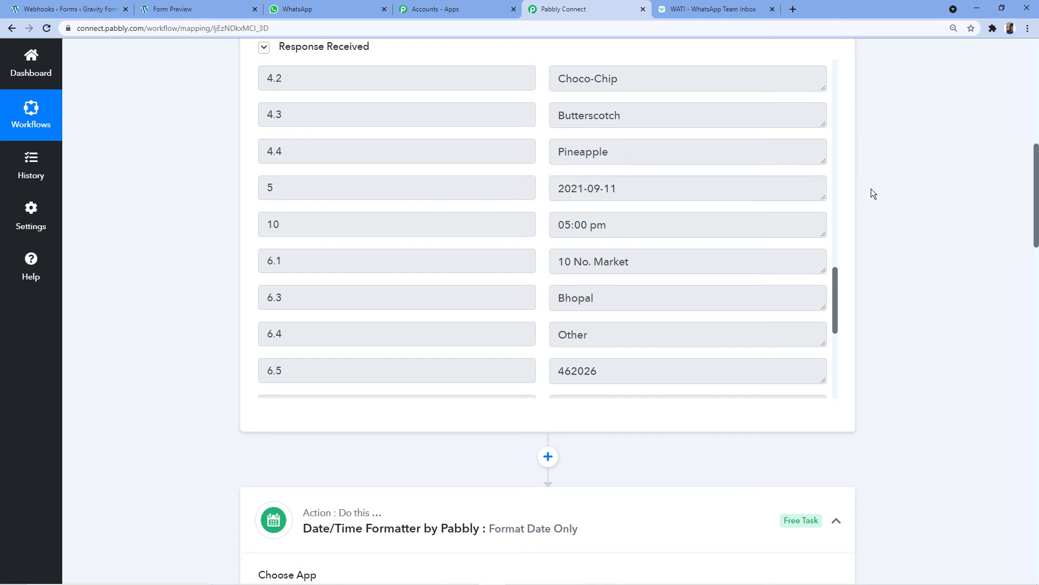
scroll(872, 187, down, 6)
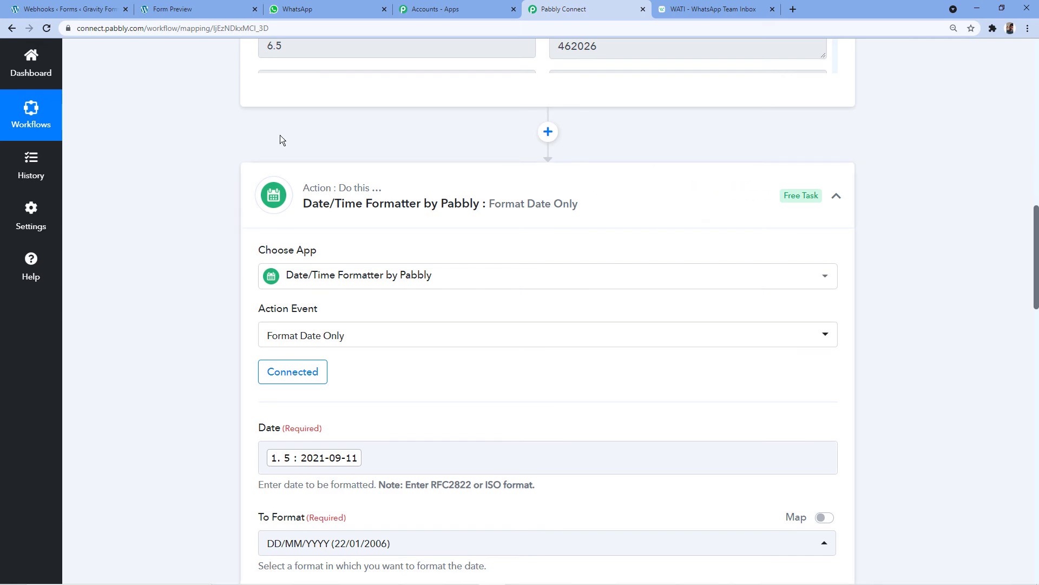
scroll(187, 271, down, 10)
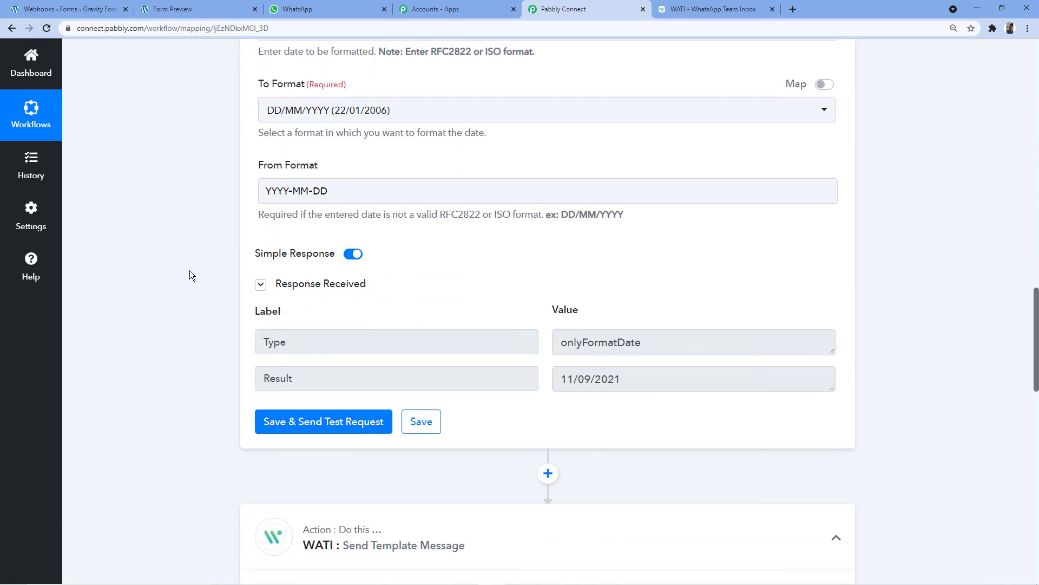
scroll(190, 276, down, 14)
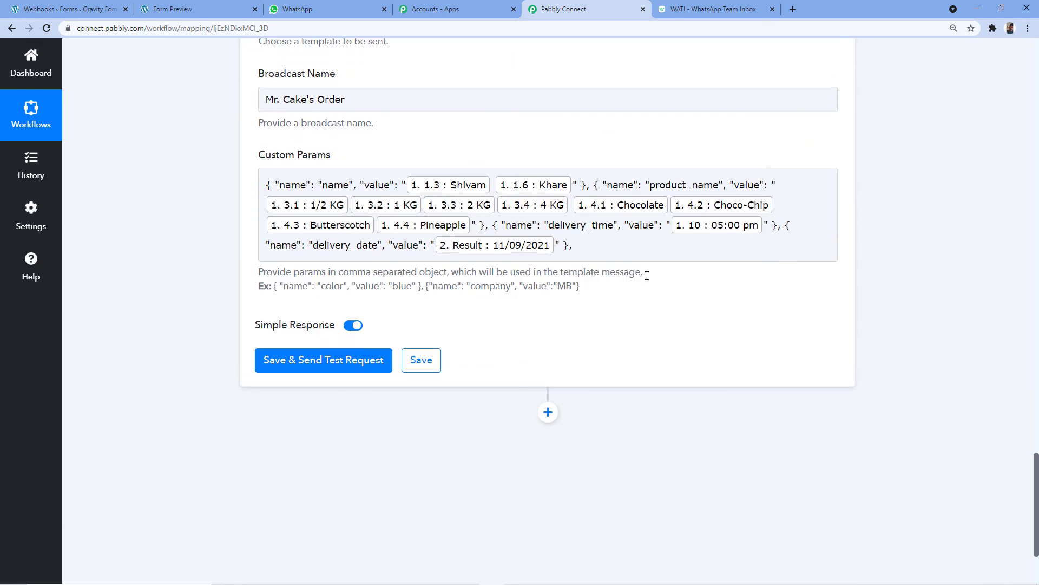
Check the {{name}} placeholder in WATI's template body against the mapped Custom Params in Pabbly Connect
click(709, 9)
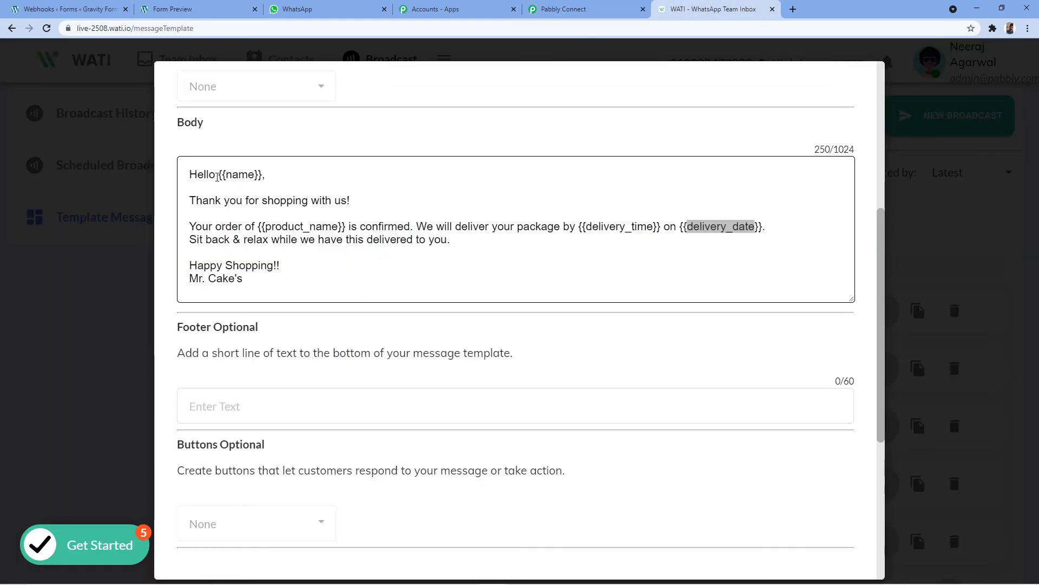
drag(221, 176, 260, 175)
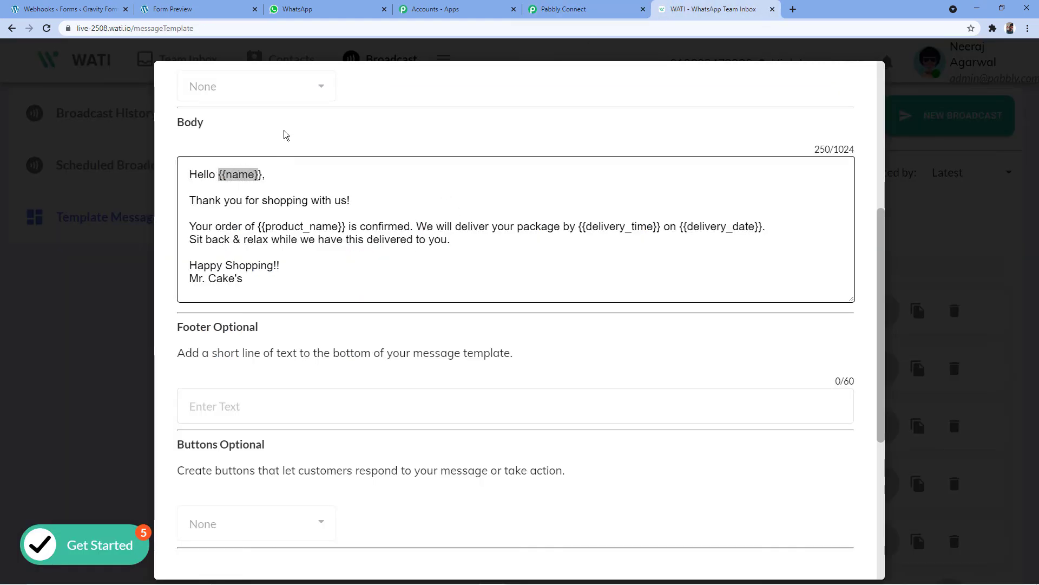
click(565, 9)
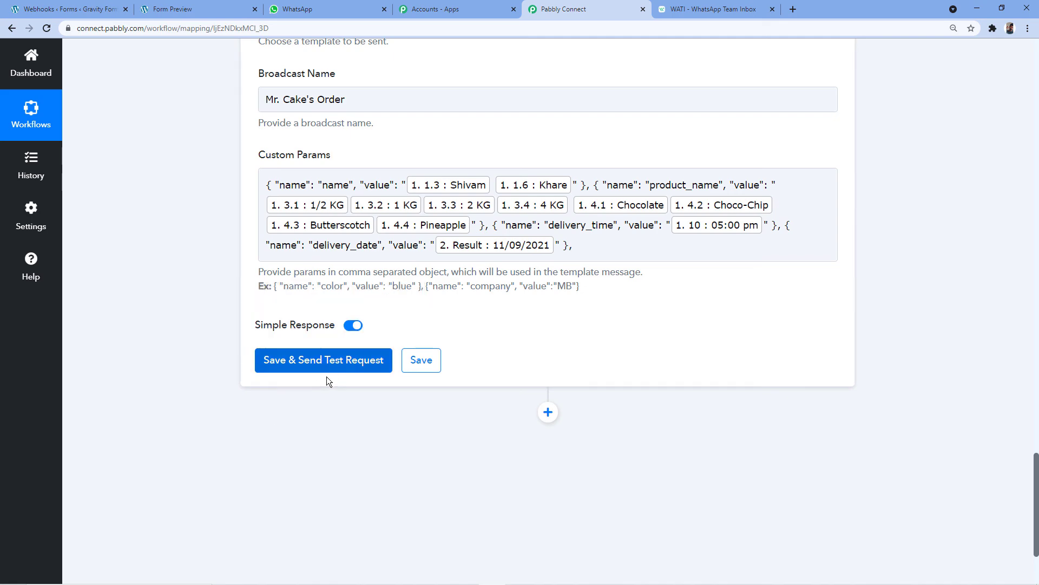
Save the WATI Send Template Message step, send a test request, and review the response against the WhatsApp number and template settings
click(338, 368)
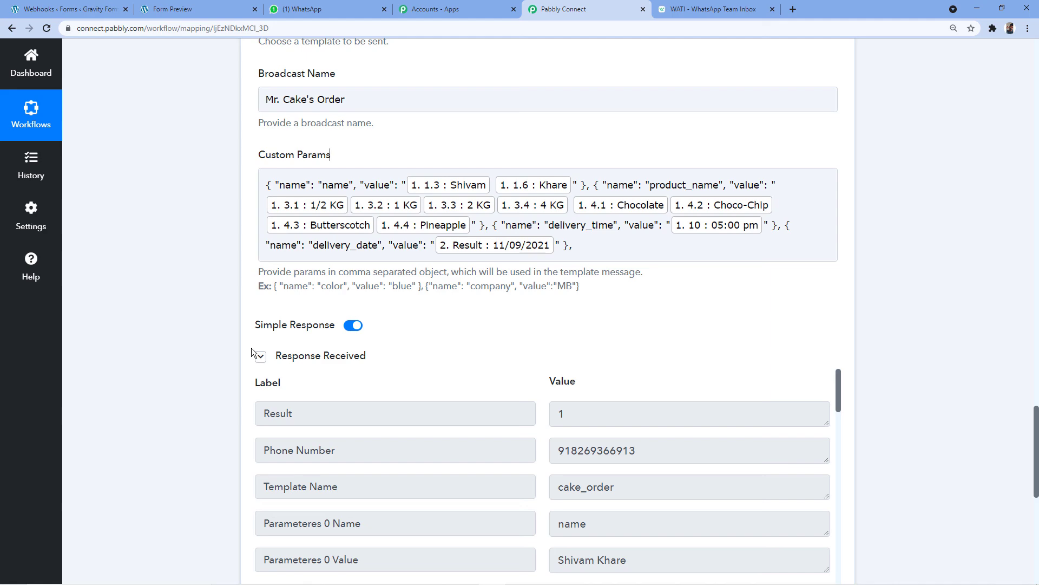
scroll(252, 352, down, 2)
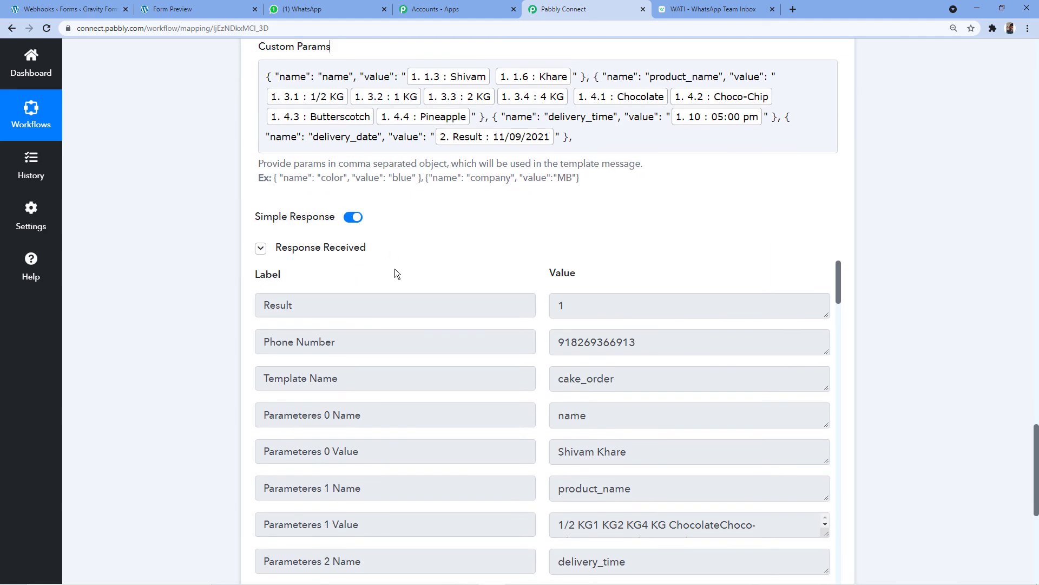
scroll(605, 268, up, 9)
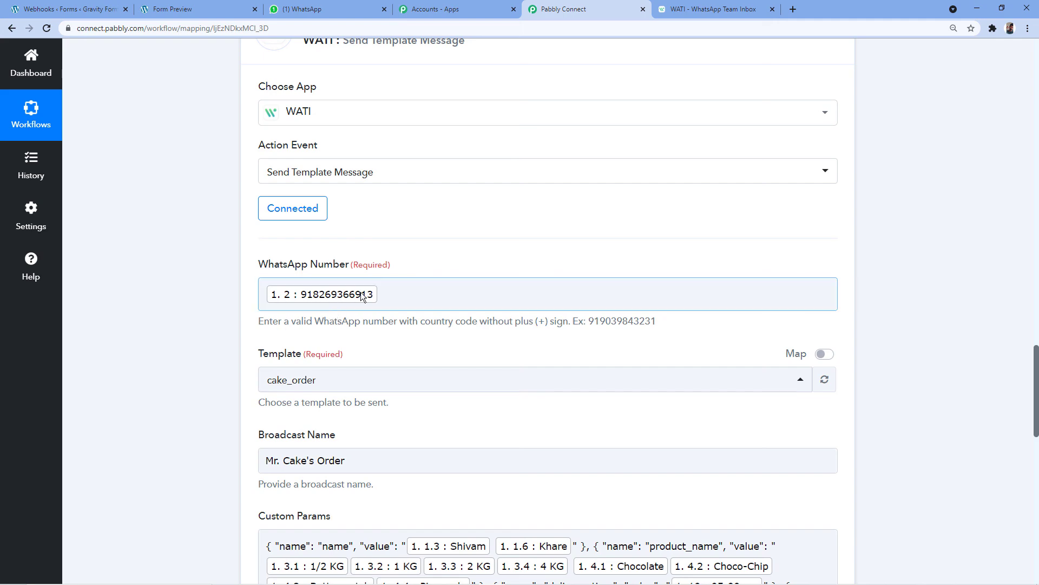
scroll(563, 342, down, 9)
scroll(525, 319, down, 1)
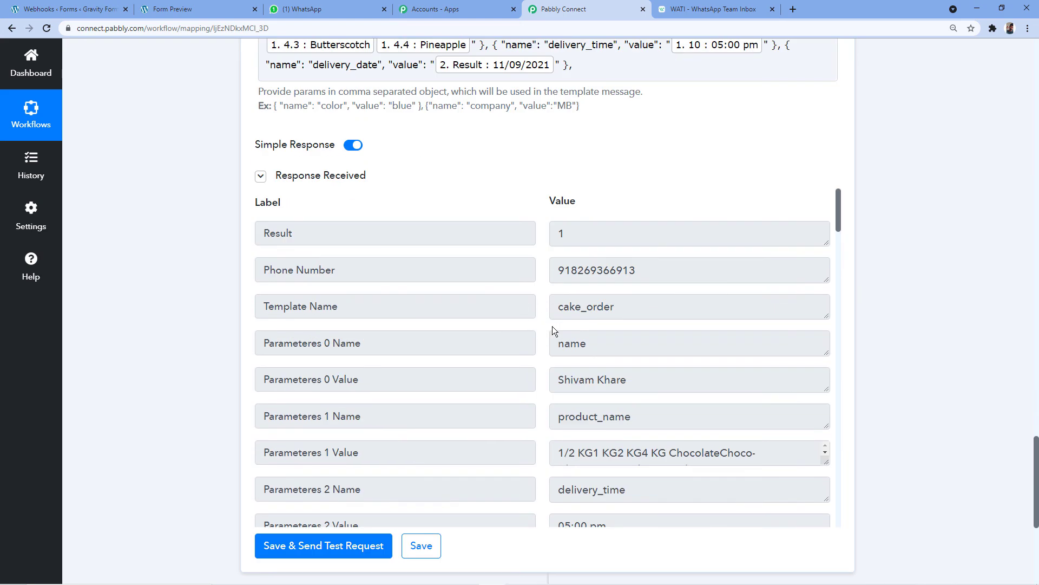
Check the recipient's phone number in the WATI response, the submitted order form, and the newly delivered WhatsApp message
double_click(558, 270)
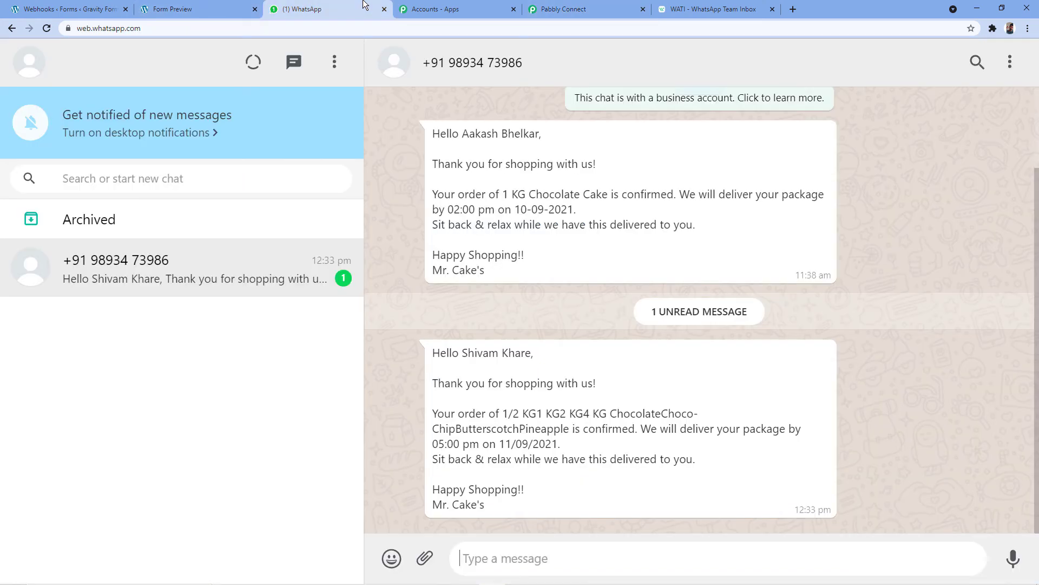
click(361, 10)
click(212, 9)
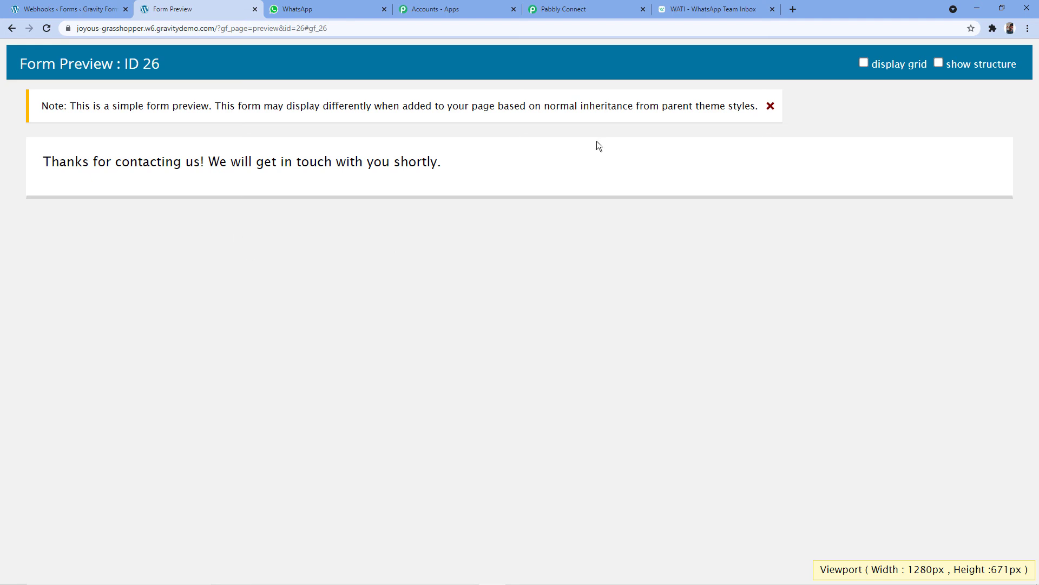
click(313, 9)
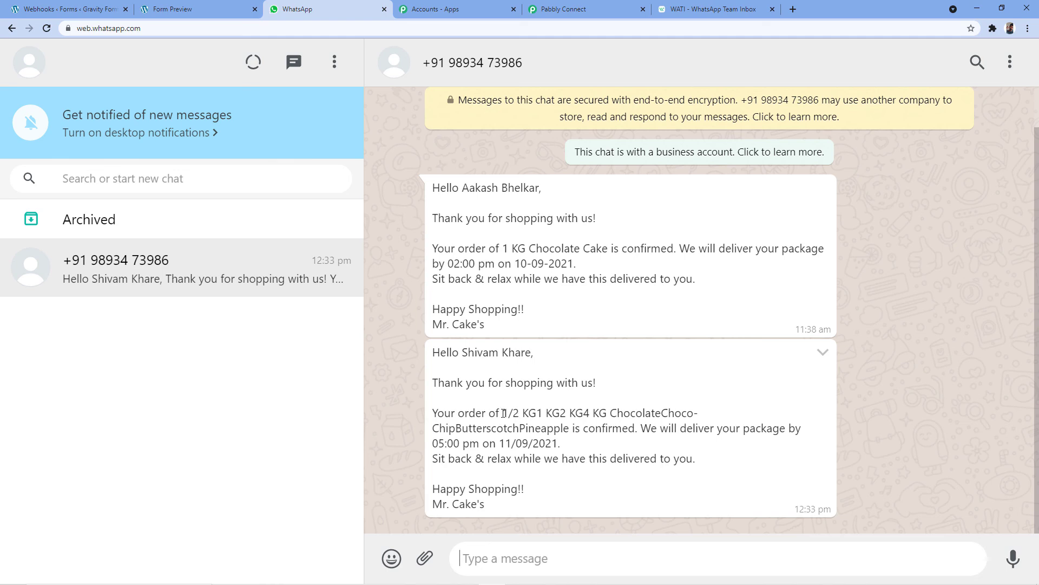
Compare the cake sizes and flavours in the newest WhatsApp message with the product_name mapping in Pabbly Connect's Custom Params
drag(502, 413, 609, 418)
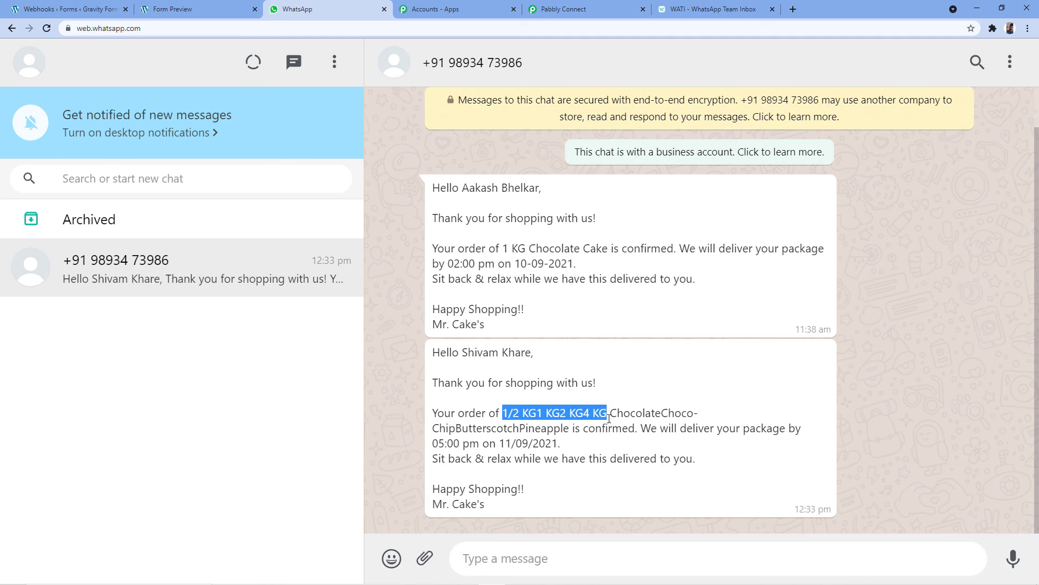
drag(501, 414, 607, 417)
click(595, 413)
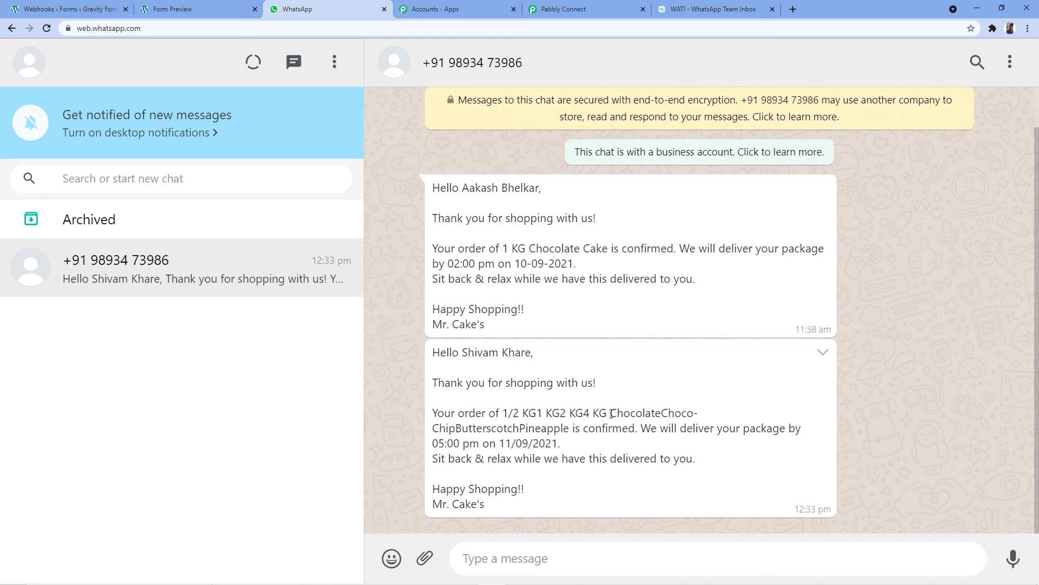
drag(612, 414, 571, 427)
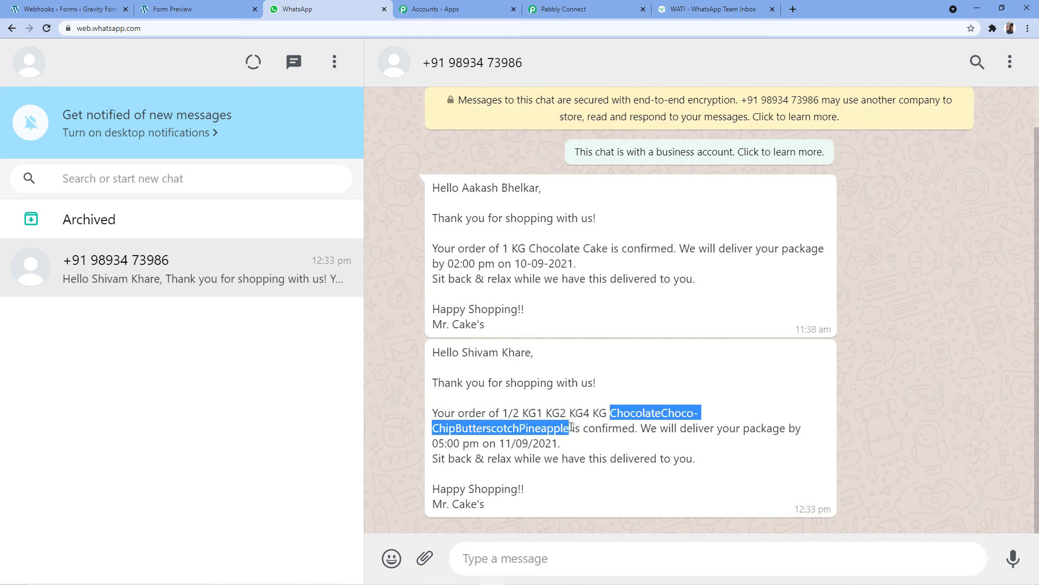
click(563, 9)
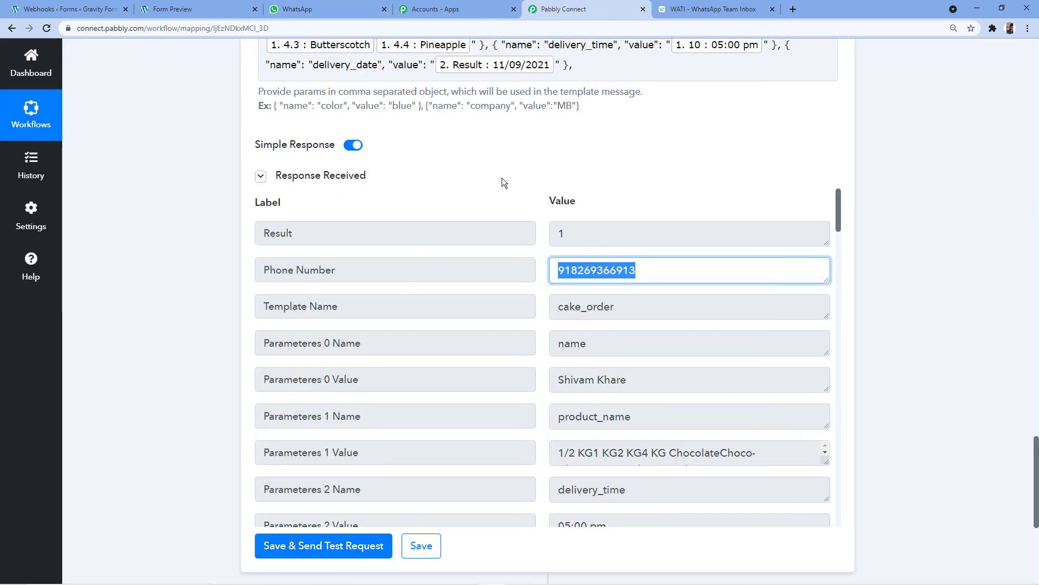
scroll(502, 182, up, 4)
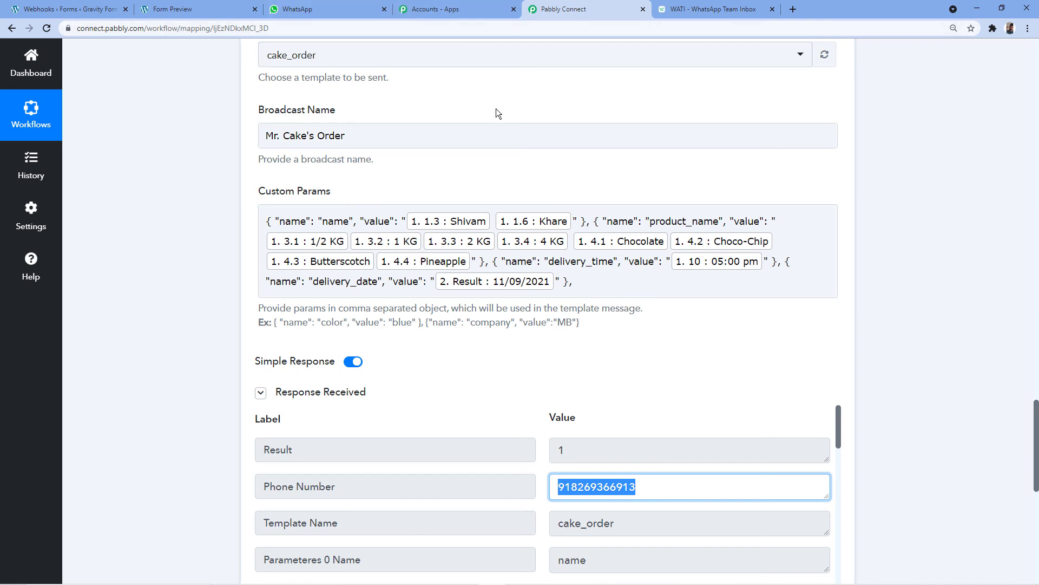
click(298, 9)
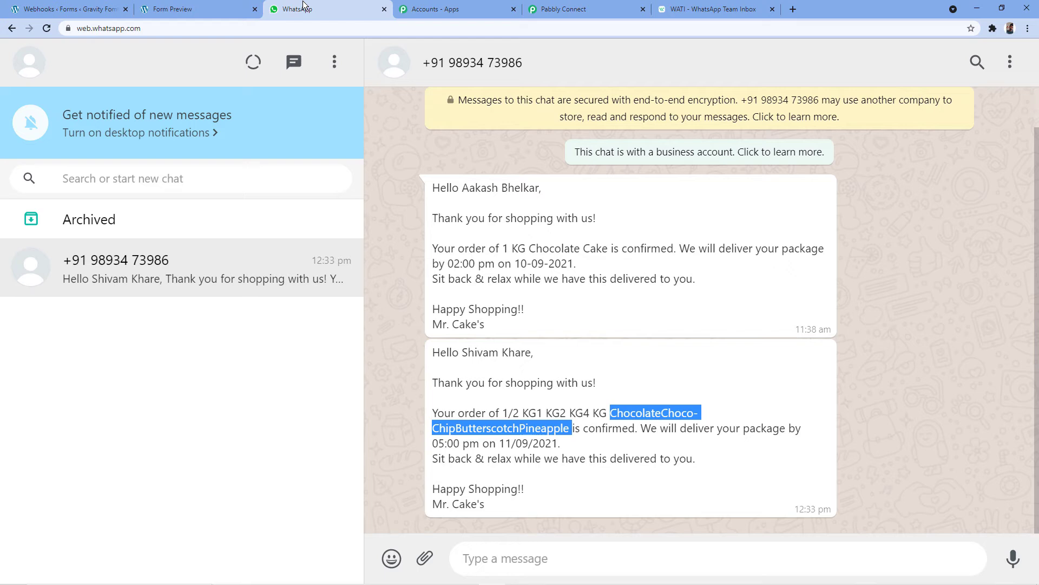
Return to the filled-in cake order form and leave only the 1/2 KG size and Chocolate flavour selected
click(174, 9)
click(7, 27)
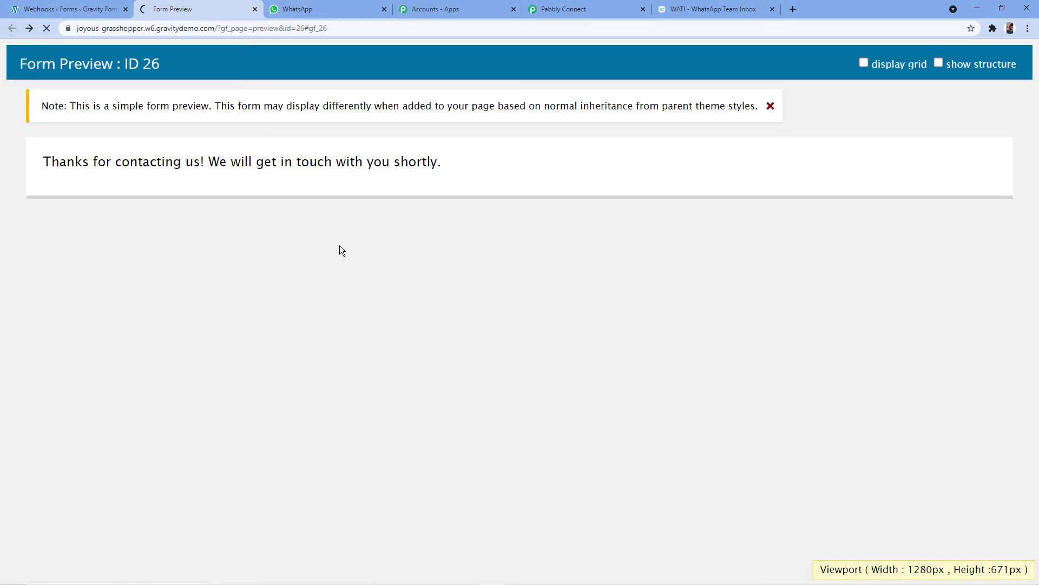
scroll(265, 177, up, 10)
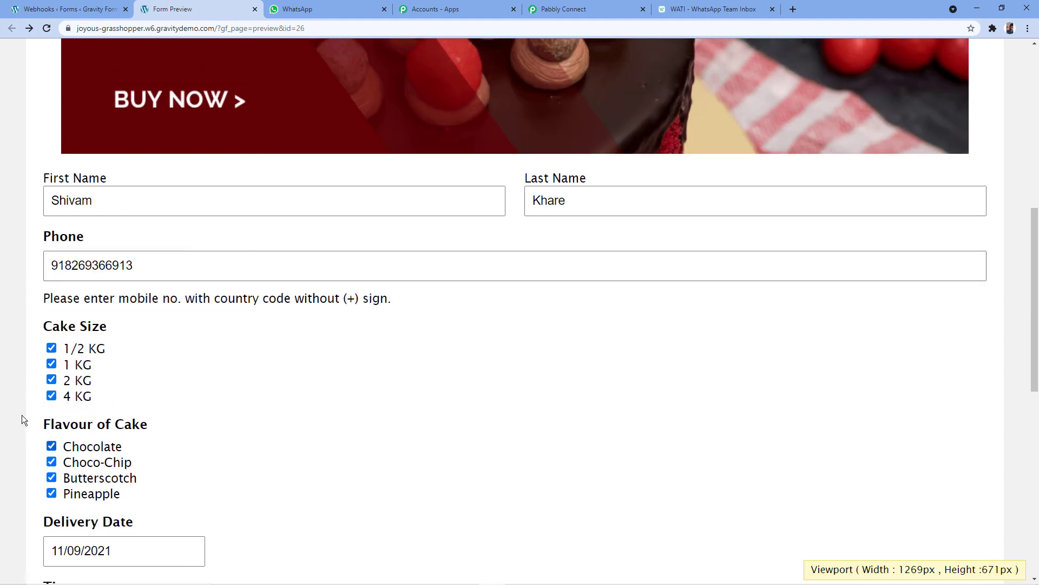
click(54, 380)
click(52, 396)
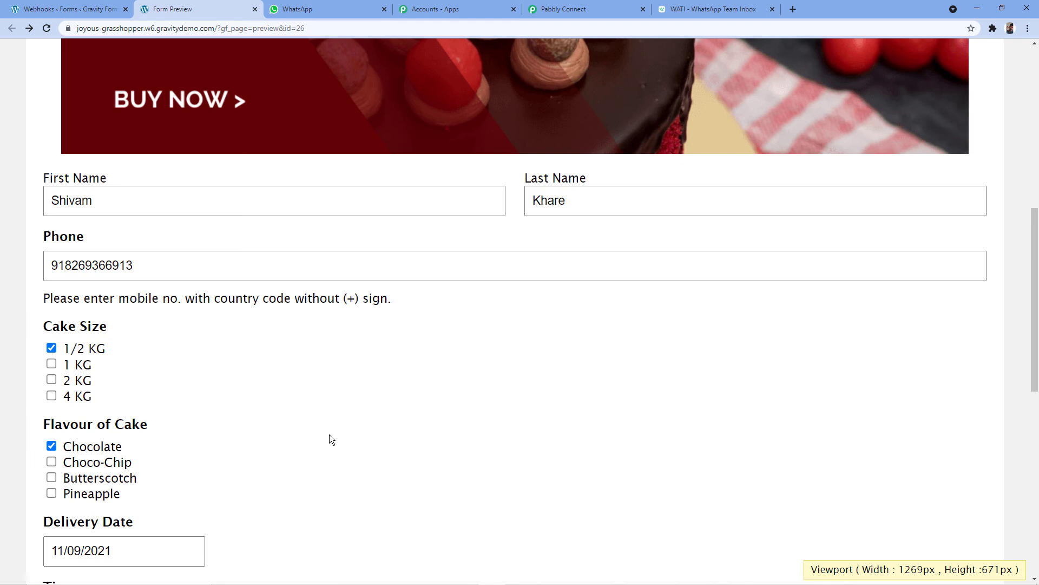
Examine the cake sizes, flavours, and delivery time and date in the latest WhatsApp order message
click(325, 9)
click(618, 383)
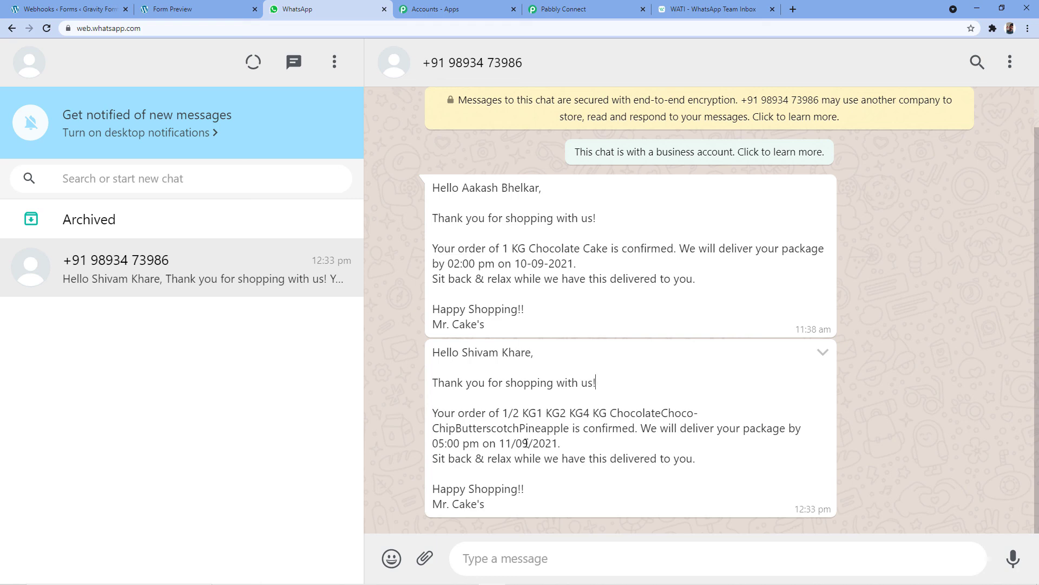
drag(503, 412, 607, 412)
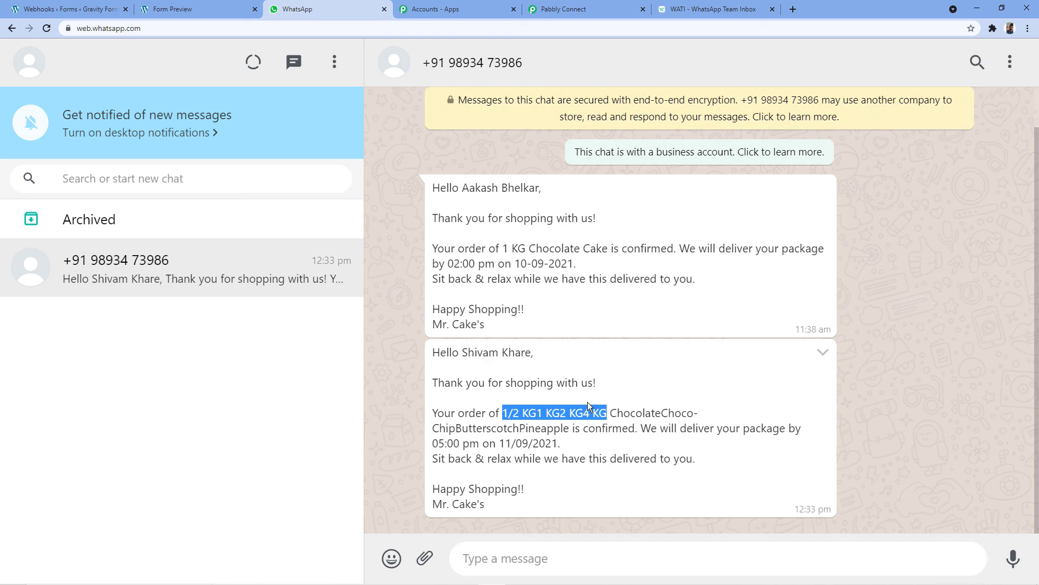
drag(610, 412, 574, 427)
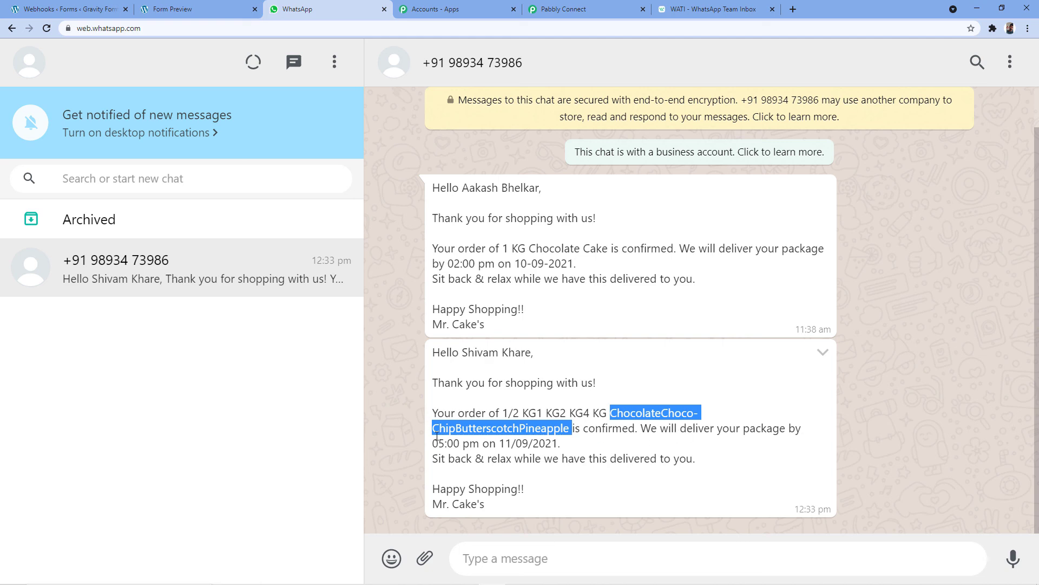
click(564, 444)
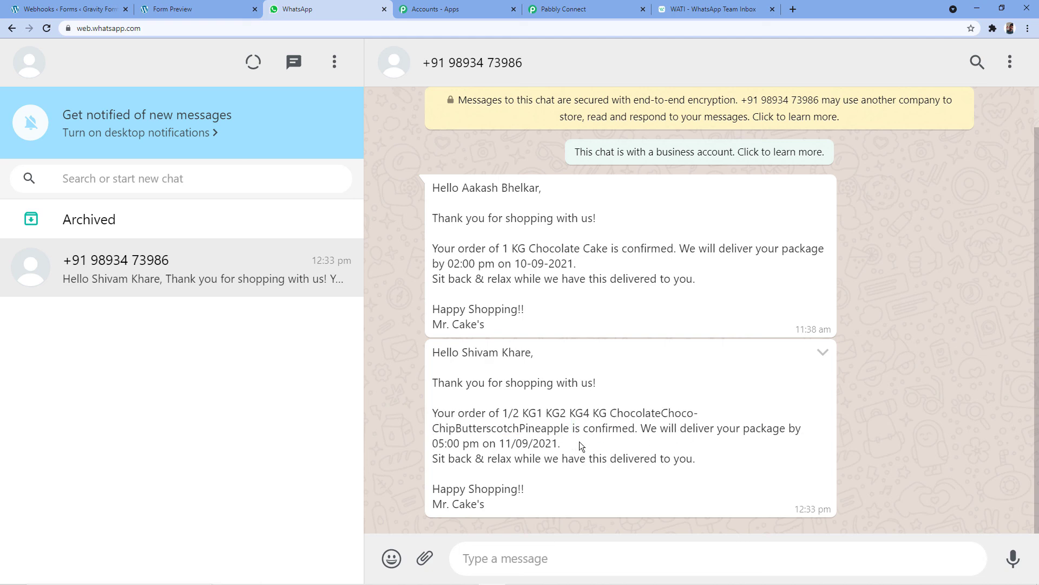
In Pabbly Connect's Custom Params, add the word "Cake" after the Pineapple field at the end of the product_name value
click(590, 7)
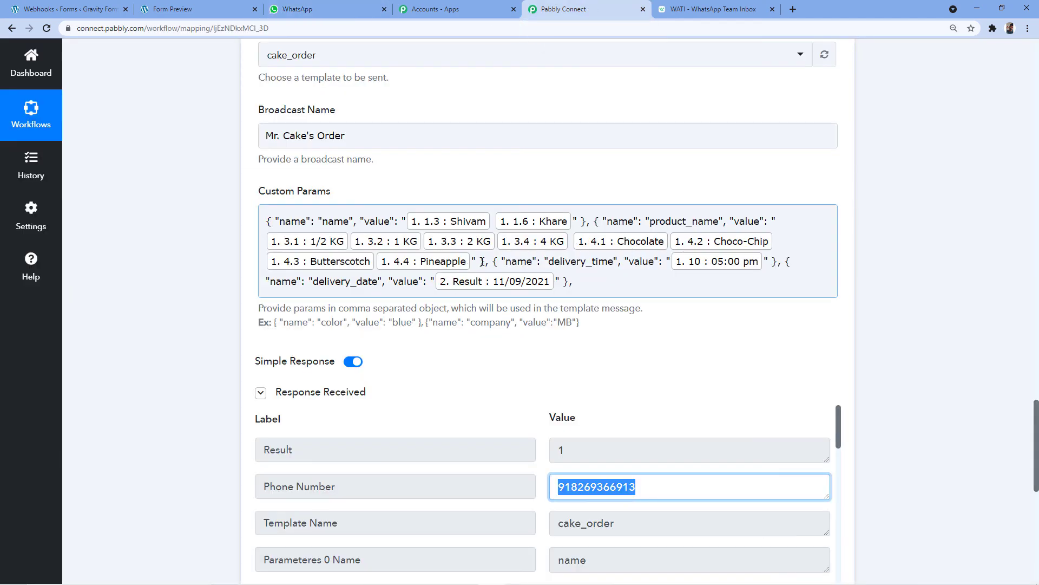
click(472, 259)
text(Cake)
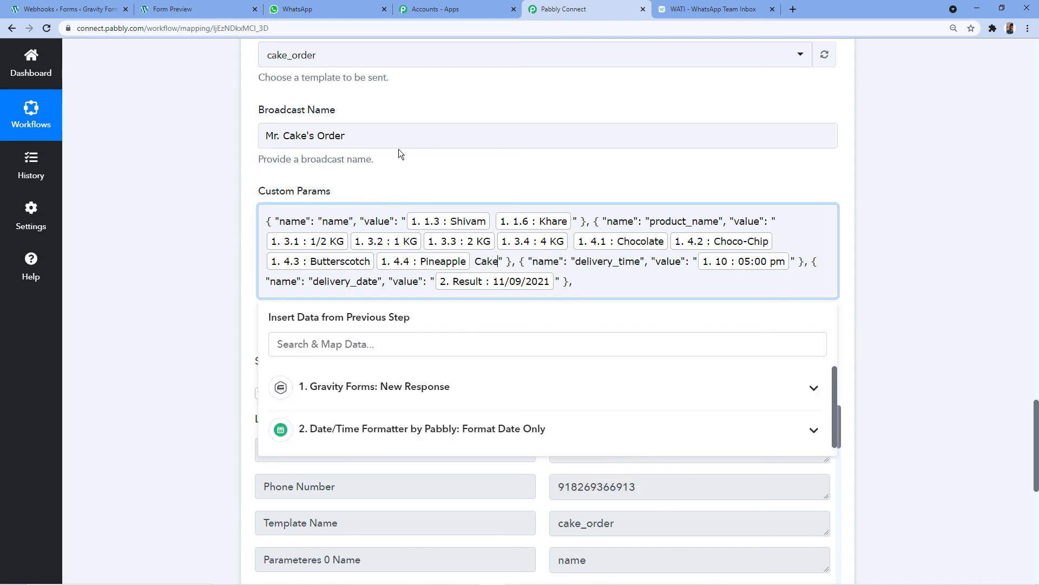
click(422, 177)
Review the order form's customer, cake size and flavour fields alongside the WhatsApp messages and the Custom Params mapping
click(342, 7)
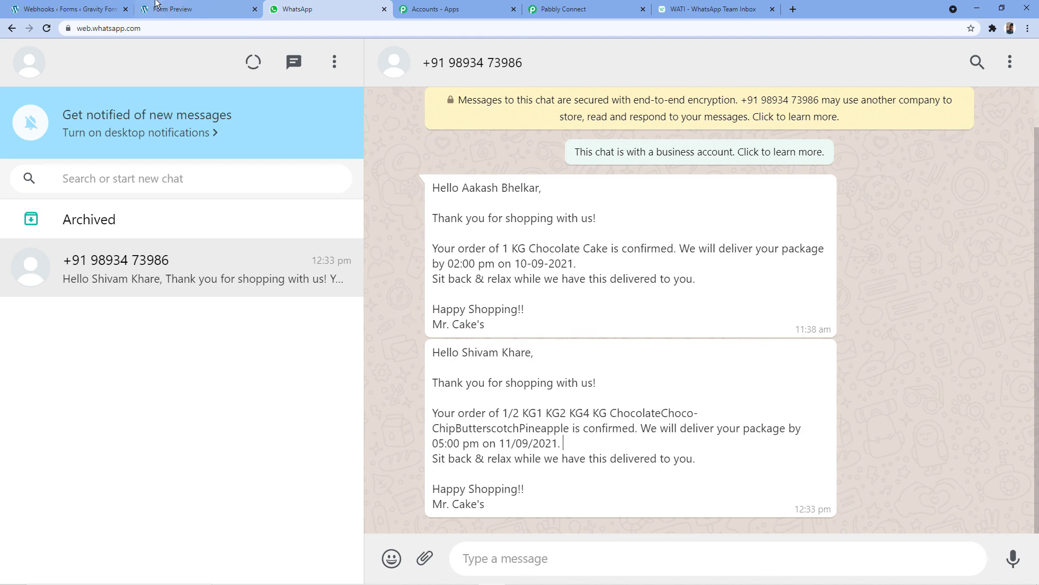
click(172, 9)
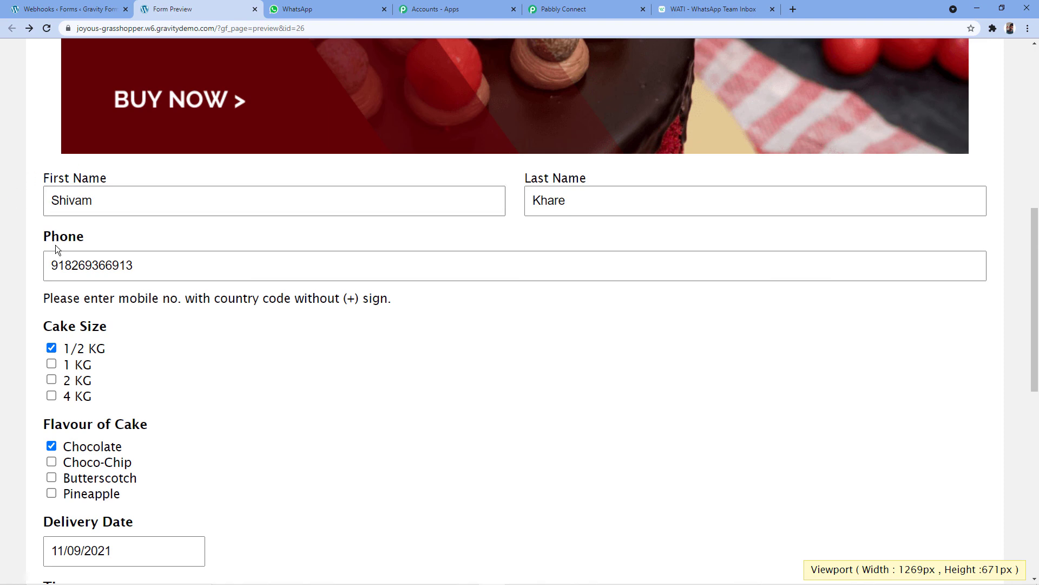
click(312, 7)
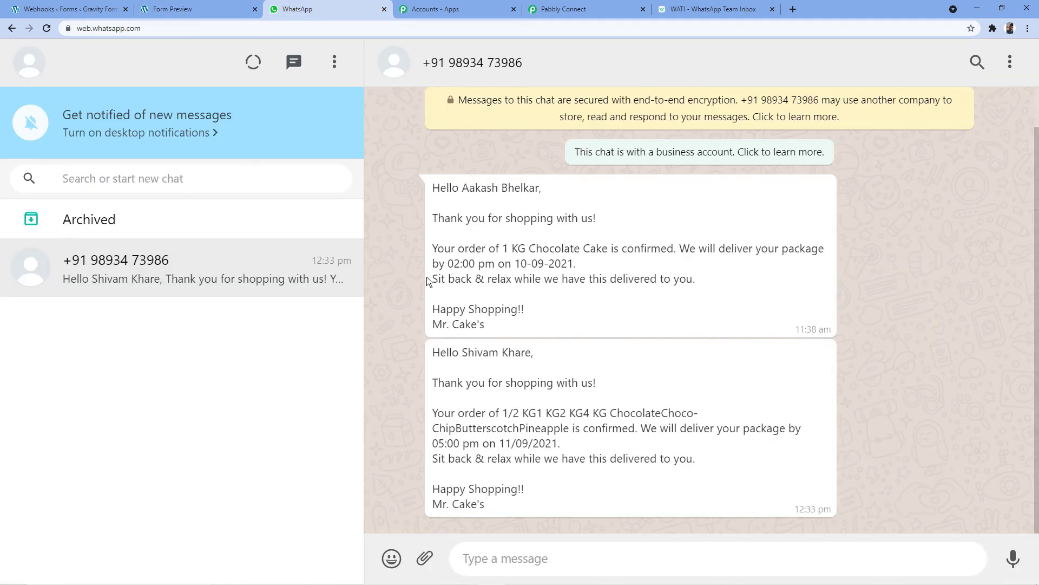
click(574, 9)
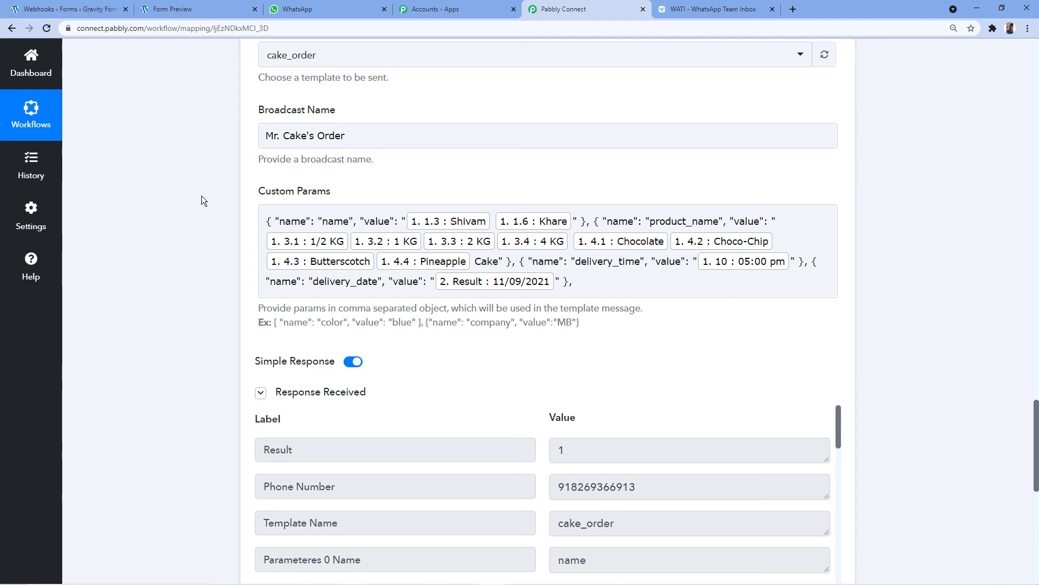
click(205, 7)
scroll(184, 154, up, 2)
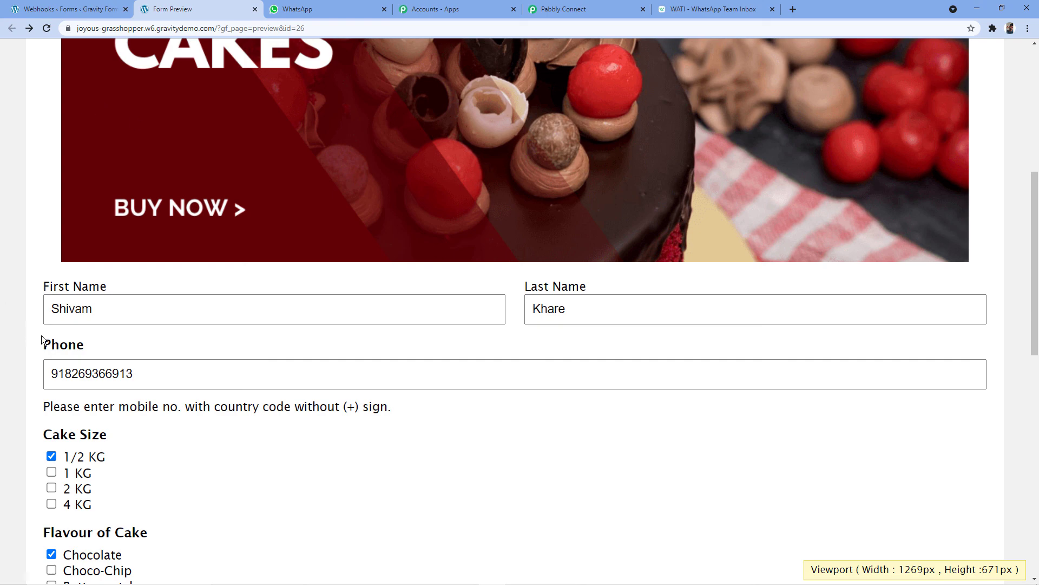
scroll(69, 329, down, 2)
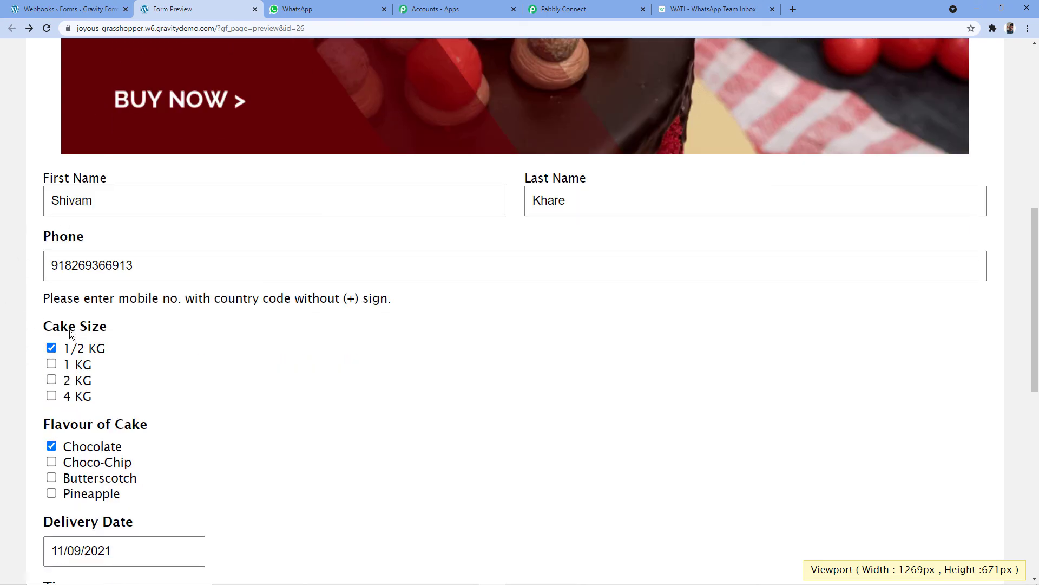
click(325, 9)
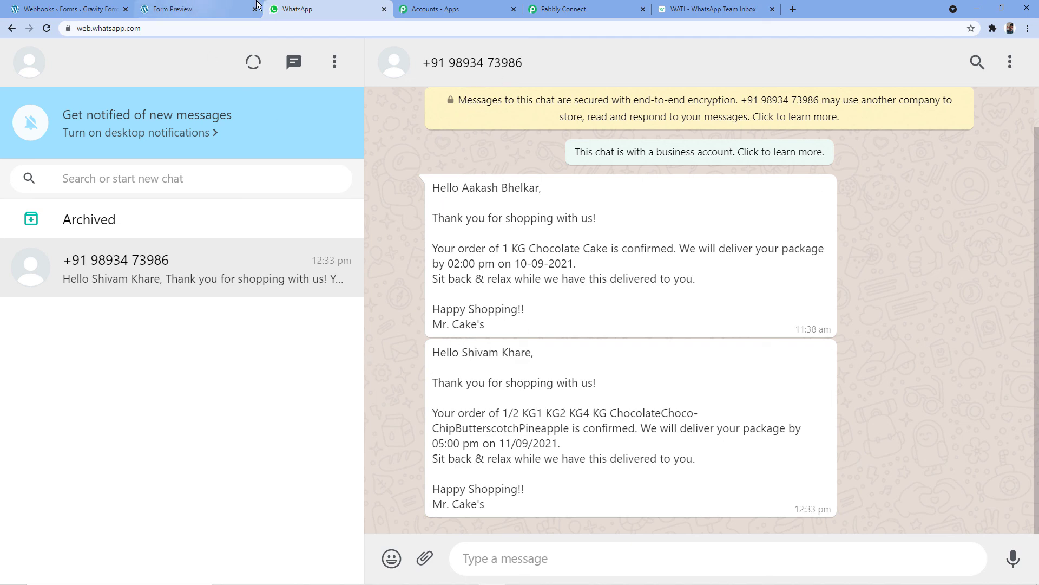
Save the WATI Send Template Message step in Pabbly Connect with the edited Custom Params
click(563, 9)
scroll(319, 319, down, 8)
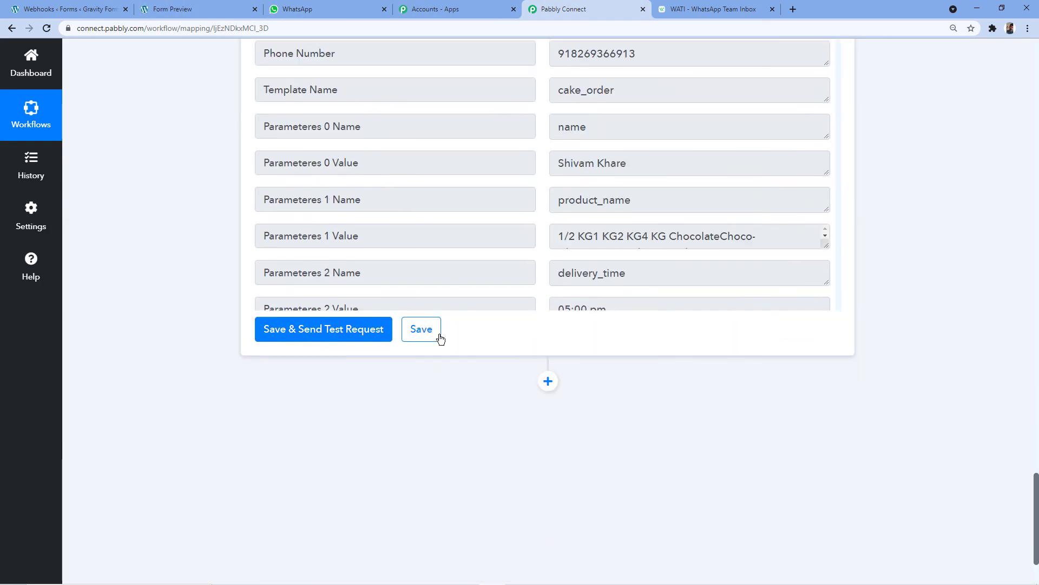
click(294, 324)
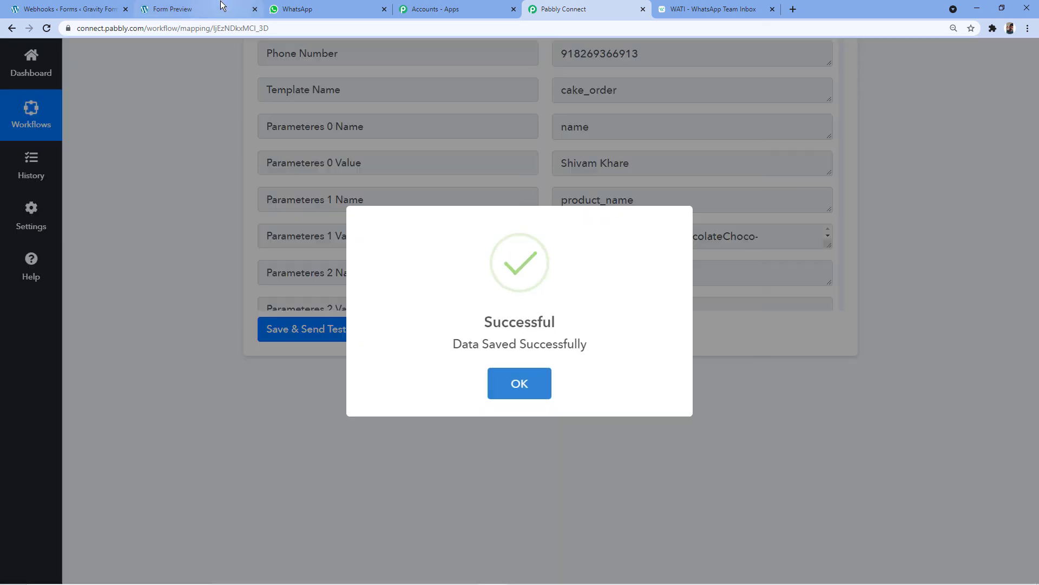
In the cake order form, enter a new customer's name and choose 1 KG, Choco-Chip, delivery date 15/09/2021 and time 03:00 PM
click(196, 11)
scroll(184, 186, up, 2)
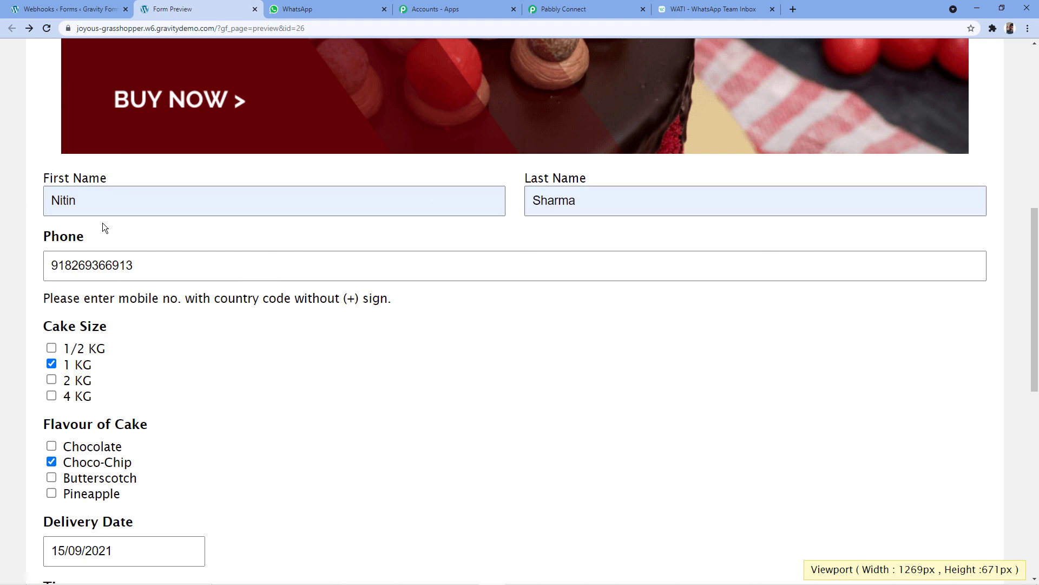
scroll(102, 223, down, 2)
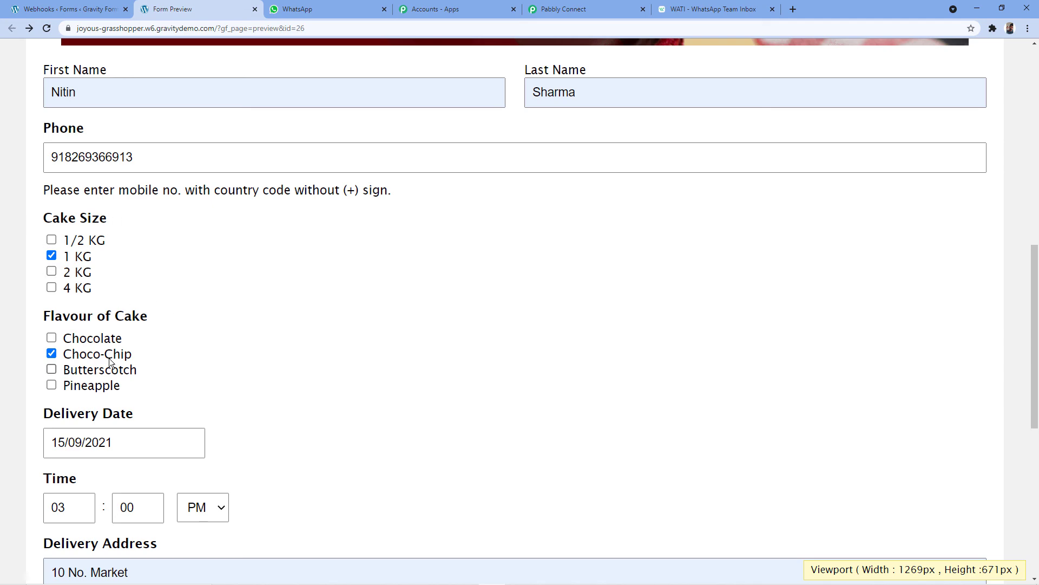
Review the new order's size, flavour, delivery date, time, address, name on cake and title on cake before submission
scroll(163, 356, down, 4)
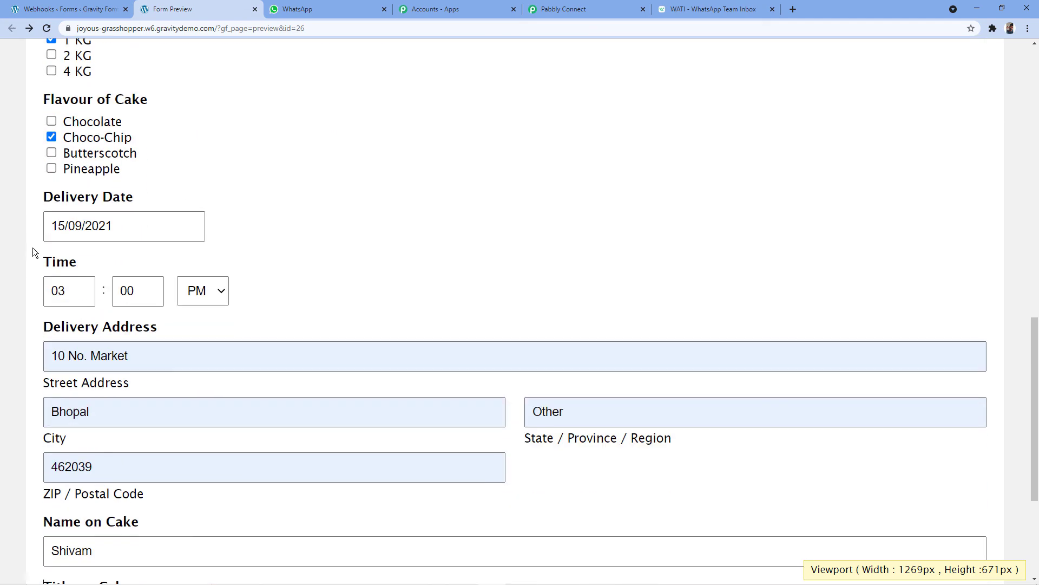
scroll(127, 251, down, 2)
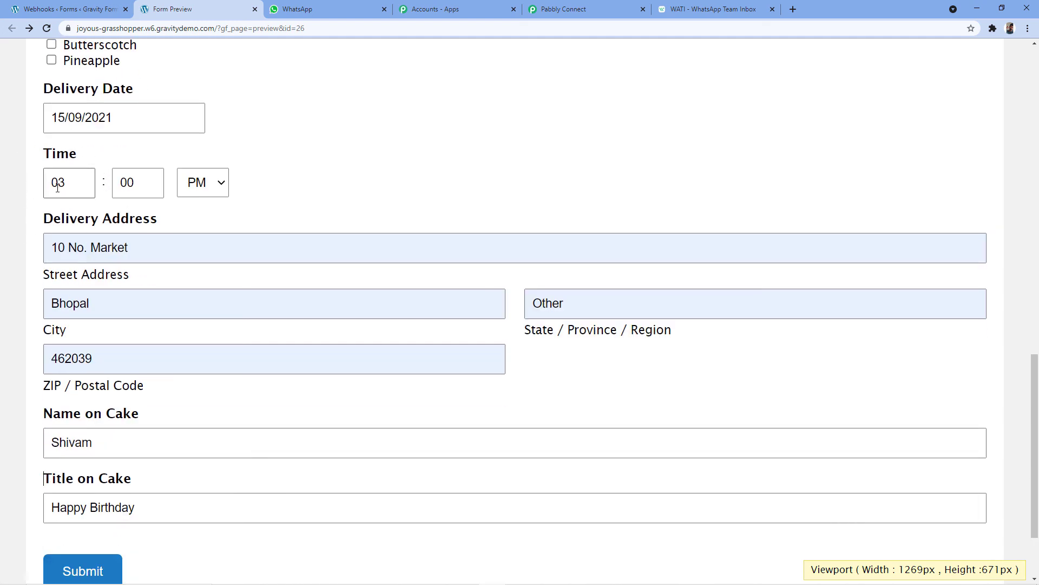
scroll(232, 171, down, 2)
scroll(232, 171, down, 1)
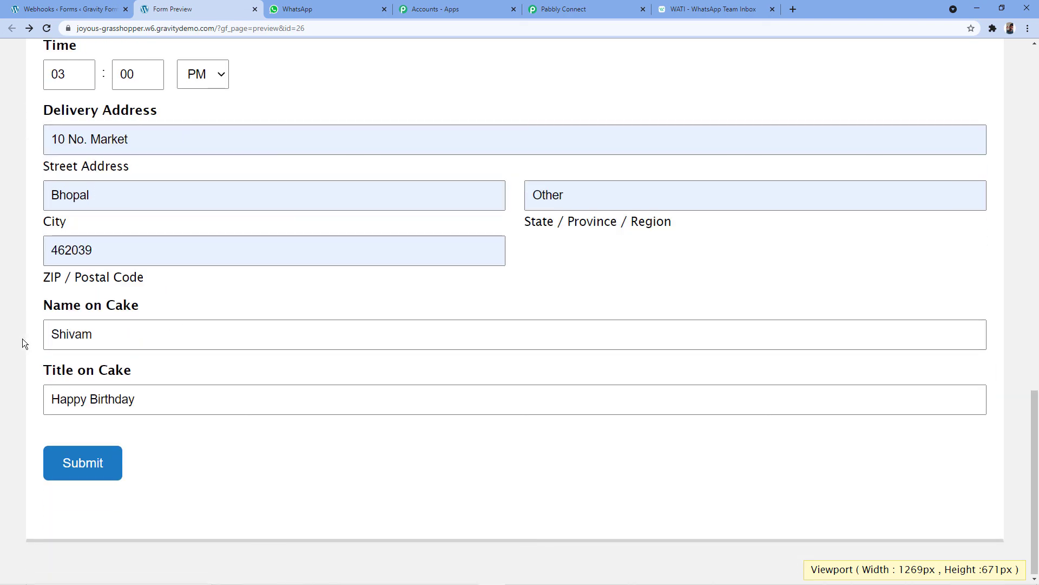
scroll(406, 216, up, 6)
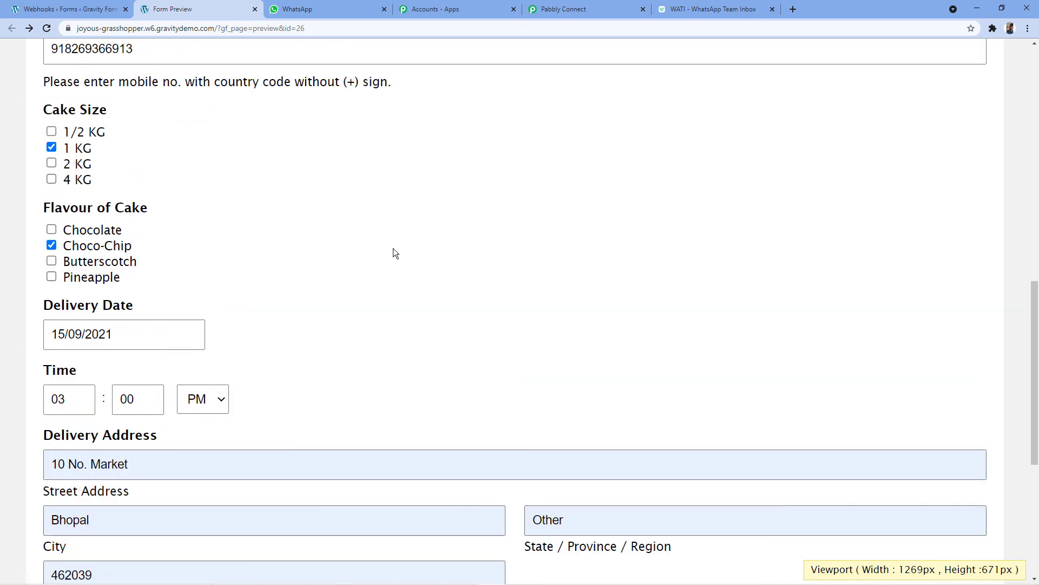
scroll(391, 259, up, 2)
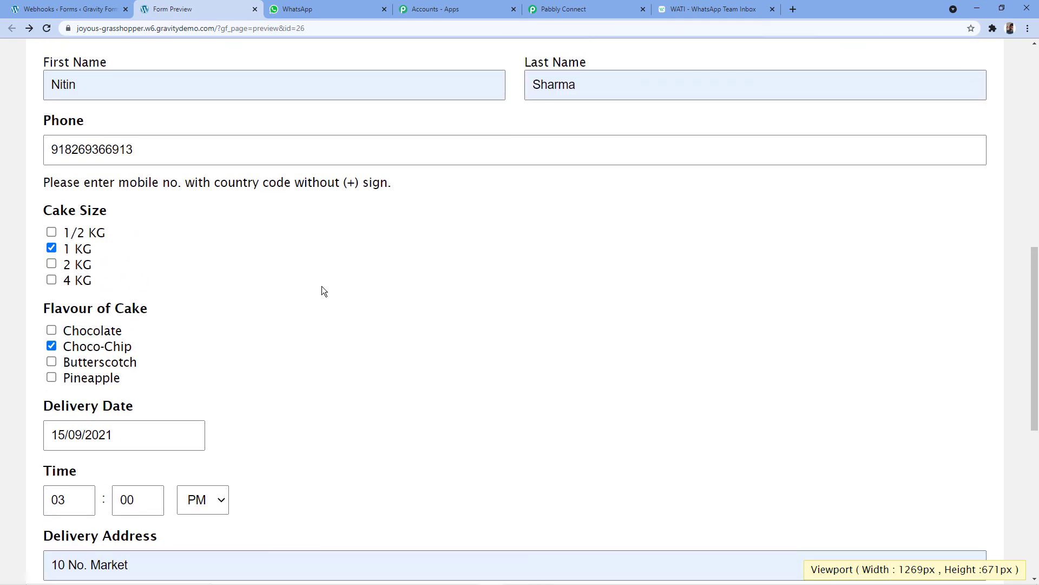
scroll(321, 287, down, 8)
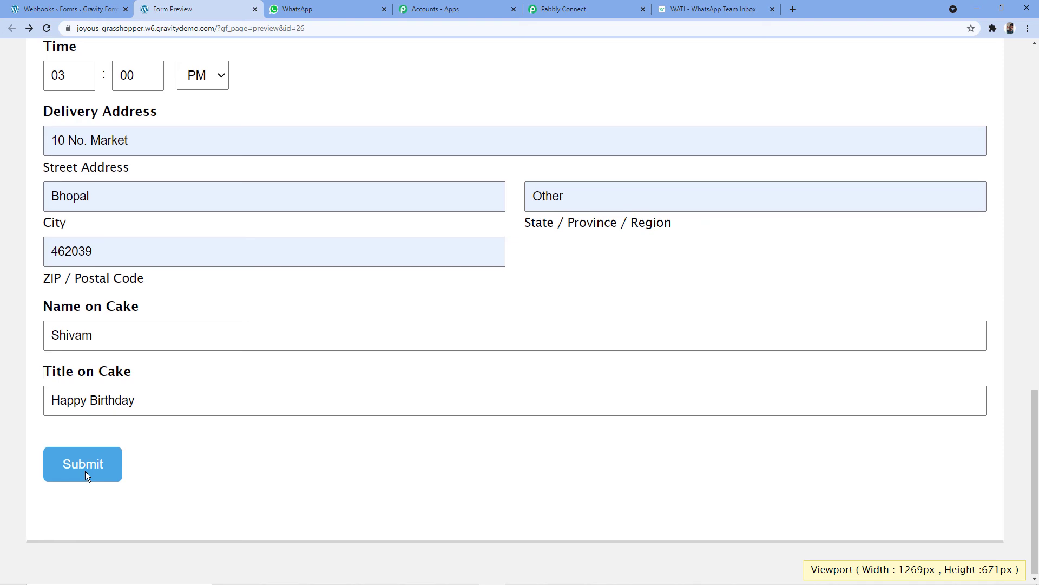
Check the customer, size and flavour entries once more and submit the completed cake order form
scroll(272, 247, up, 12)
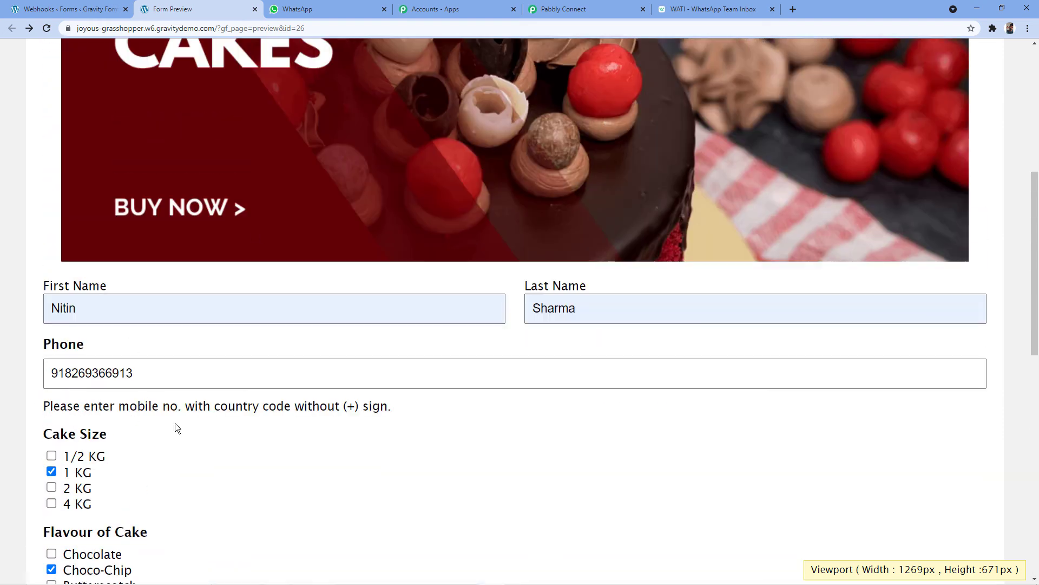
scroll(203, 433, down, 12)
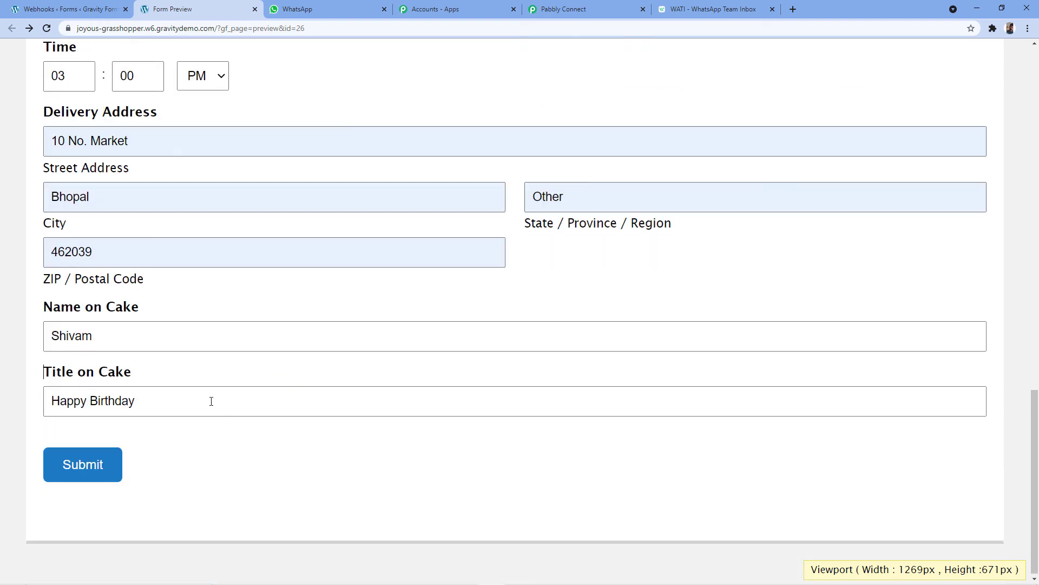
click(99, 465)
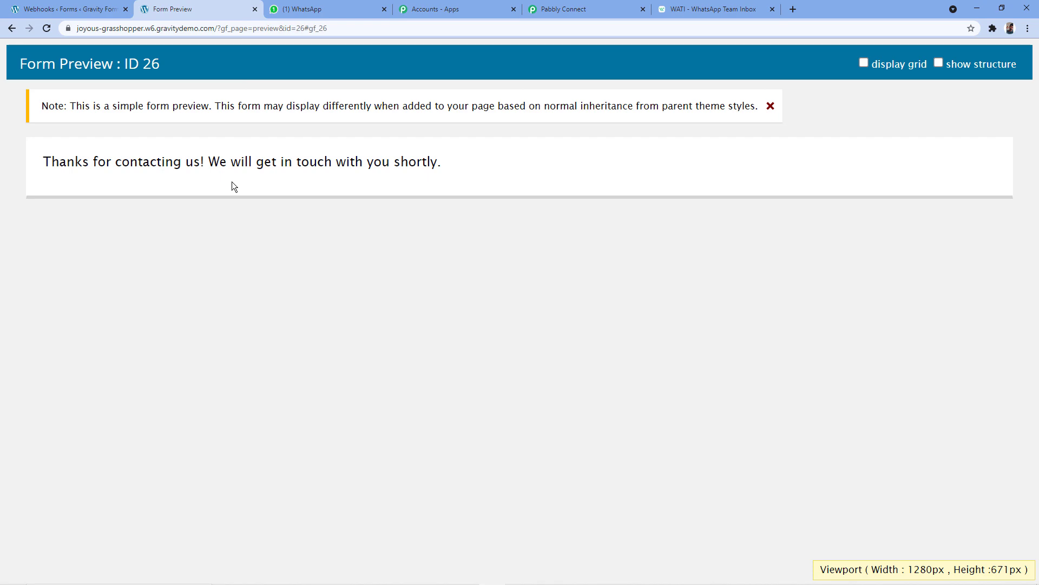
Switch to WhatsApp and check the latest Mr. Cake's order confirmation against the submitted form's order details
click(327, 8)
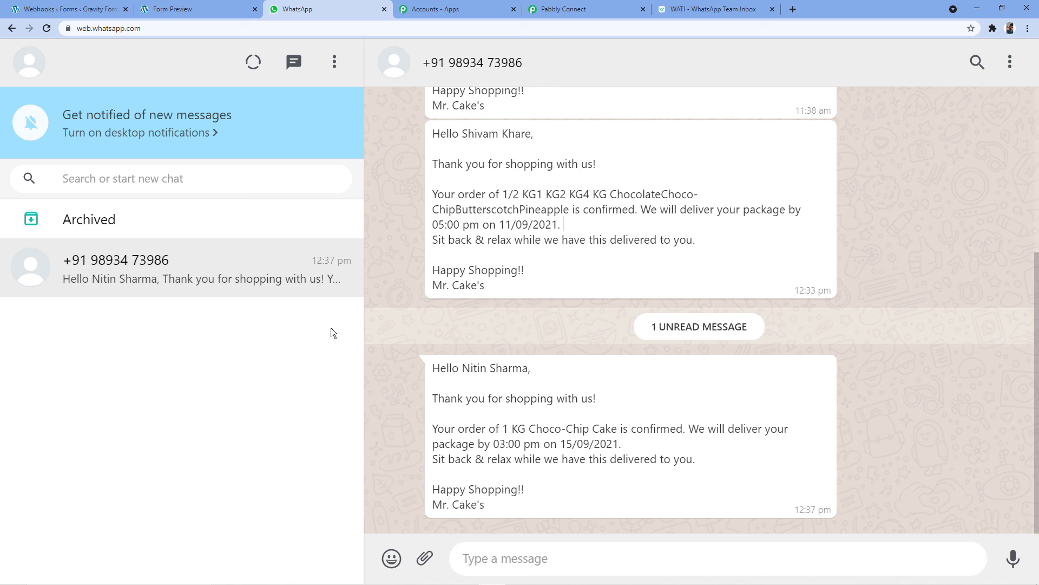
click(173, 9)
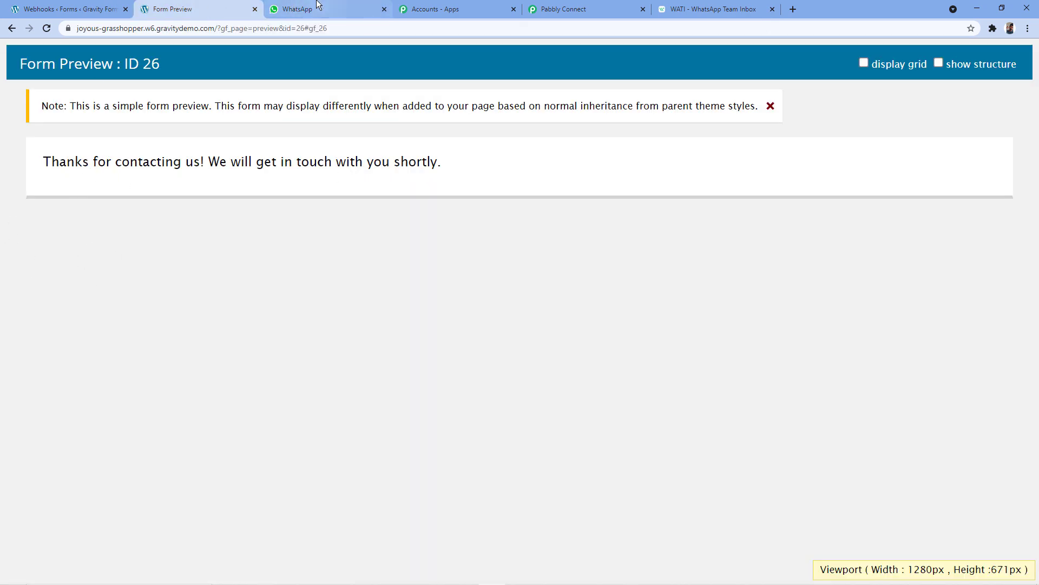
click(340, 6)
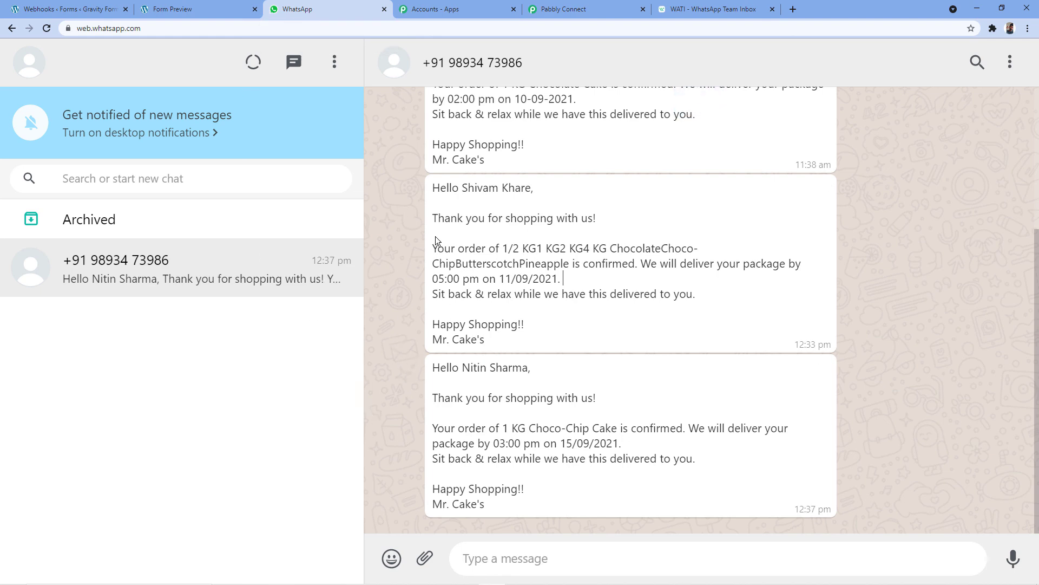
Switch to Pabbly Connect, collapse the Gravity Forms to WhatsApp workflow's steps and review its trigger, Date/Time Formatter and WATI actions
click(563, 9)
scroll(544, 177, up, 10)
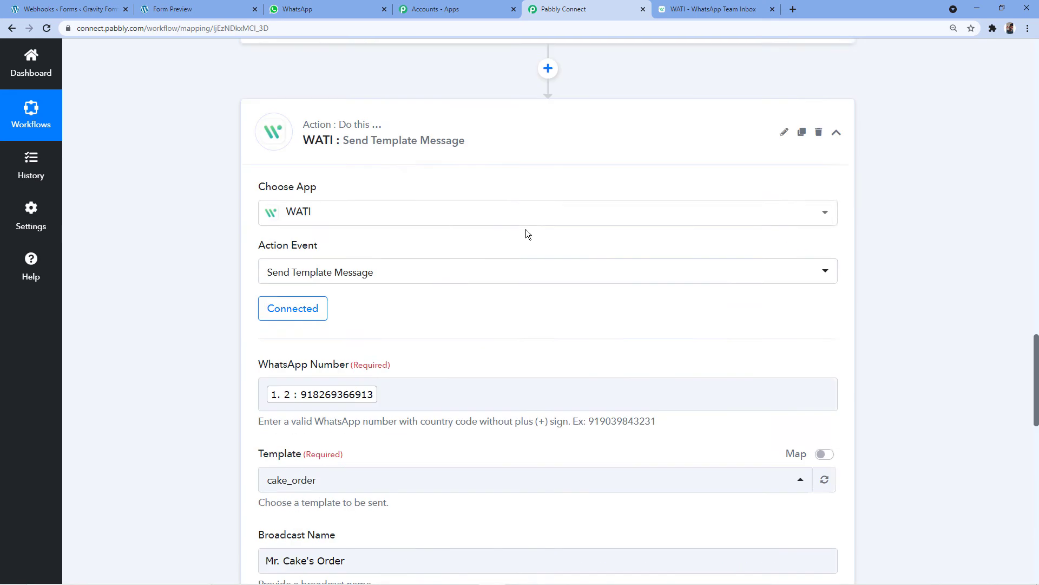
scroll(525, 229, up, 10)
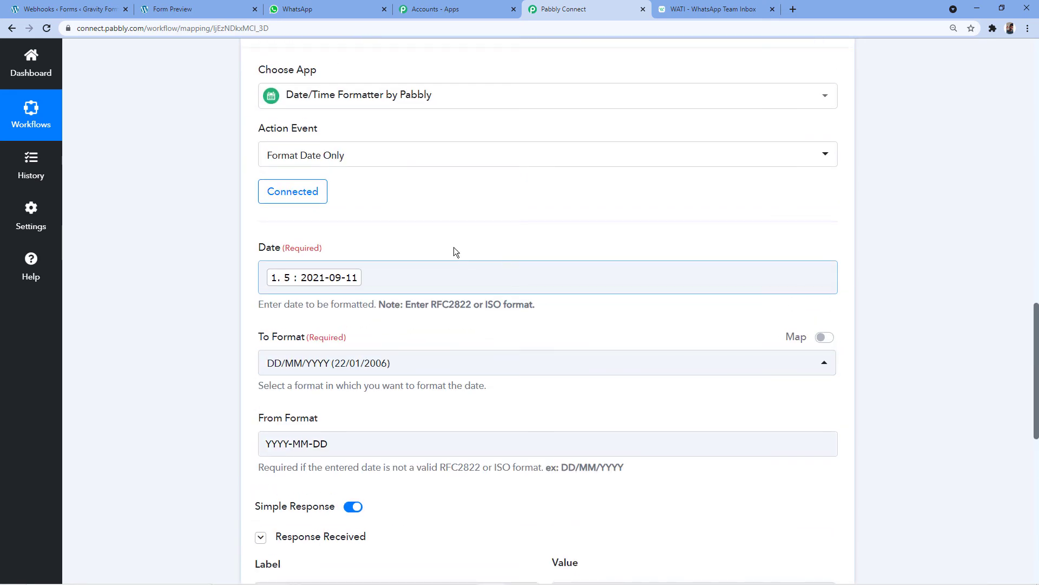
scroll(454, 246, up, 5)
scroll(476, 246, up, 10)
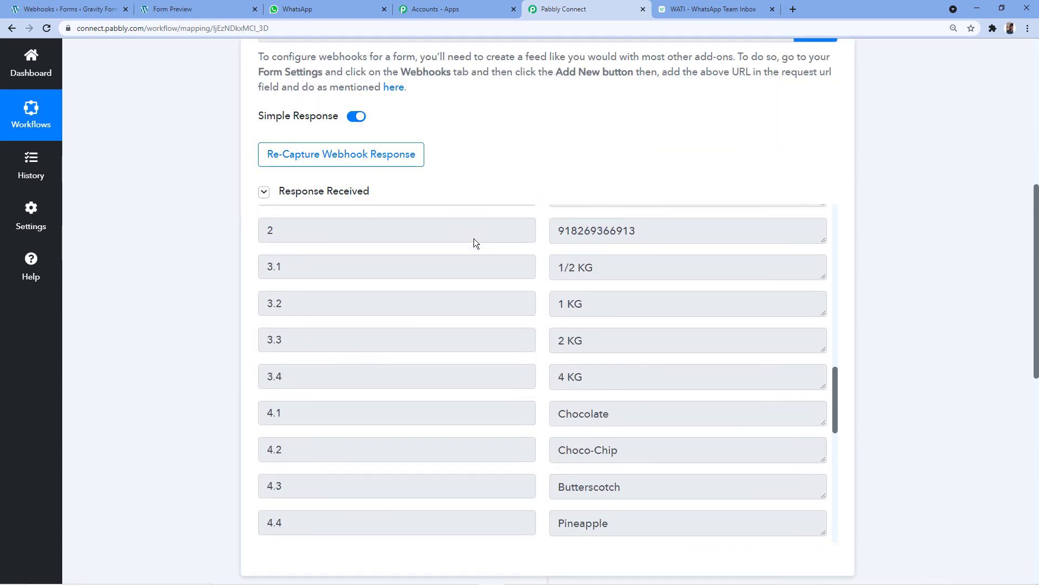
scroll(473, 238, up, 10)
click(477, 216)
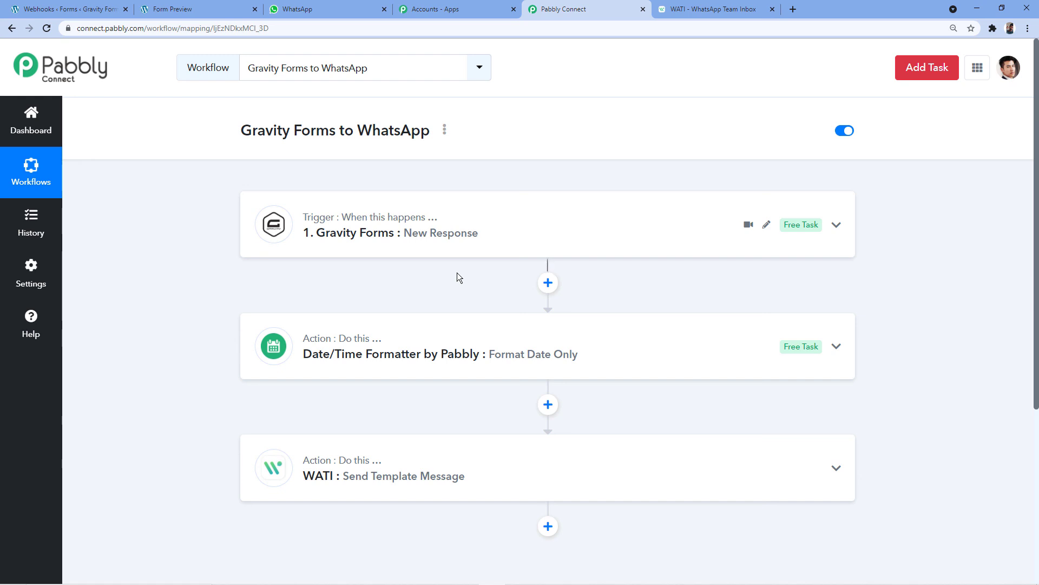
scroll(456, 272, down, 2)
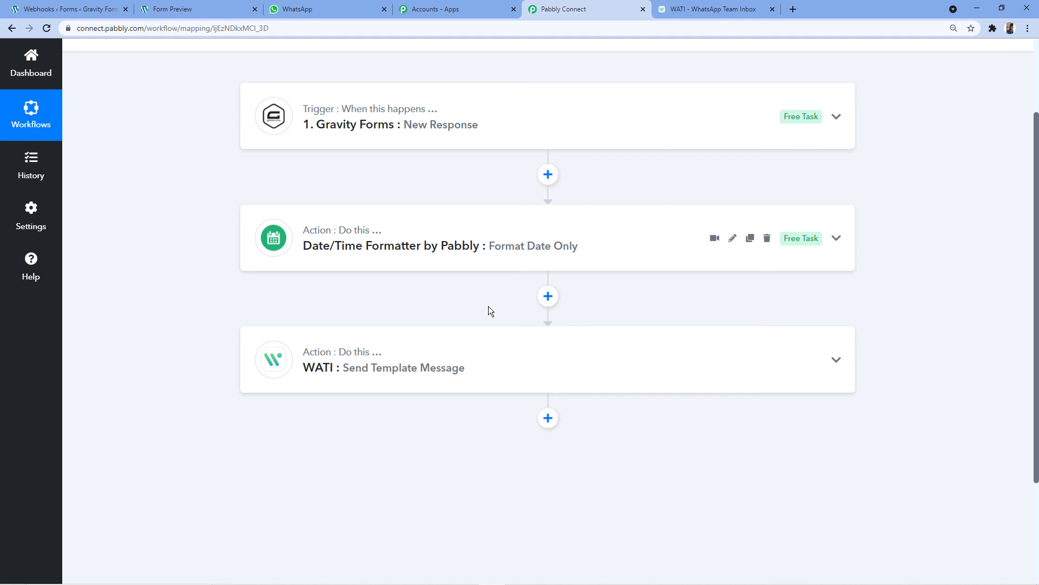
scroll(472, 228, down, 2)
scroll(458, 181, up, 2)
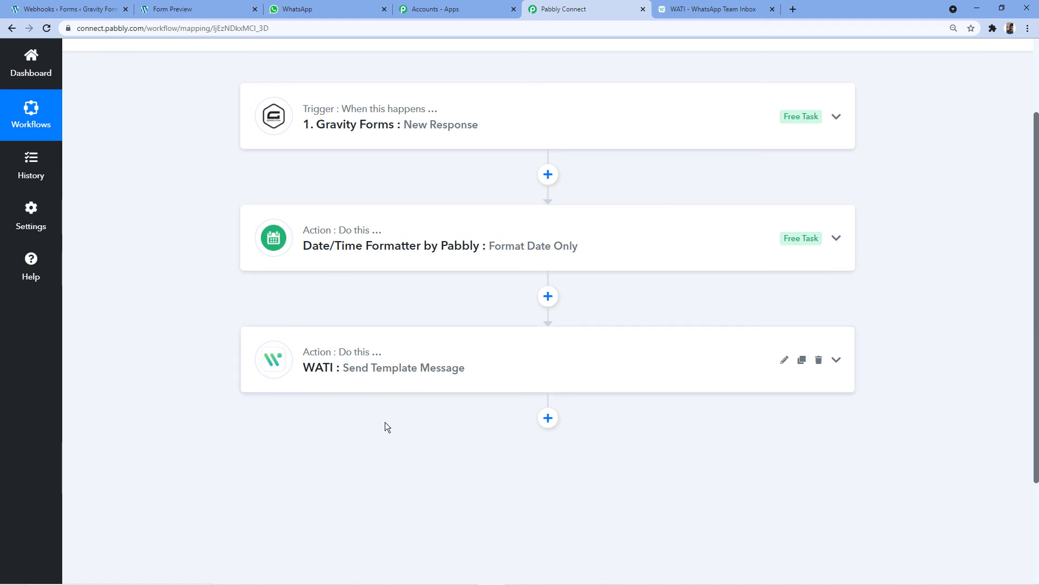
scroll(640, 464, up, 2)
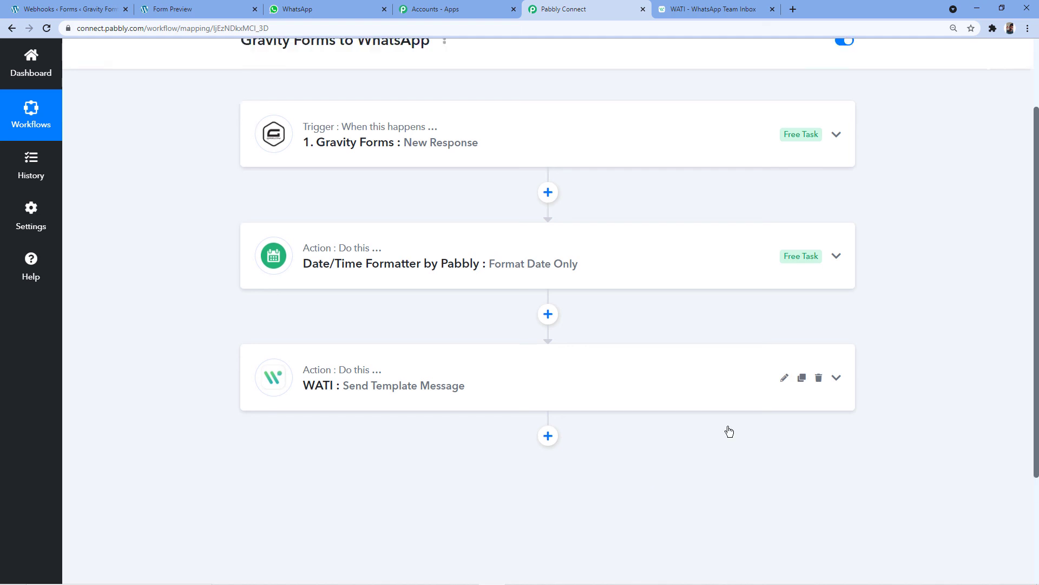